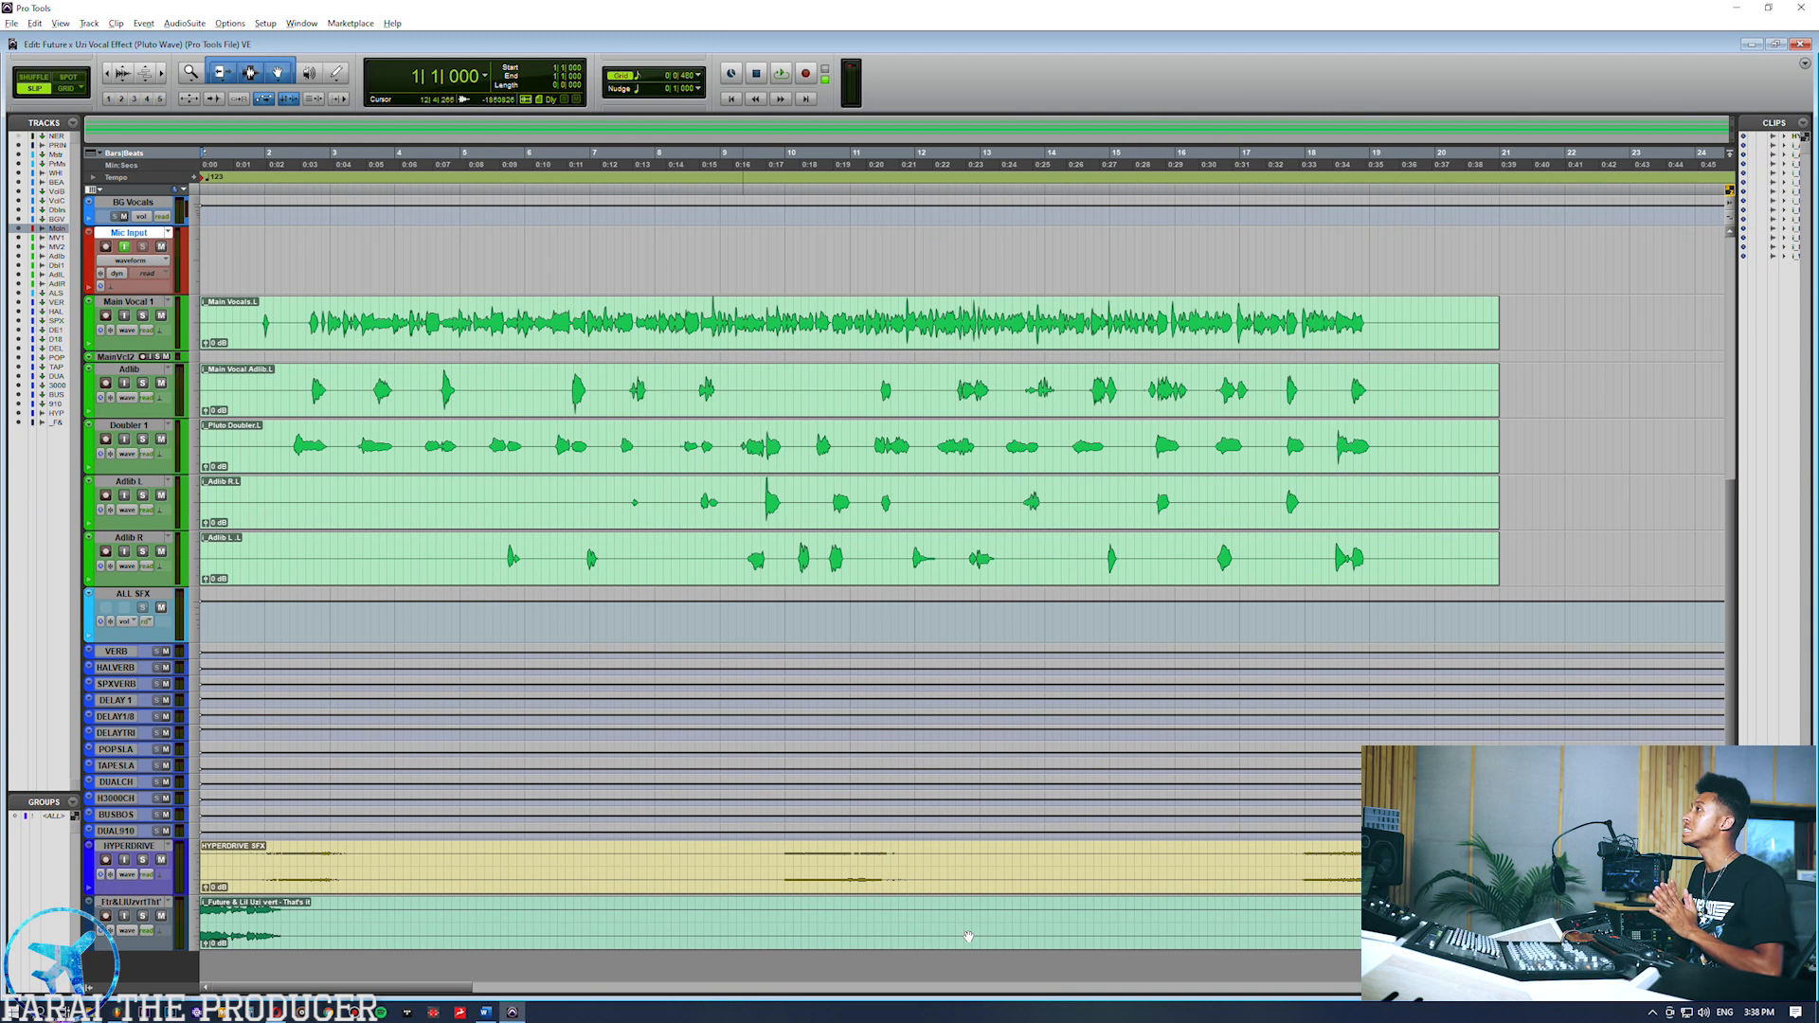
Show the mixer and dismiss the auto backup error.
{"action": "key", "text": "ctrl+equal"}
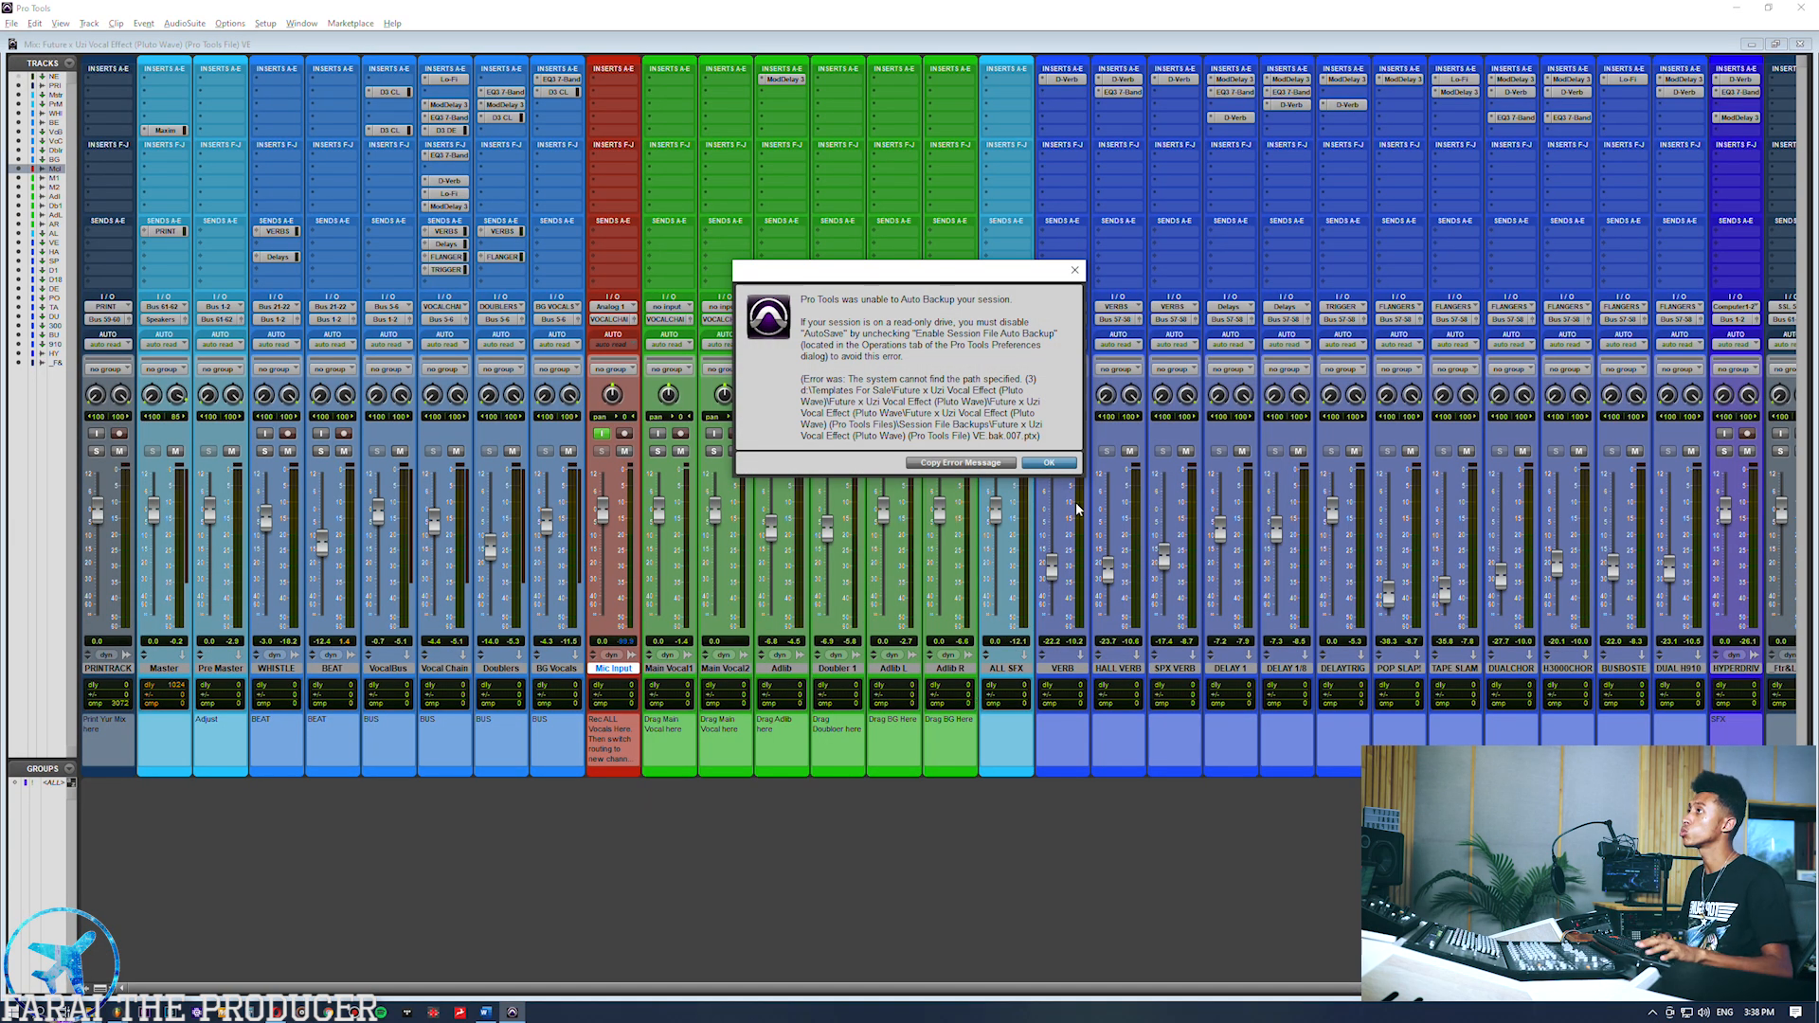
{"action": "left_click", "coordinate": [1049, 464]}
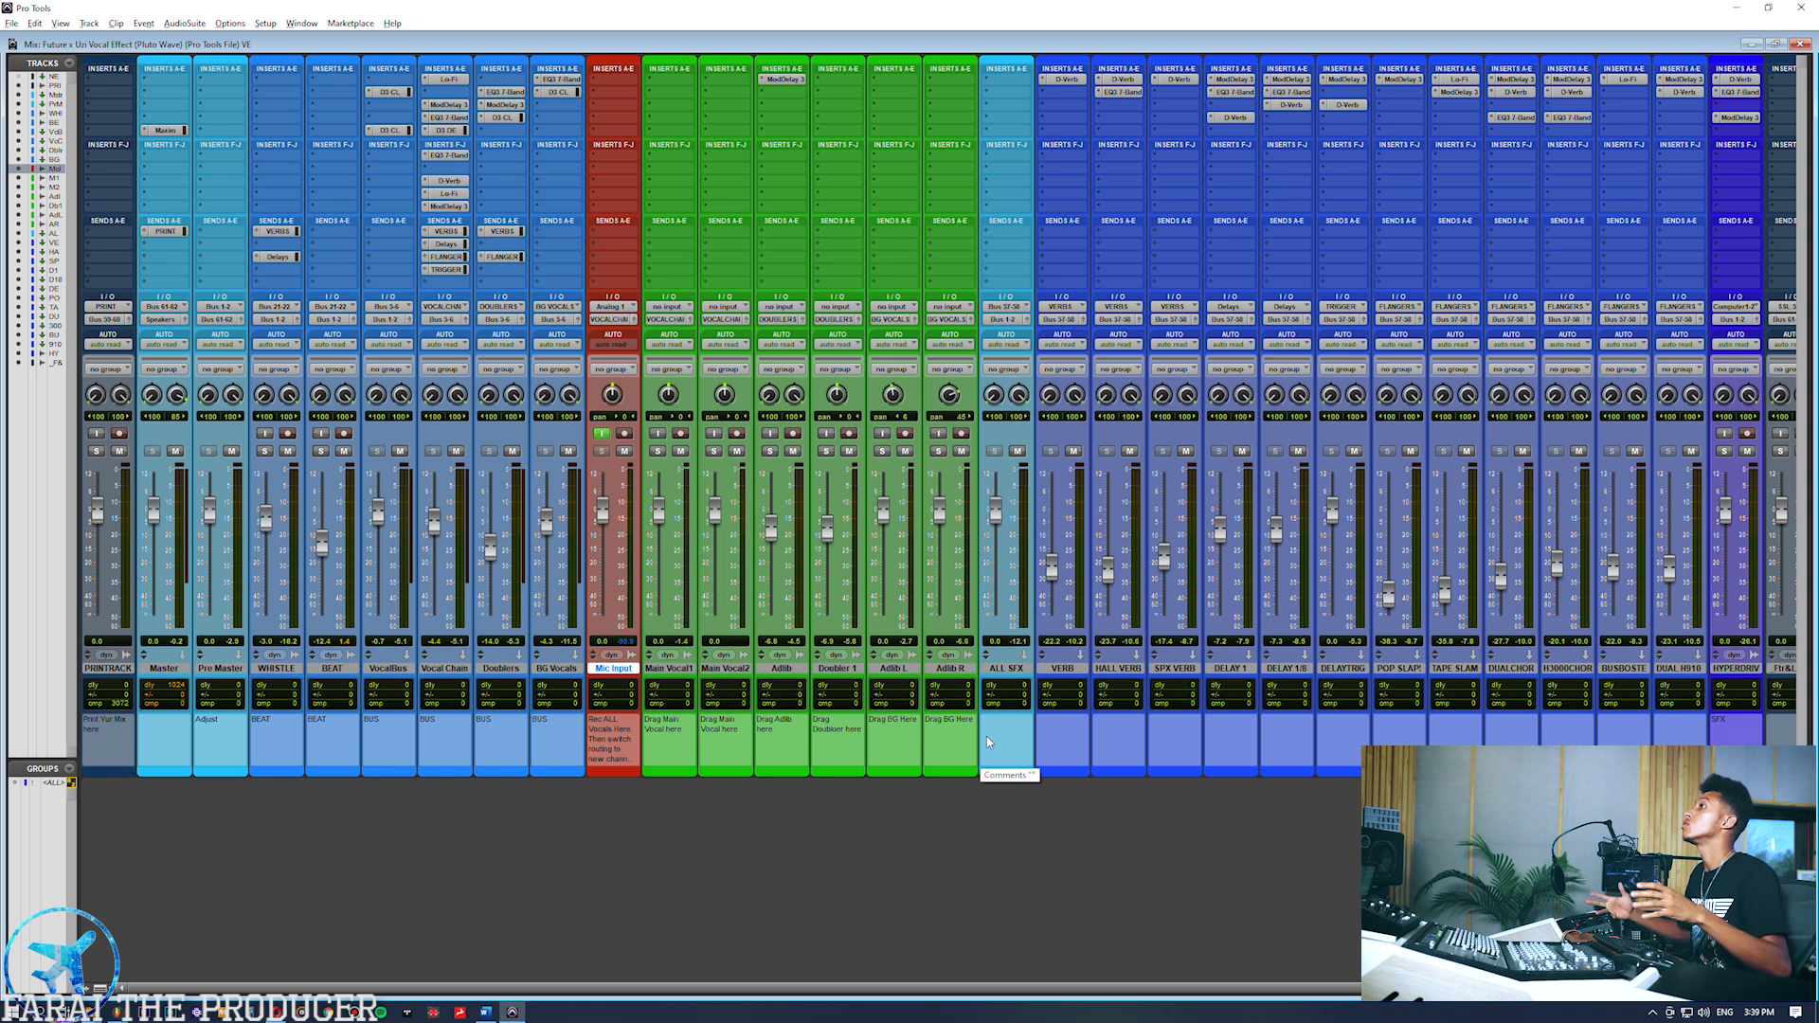
View the EQ3 7-Band and the insert right below it on the Vocal Chain channel, closing each again.
{"action": "left_click", "coordinate": [449, 118]}
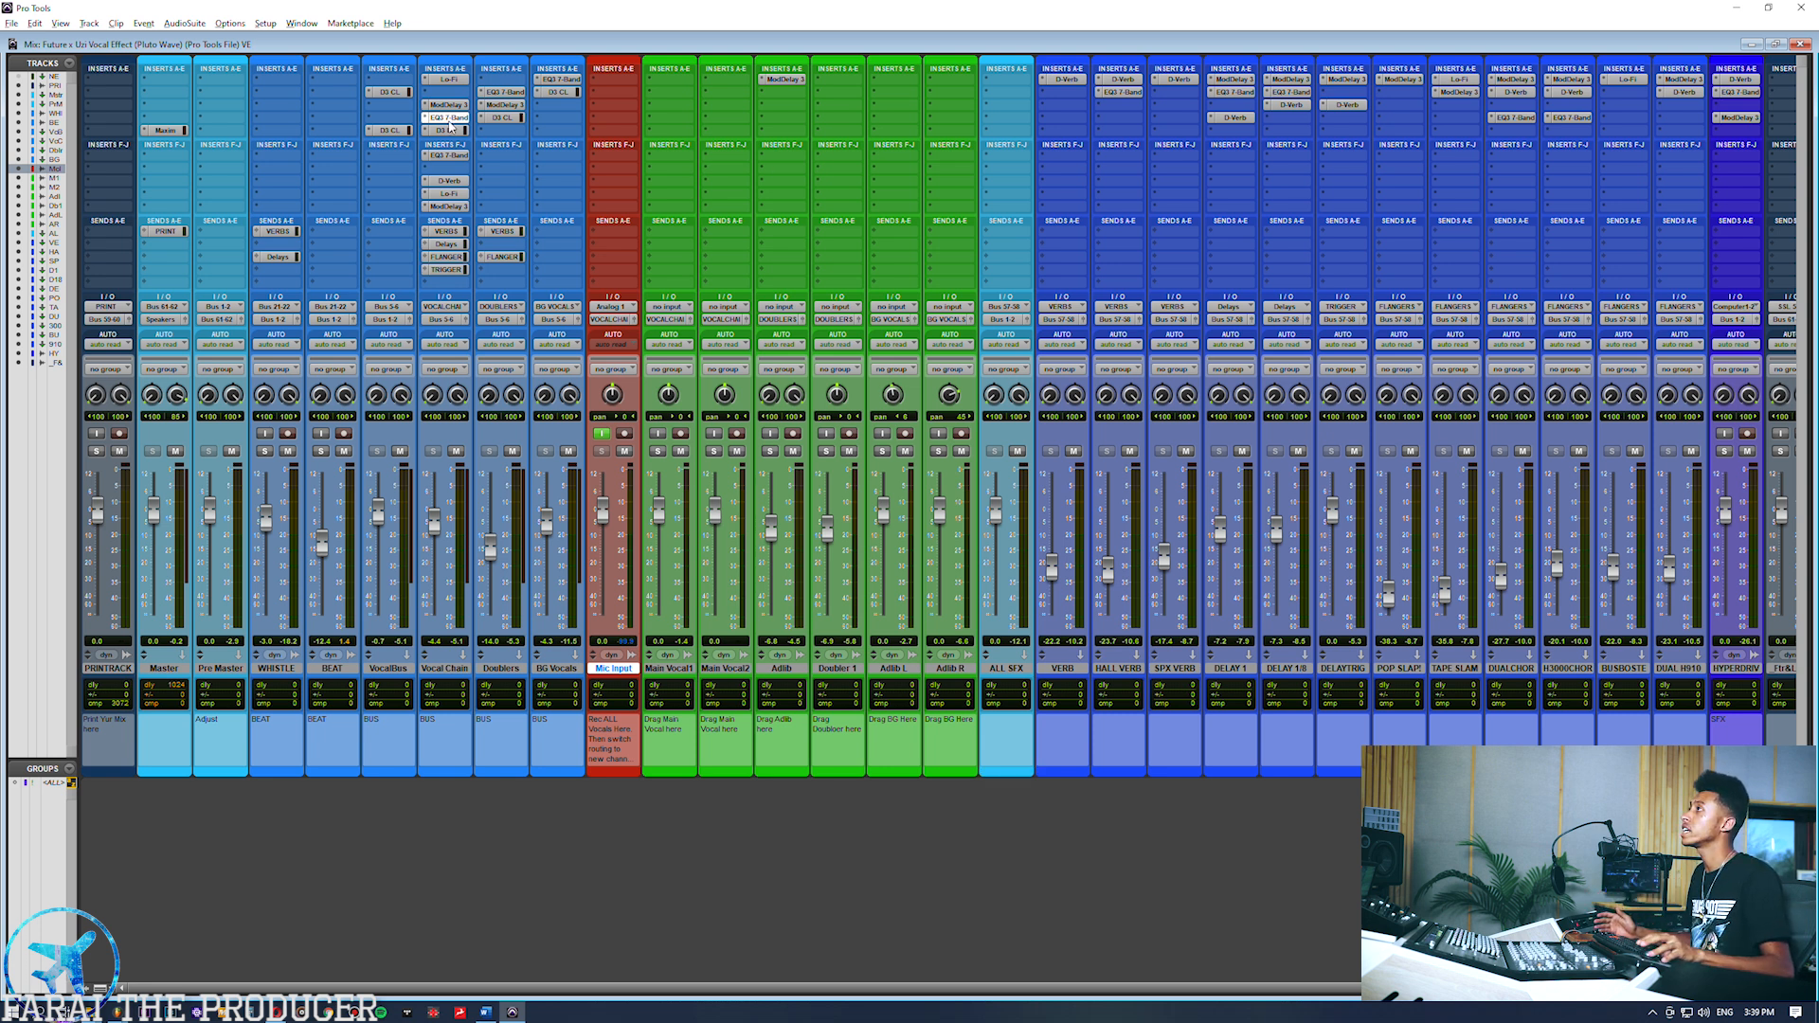
{"action": "left_click", "coordinate": [449, 118]}
{"action": "left_click", "coordinate": [445, 131]}
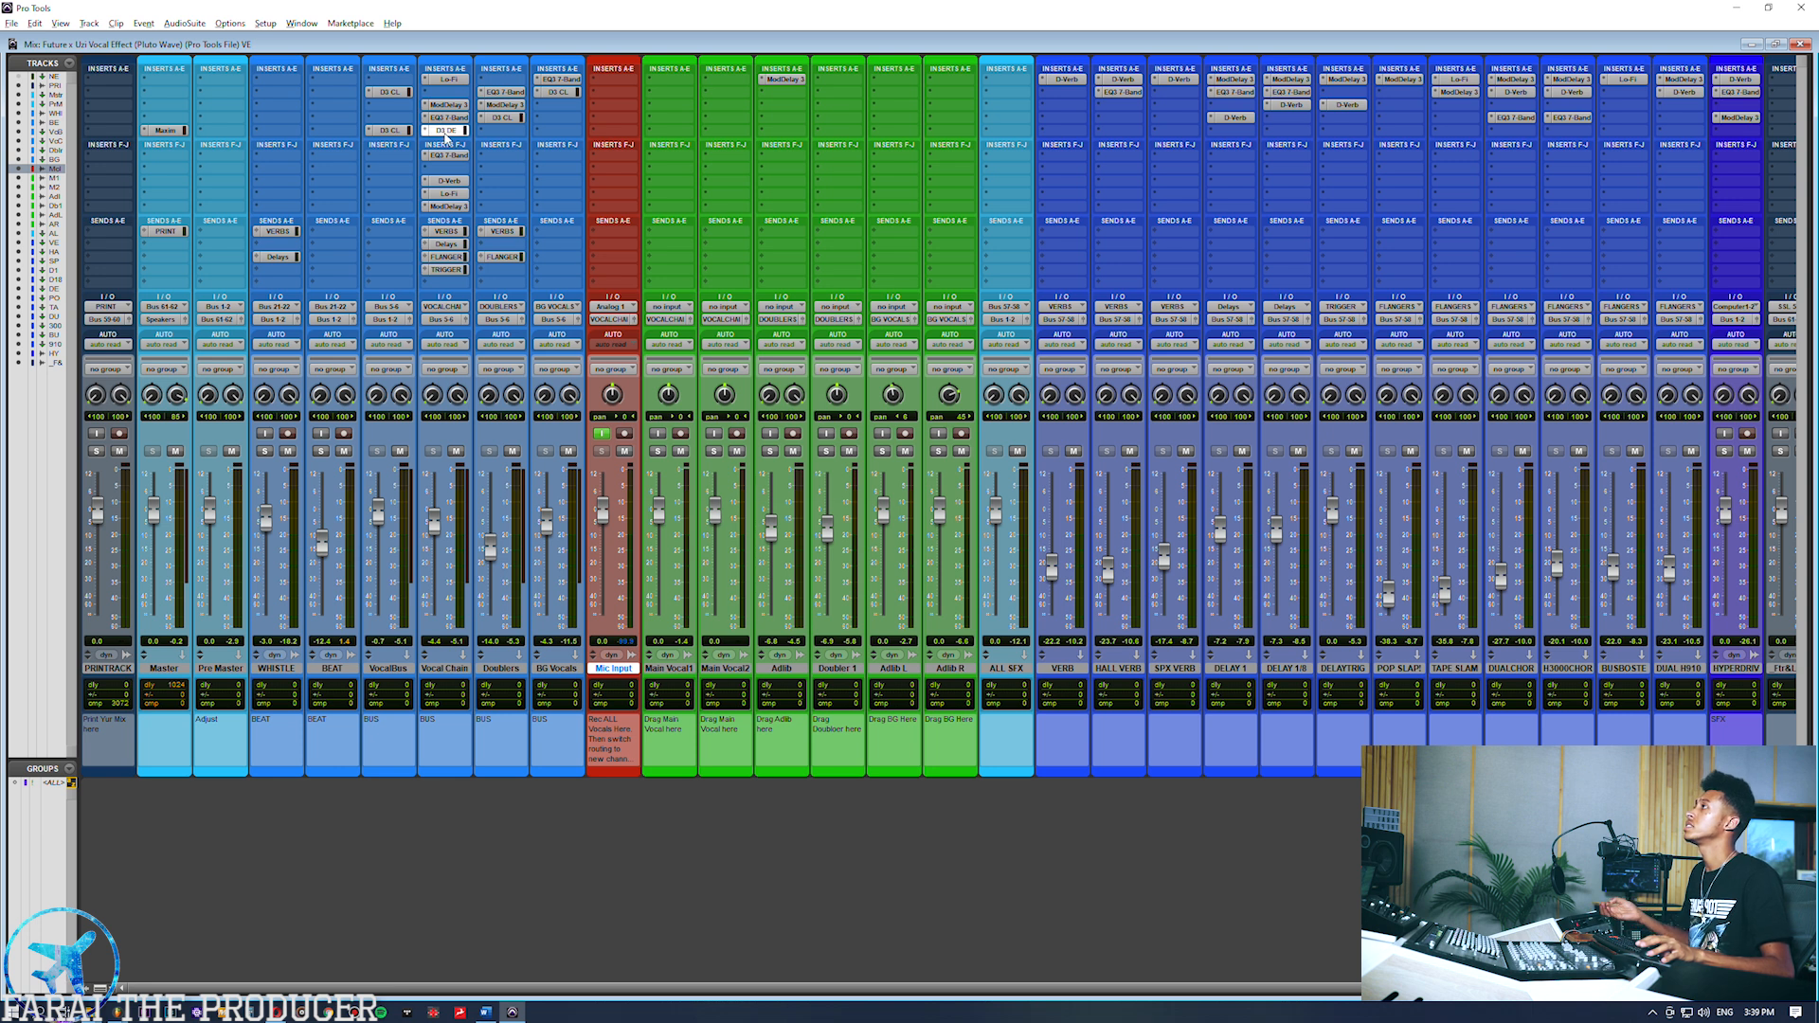
{"action": "left_click", "coordinate": [445, 132]}
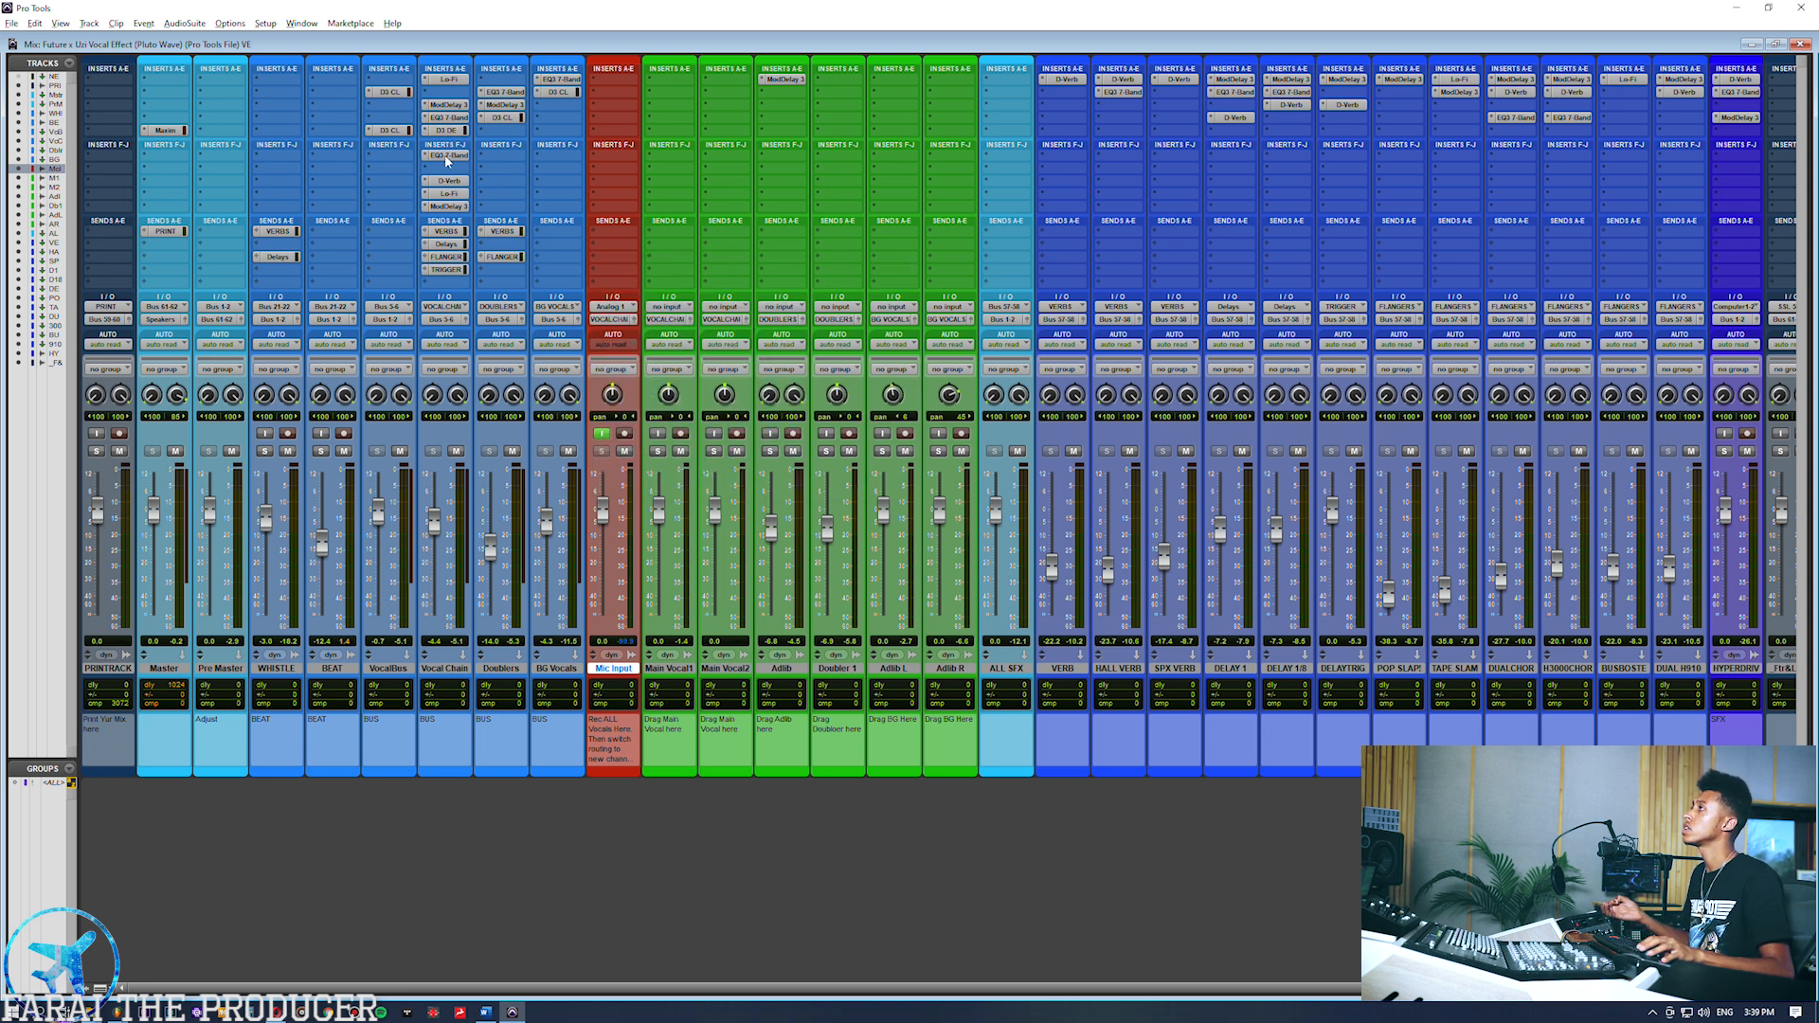
Examine the vocal and effects tracks in the edit timeline and return to the mixer.
{"action": "key", "text": "ctrl+equal"}
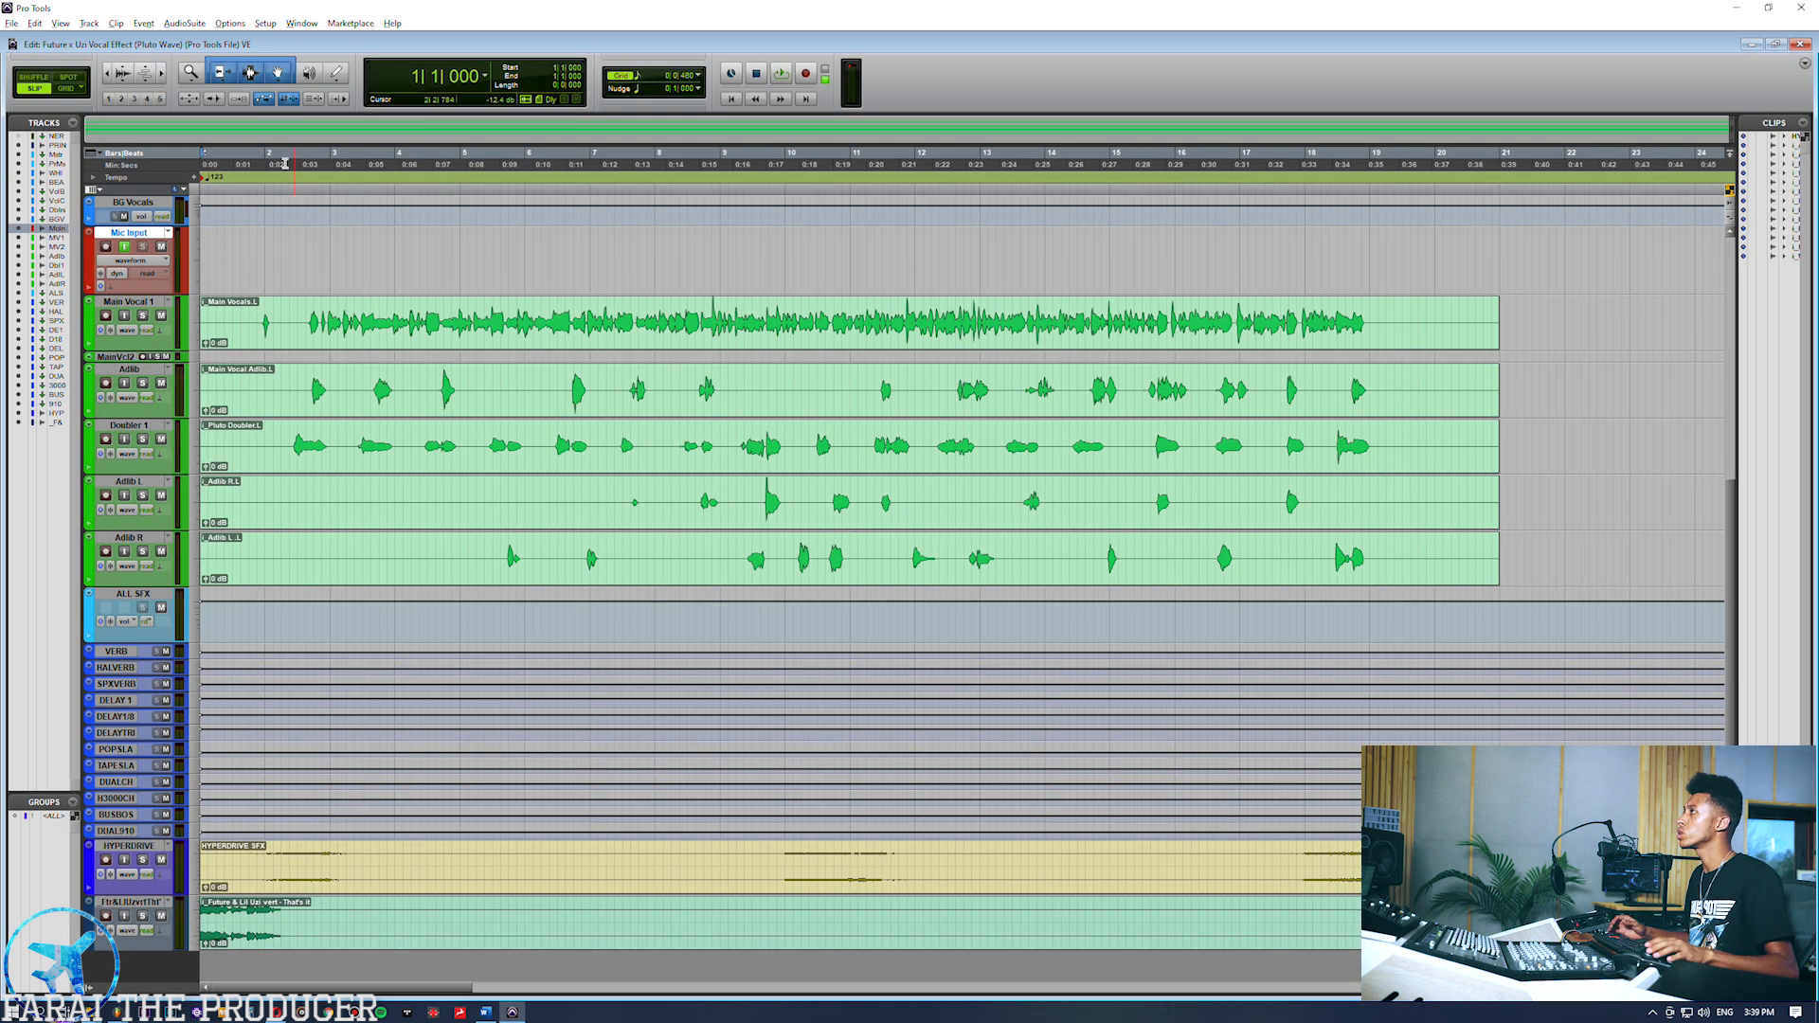
{"action": "scroll", "coordinate": [399, 458], "scroll_direction": "down", "scroll_amount": 1}
{"action": "left_click", "coordinate": [325, 883]}
{"action": "scroll", "coordinate": [325, 883], "scroll_direction": "up", "scroll_amount": 3}
{"action": "left_click", "coordinate": [299, 383]}
{"action": "key", "text": "ctrl+equal"}
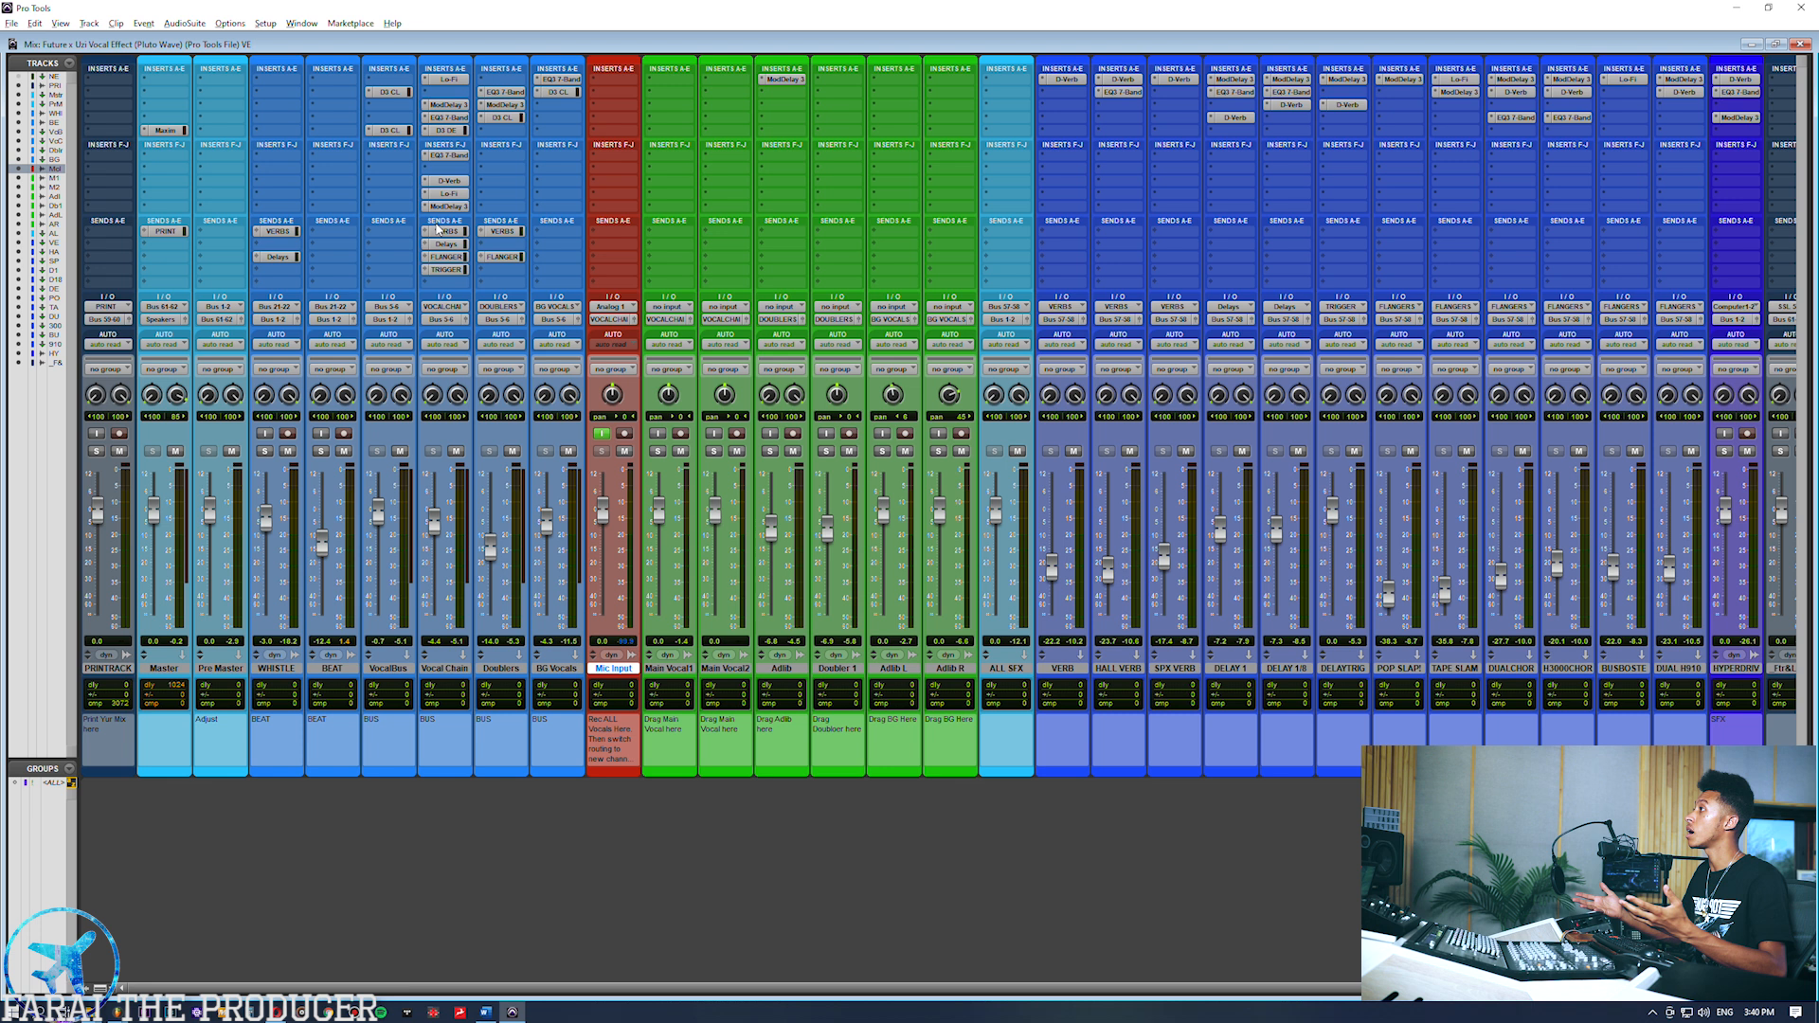
{"action": "key", "text": "ctrl+equal"}
{"action": "key", "text": "ctrl+equal"}
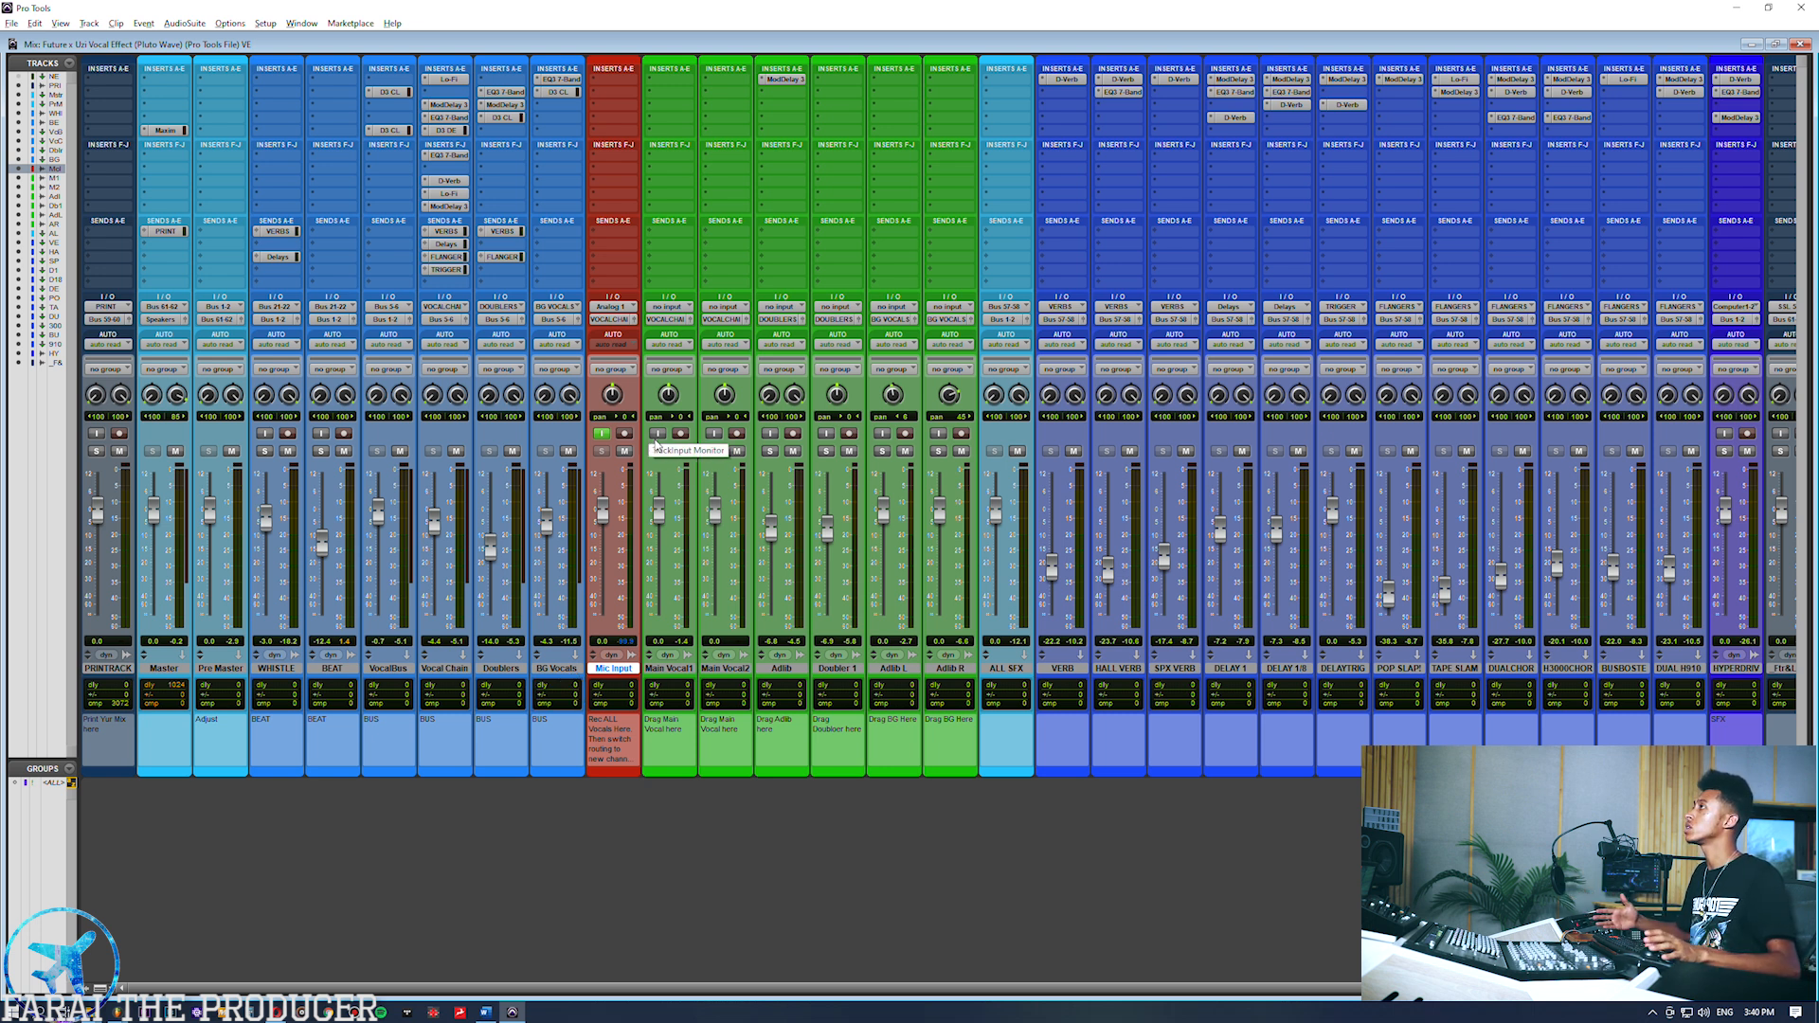
Play the session from the start and reduce the BEAT track's height in the edit timeline.
{"action": "key", "text": "space"}
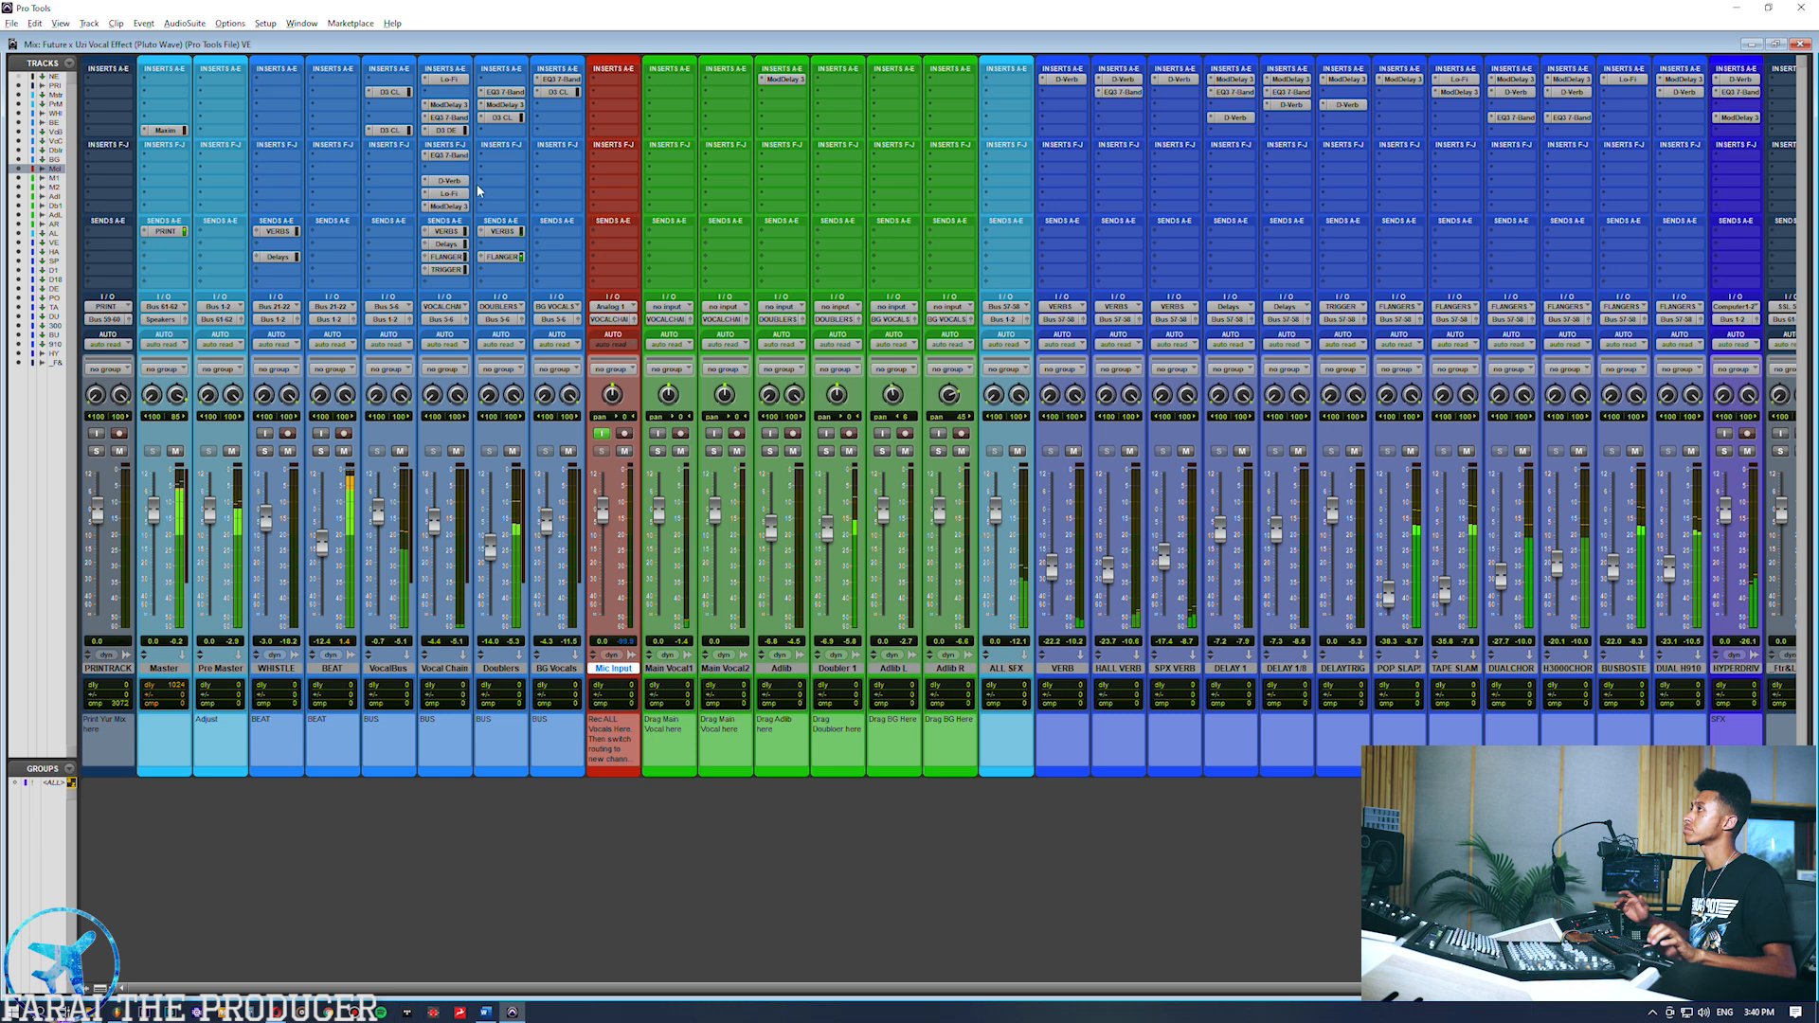
{"action": "key", "text": "ctrl+equal"}
{"action": "left_click", "coordinate": [731, 99]}
{"action": "left_click", "coordinate": [781, 72]}
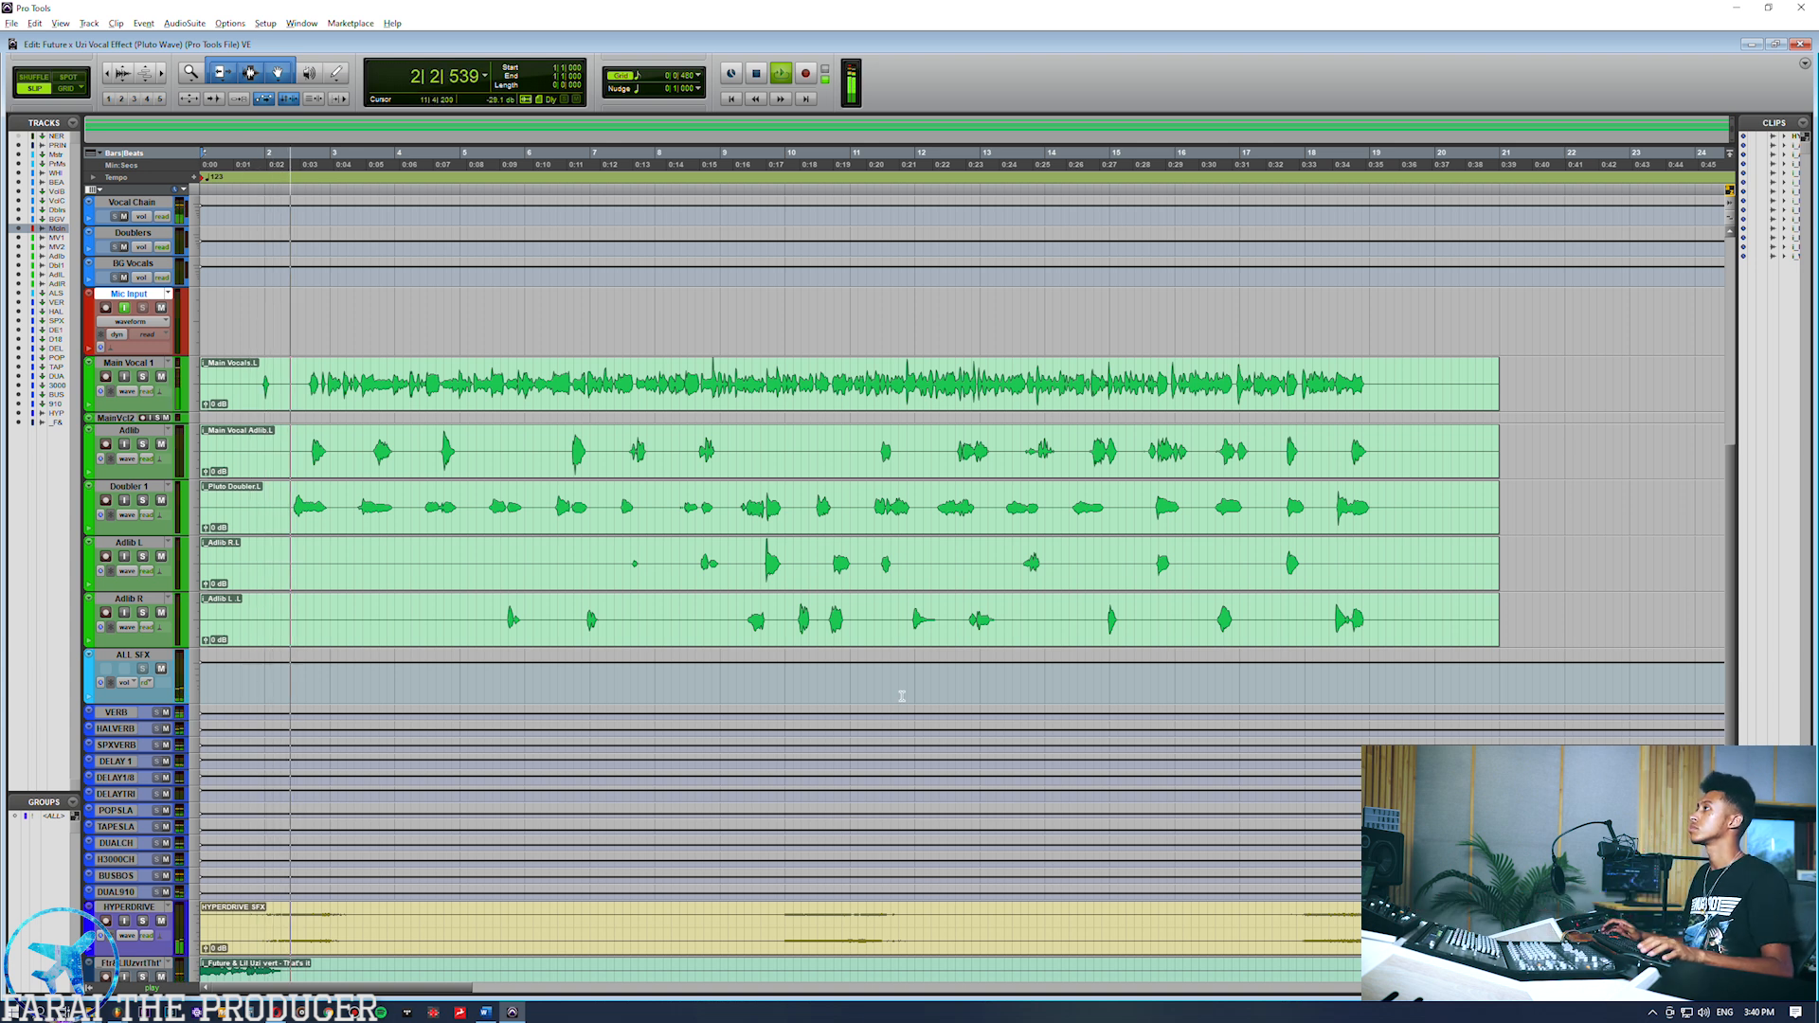
{"action": "scroll", "coordinate": [944, 918], "scroll_direction": "up", "scroll_amount": 5}
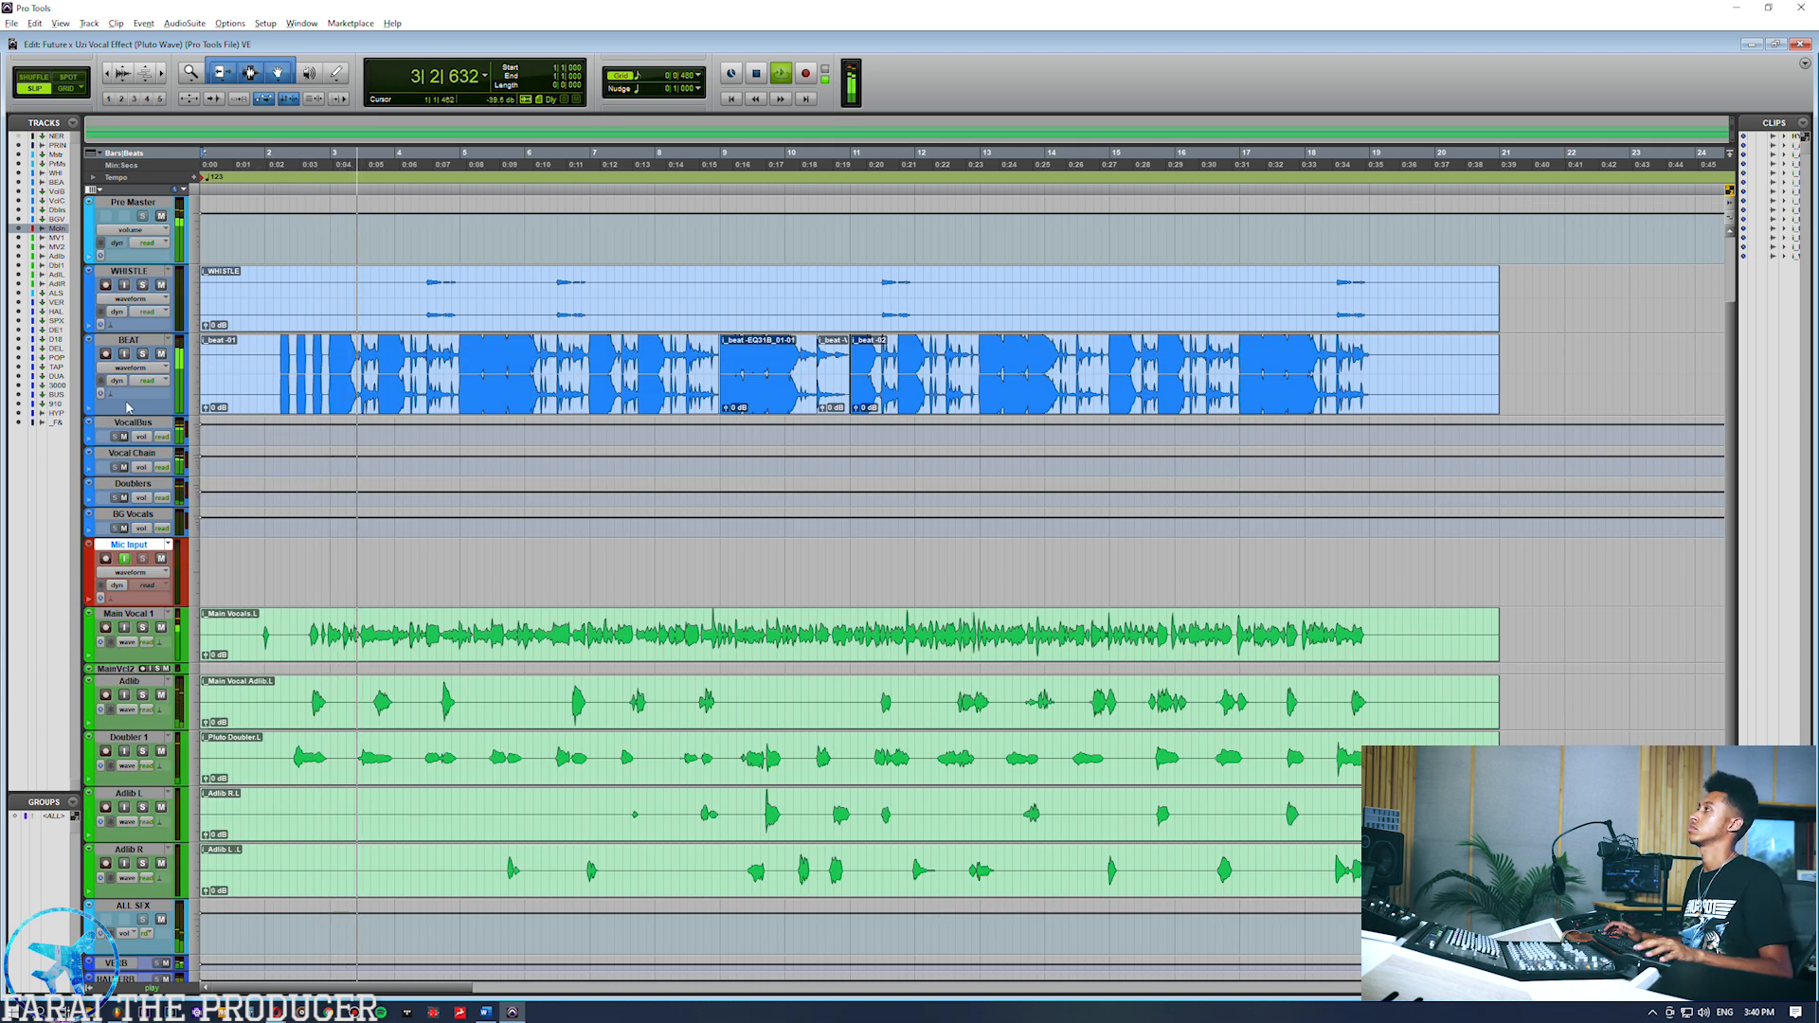
{"action": "left_click_drag", "start_coordinate": [130, 415], "coordinate": [130, 388]}
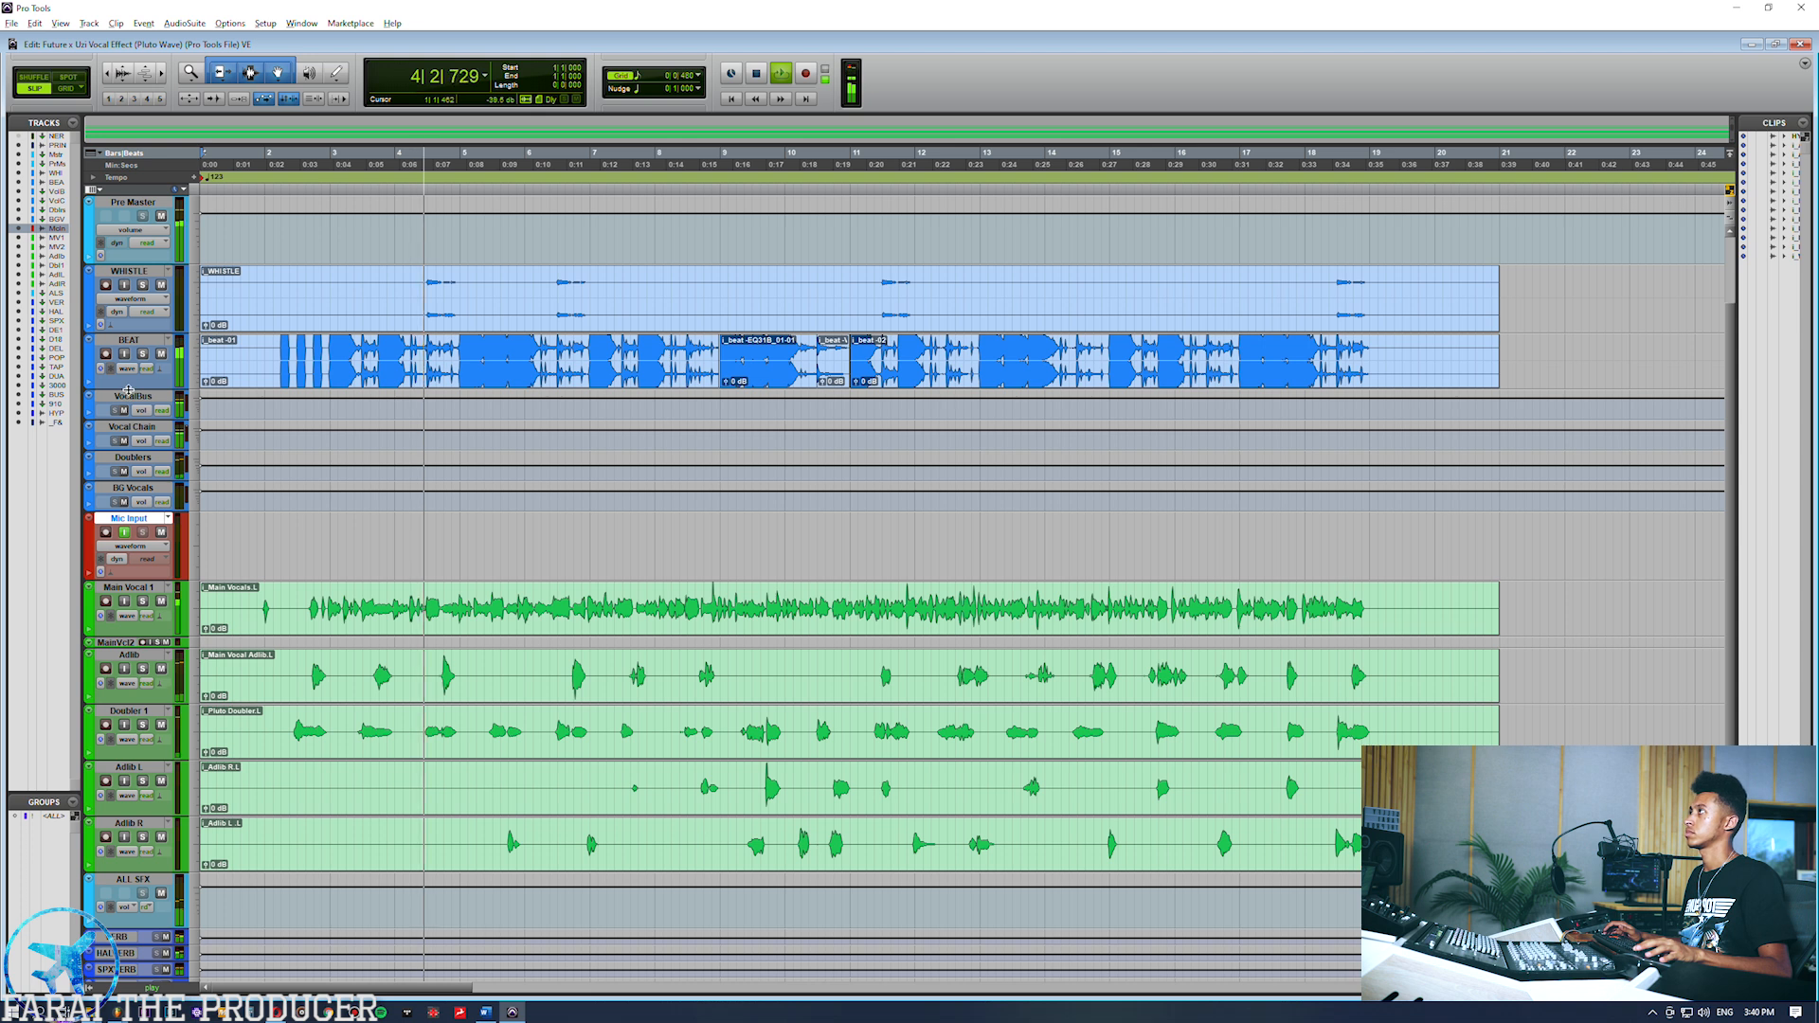
Check the second EQ3 7-Band insert on the Vocal Chain during playback and return to the edit timeline.
{"action": "key", "text": "ctrl+="}
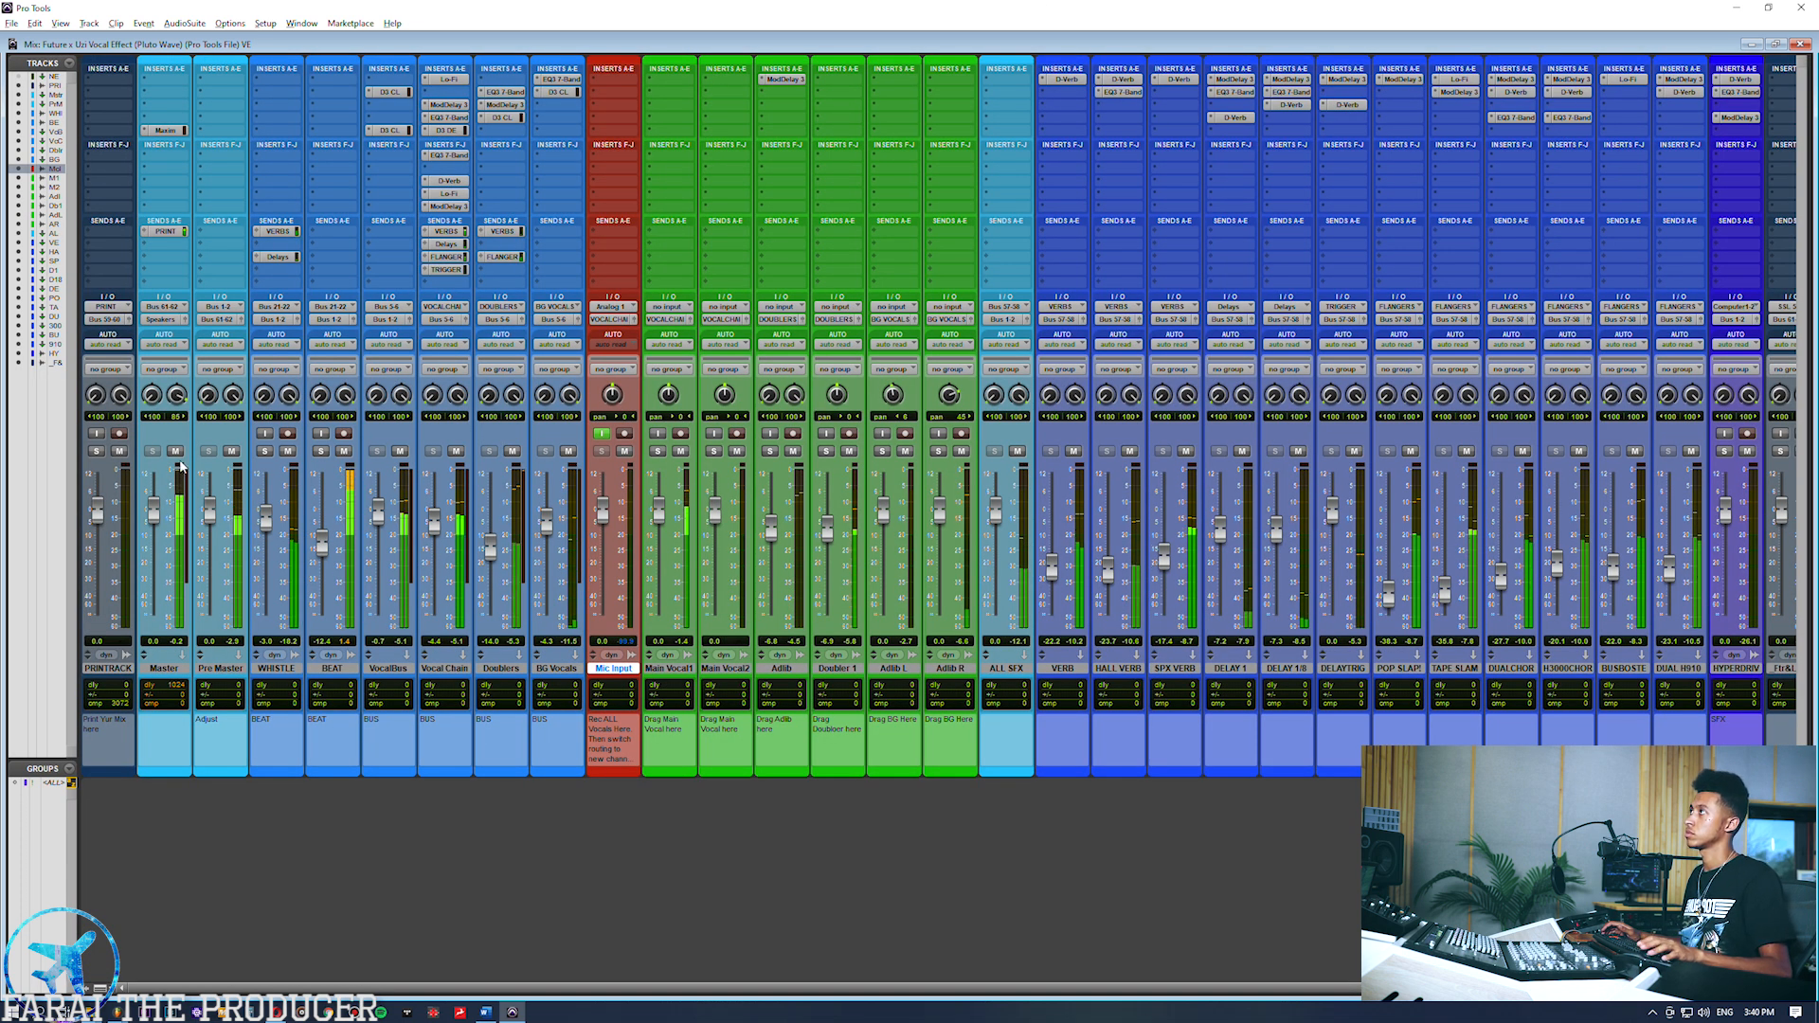
{"action": "left_click", "coordinate": [449, 155]}
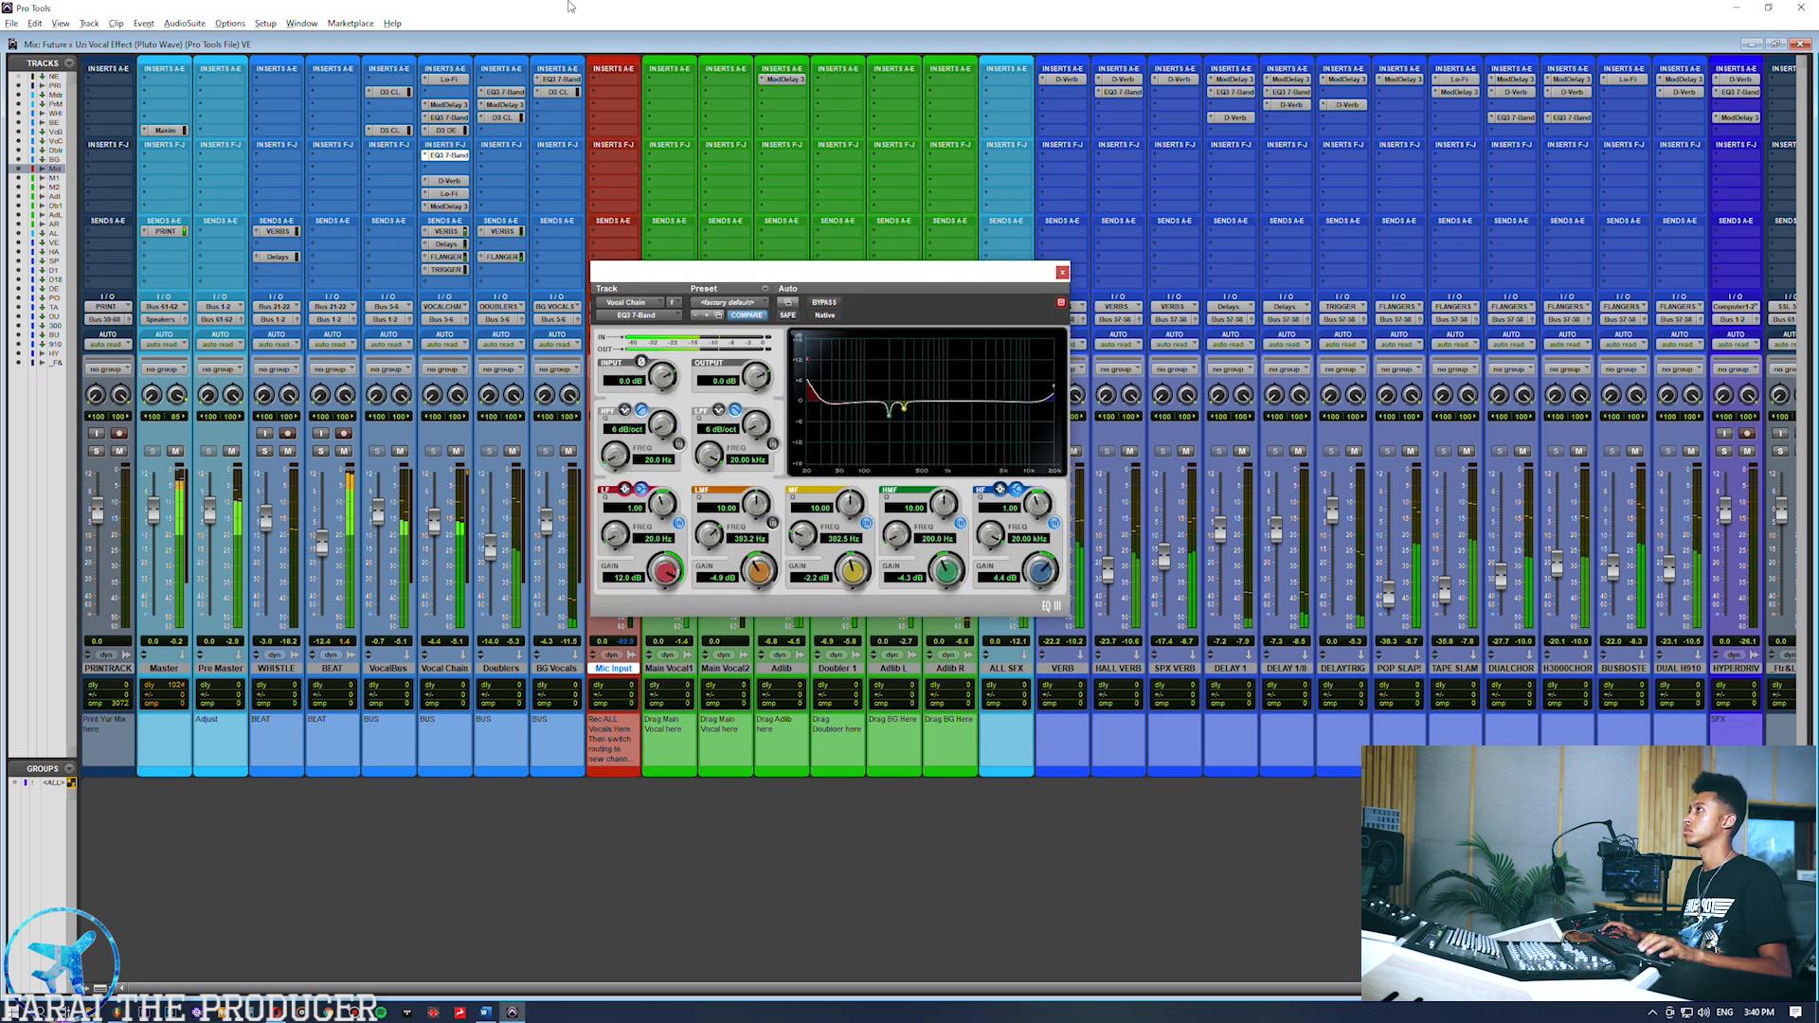
{"action": "left_click", "coordinate": [449, 156]}
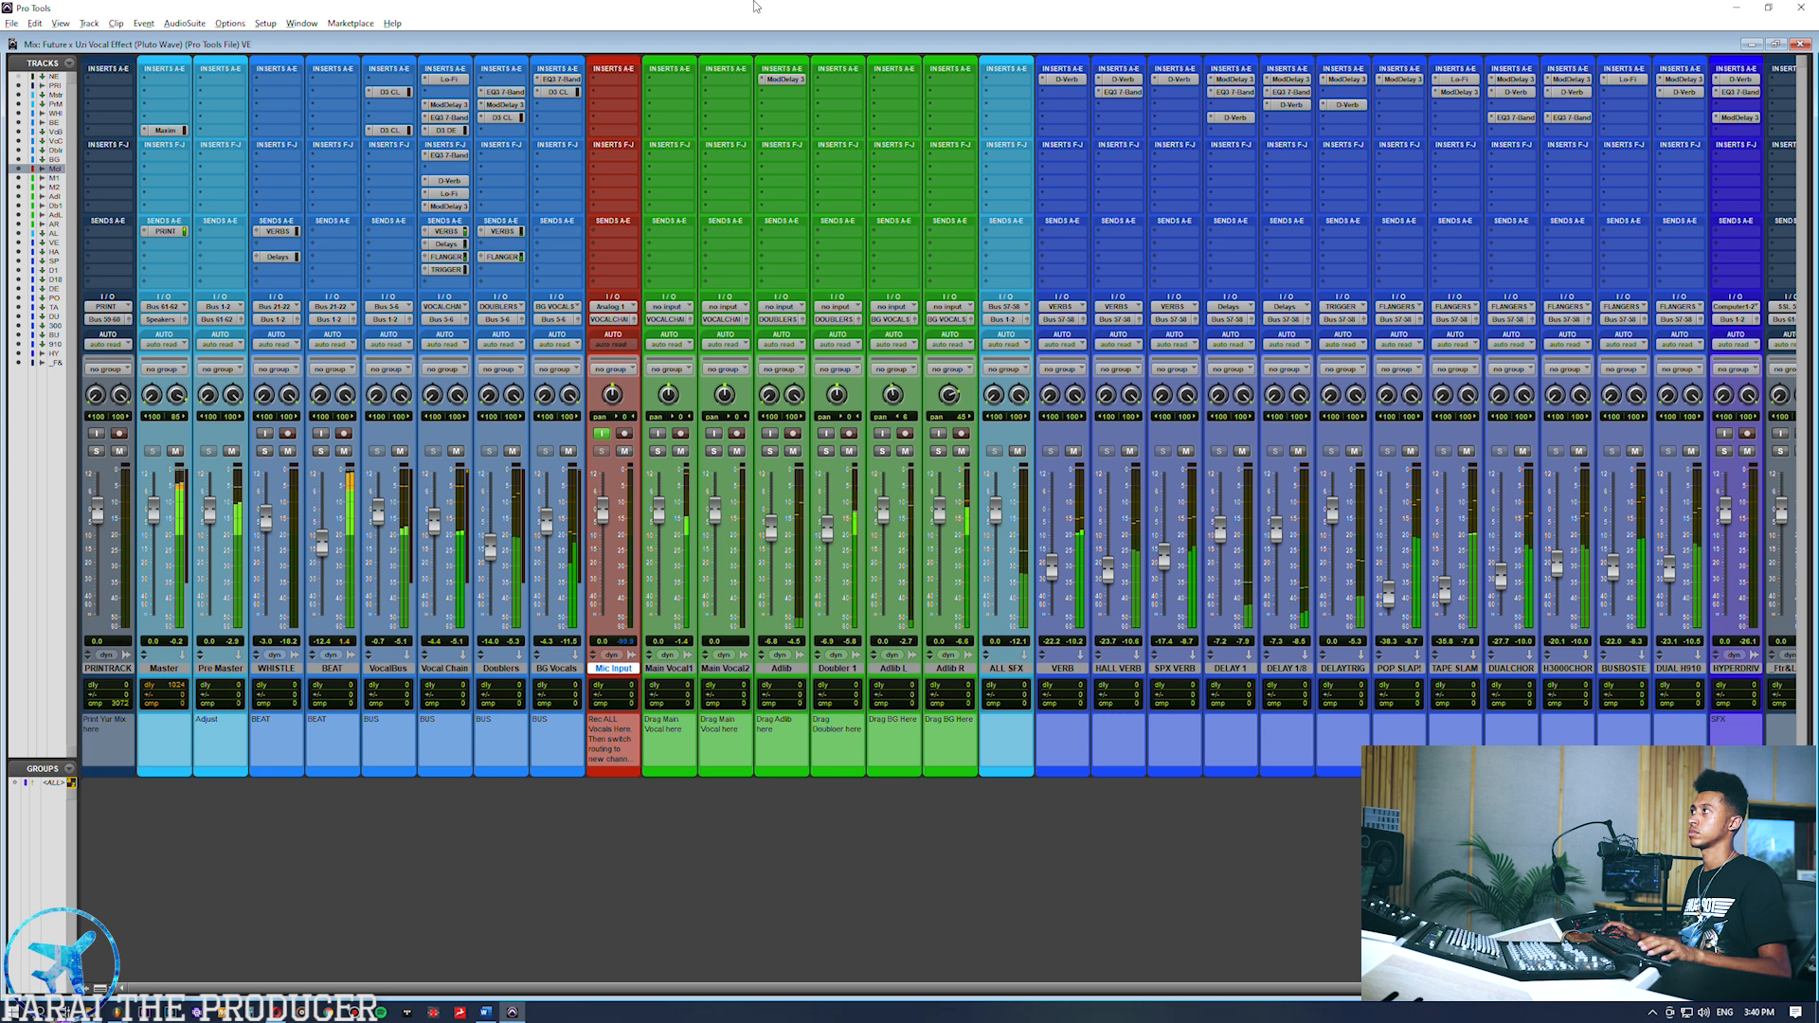
{"action": "key", "text": "ctrl+equal"}
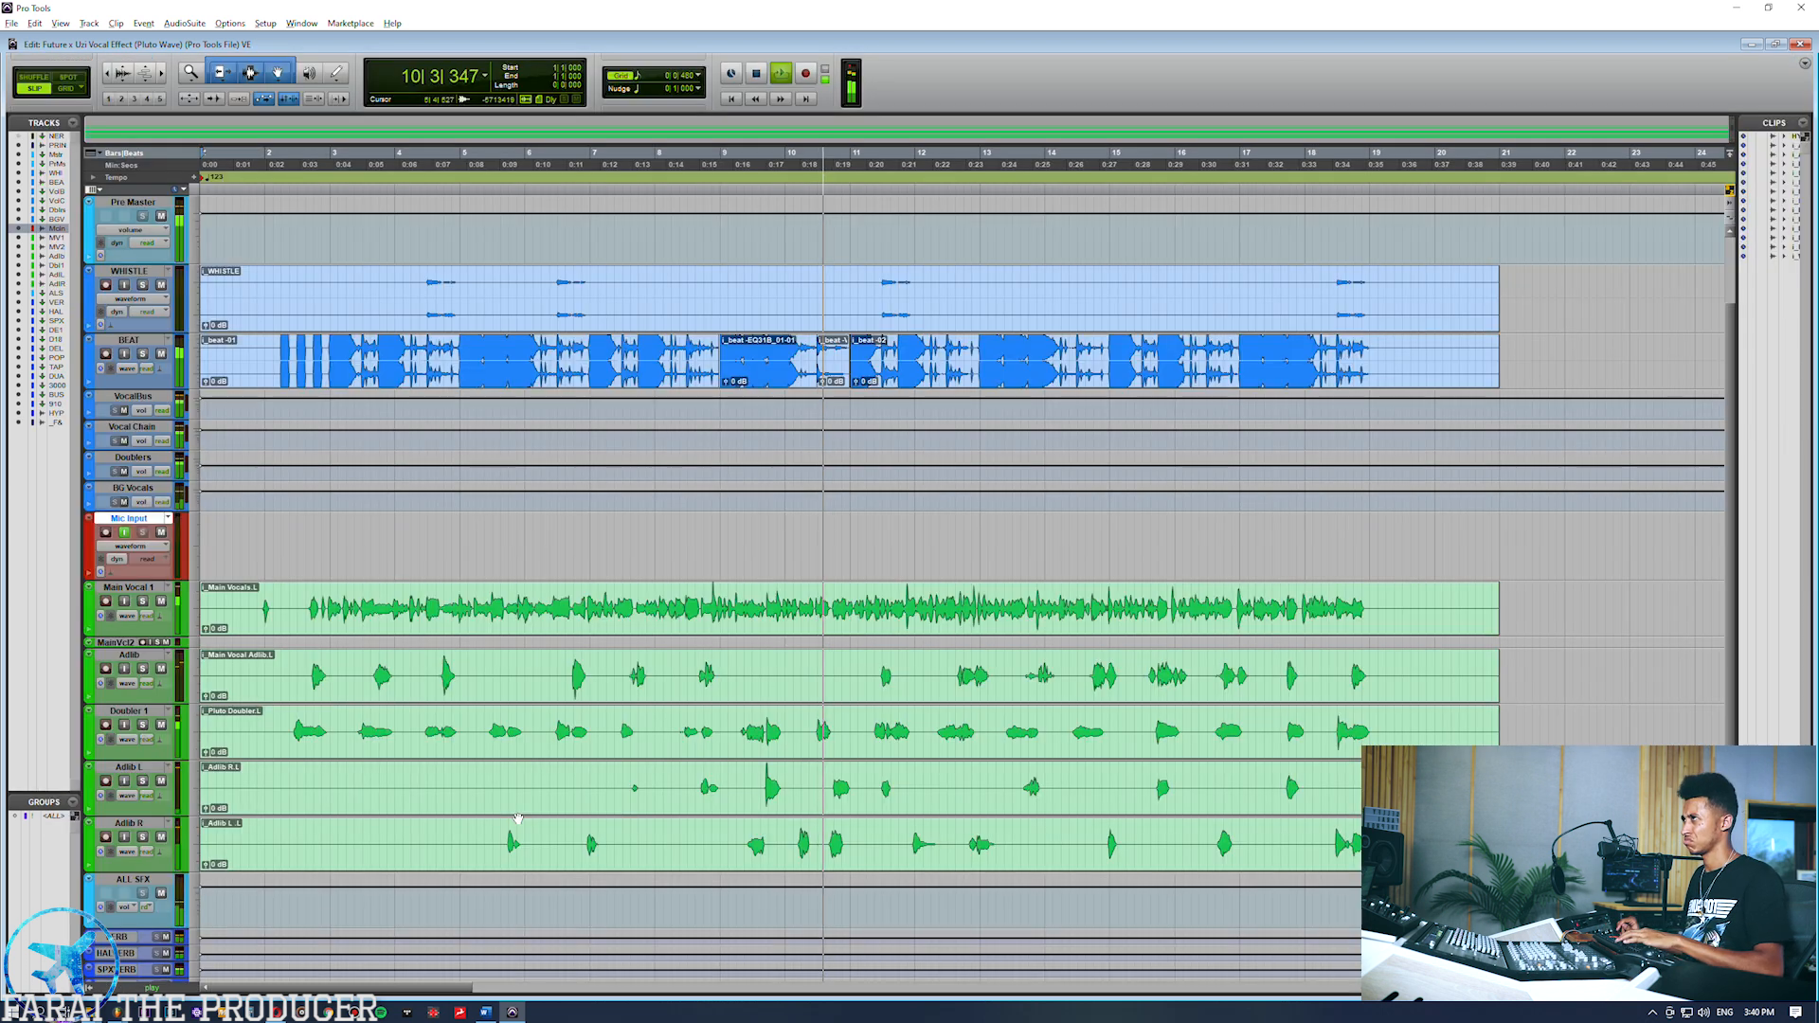
Select the range from the start to about 0:15 on the Mic Input track and clear the selection.
{"action": "key", "text": "ctrl+equal"}
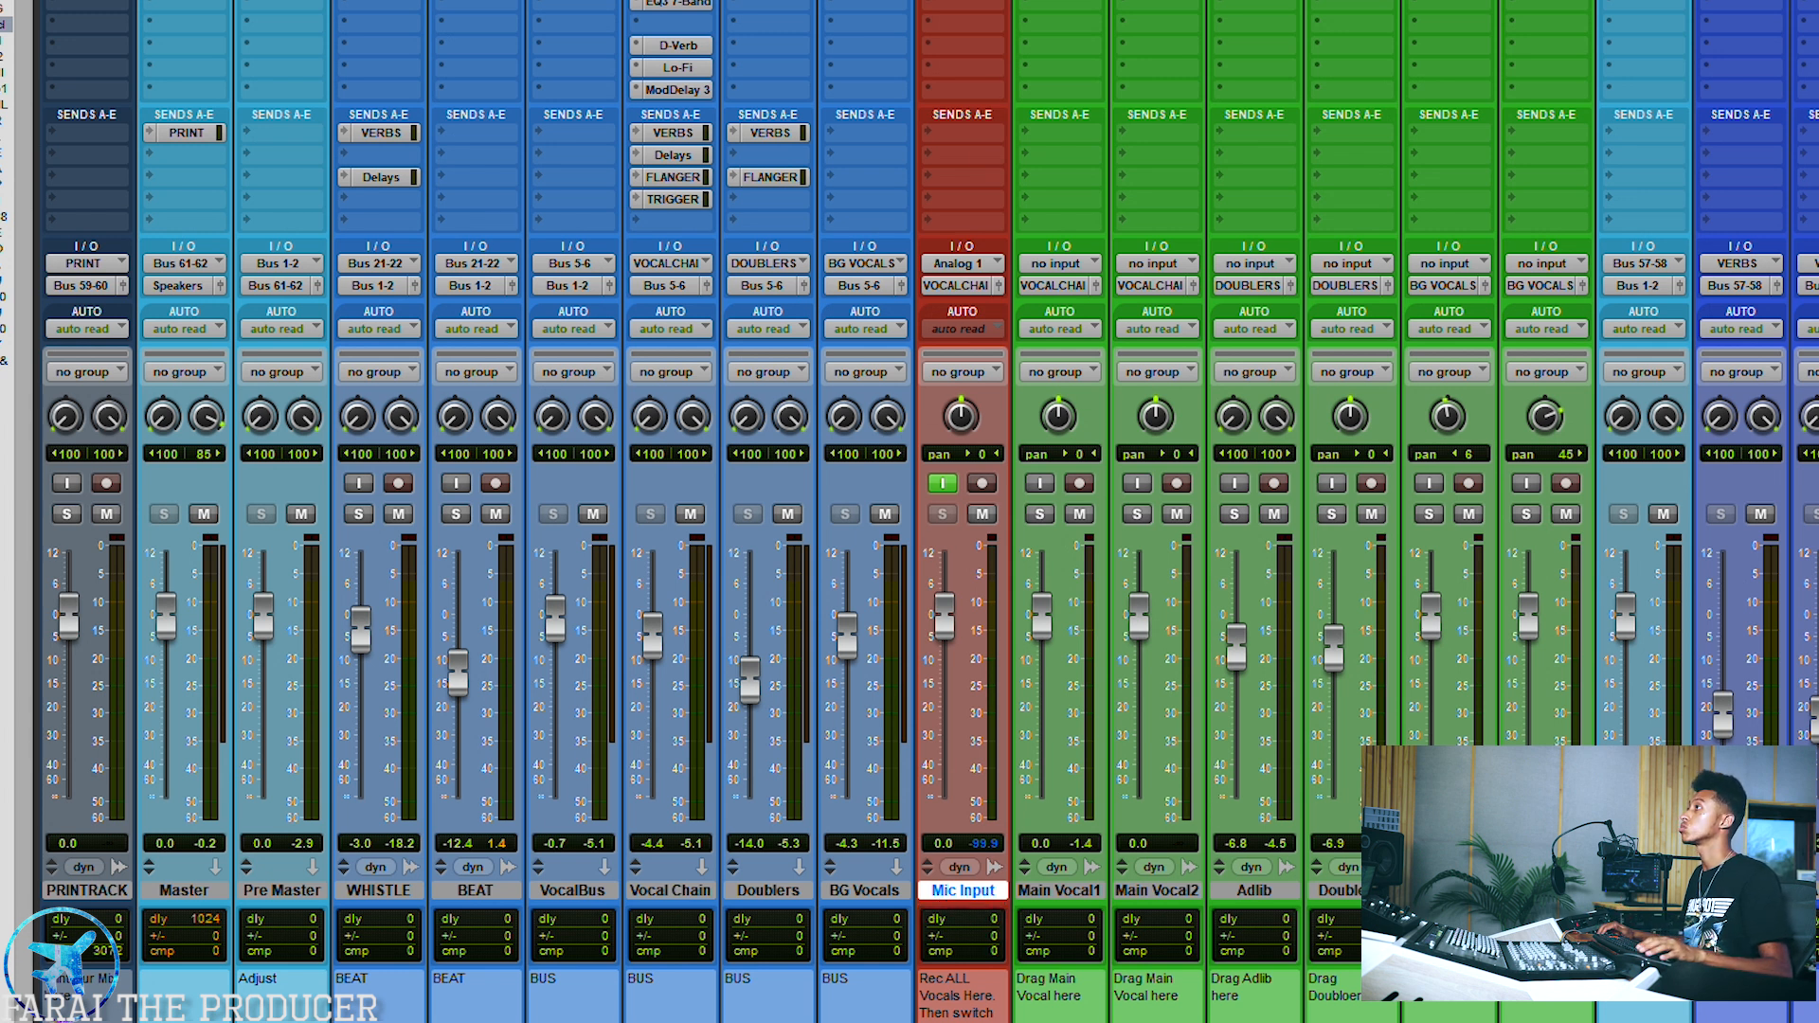
{"action": "key", "text": "super+equal"}
{"action": "left_click_drag", "start_coordinate": [257, 687], "coordinate": [1143, 735]}
{"action": "left_click", "coordinate": [1094, 644]}
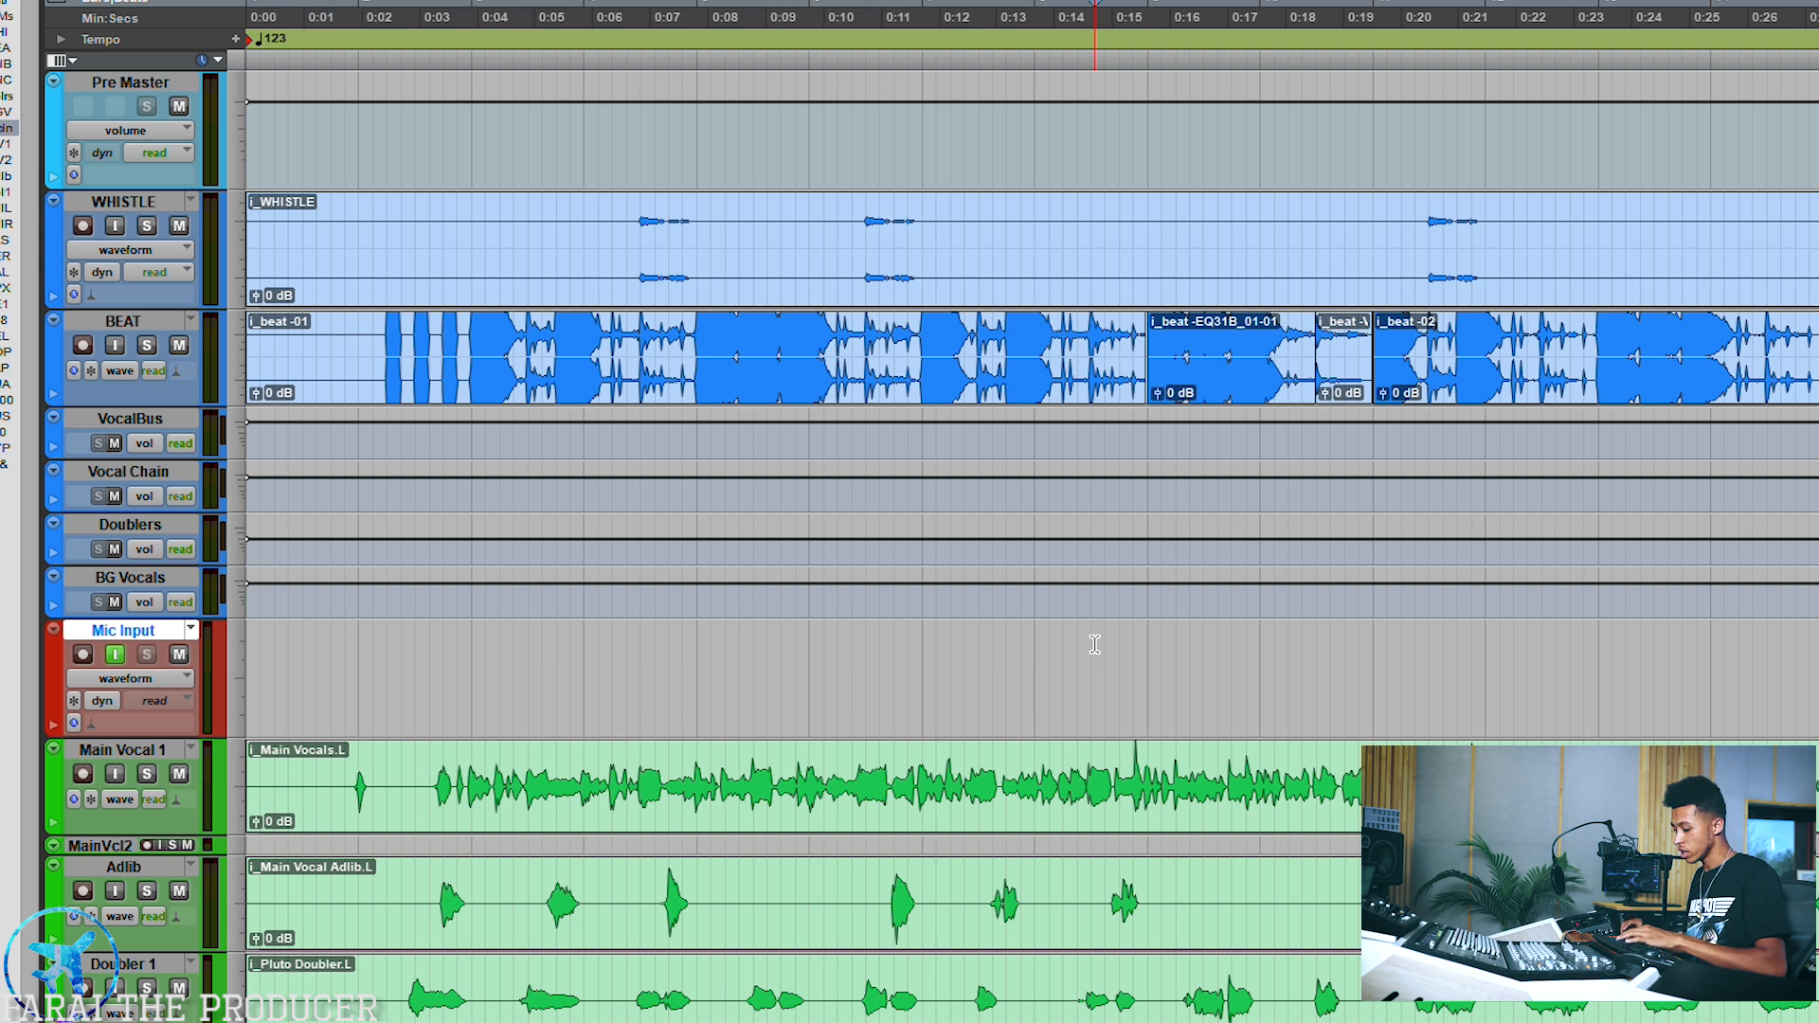
Route the Mic Input channel's output to the DOUBLERS (Stereo) bus in the mixer.
{"action": "key", "text": "super+equal"}
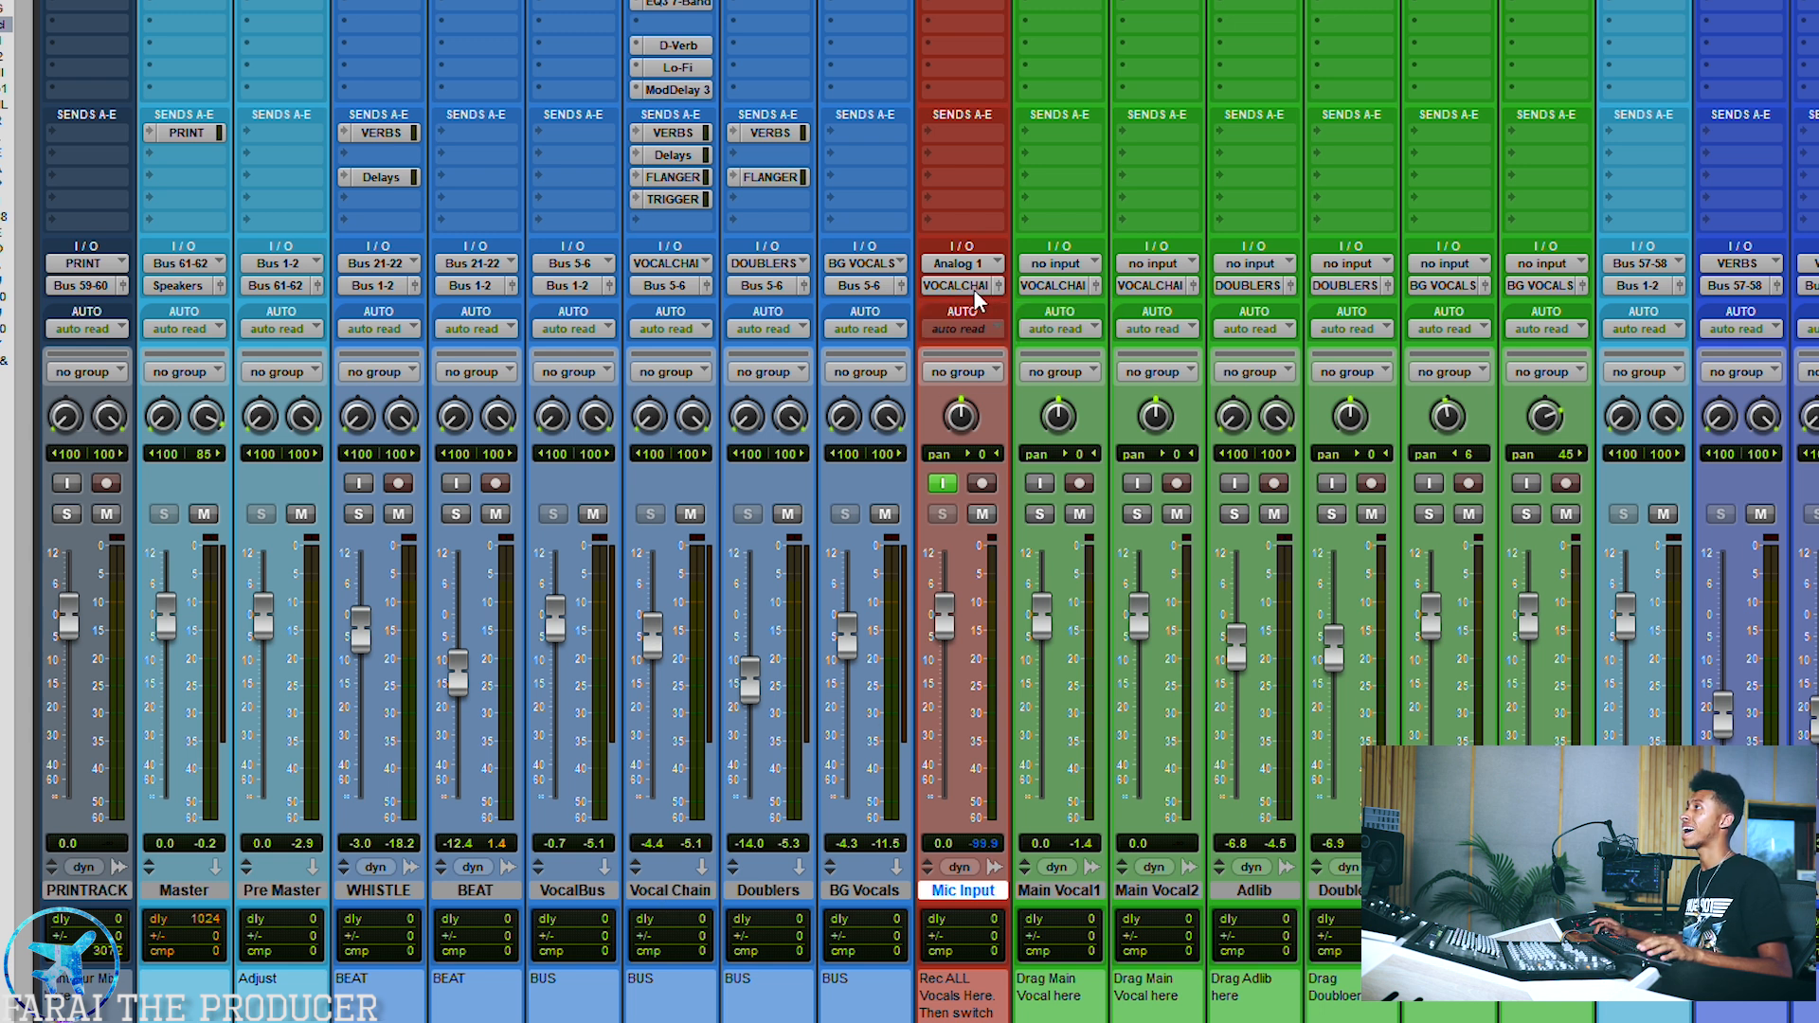
{"action": "left_click", "coordinate": [961, 289]}
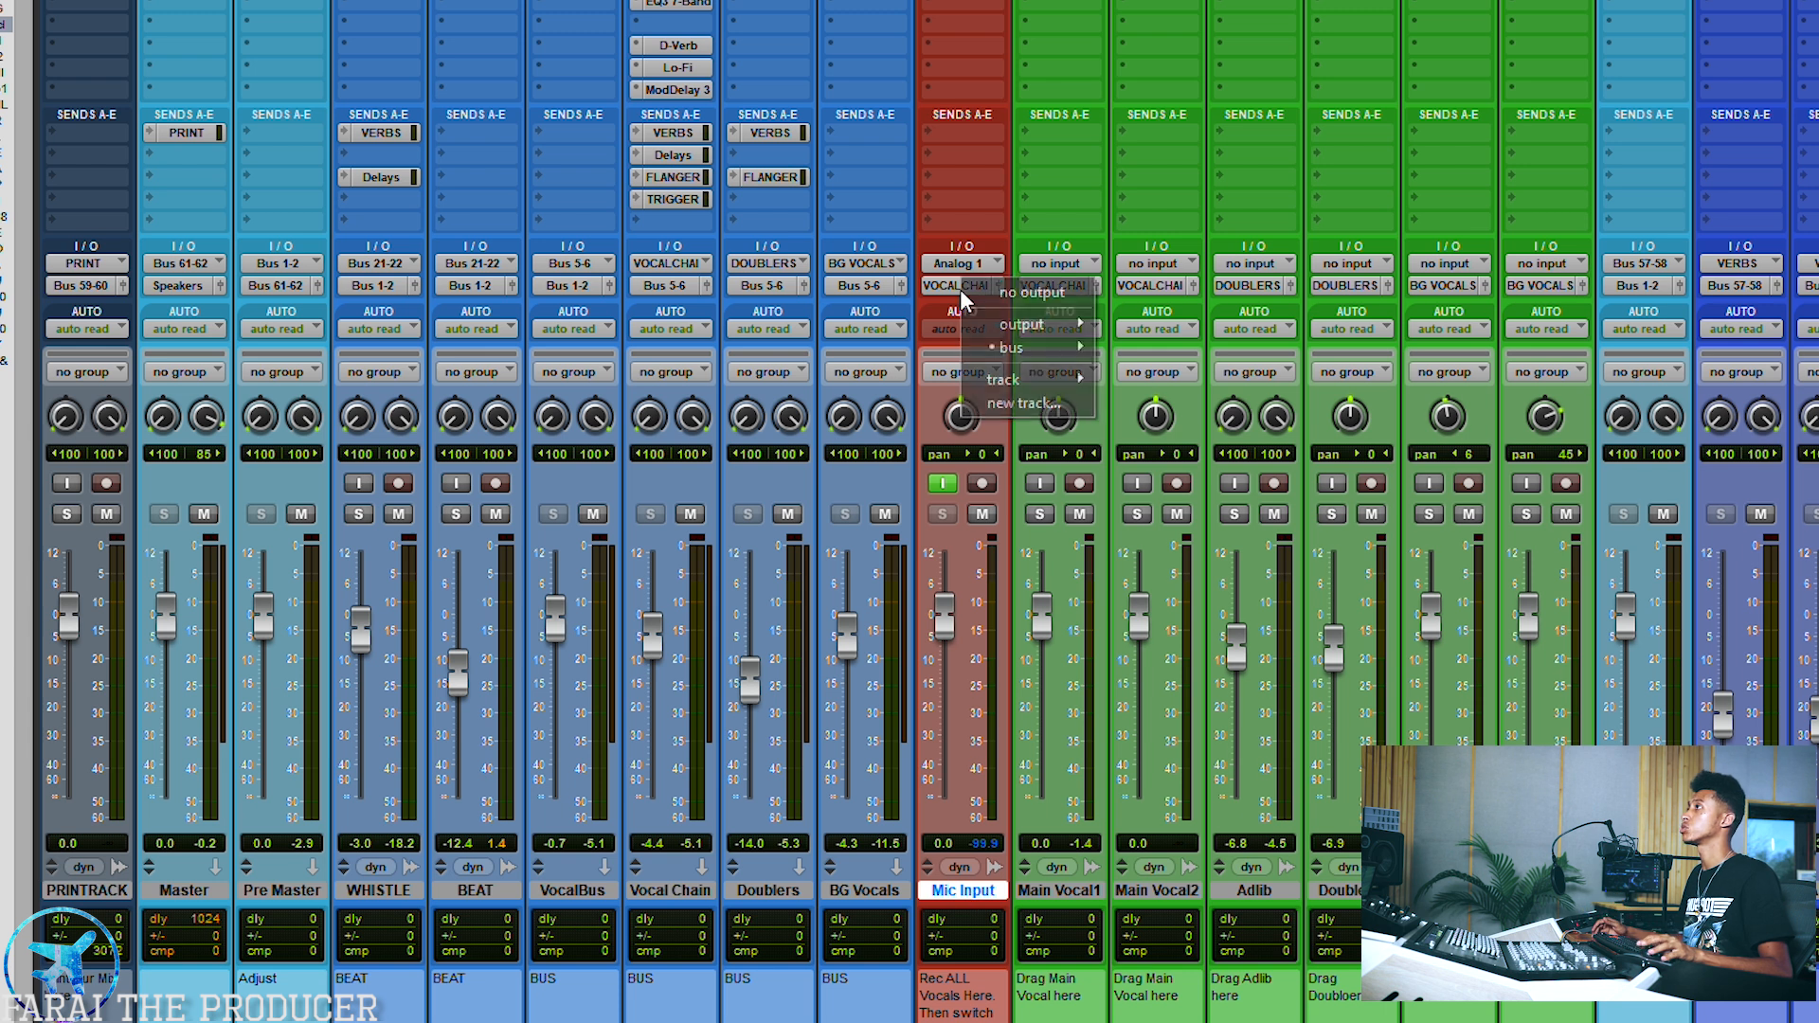
{"action": "mouse_move", "coordinate": [1007, 366]}
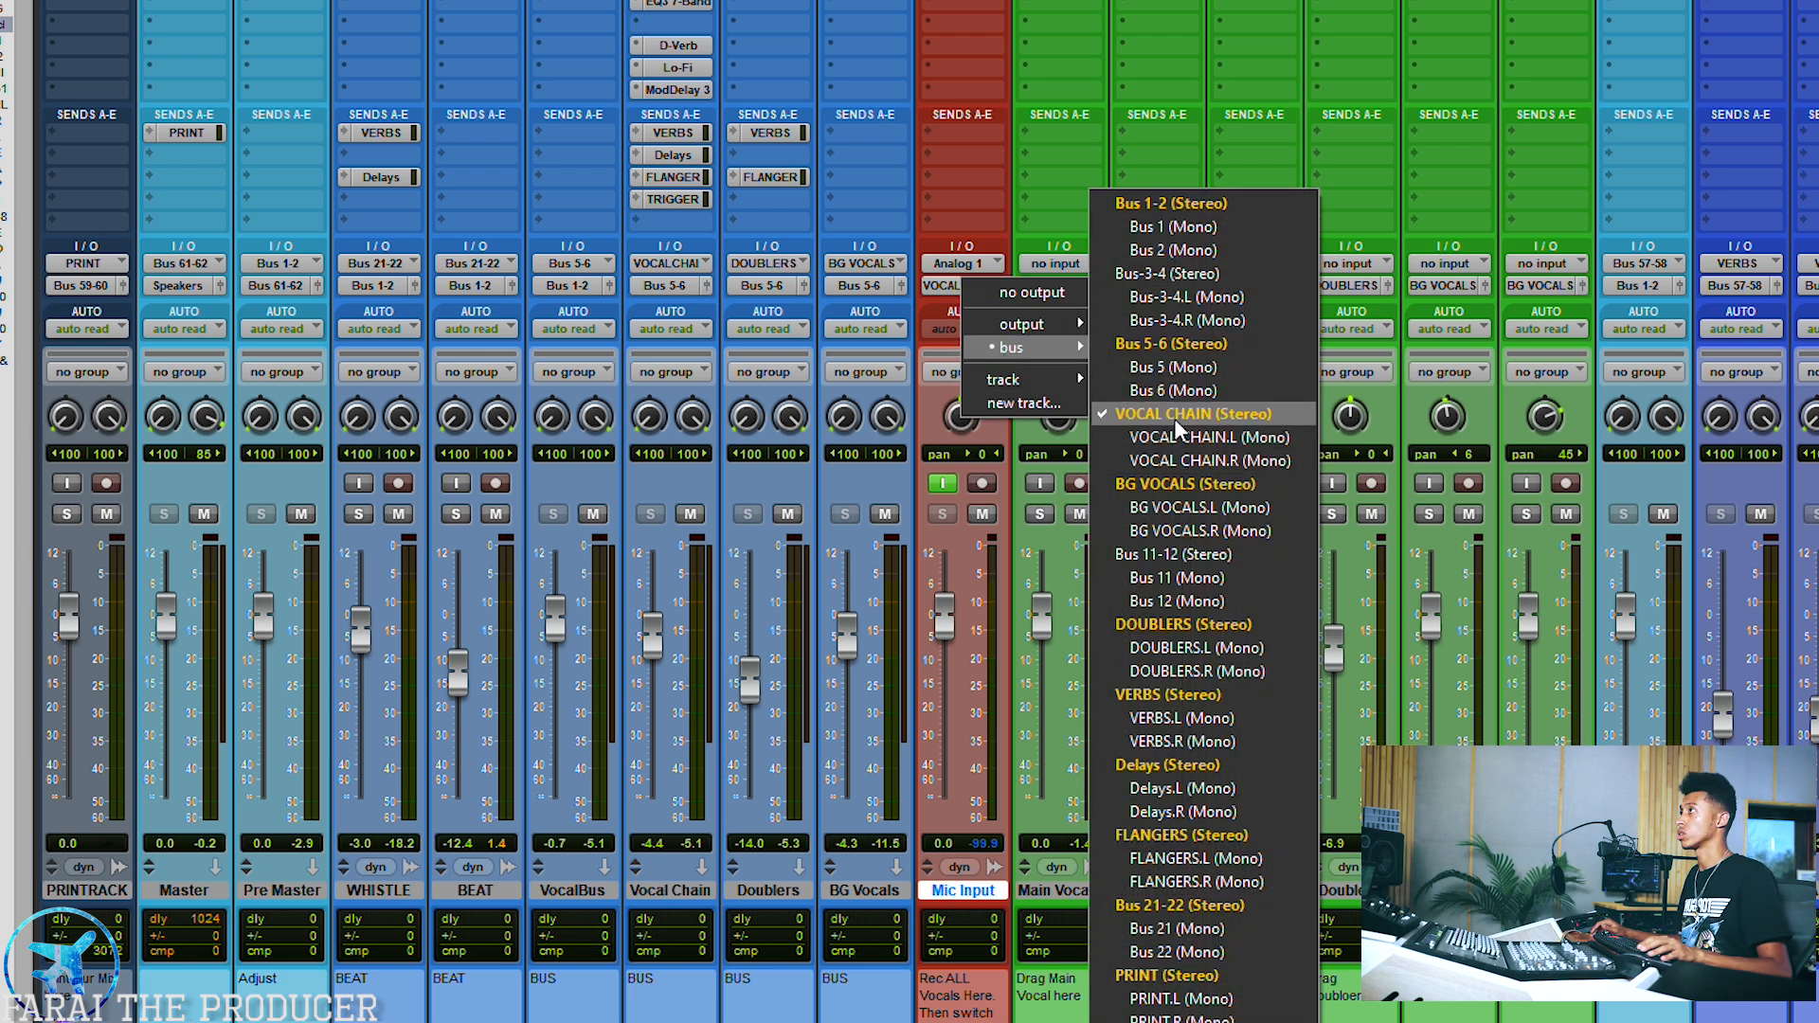
{"action": "left_click", "coordinate": [1180, 625]}
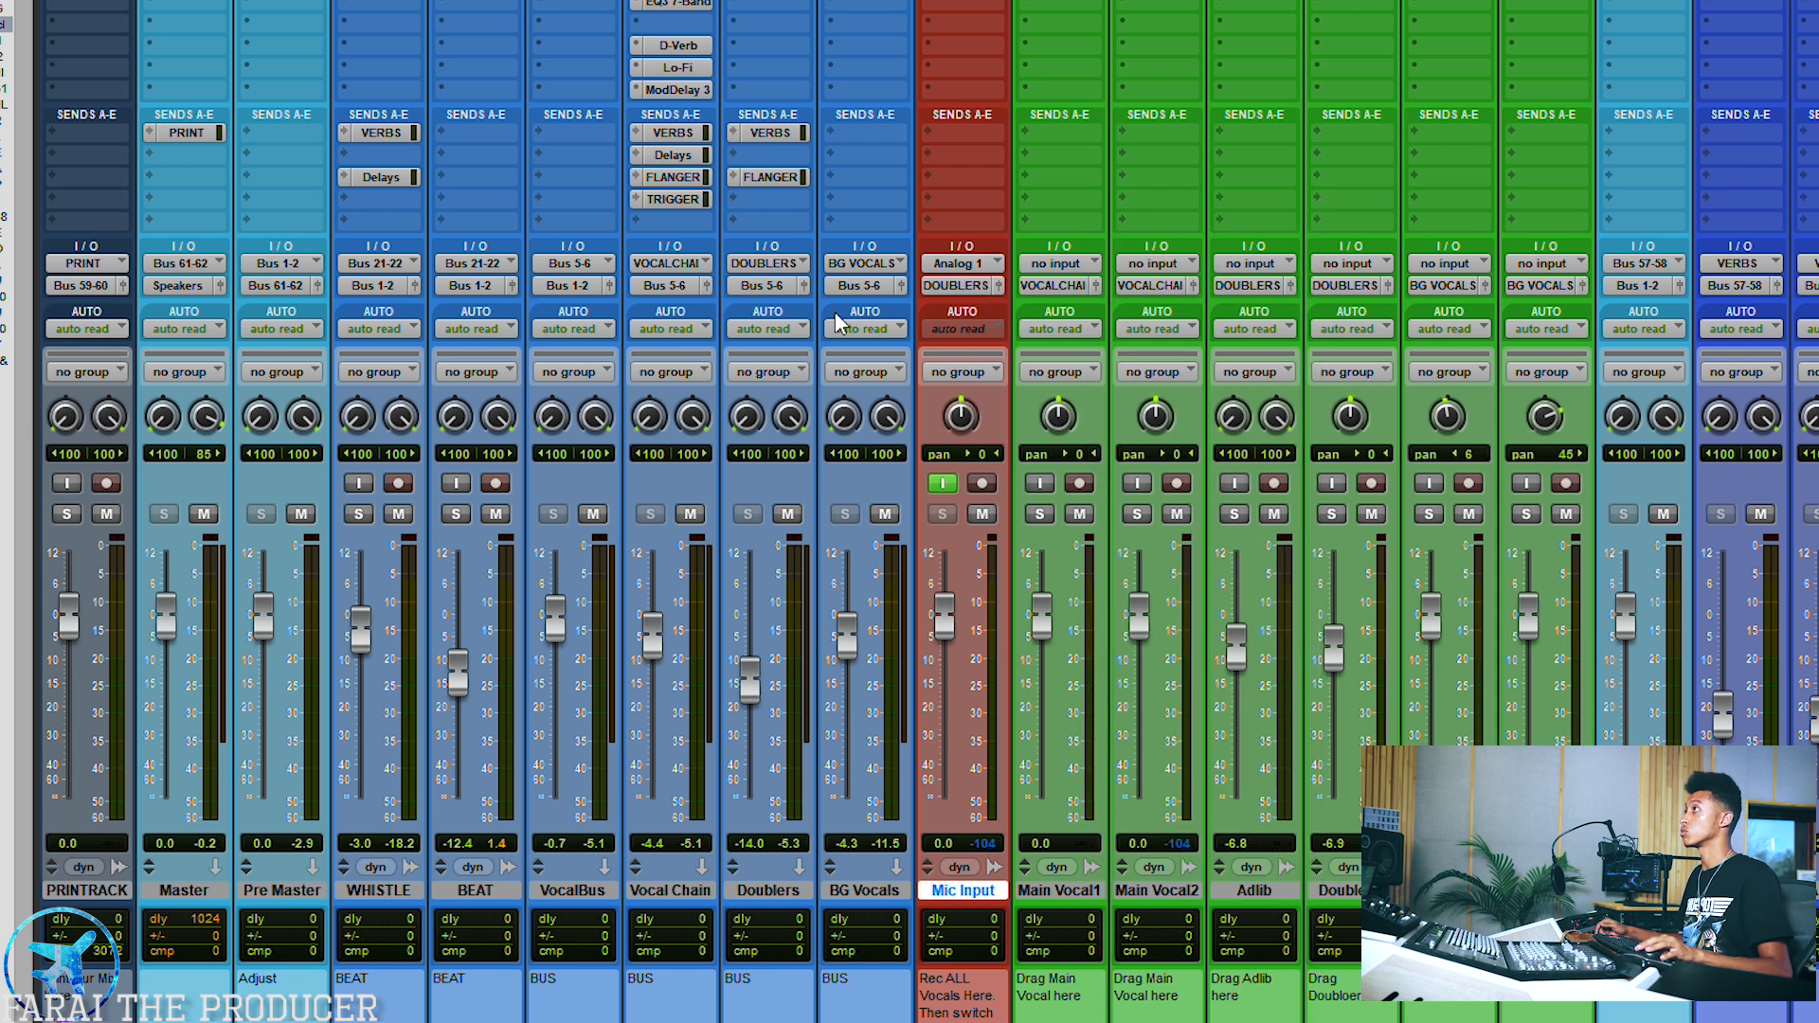
{"action": "left_click", "coordinate": [969, 287]}
{"action": "left_click", "coordinate": [938, 19]}
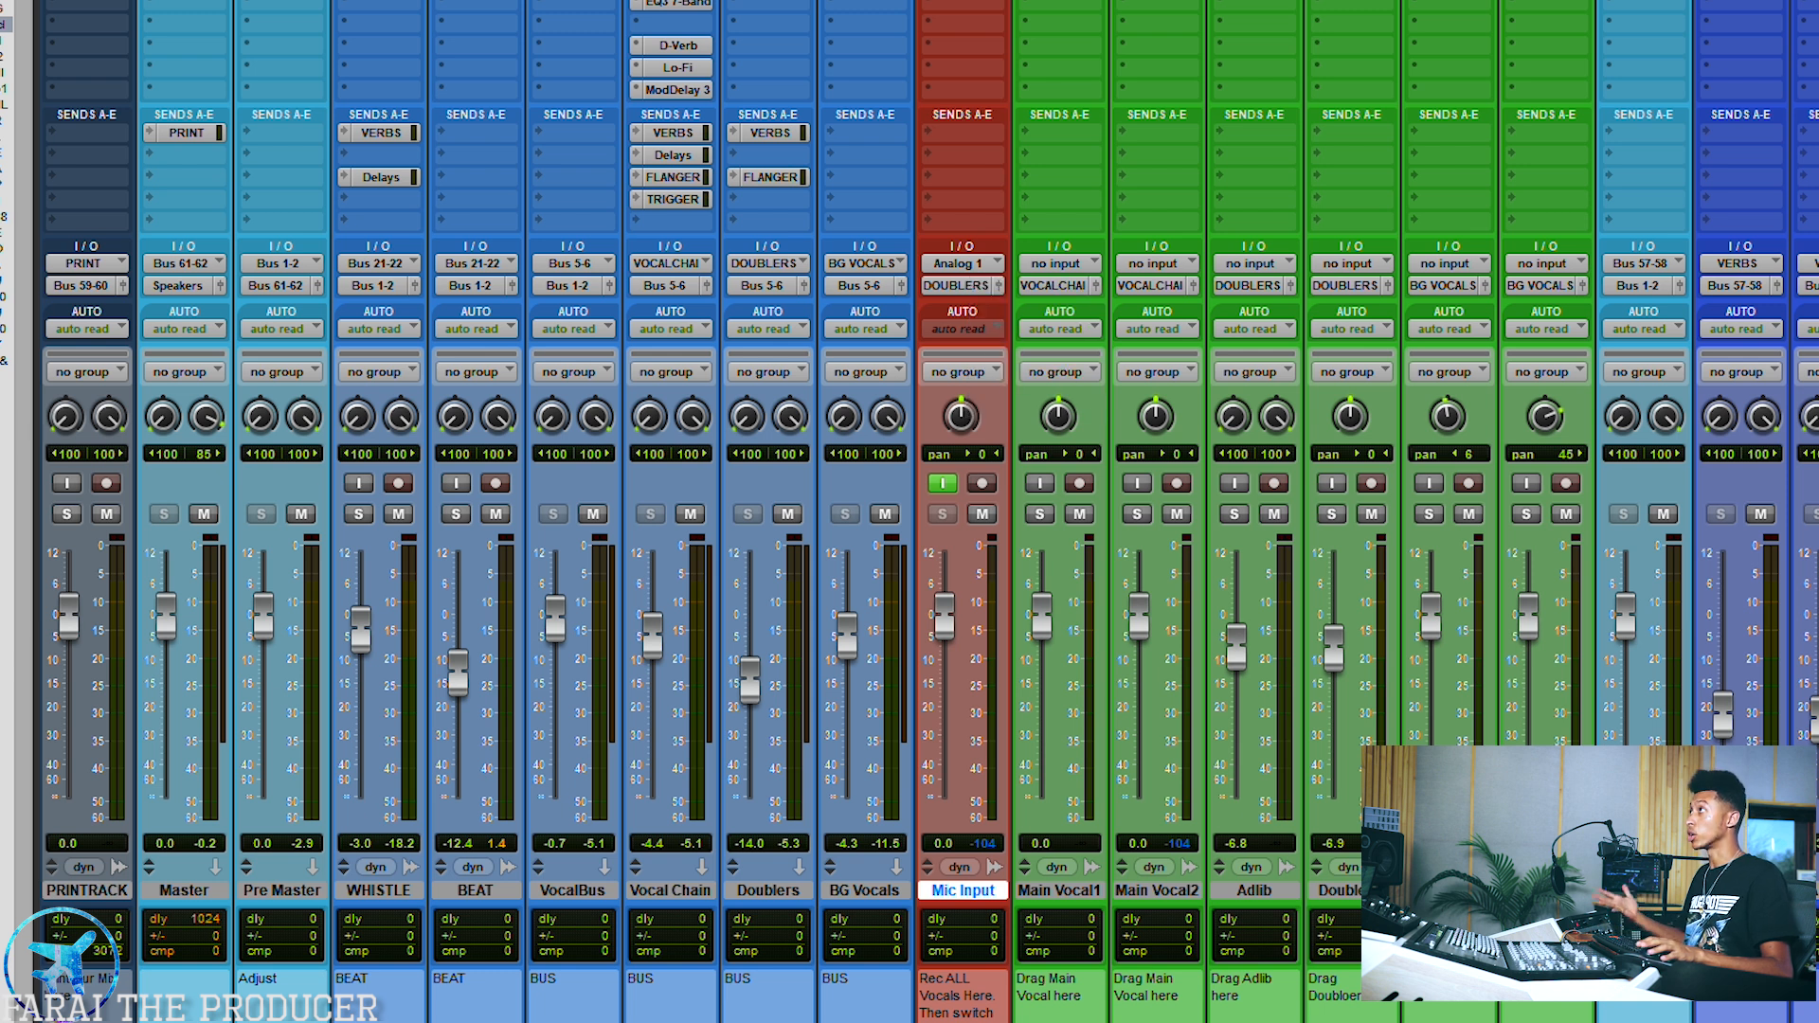
Select the Vocal Chain, Doublers and BG Vocals channels one after another.
{"action": "left_click", "coordinate": [667, 890]}
{"action": "left_click", "coordinate": [773, 896]}
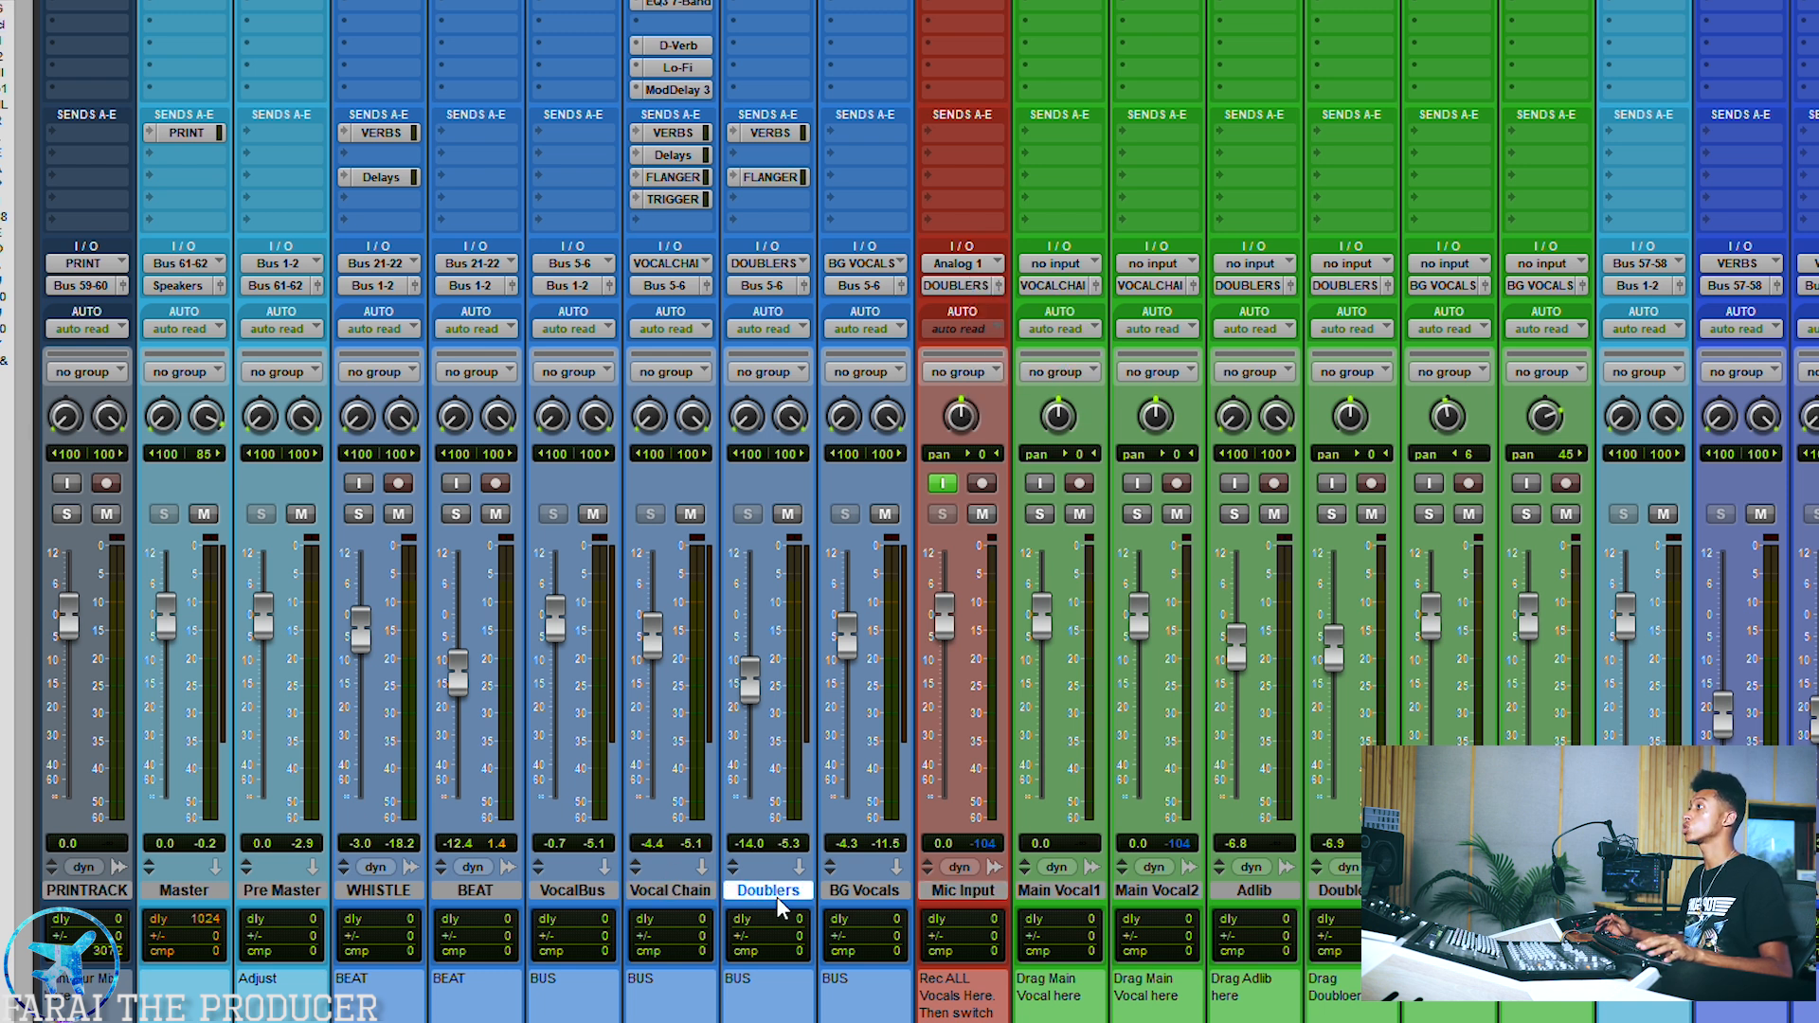
{"action": "left_click", "coordinate": [858, 895]}
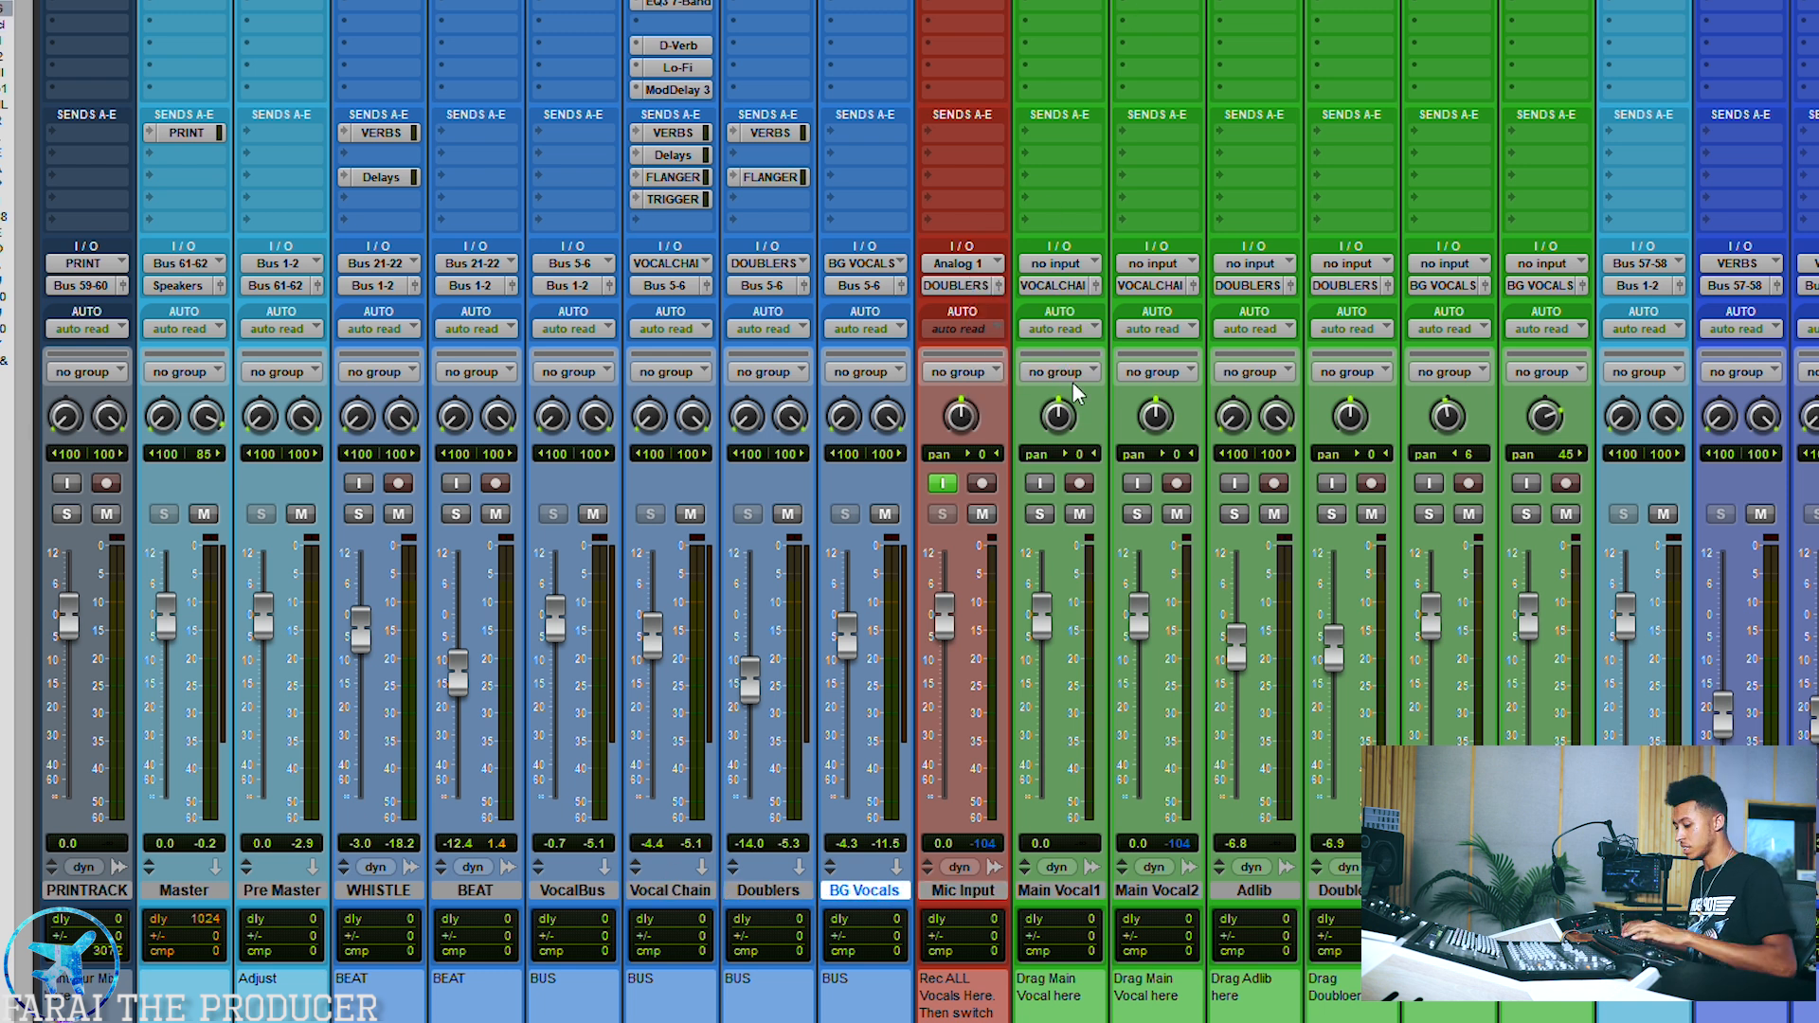
Move the section of the Adlib clip from about 0:01 to 0:02 onto the Mic Input track.
{"action": "key", "text": "ctrl+equal"}
{"action": "left_click", "coordinate": [299, 687]}
{"action": "left_click_drag", "start_coordinate": [295, 867], "coordinate": [420, 665]}
{"action": "left_click", "coordinate": [337, 944]}
{"action": "left_click", "coordinate": [344, 671]}
{"action": "left_click", "coordinate": [509, 691]}
{"action": "left_click", "coordinate": [350, 719]}
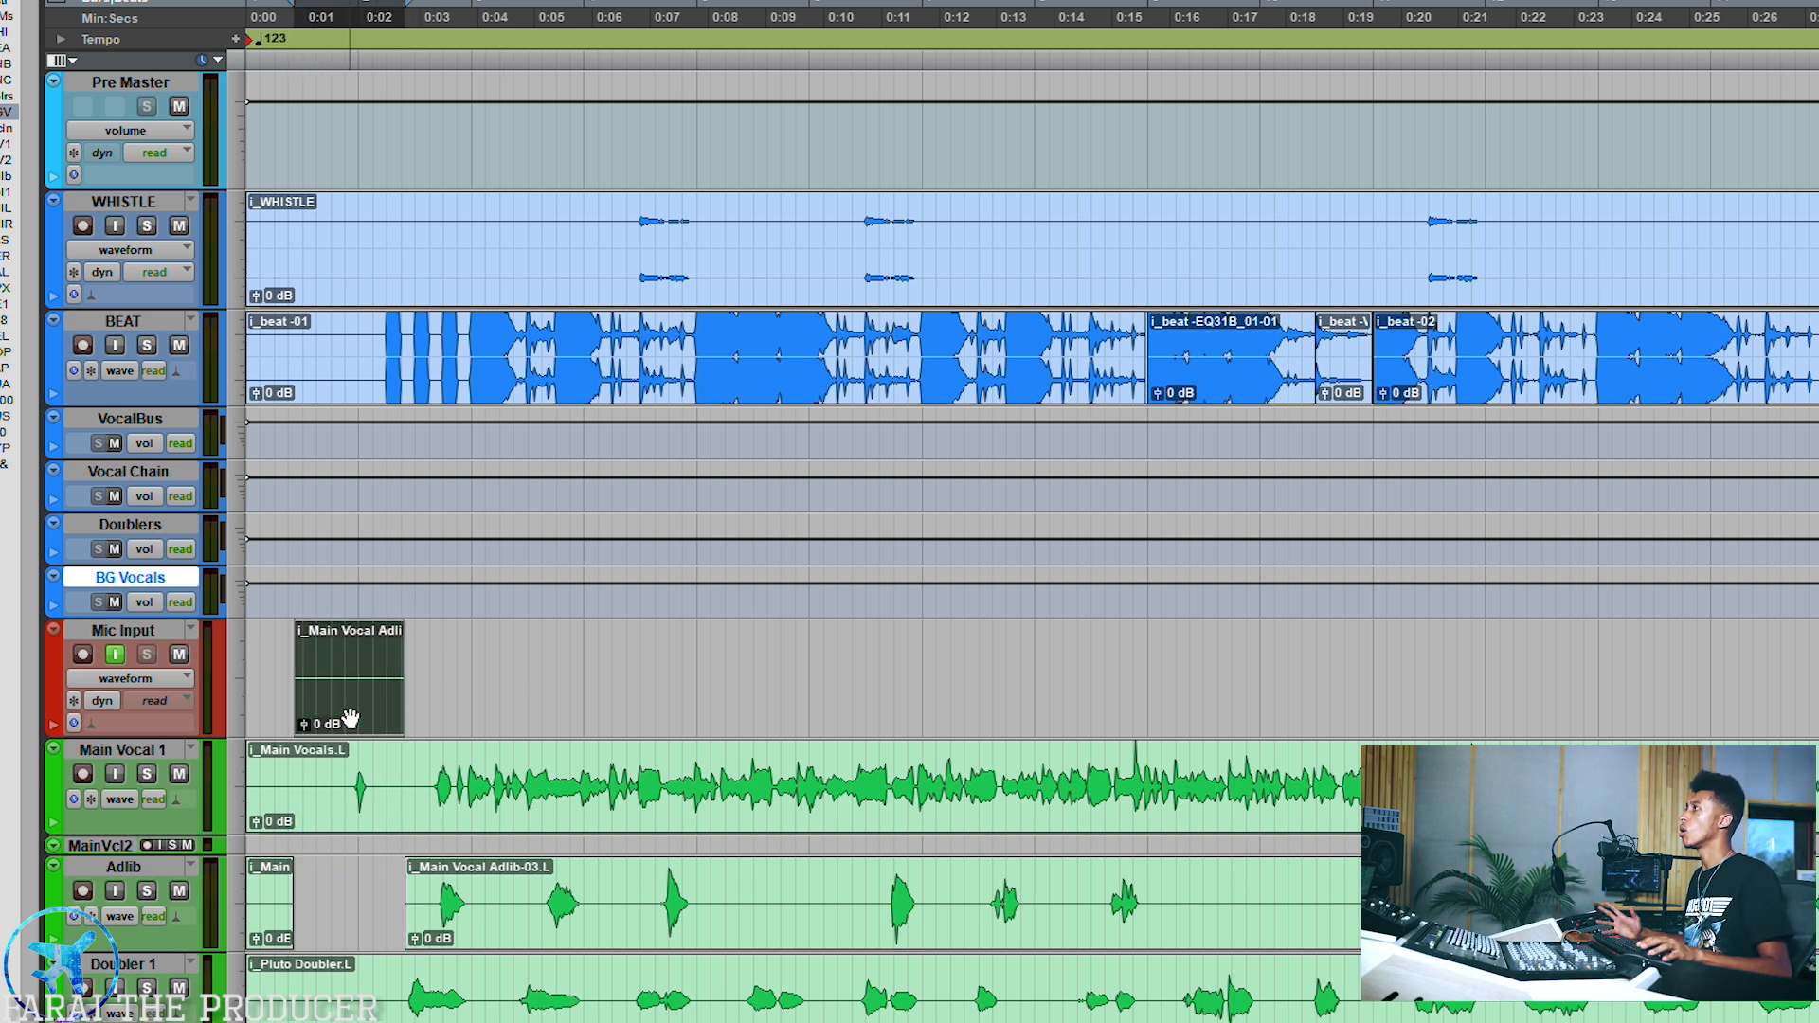
Try moving the clip from Mic Input down to Doubler 1 and lower, and undo all moves back to the Adlib track.
{"action": "left_click_drag", "start_coordinate": [349, 719], "coordinate": [342, 985]}
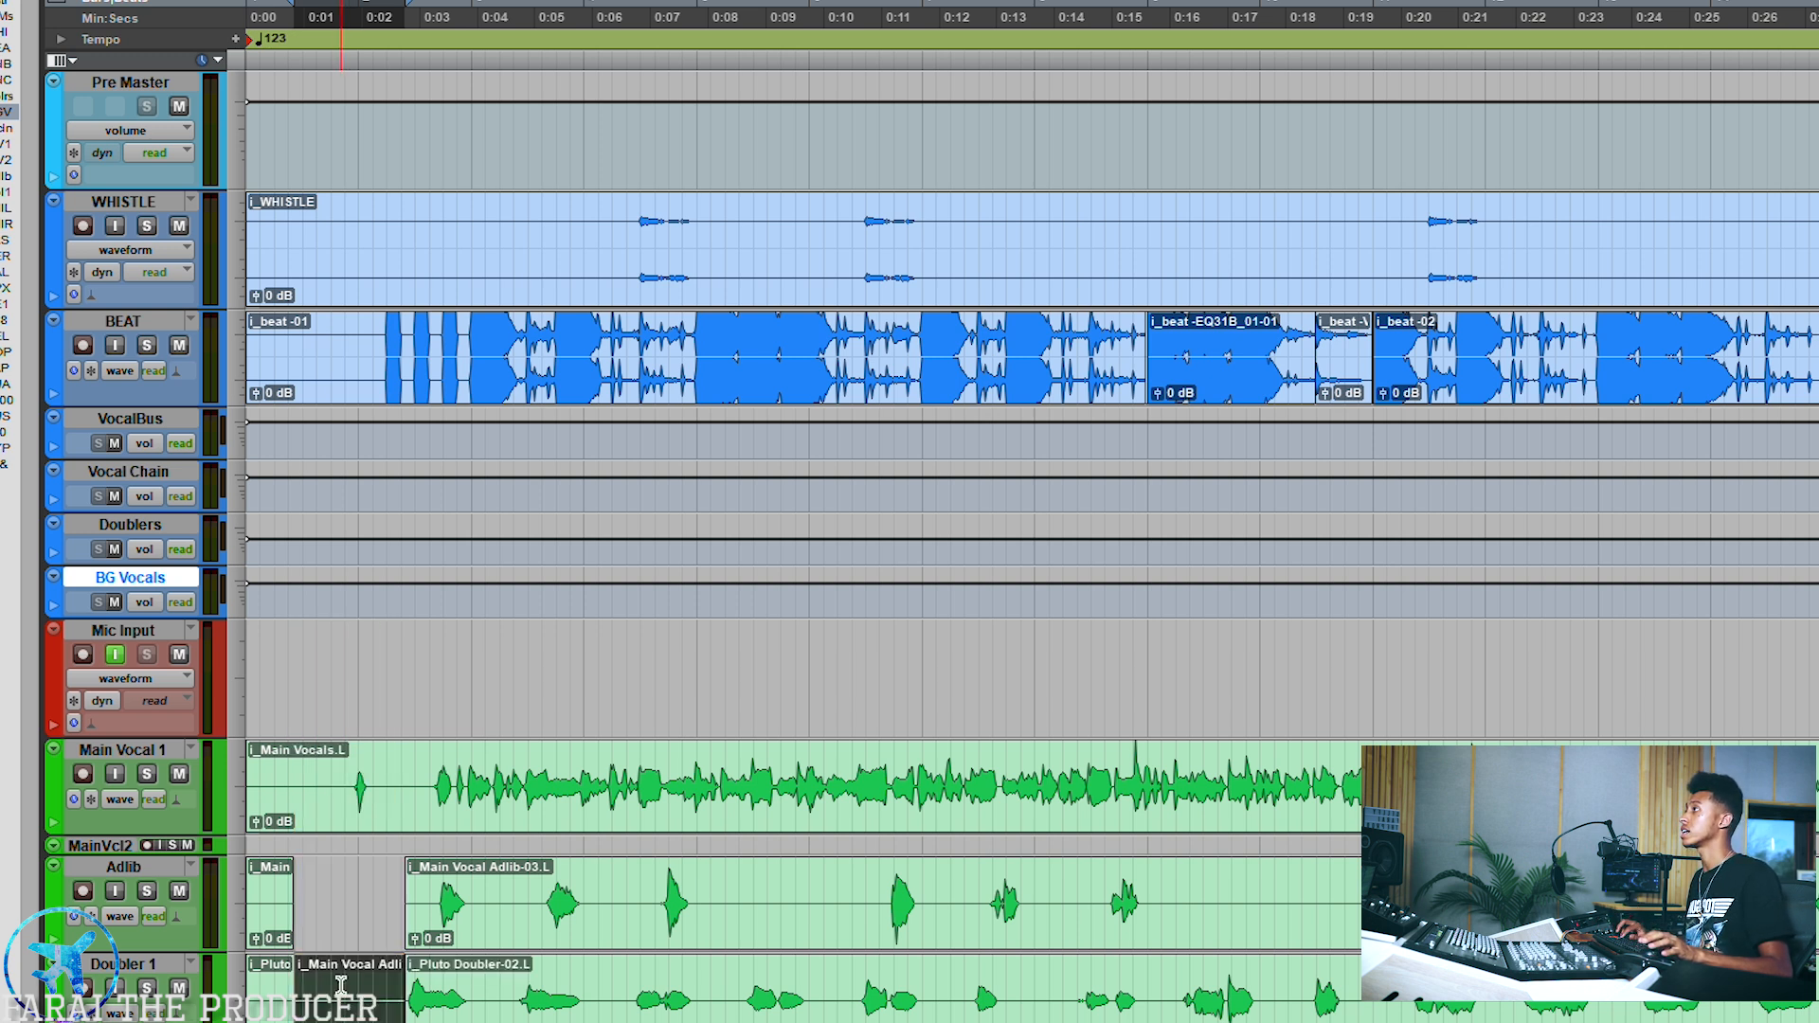
{"action": "key", "text": "ctrl+z"}
{"action": "left_click_drag", "start_coordinate": [364, 711], "coordinate": [329, 1022]}
{"action": "key", "text": "ctrl+z"}
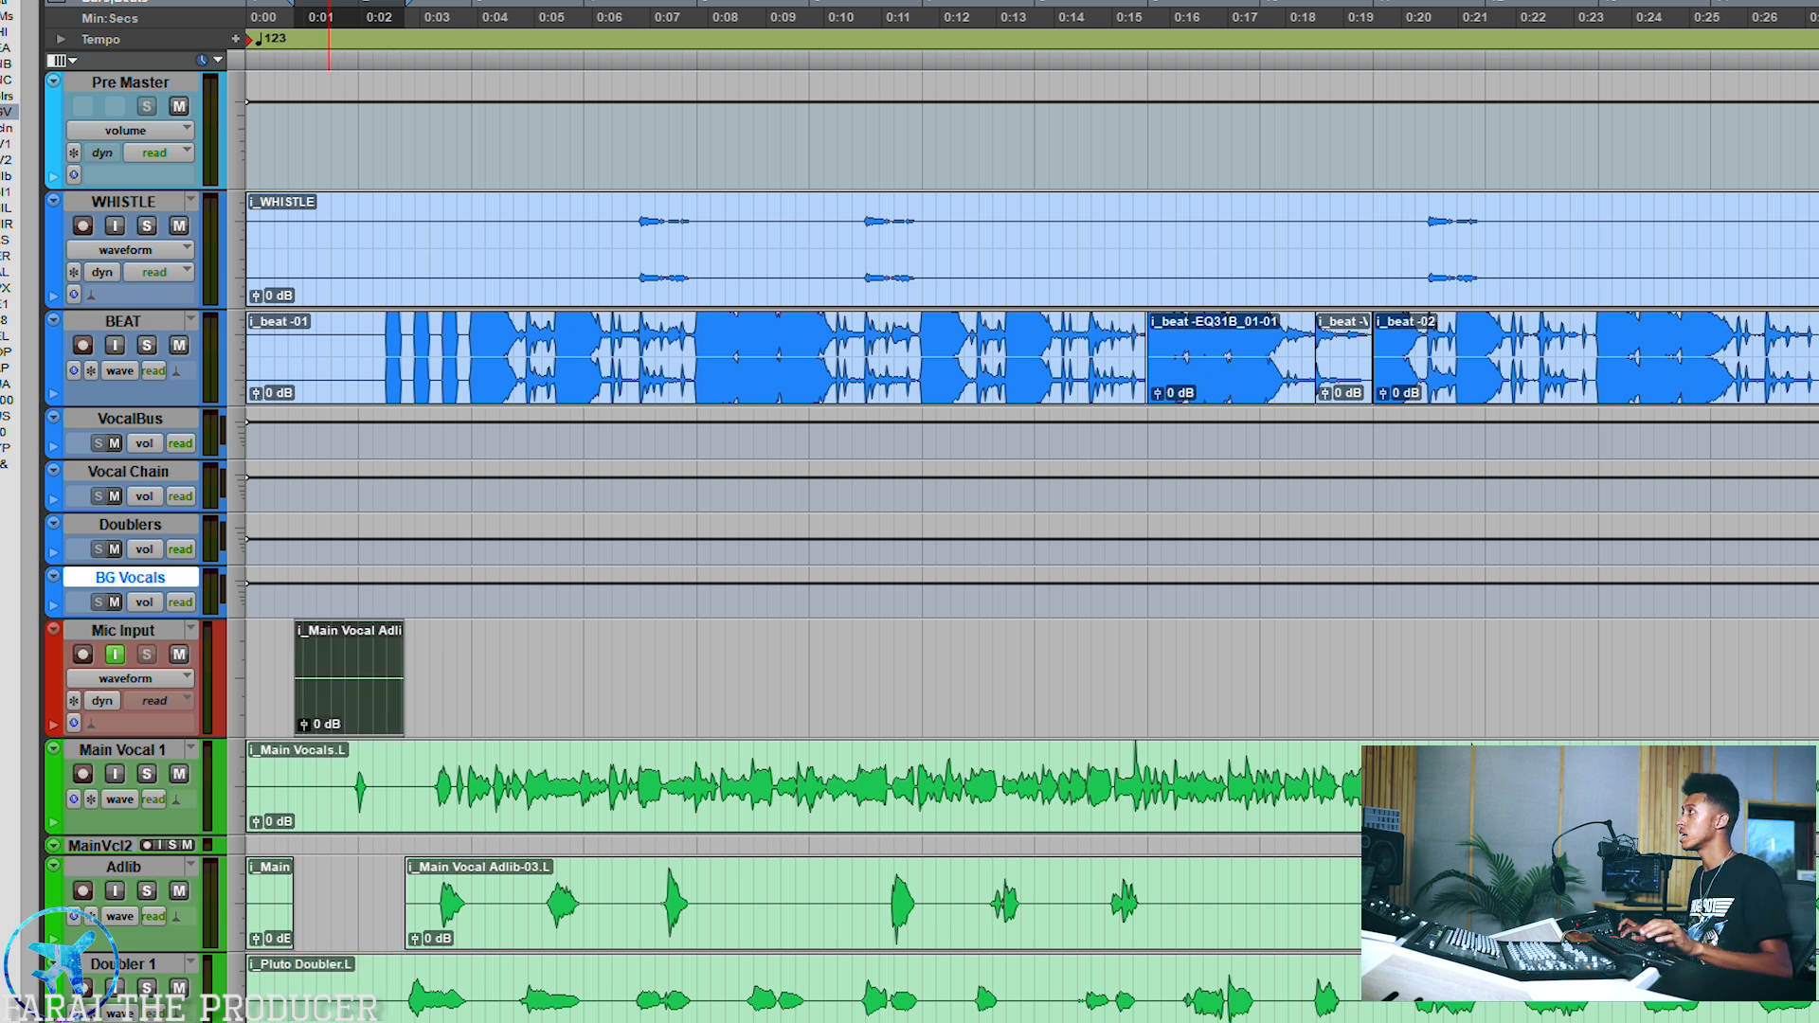
{"action": "key", "text": "ctrl+z"}
{"action": "key", "text": "ctrl+z"}
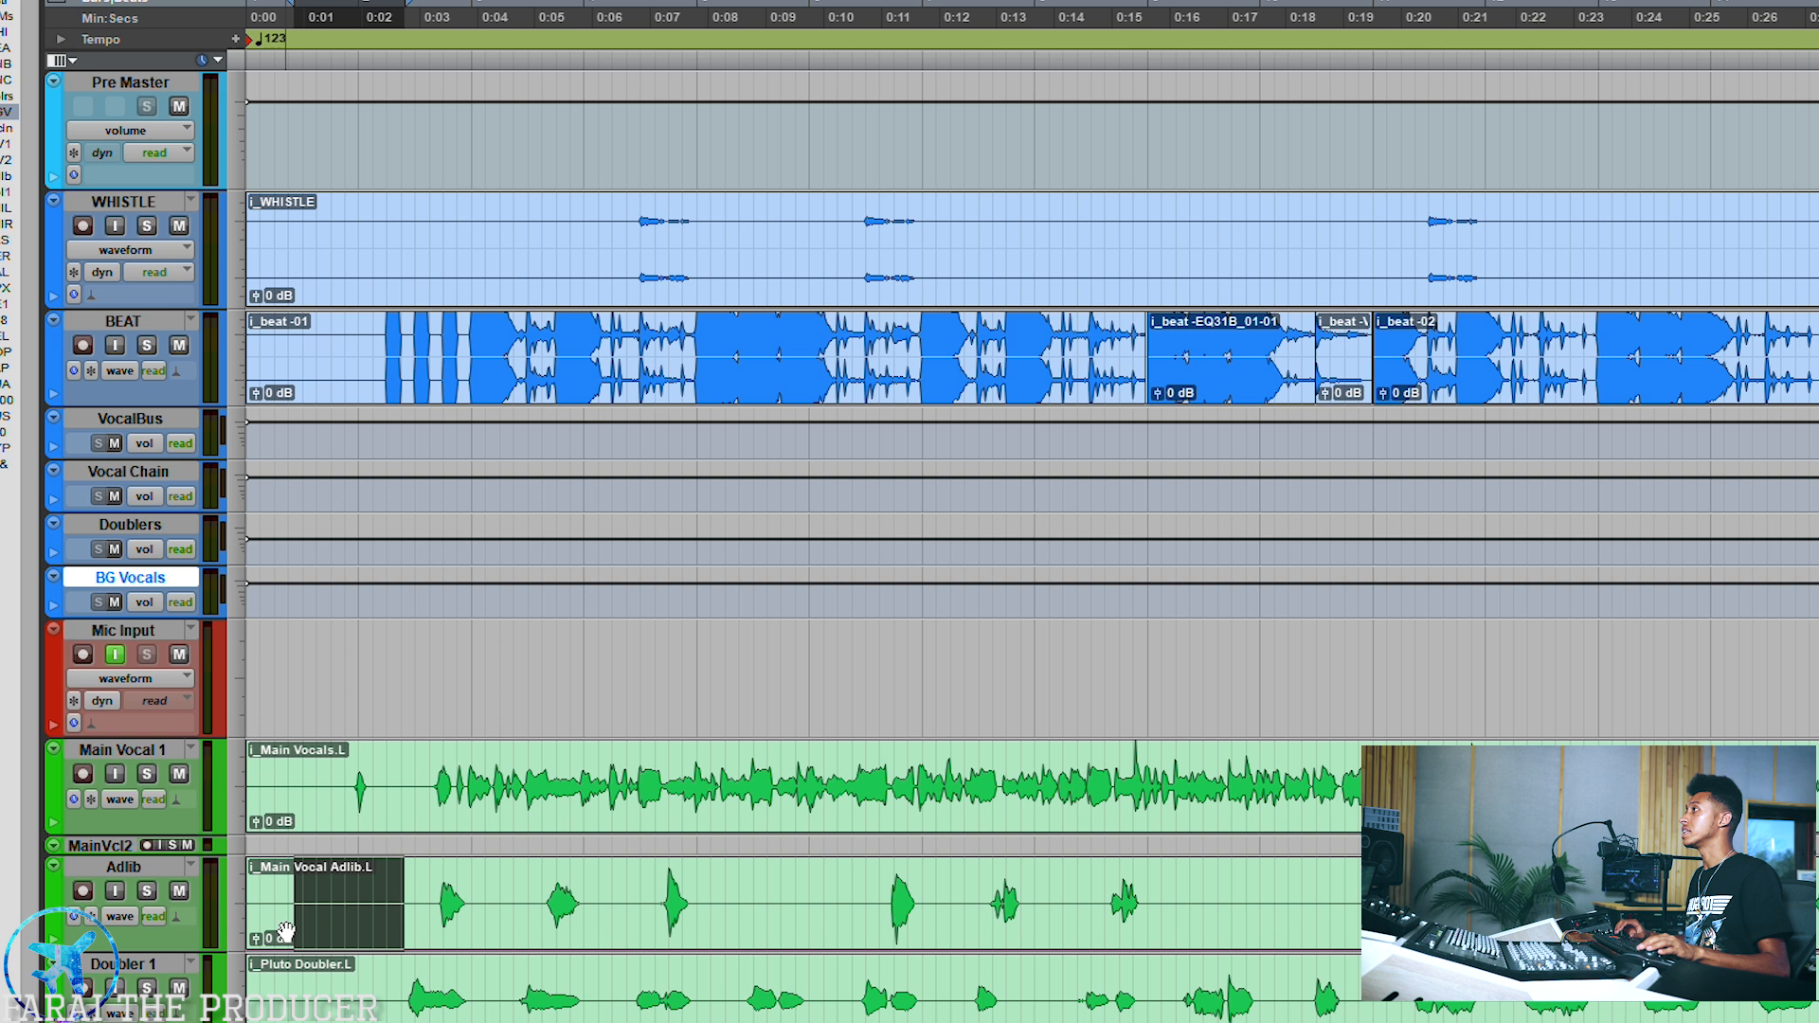
Select the Main Vocal1 and Main Vocal2 channels together in the mixer.
{"action": "key", "text": "ctrl+equal"}
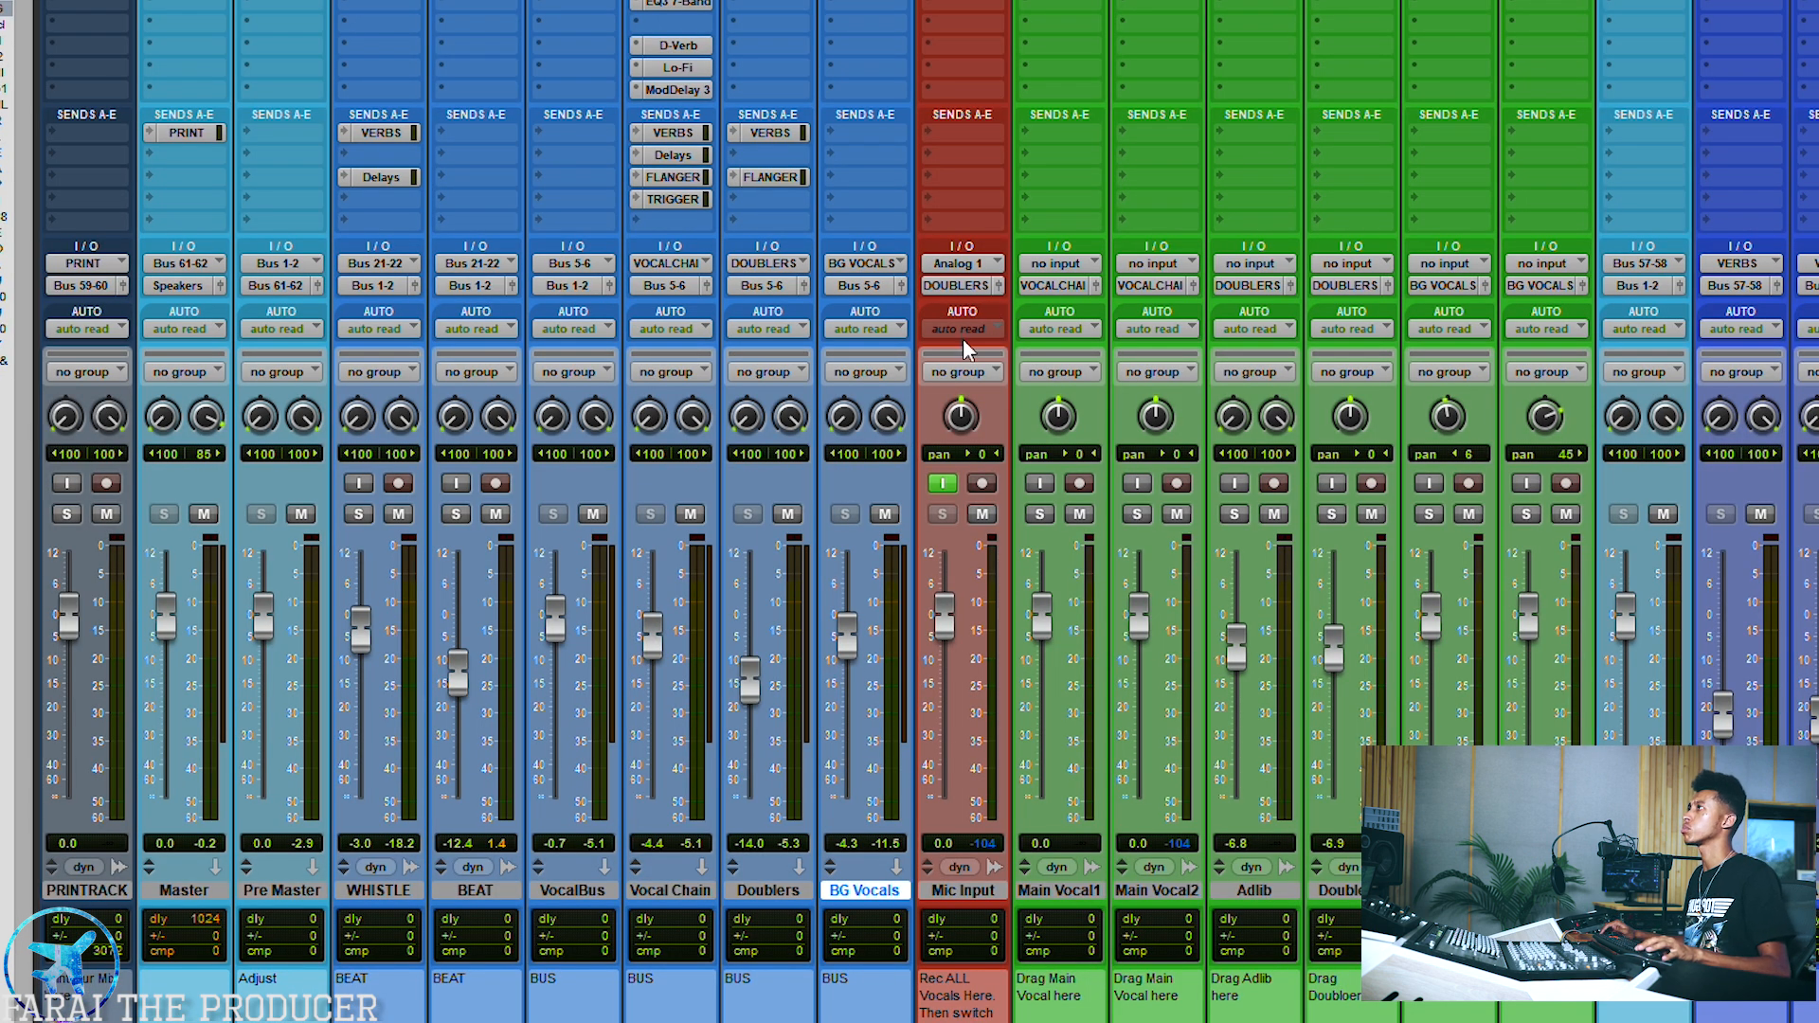
{"action": "left_click", "coordinate": [1080, 893]}
{"action": "left_click", "coordinate": [1180, 893], "text": "shift"}
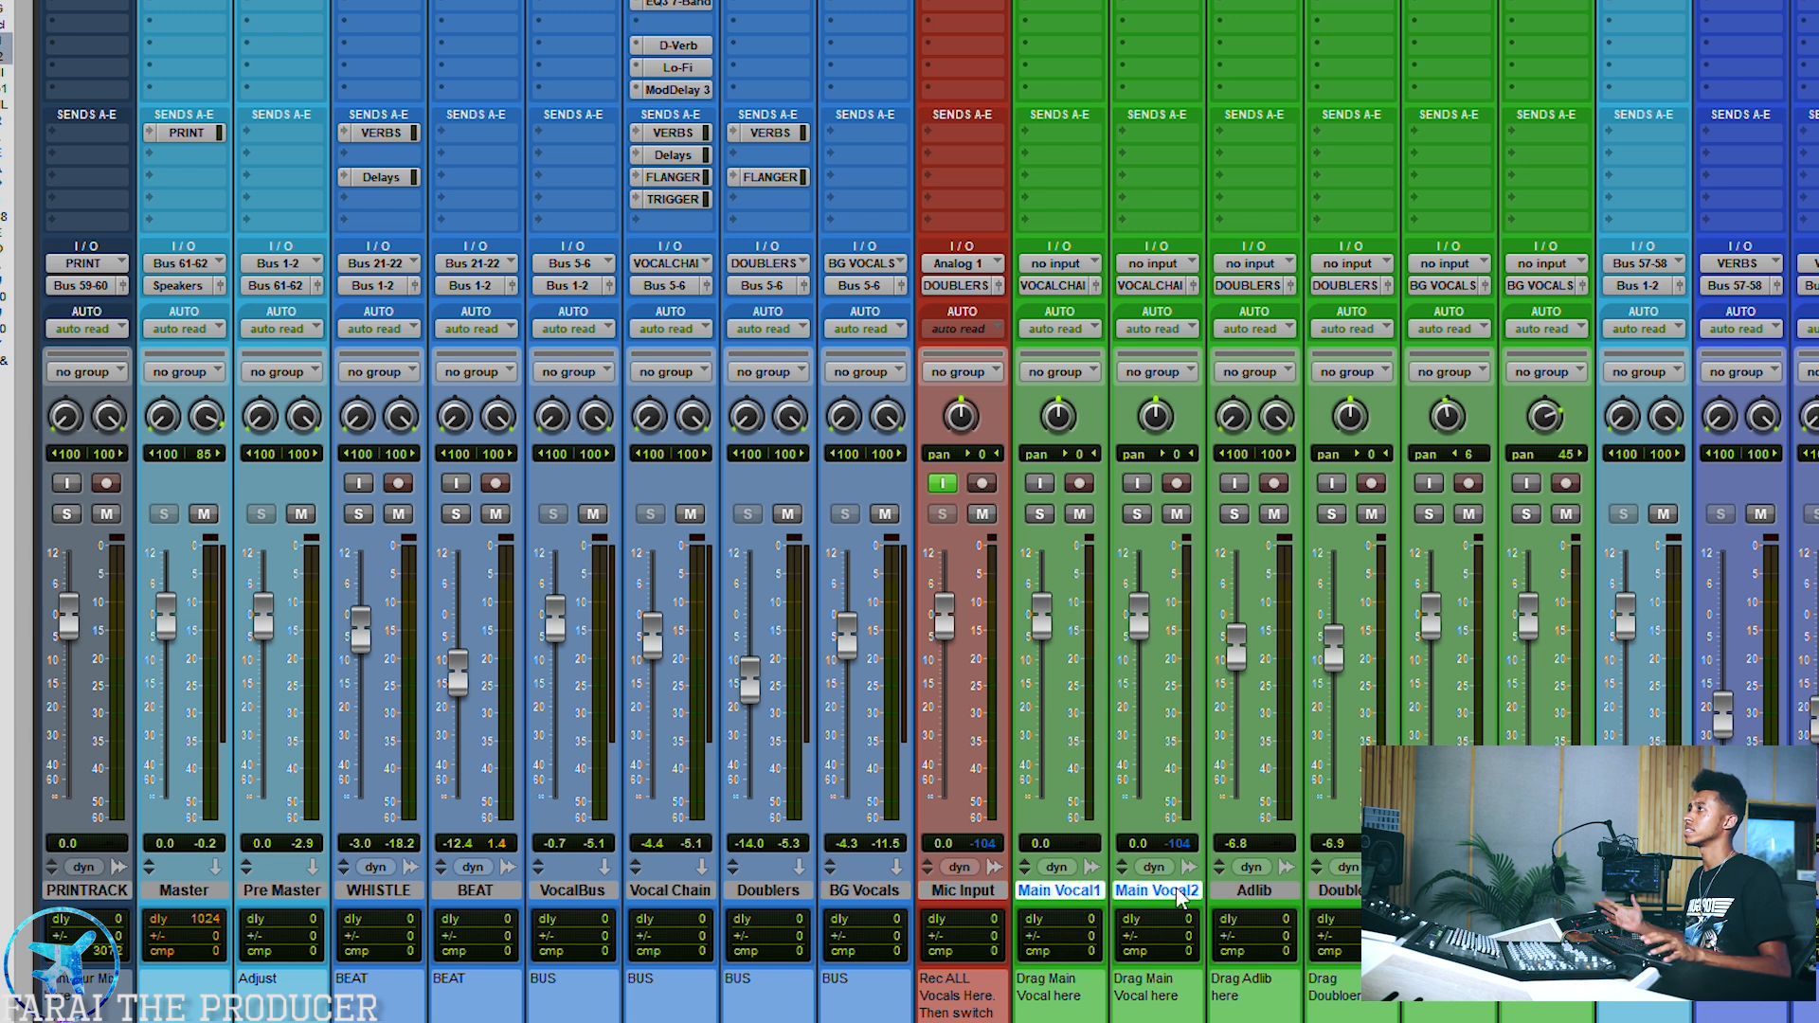
Select the Mic Input track in the edit timeline, and view the track commands for Main Vocal 1 without applying any.
{"action": "key", "text": "ctrl+equal"}
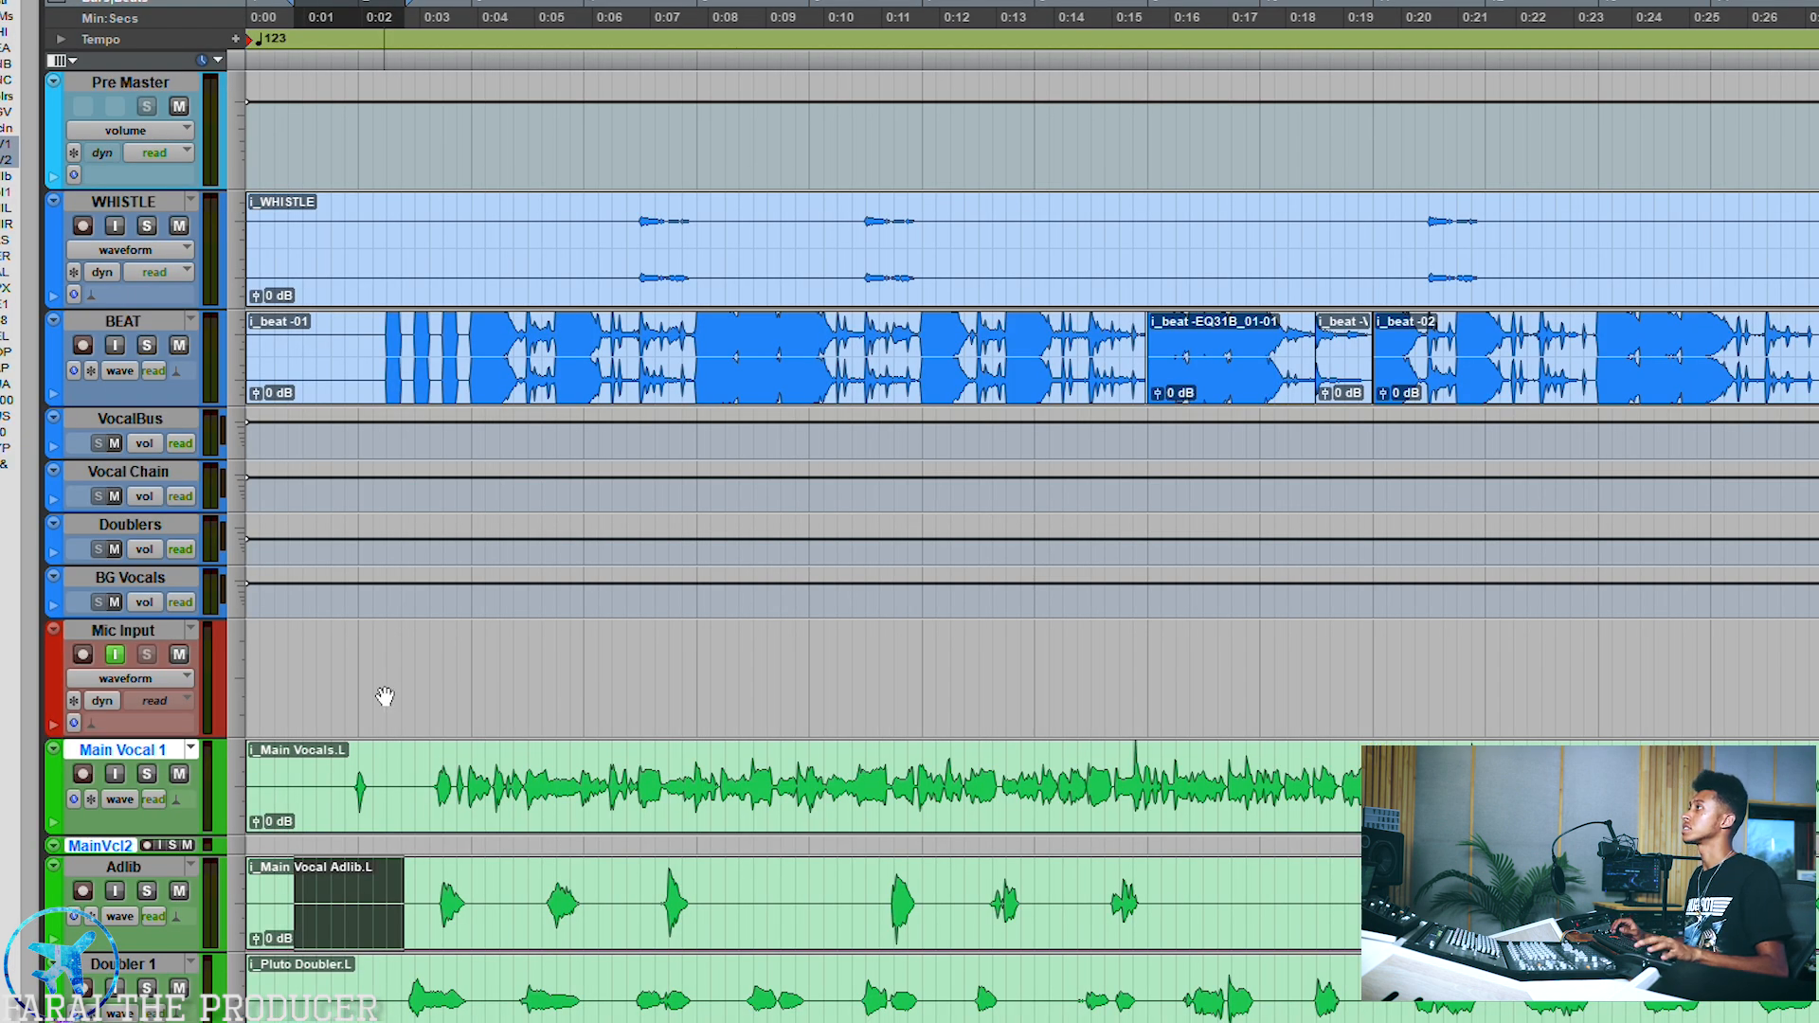
{"action": "left_click", "coordinate": [387, 646]}
{"action": "left_click", "coordinate": [128, 631]}
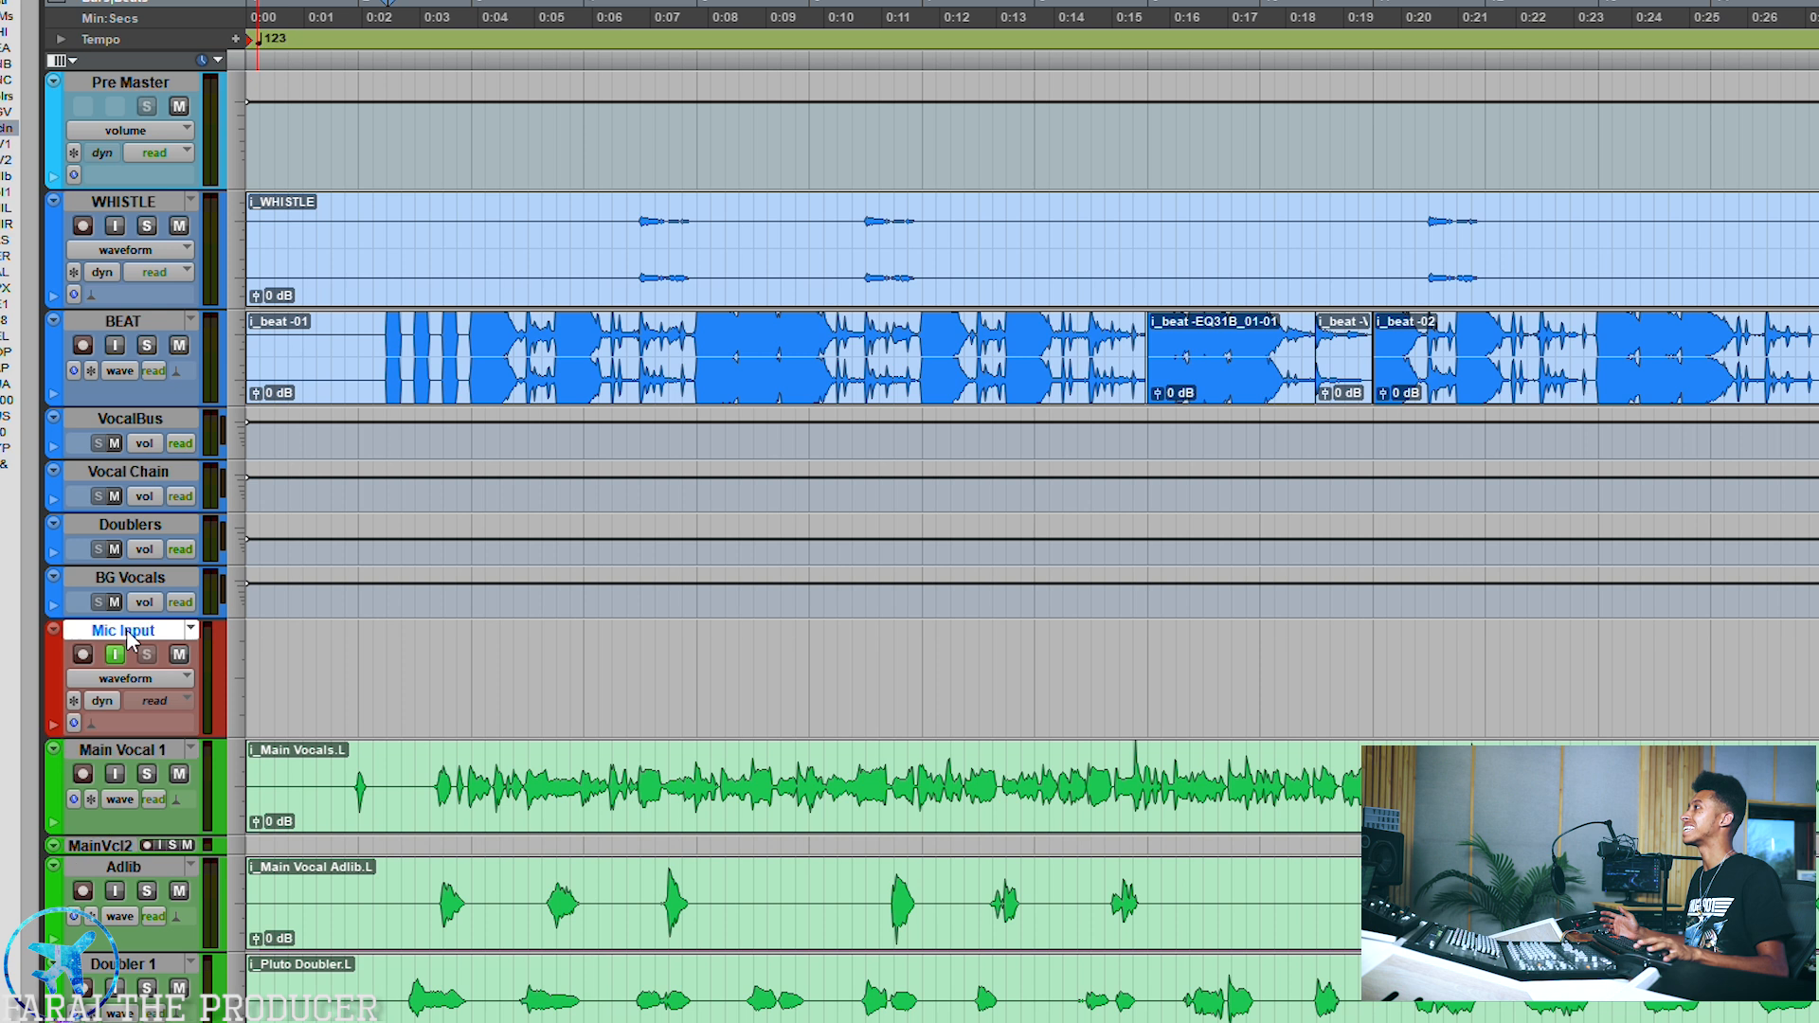
{"action": "right_click", "coordinate": [112, 749]}
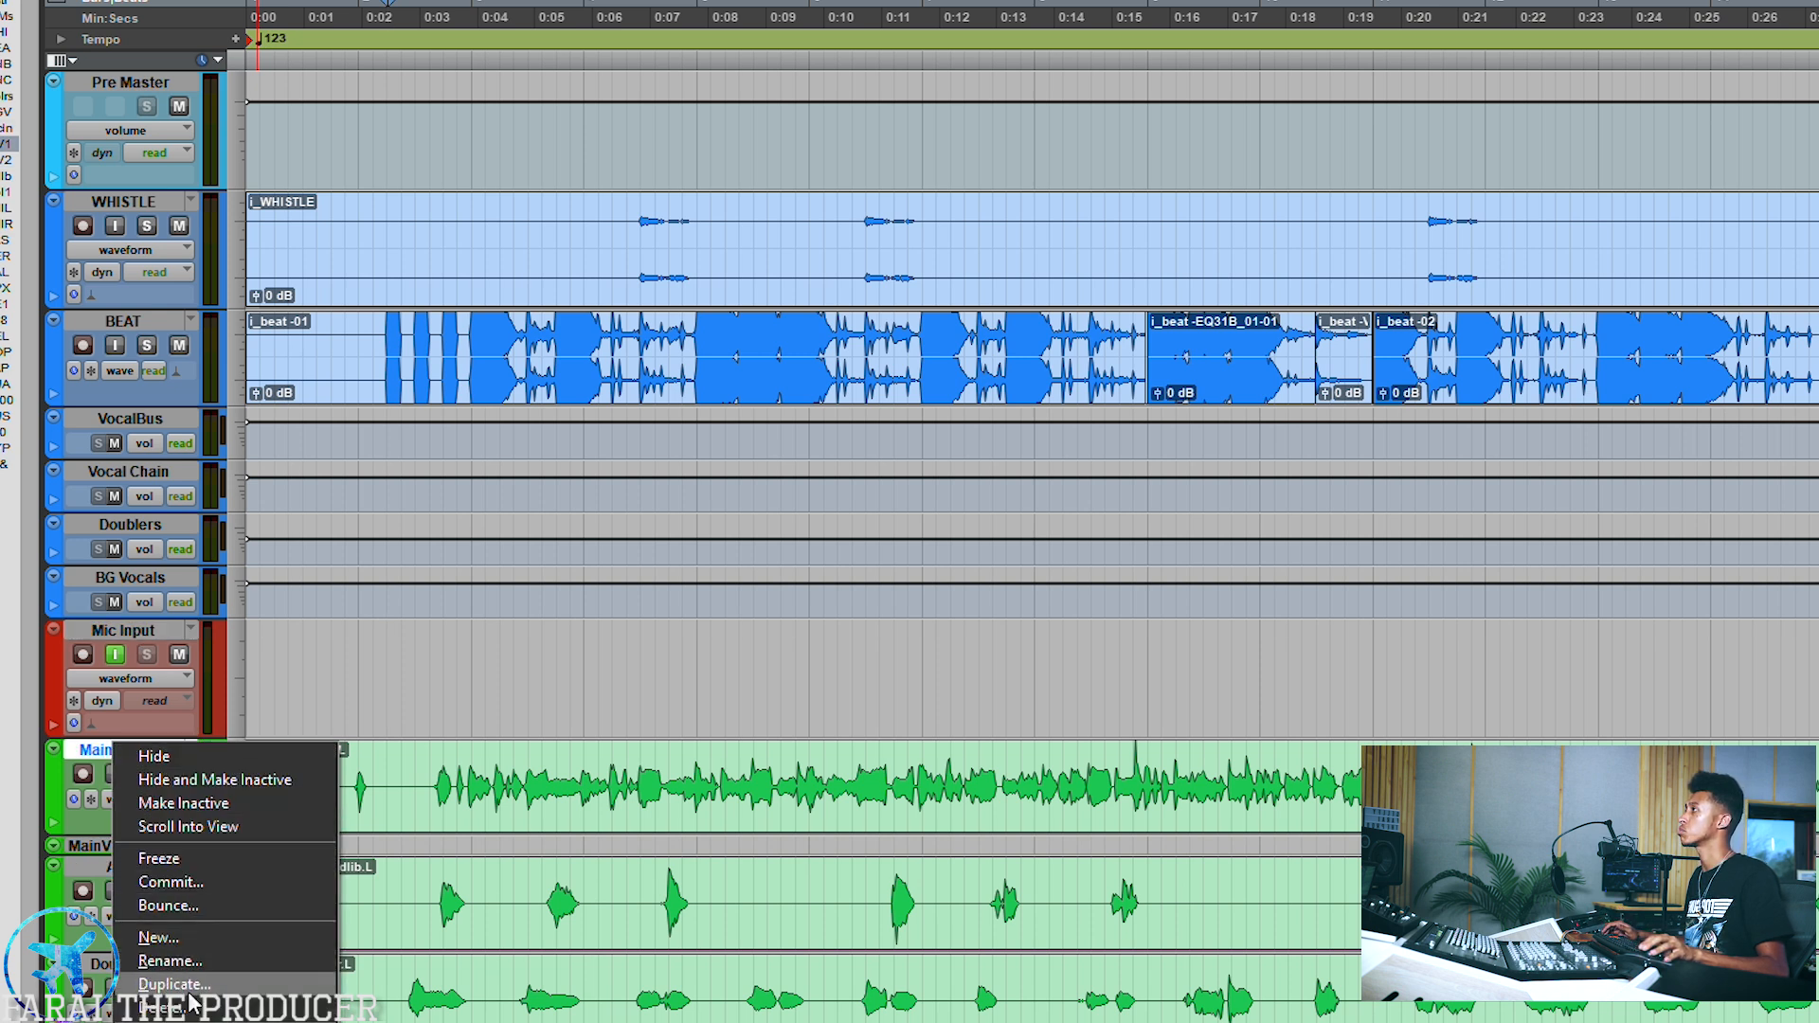
{"action": "left_click", "coordinate": [462, 701]}
{"action": "left_click", "coordinate": [408, 771]}
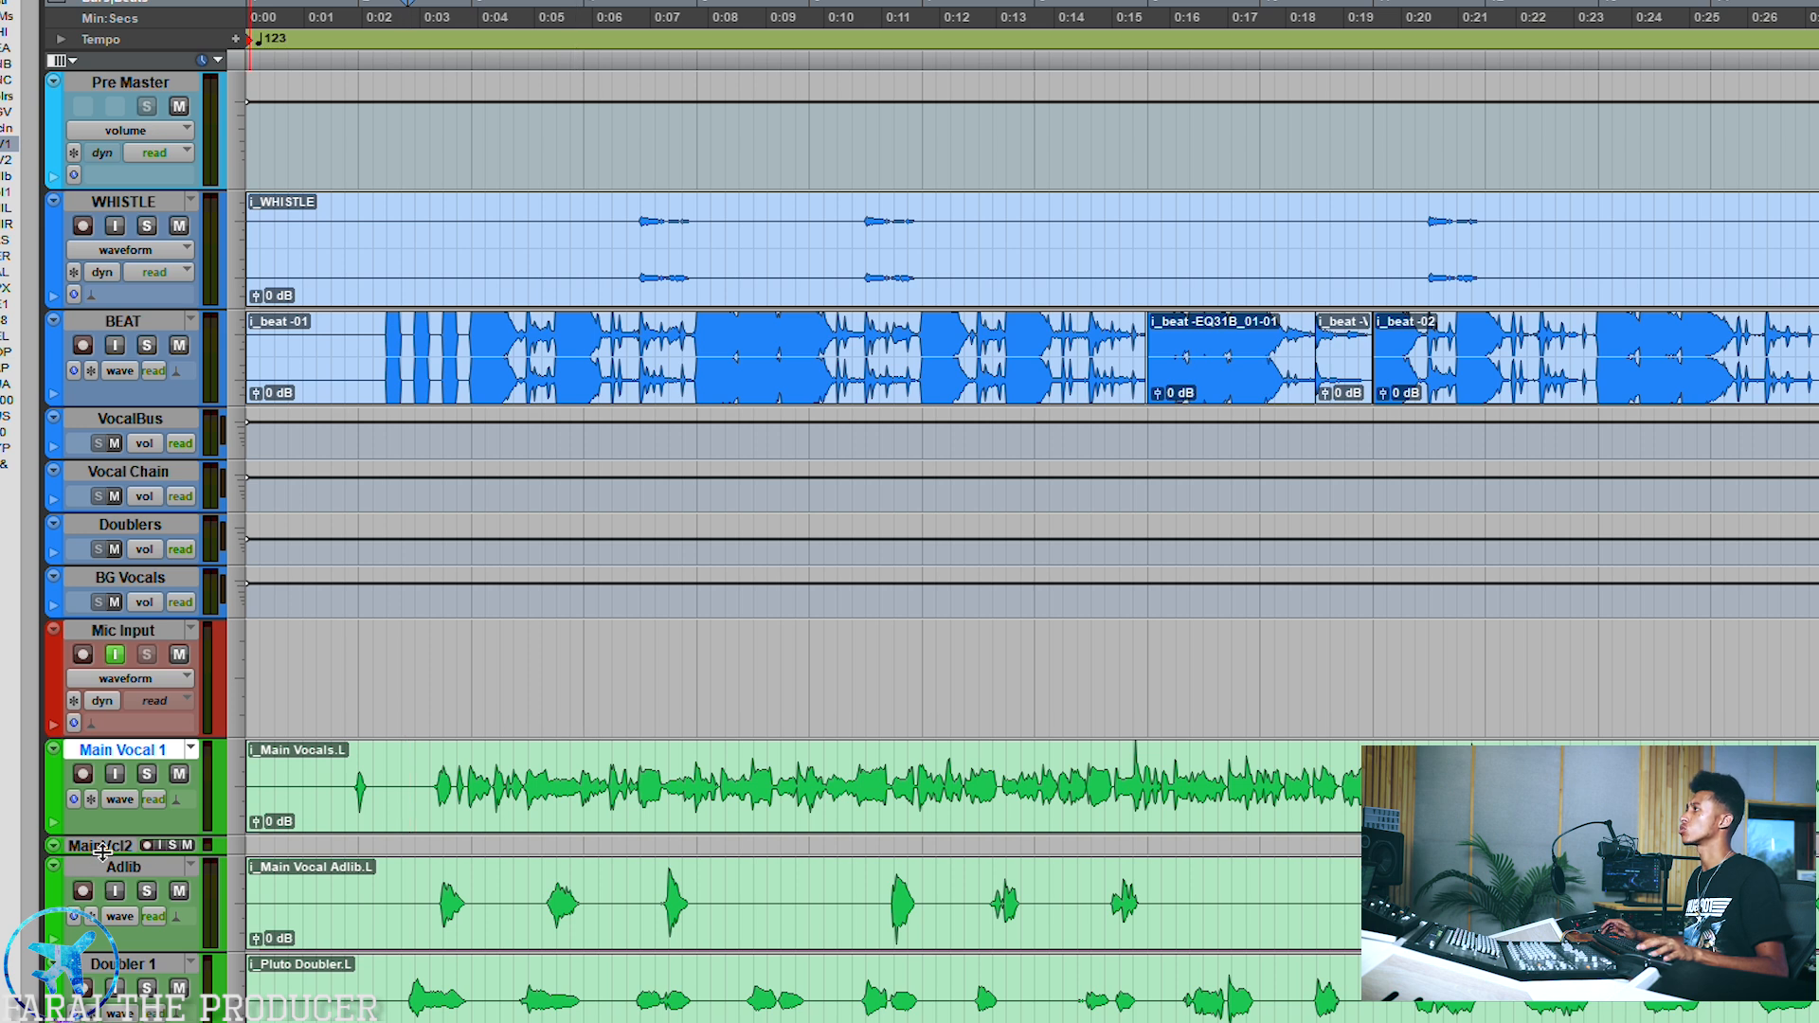
Enlarge the Main Vocal 2 track's height, stop playback and select the Main Vocals clip on the Main Vocal 1 track.
{"action": "left_click_drag", "start_coordinate": [102, 855], "coordinate": [101, 956]}
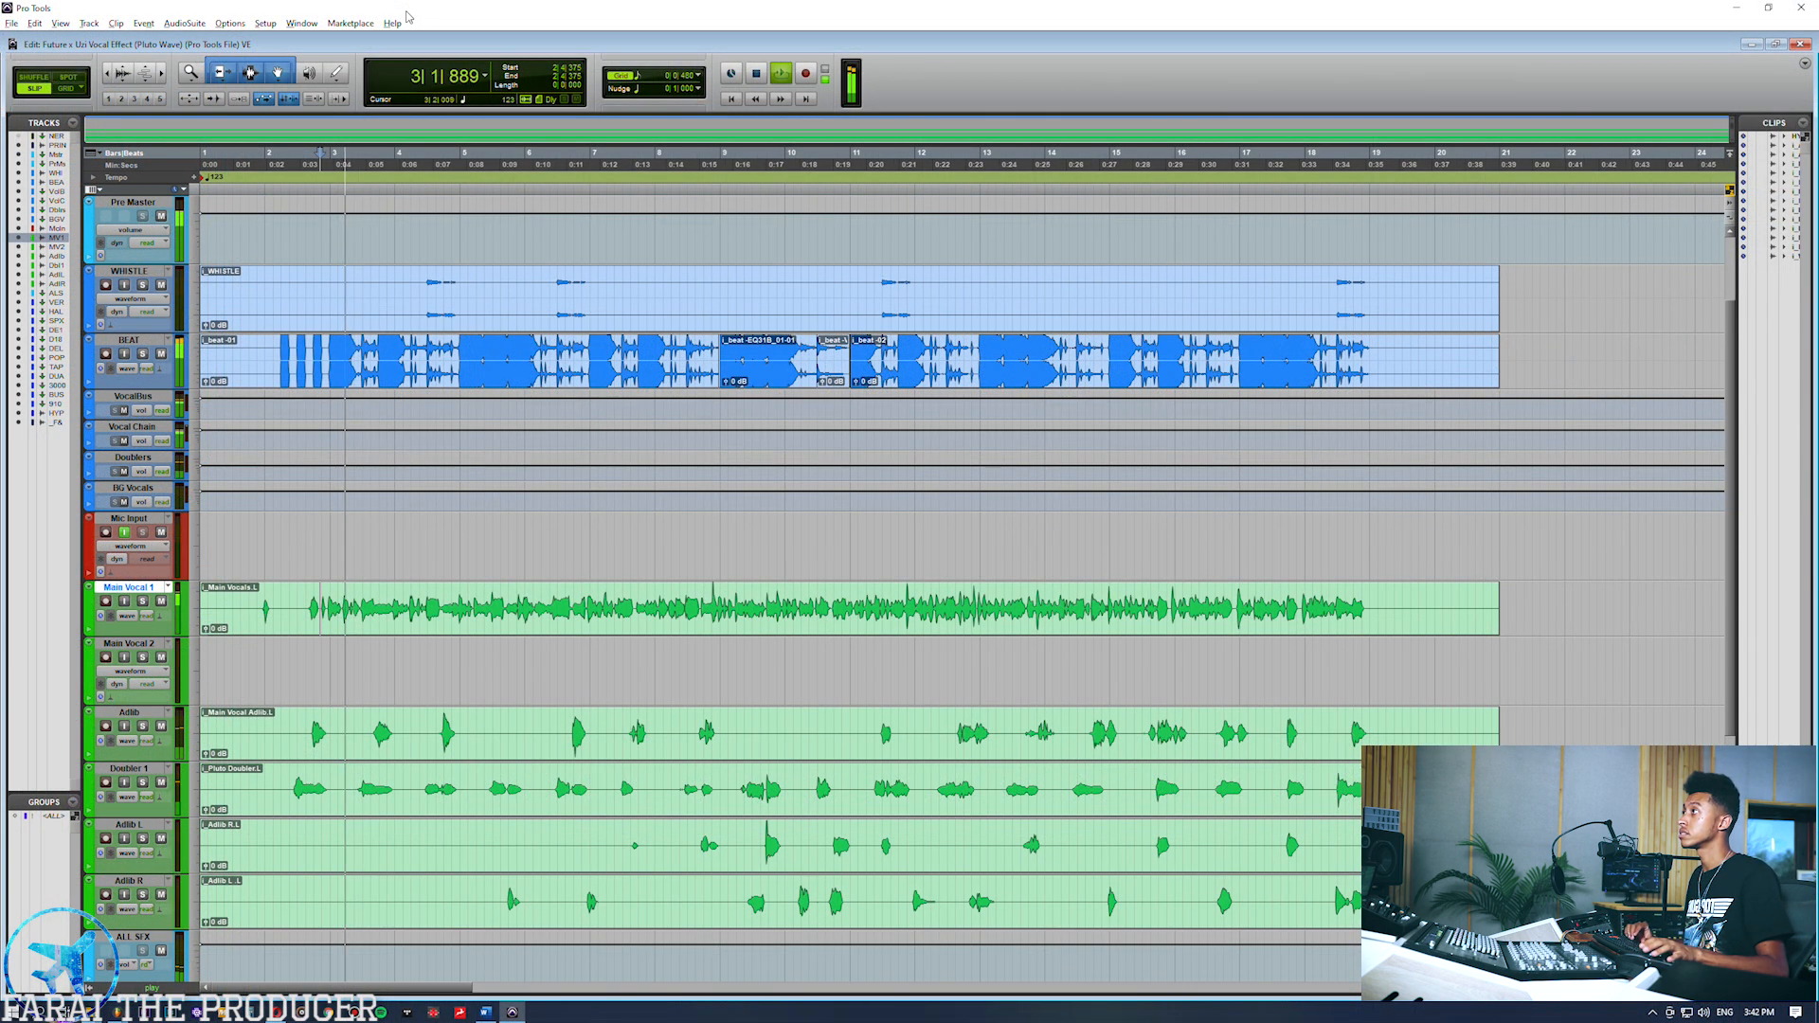
{"action": "key", "text": "space"}
{"action": "left_click", "coordinate": [369, 627]}
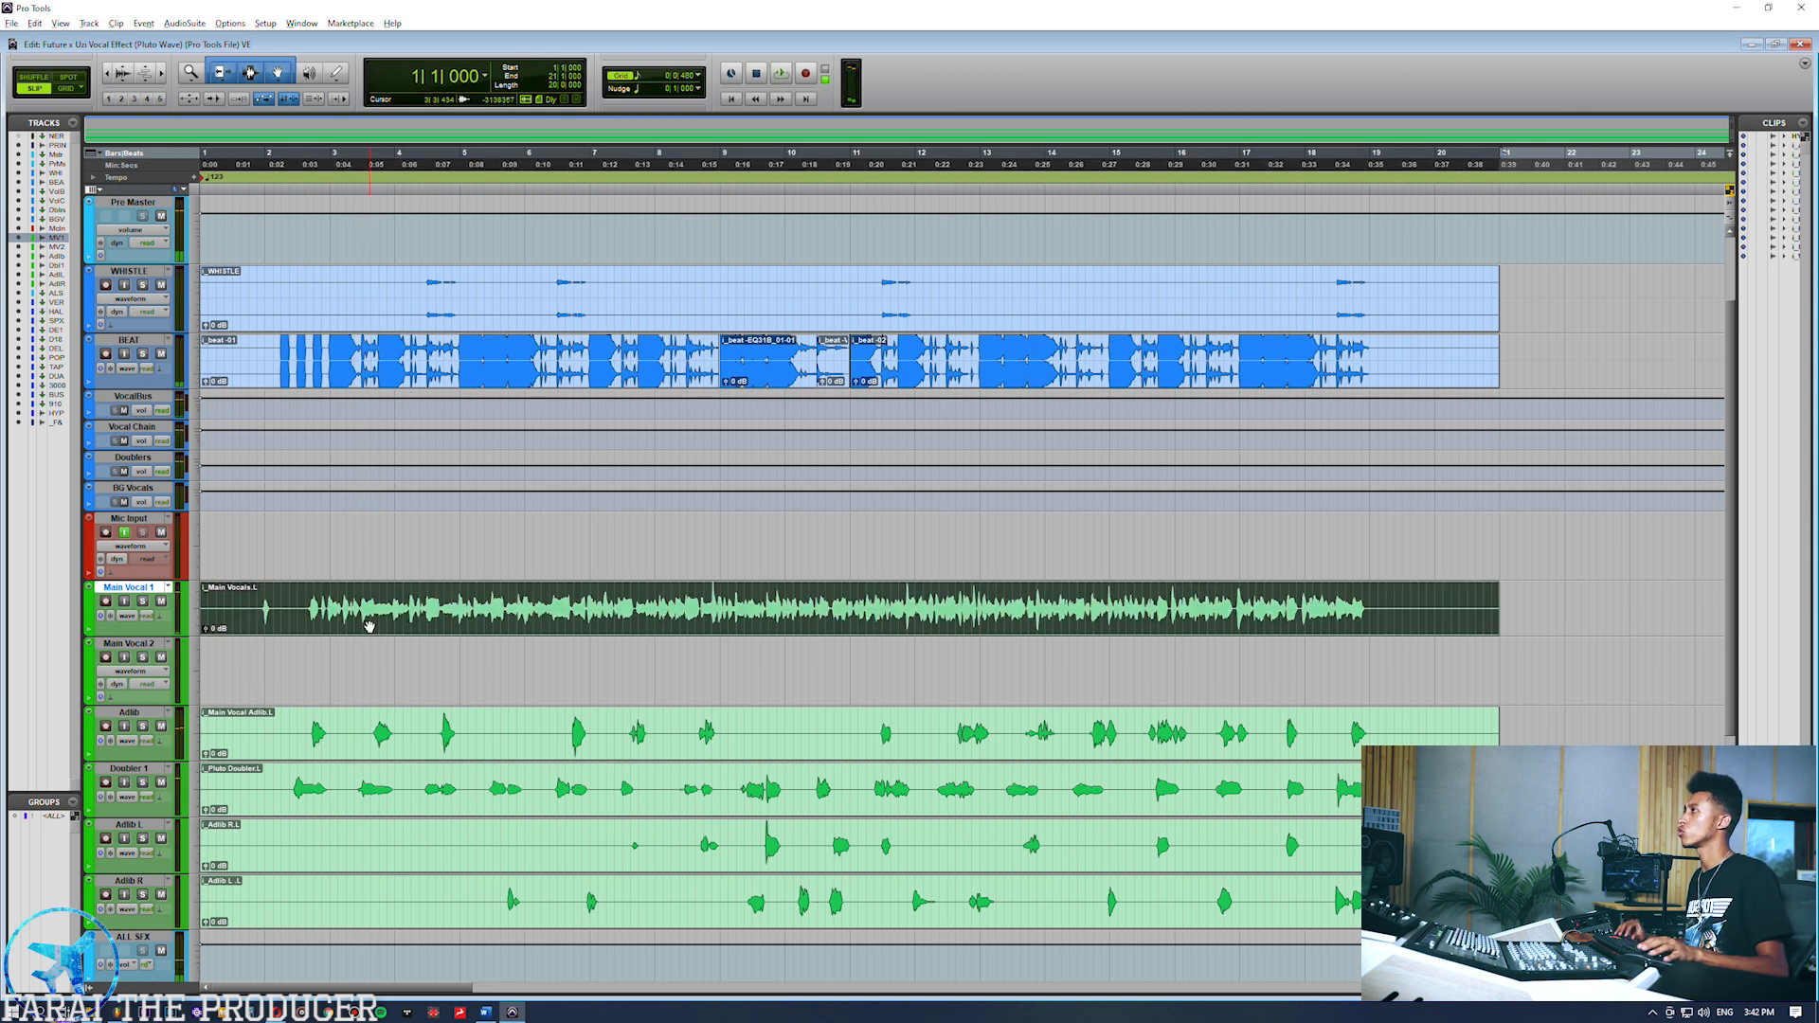
{"action": "left_click_drag", "start_coordinate": [371, 626], "coordinate": [716, 545]}
{"action": "left_click", "coordinate": [493, 571]}
{"action": "left_click_drag", "start_coordinate": [493, 571], "coordinate": [483, 607]}
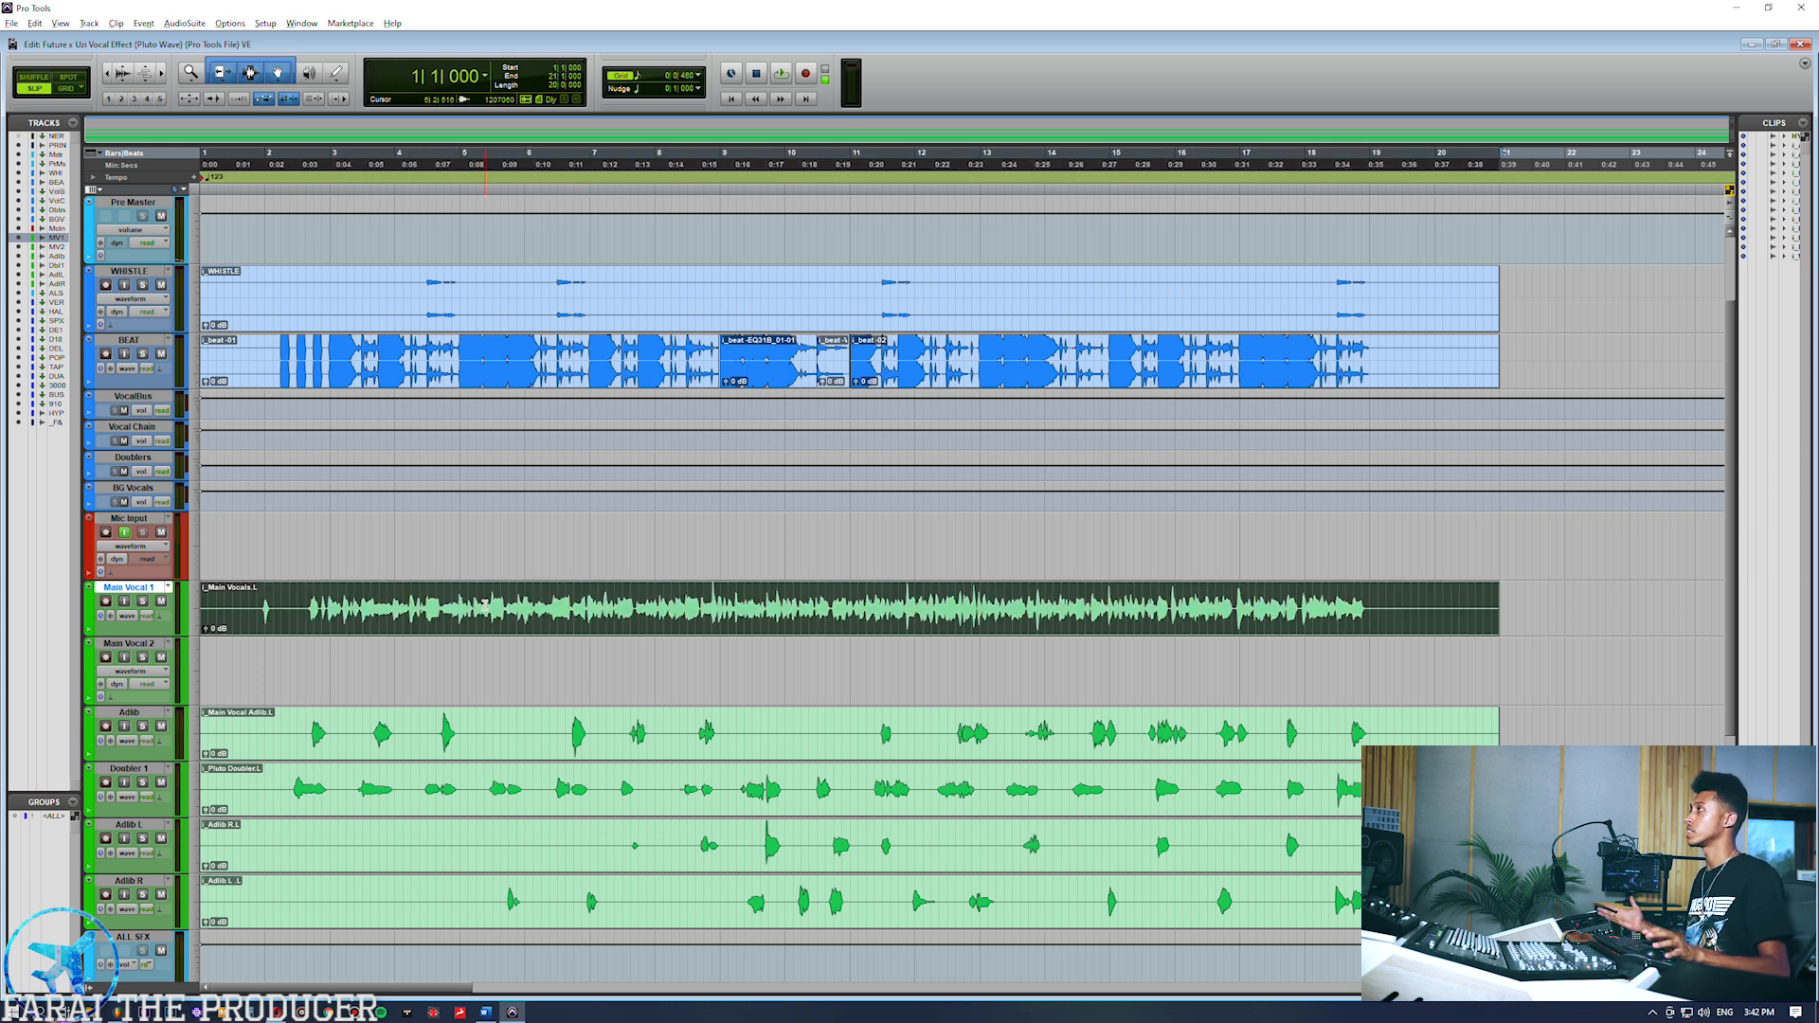
{"action": "left_click", "coordinate": [359, 654]}
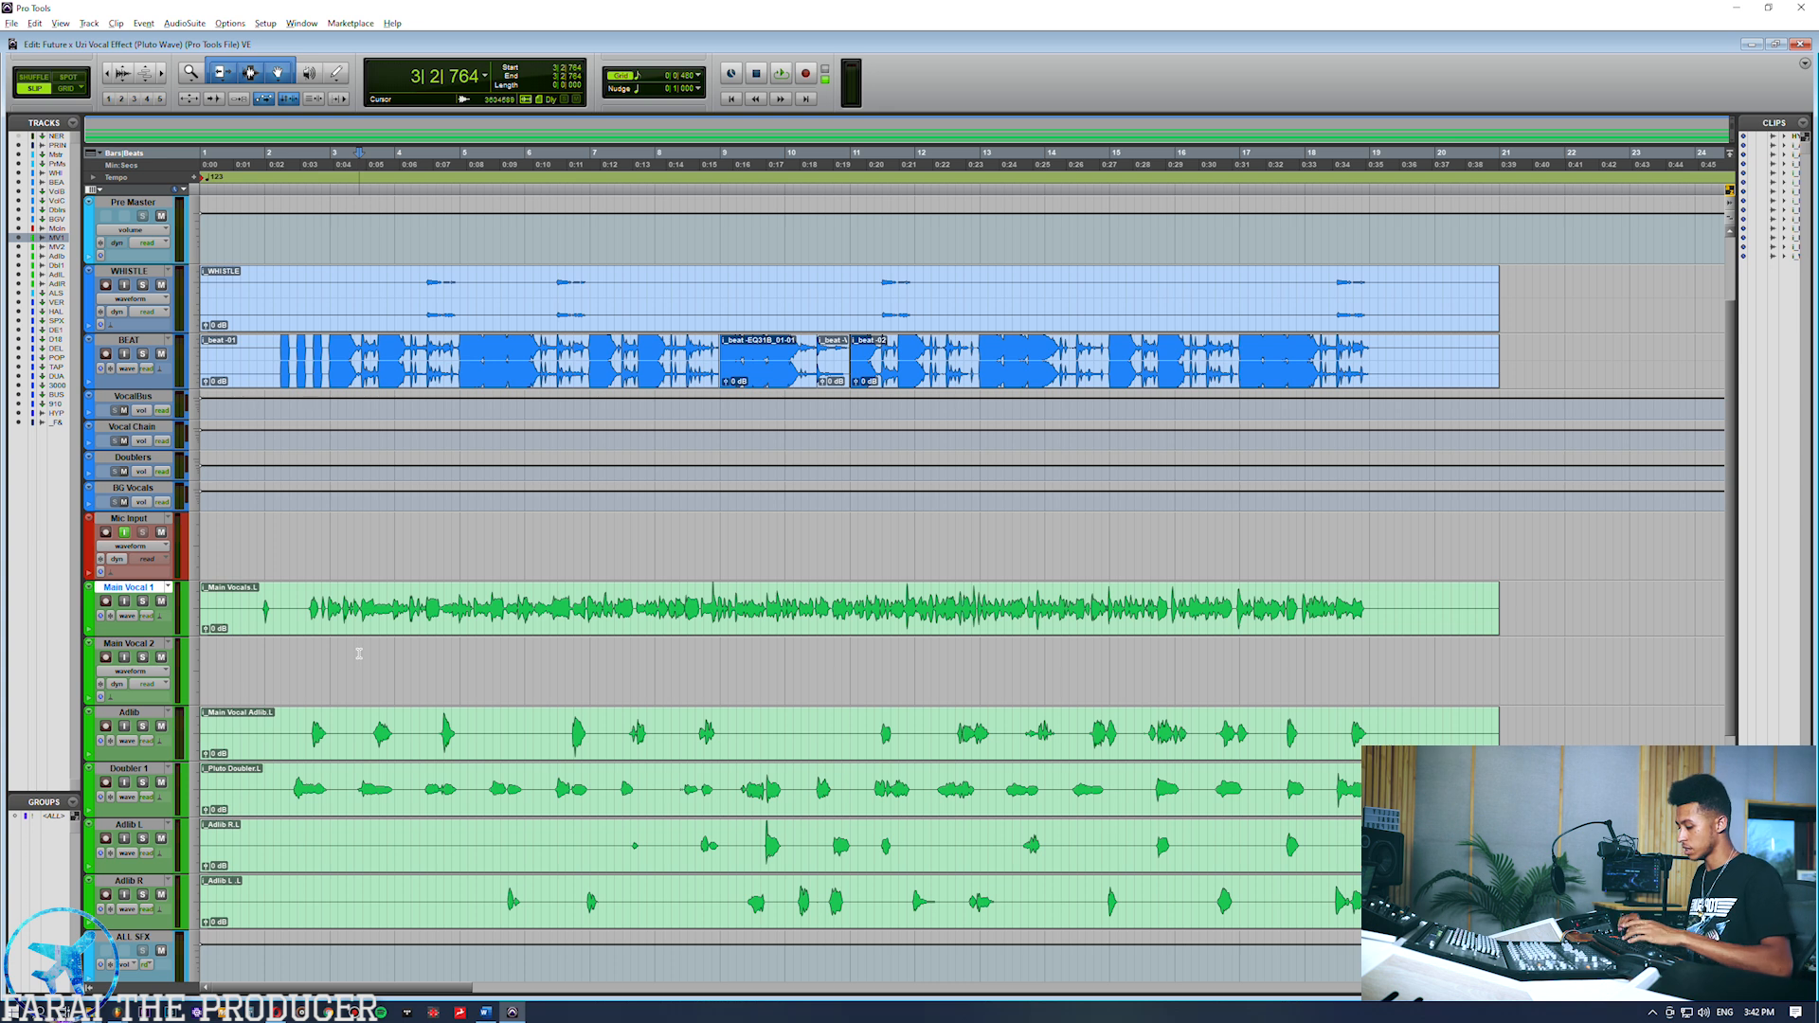
Show the mixer and select the Vocal Chain channel, the Main Vocal1 and Main Vocal2 pair, and the Mic Input channel in turn.
{"action": "key", "text": "ctrl+equal"}
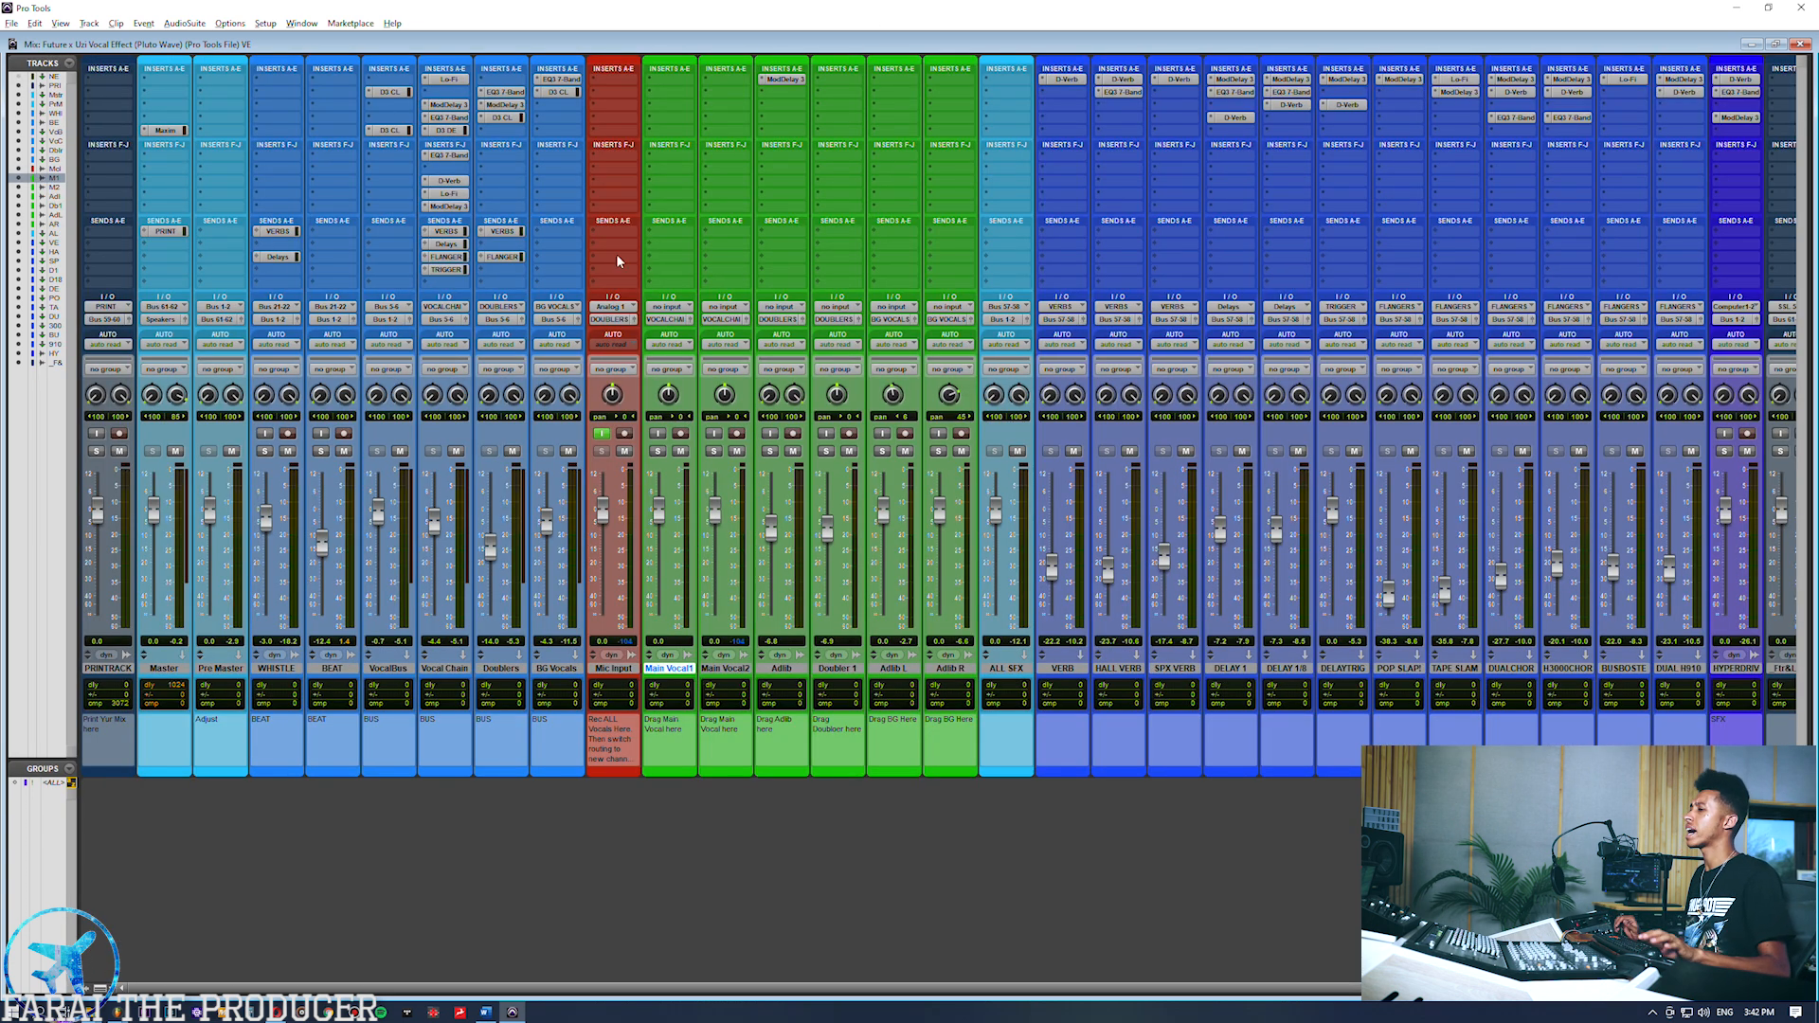
{"action": "key", "text": "ctrl+equal"}
{"action": "key", "text": "ctrl+equal"}
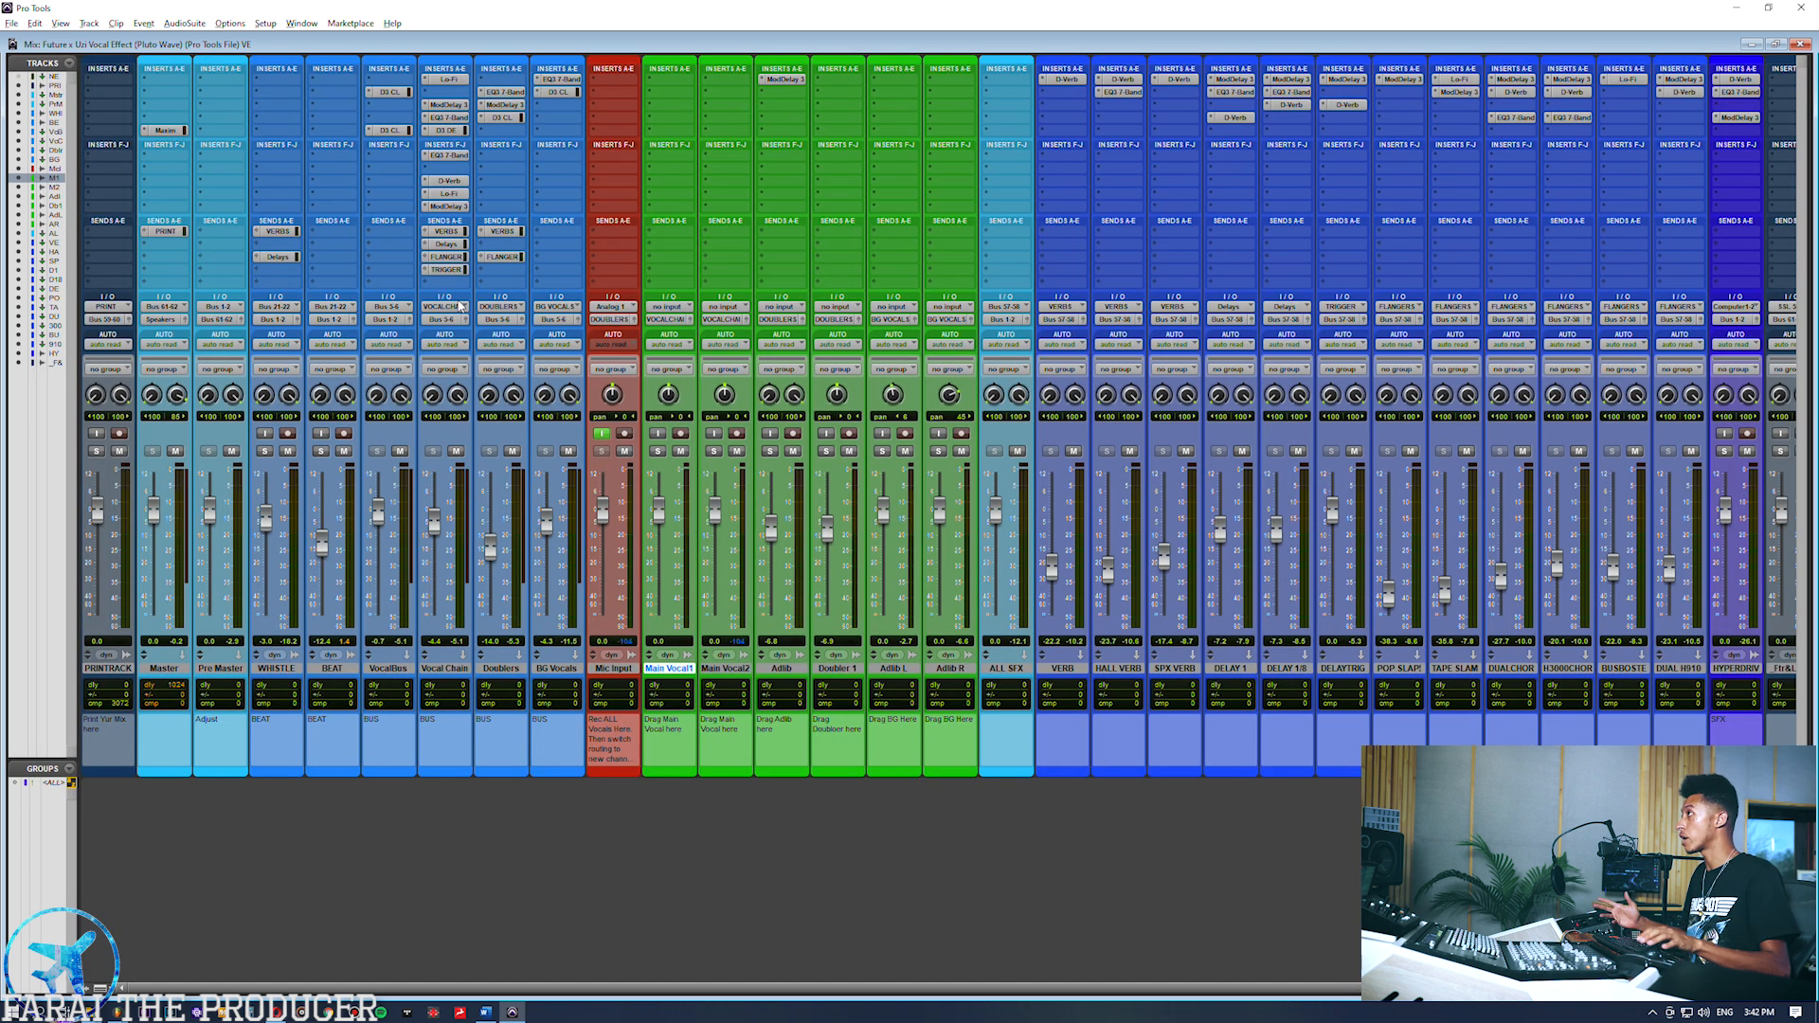
{"action": "left_click", "coordinate": [447, 669]}
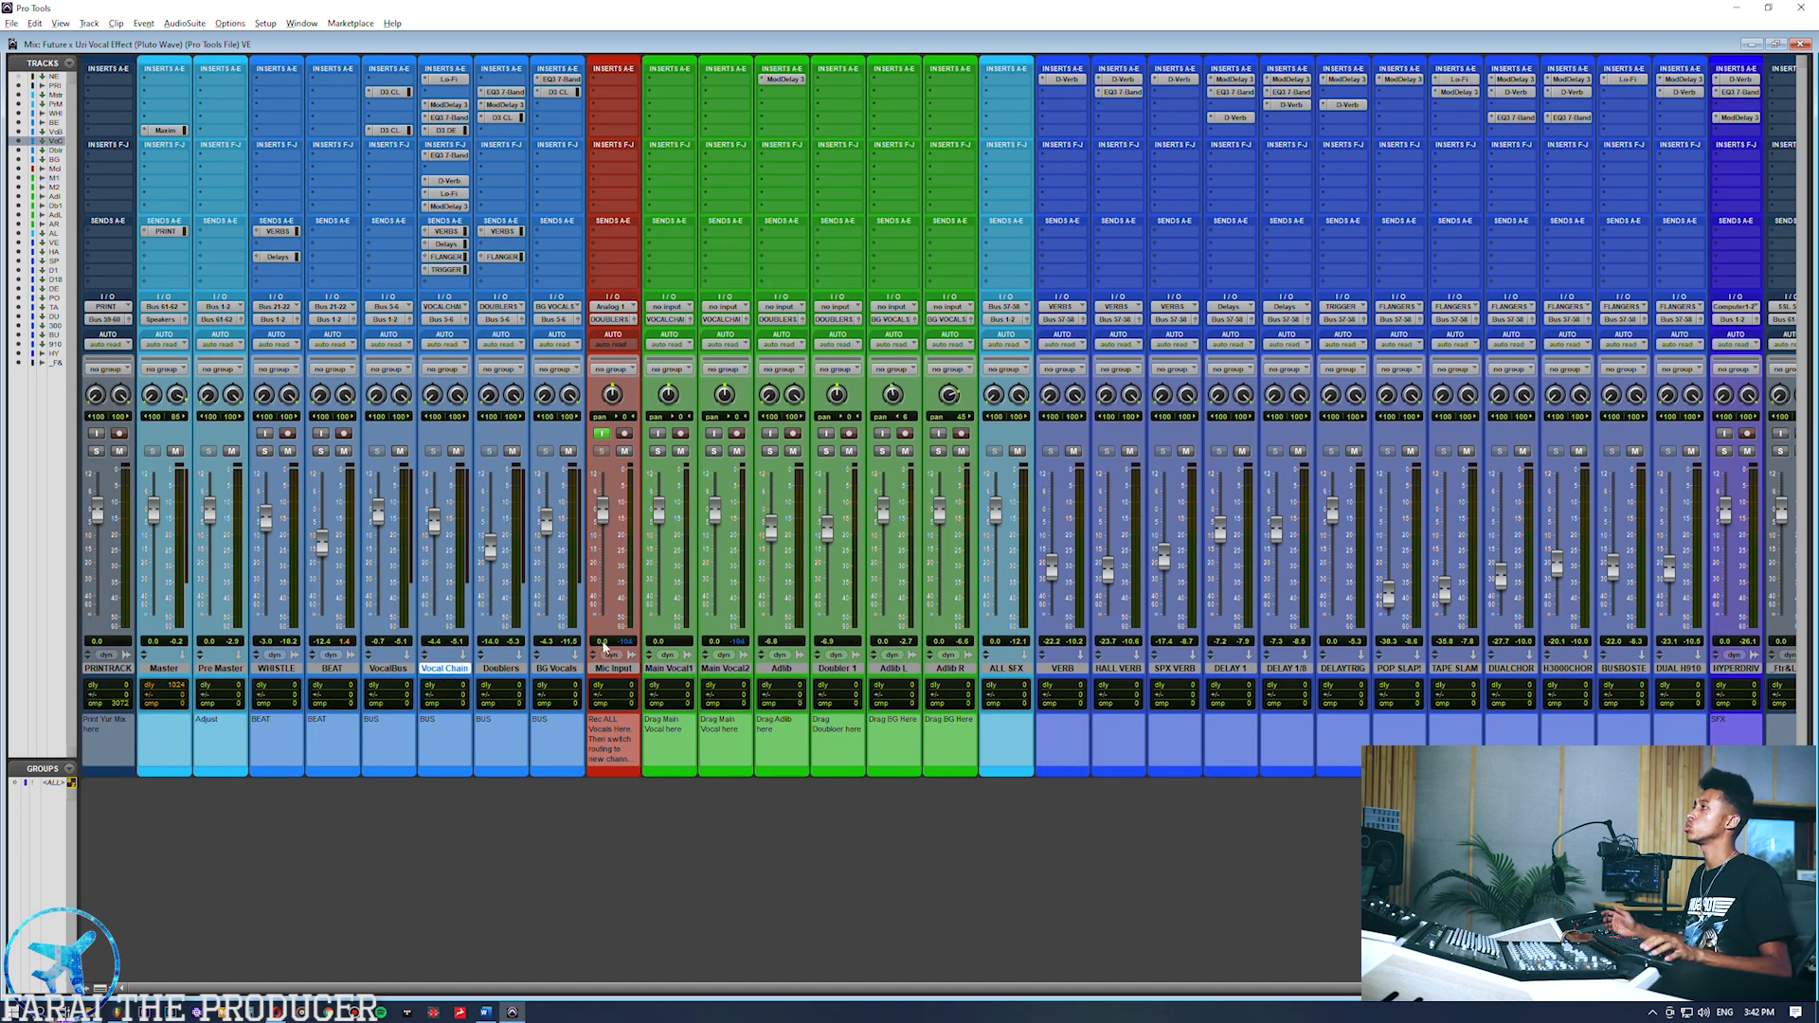
{"action": "left_click", "coordinate": [669, 669]}
{"action": "left_click", "coordinate": [727, 669], "text": "shift"}
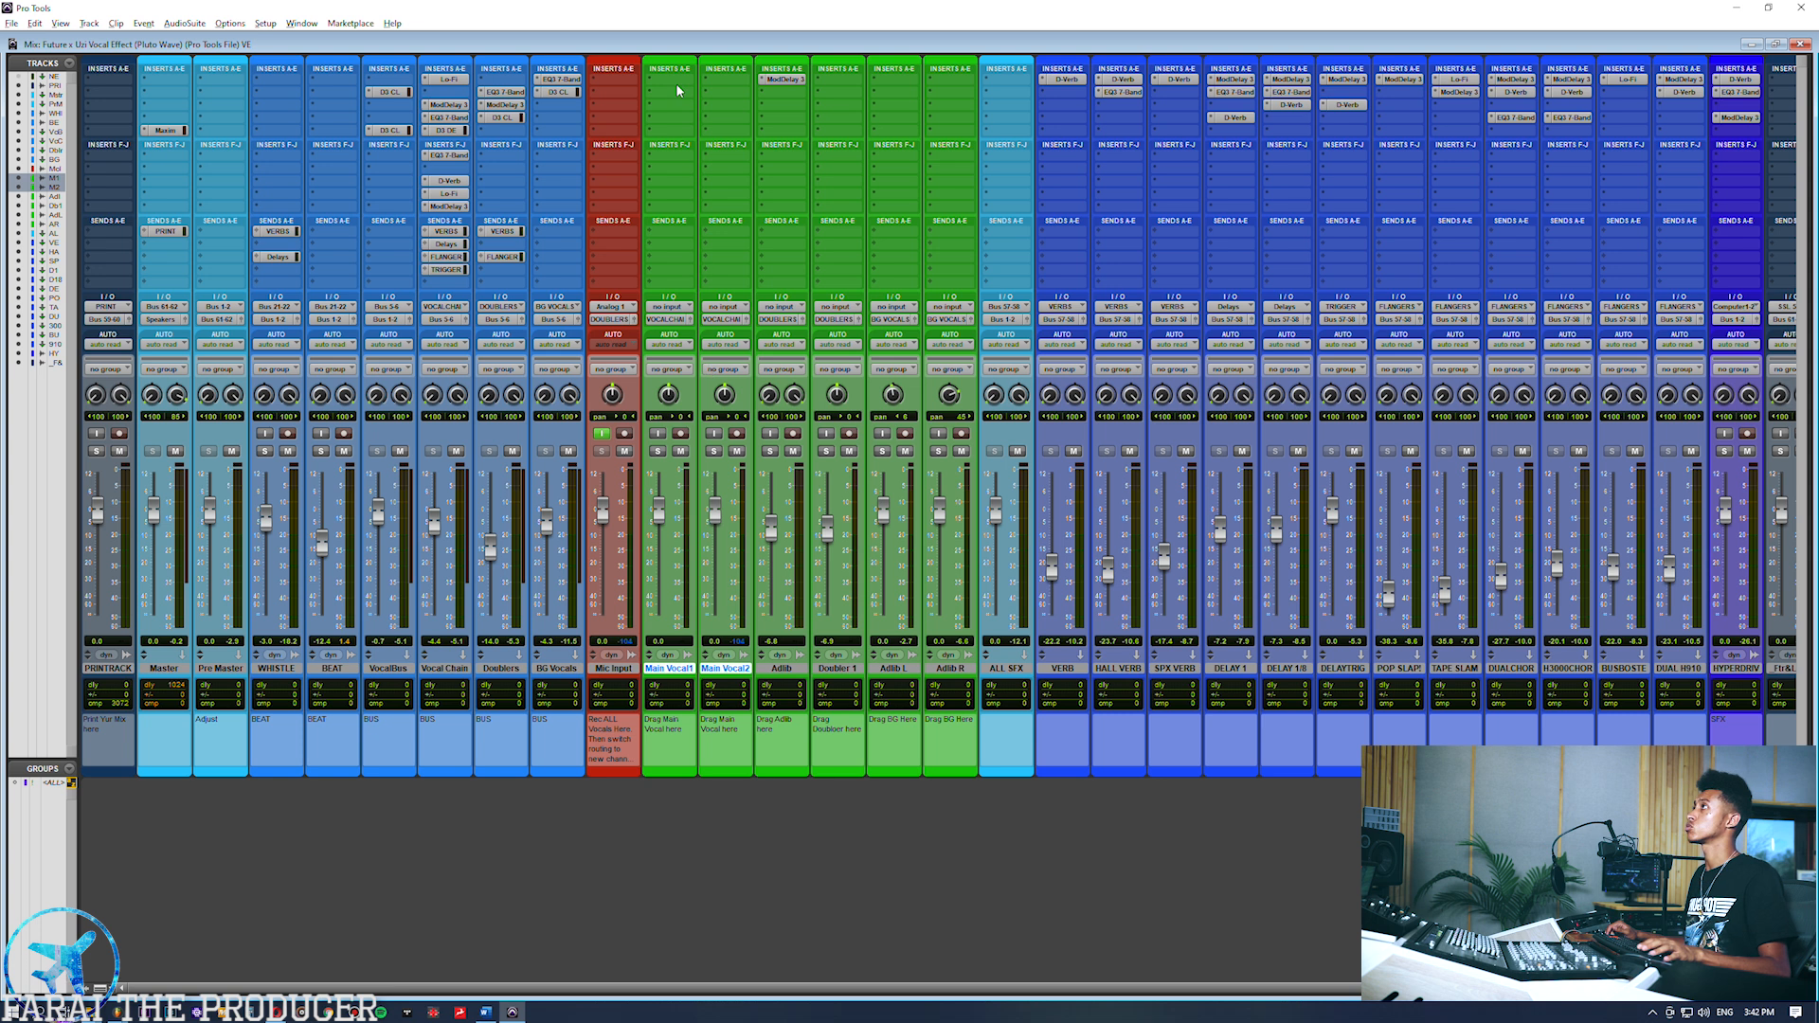
{"action": "left_click", "coordinate": [612, 669]}
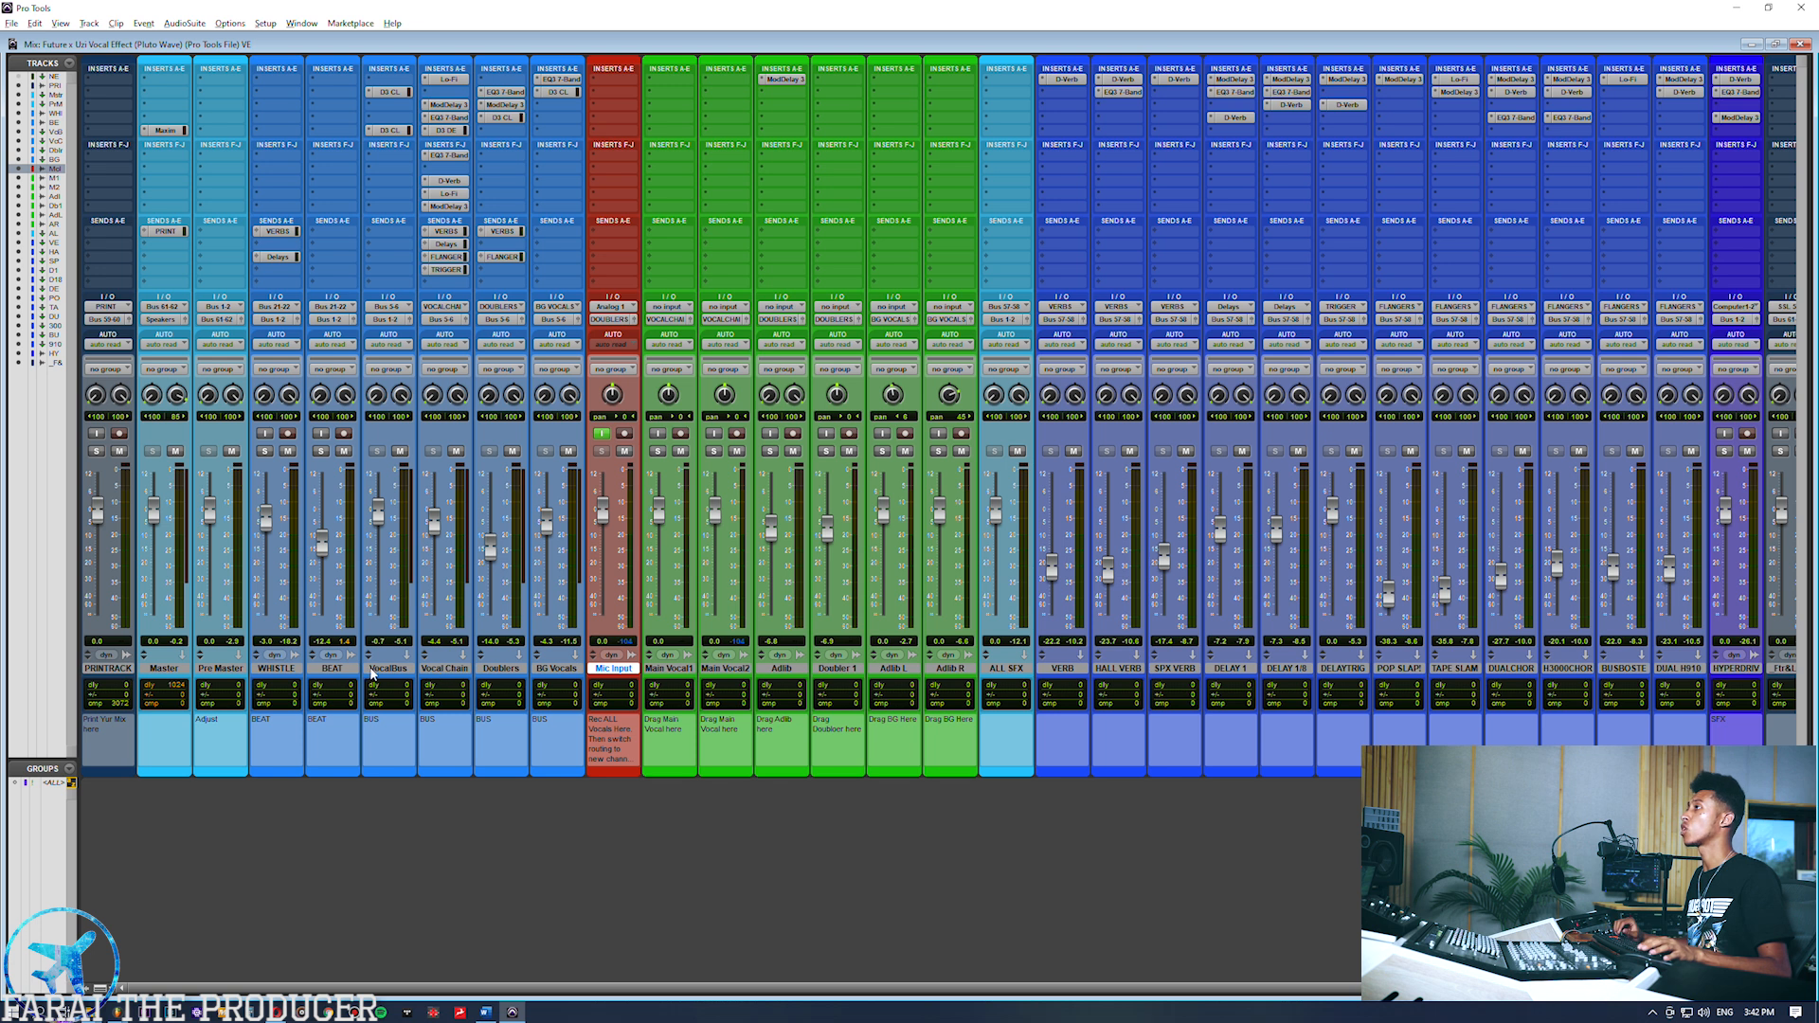
Select the vocal channels Main Vocal1 through Adlib R, the beat and bus channels, and the effect channels VERB through DUAL H910 in turn.
{"action": "left_click_drag", "start_coordinate": [673, 669], "coordinate": [950, 669]}
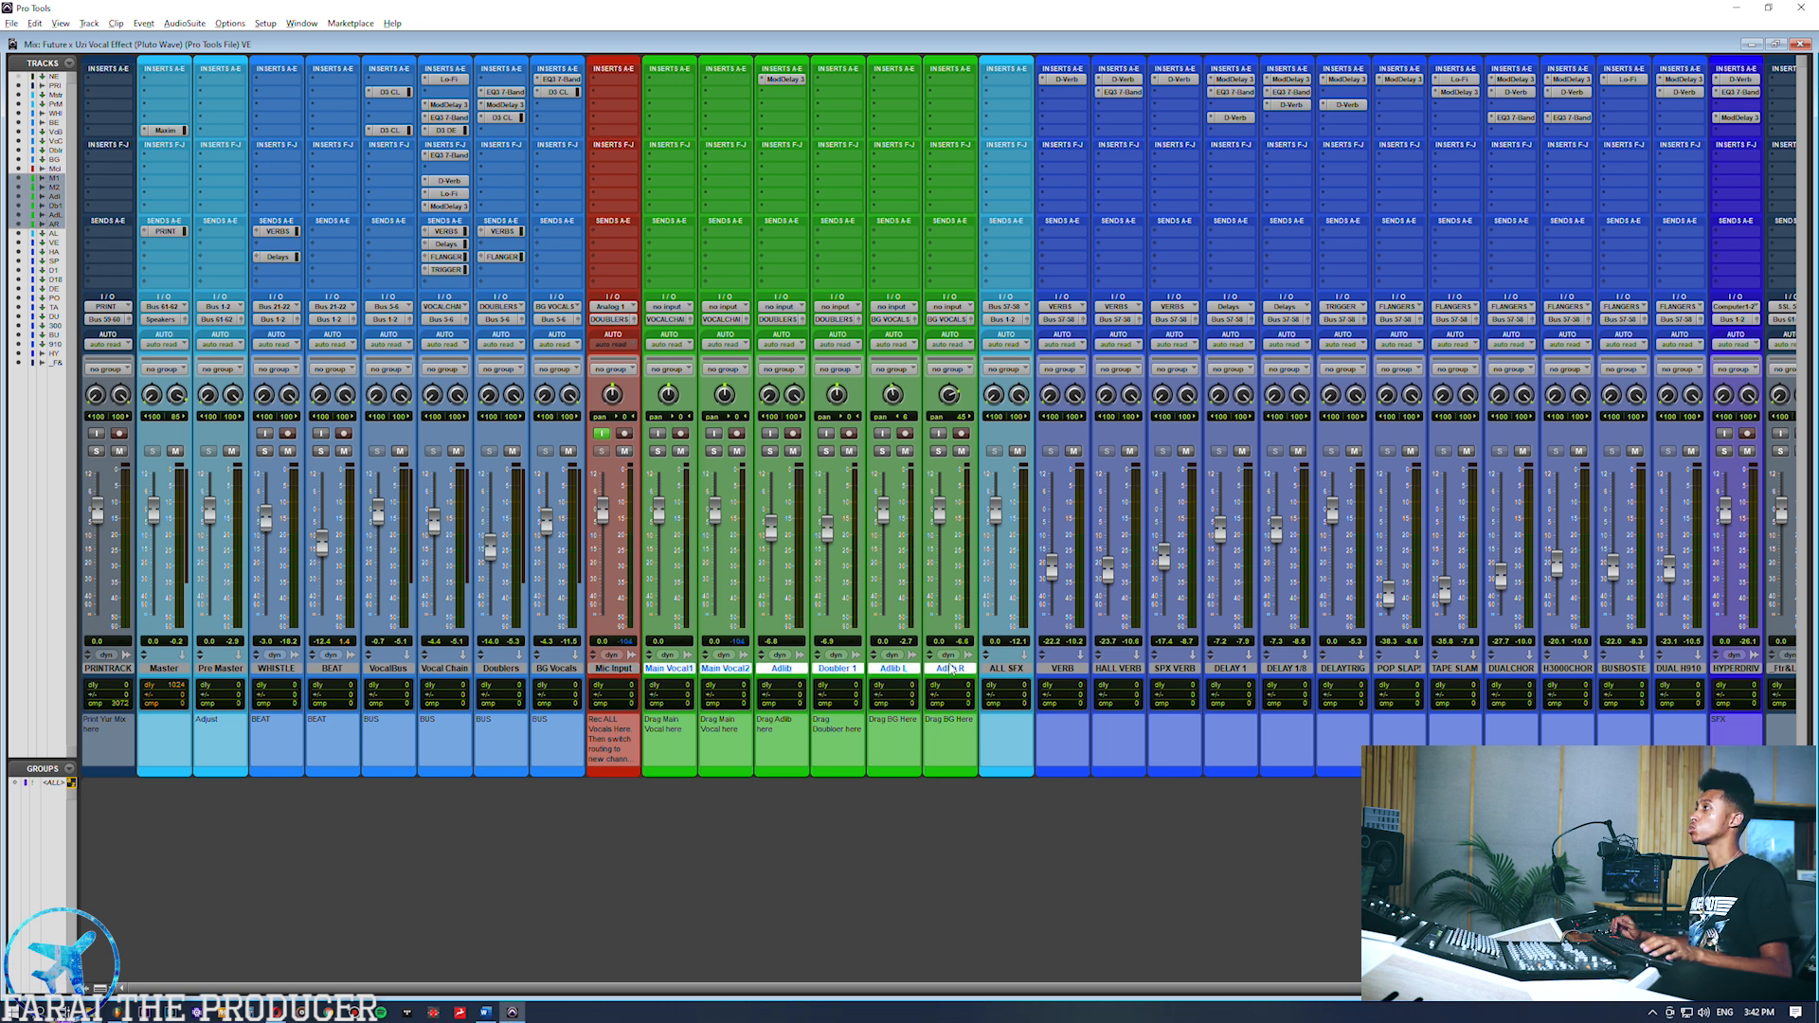
{"action": "left_click", "coordinate": [339, 669]}
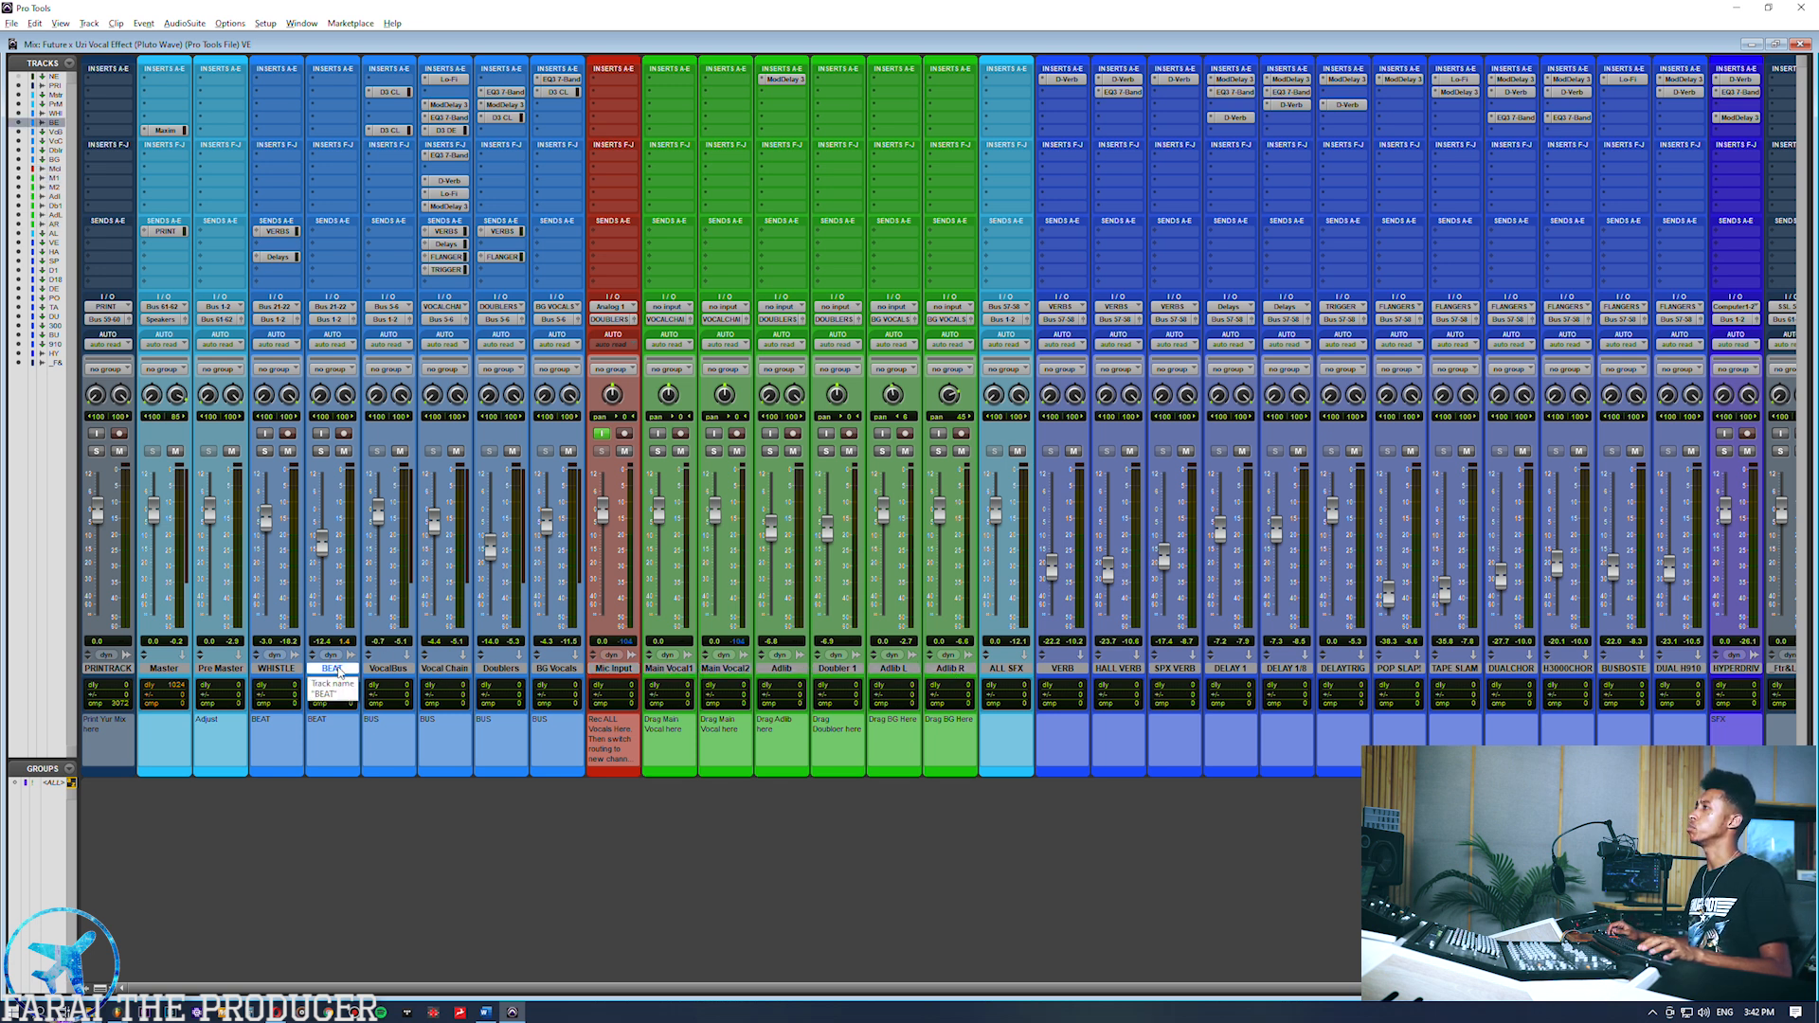
{"action": "left_click", "coordinate": [437, 670]}
{"action": "left_click", "coordinate": [375, 672]}
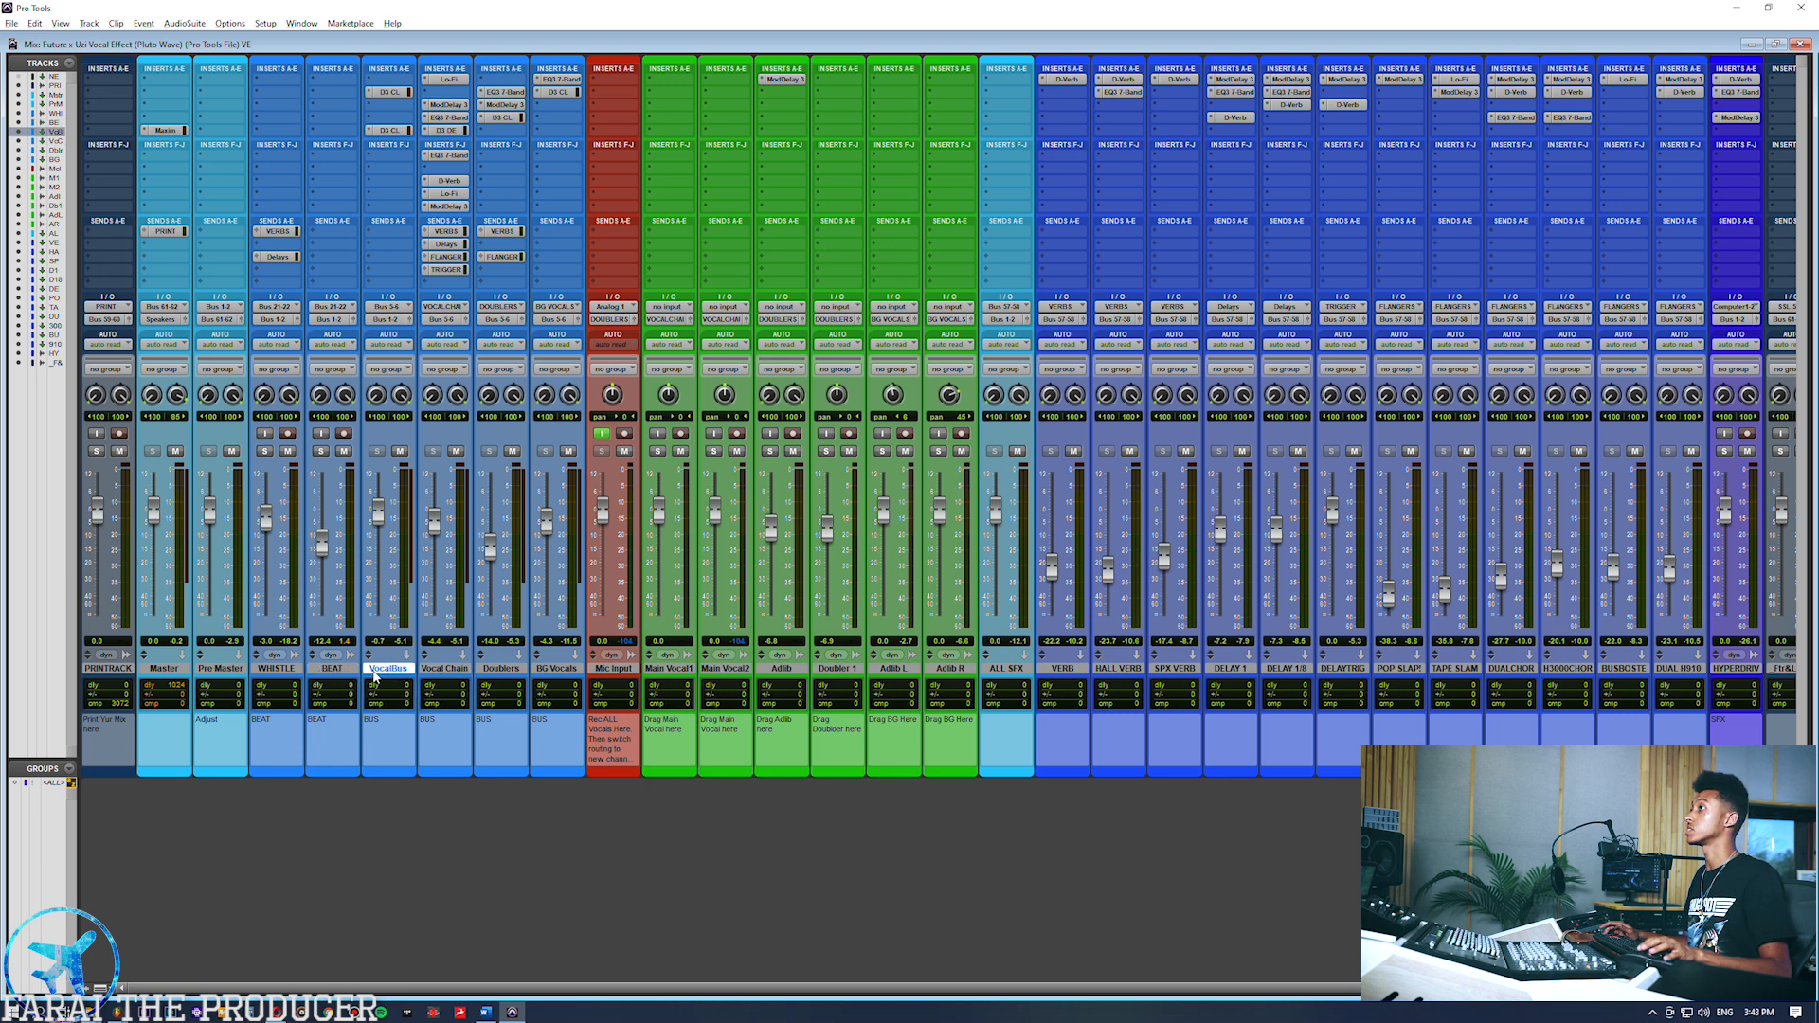
{"action": "left_click", "coordinate": [1059, 669]}
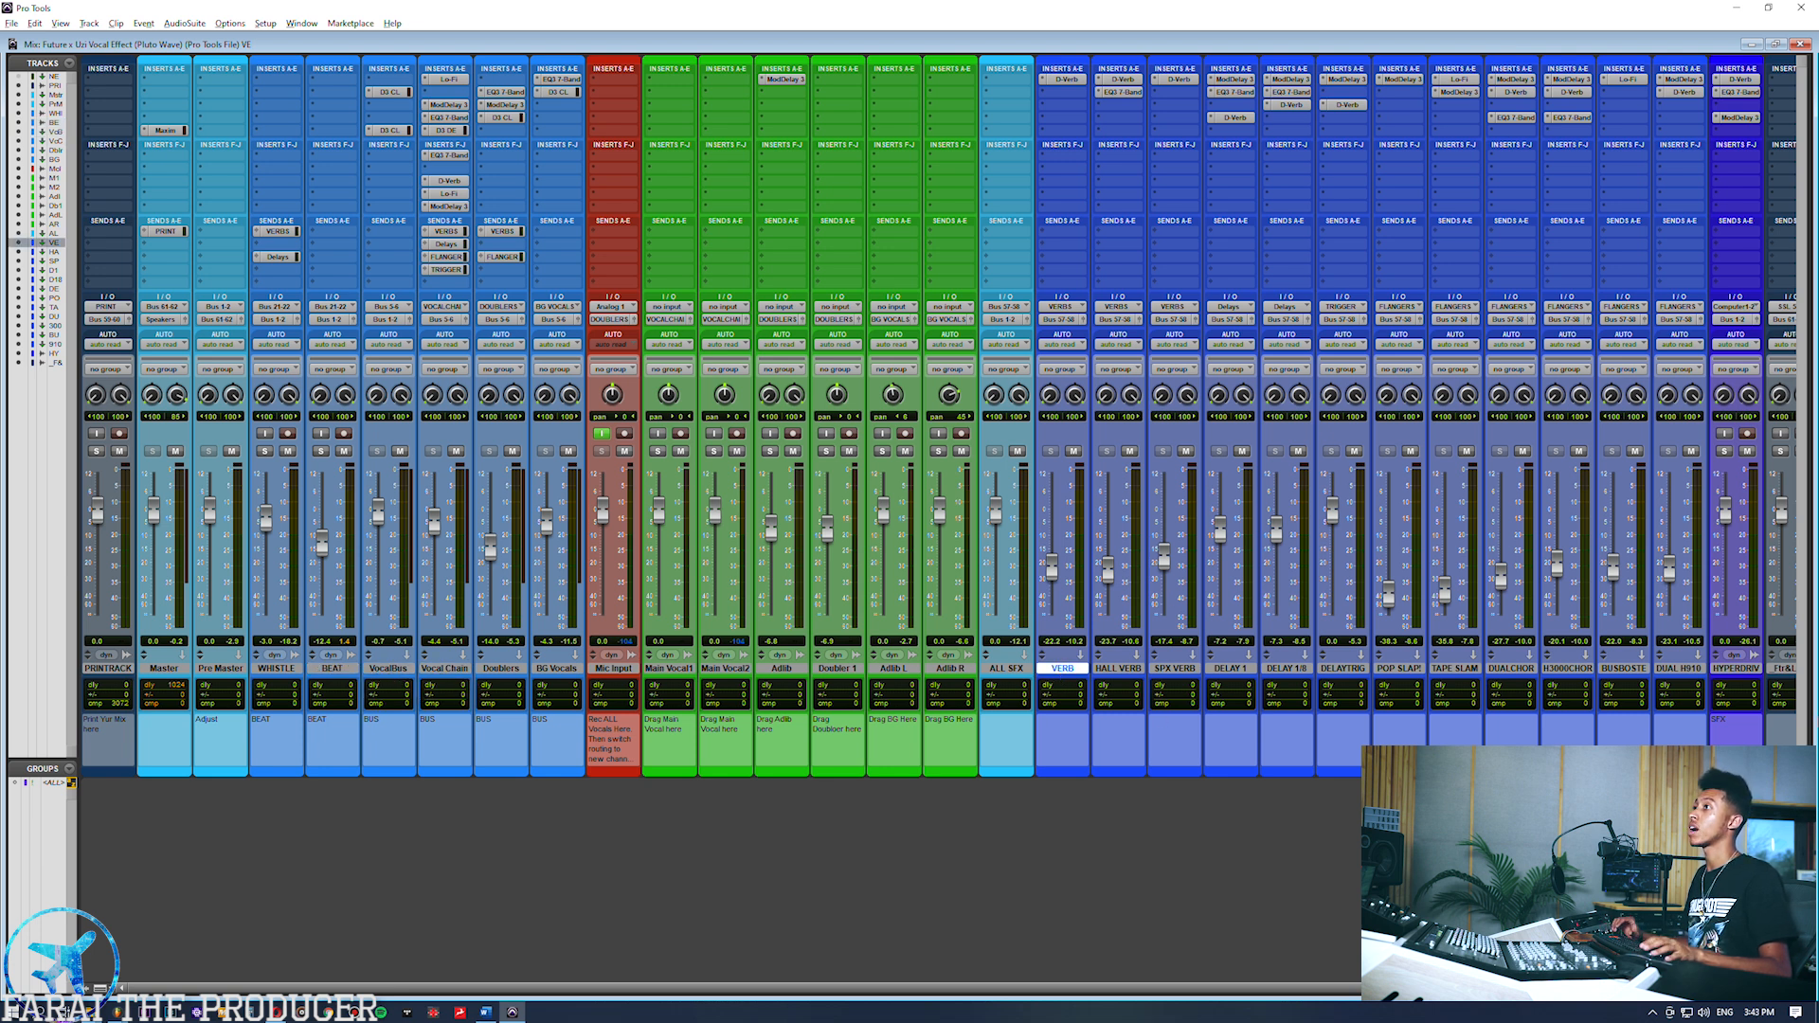
{"action": "left_click", "coordinate": [1676, 669], "text": "shift"}
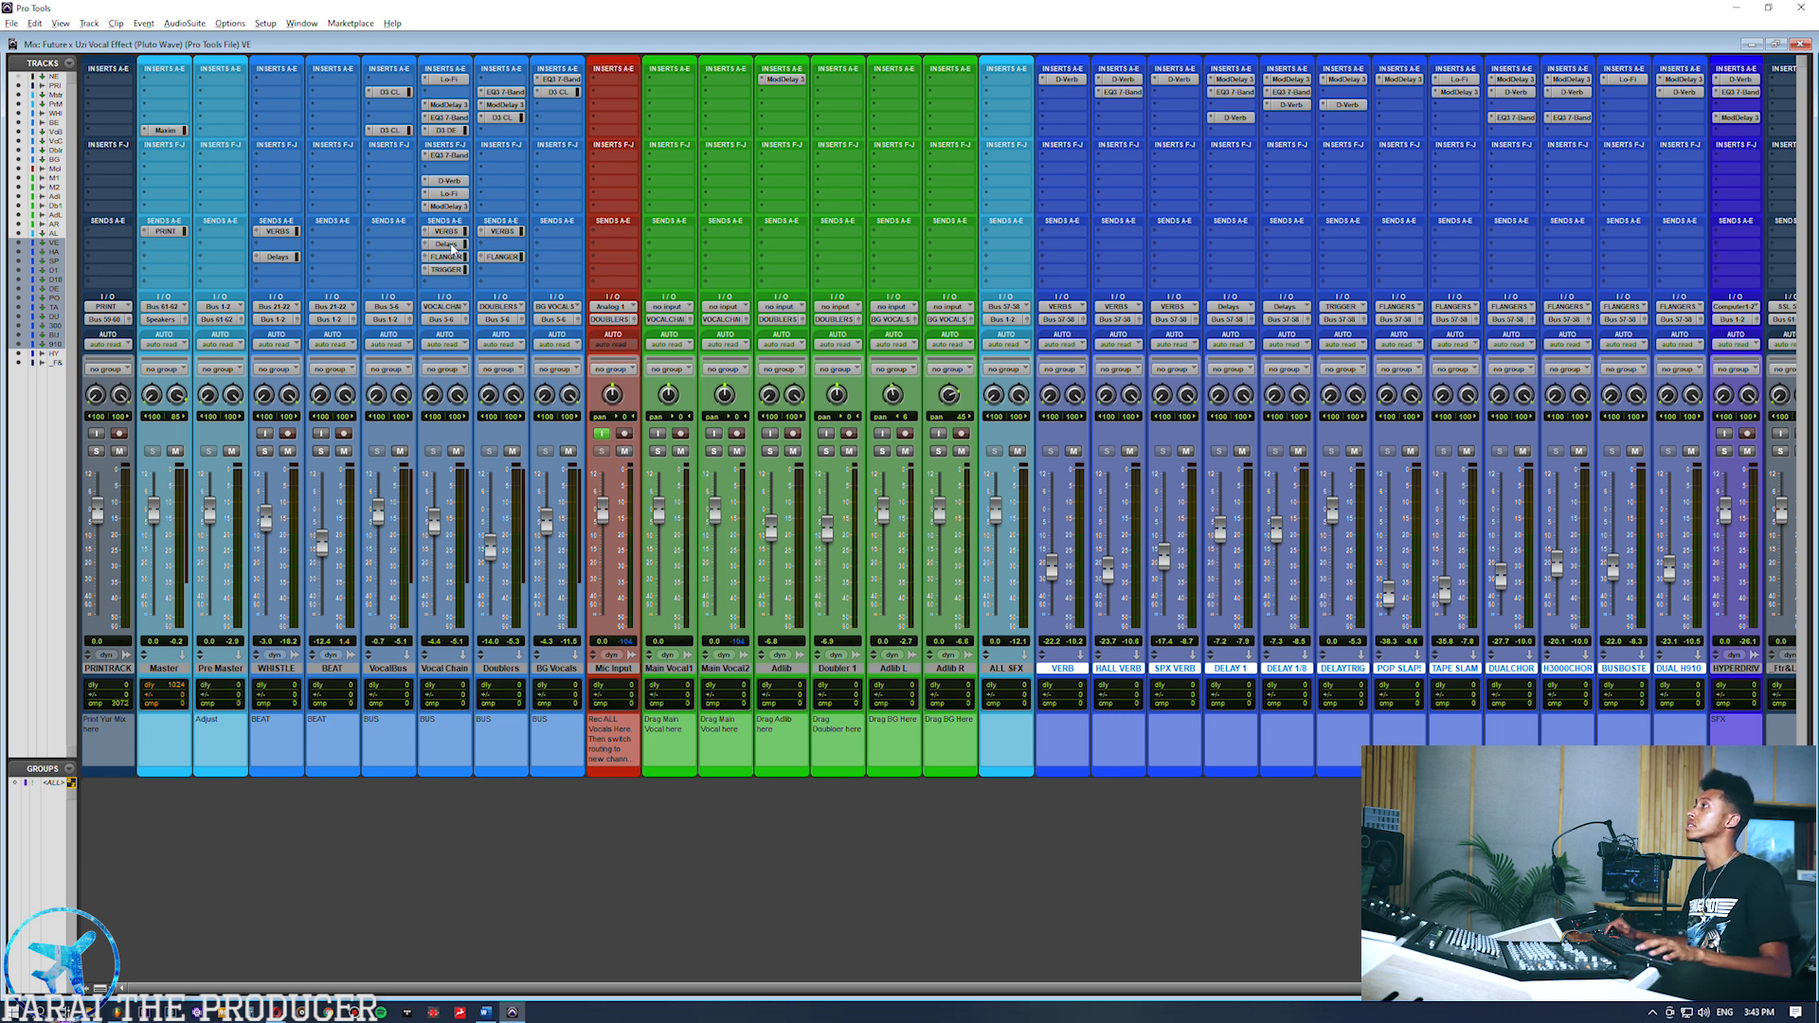
View the Vocal Chain's VERBS, FLANGERS and TRIGGER sends and close the send window.
{"action": "left_click", "coordinate": [451, 232]}
{"action": "left_click", "coordinate": [448, 256]}
{"action": "left_click", "coordinate": [449, 270]}
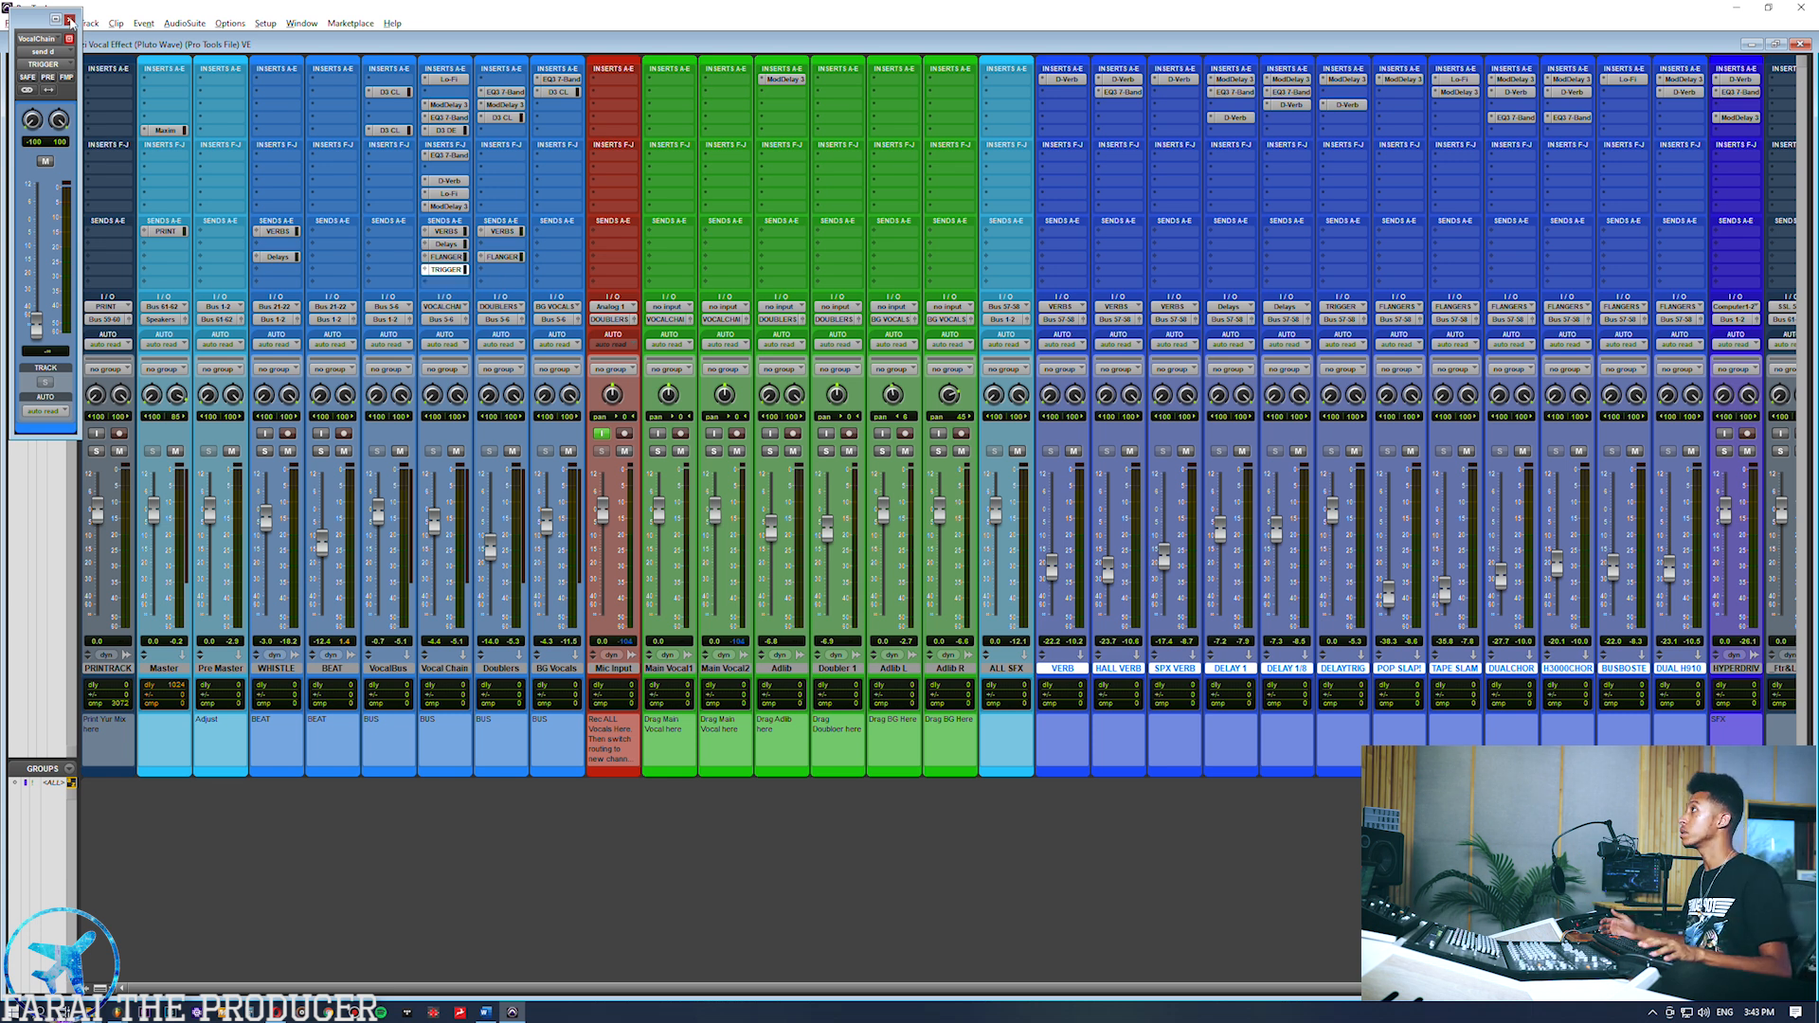
{"action": "left_click", "coordinate": [69, 19]}
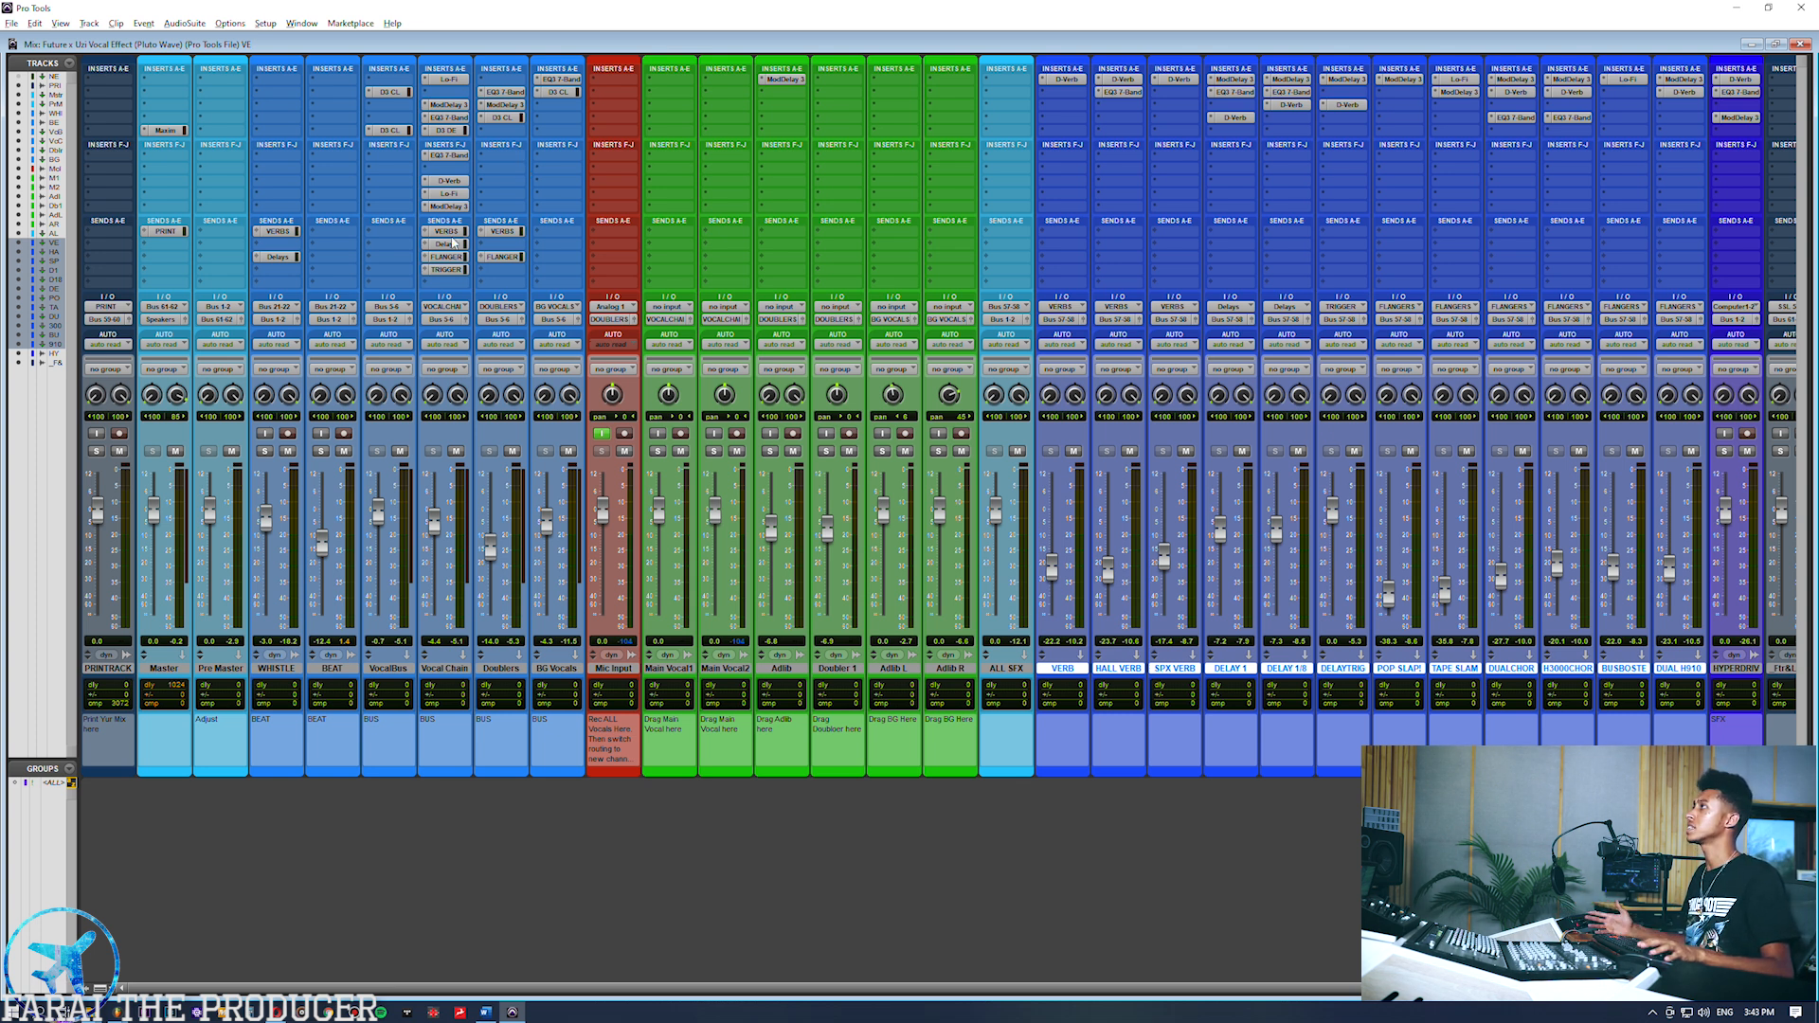
Open the Vocal Chain's VERBS send and select the VERB, HALL VERB and SFX VERB channels together.
{"action": "left_click", "coordinate": [448, 232]}
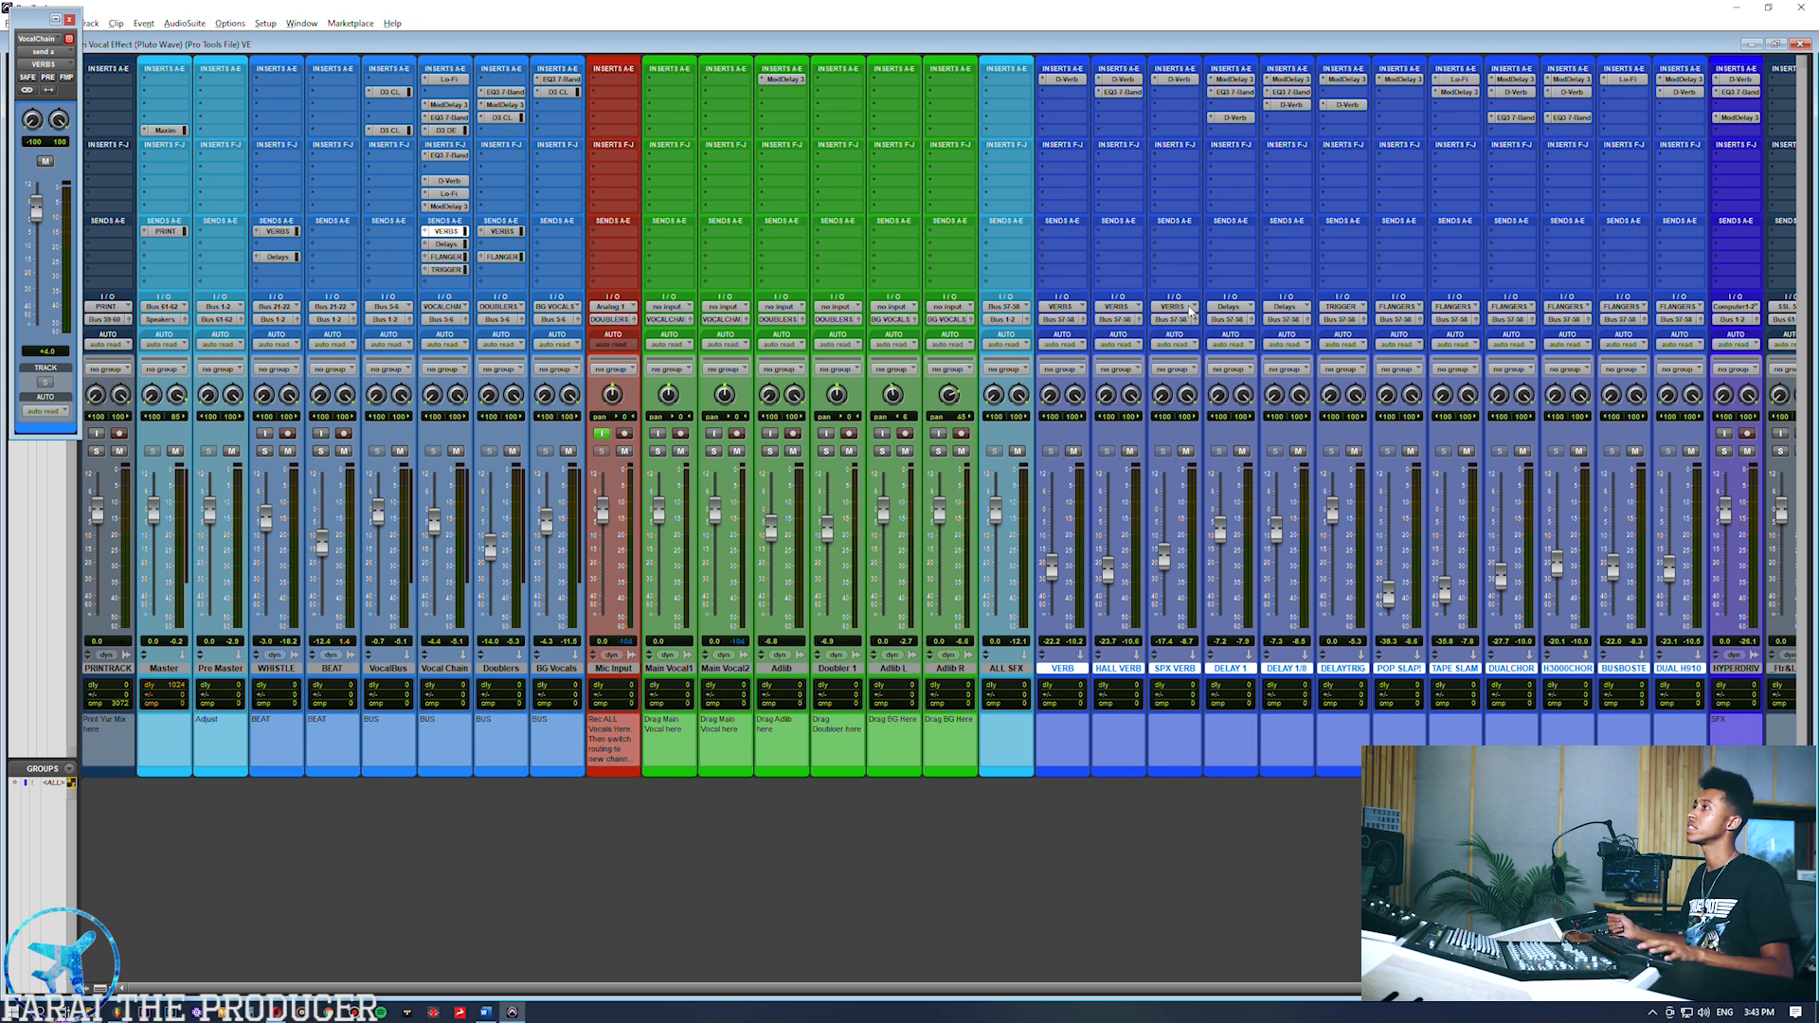
{"action": "left_click", "coordinate": [1004, 668]}
{"action": "left_click", "coordinate": [1062, 668]}
{"action": "left_click", "coordinate": [1175, 668], "text": "shift"}
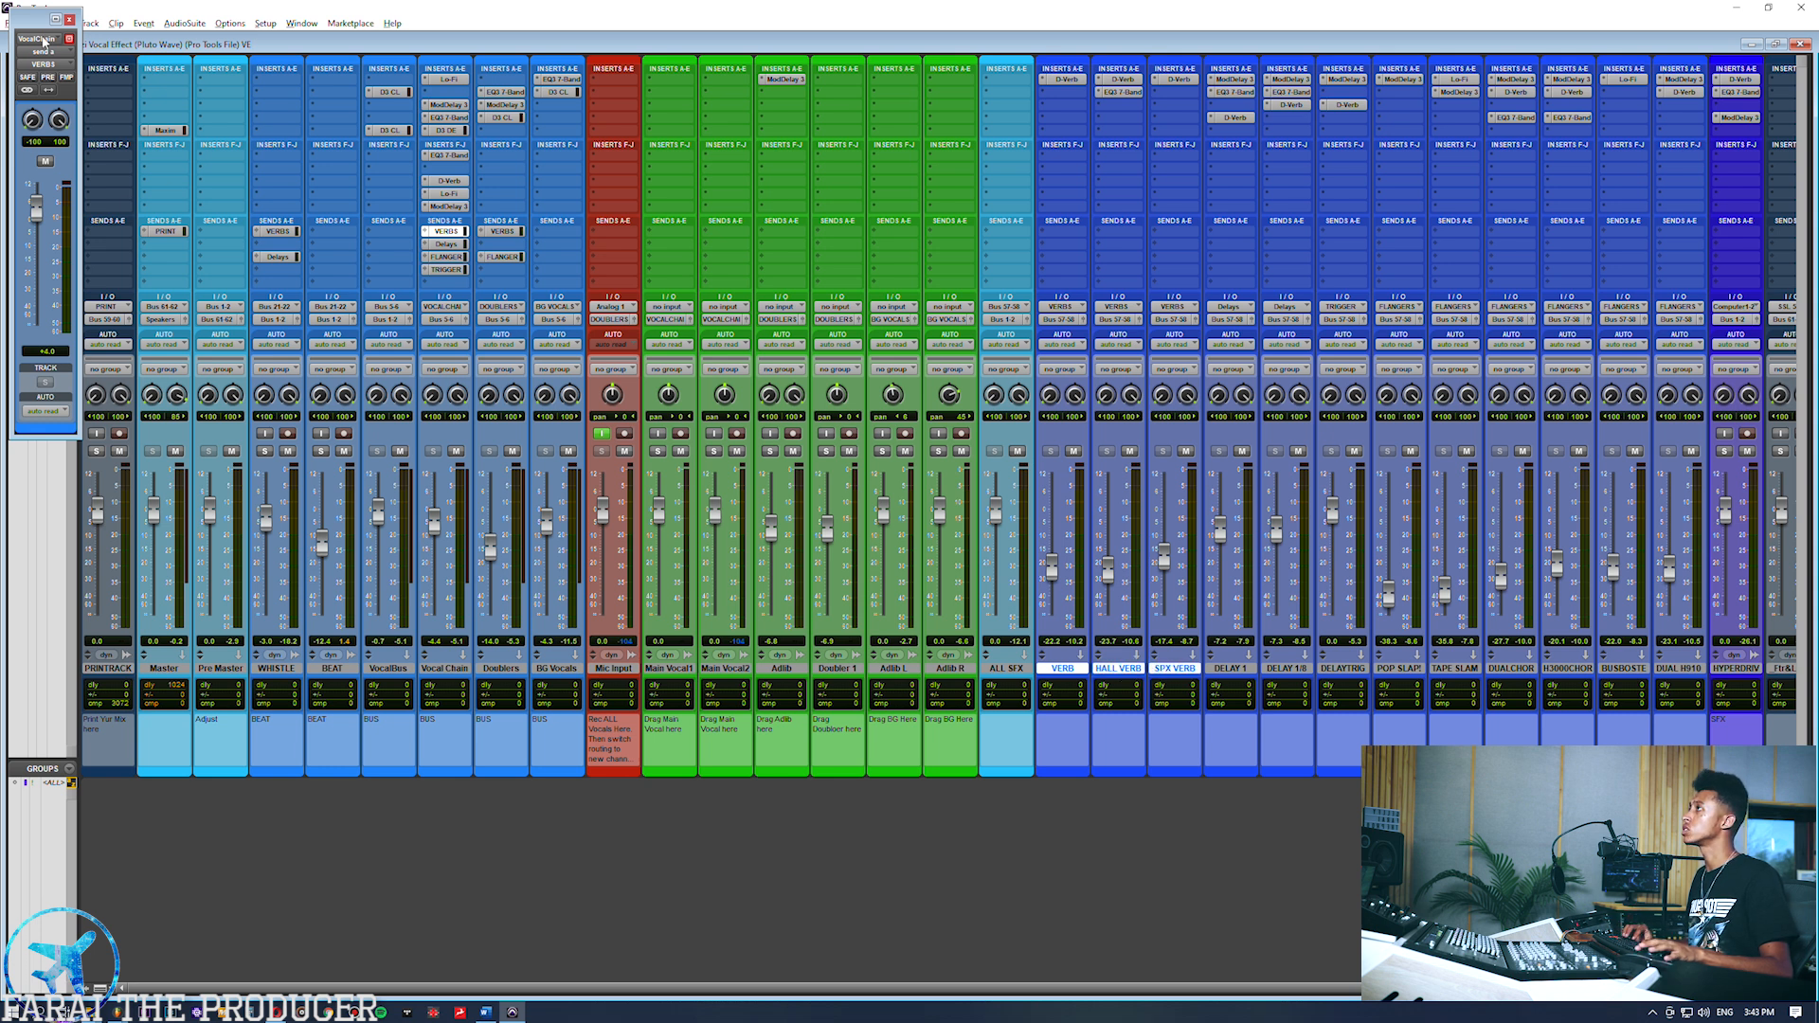
Try raising the Vocal Chain's VERBS send to +12.0 dB during playback.
{"action": "left_click_drag", "start_coordinate": [36, 20], "coordinate": [164, 110]}
{"action": "key", "text": "space"}
{"action": "left_click_drag", "start_coordinate": [169, 304], "coordinate": [165, 273]}
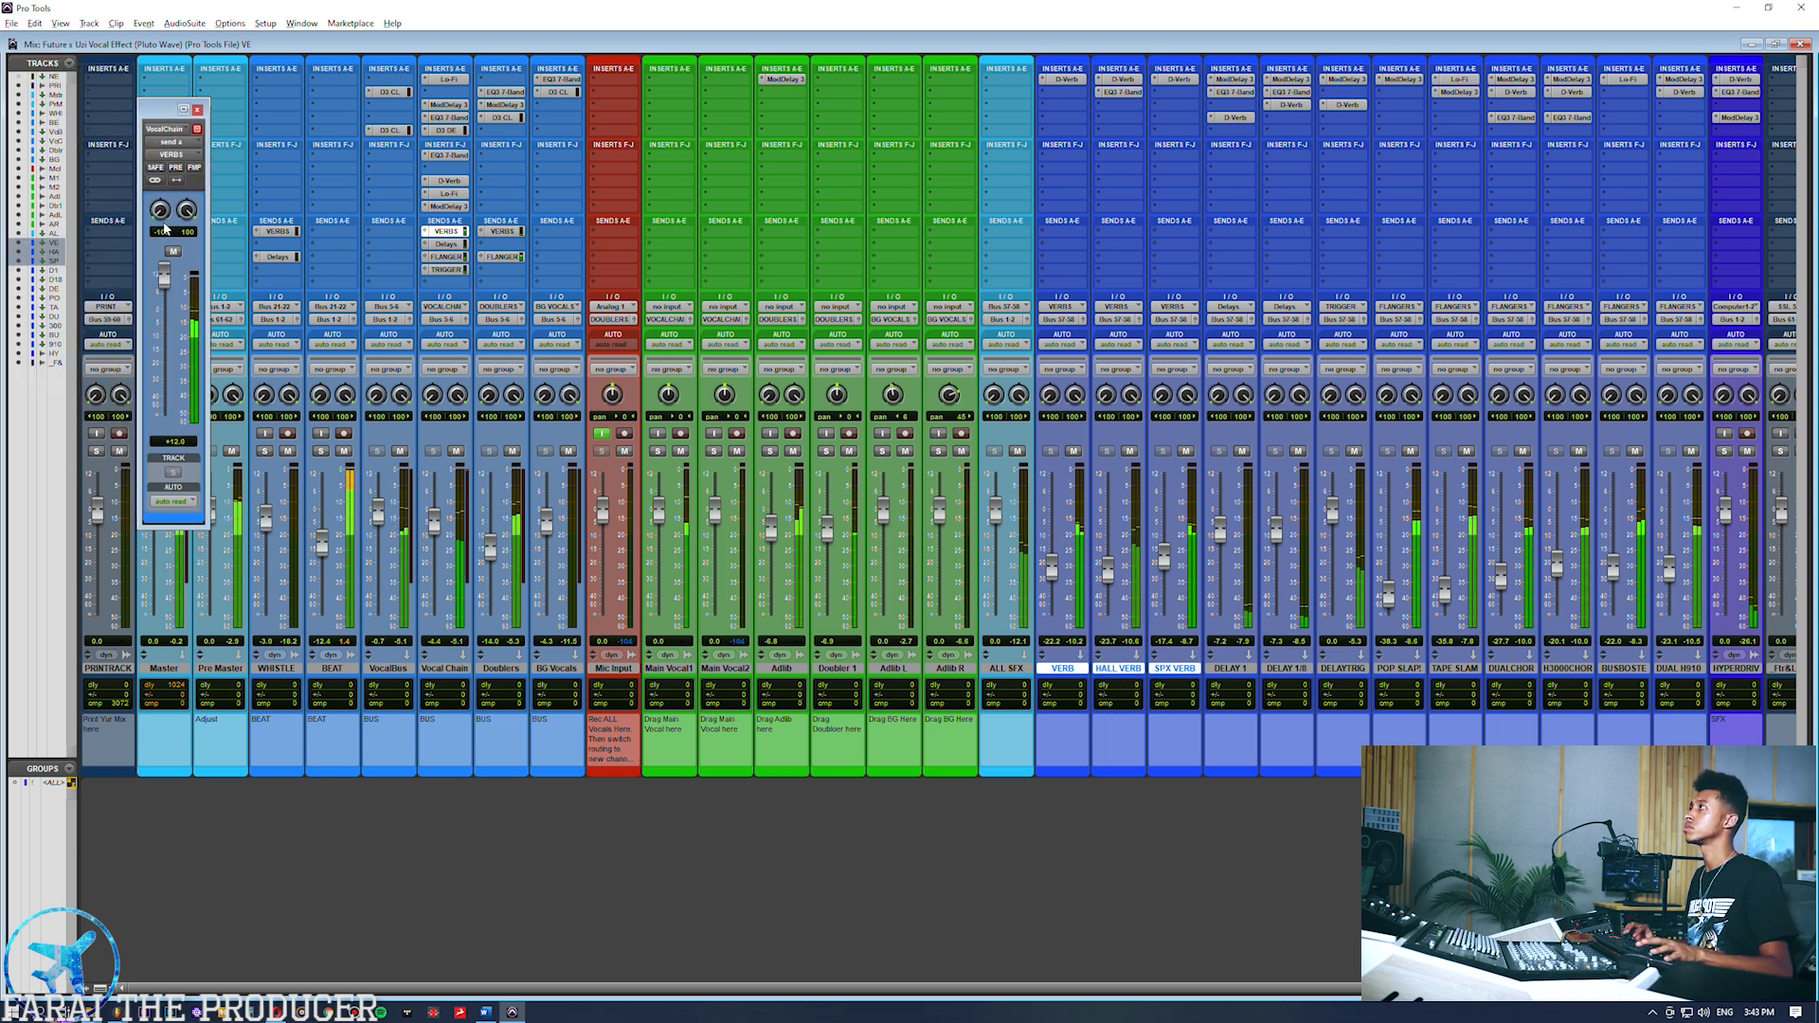
{"action": "key", "text": "space"}
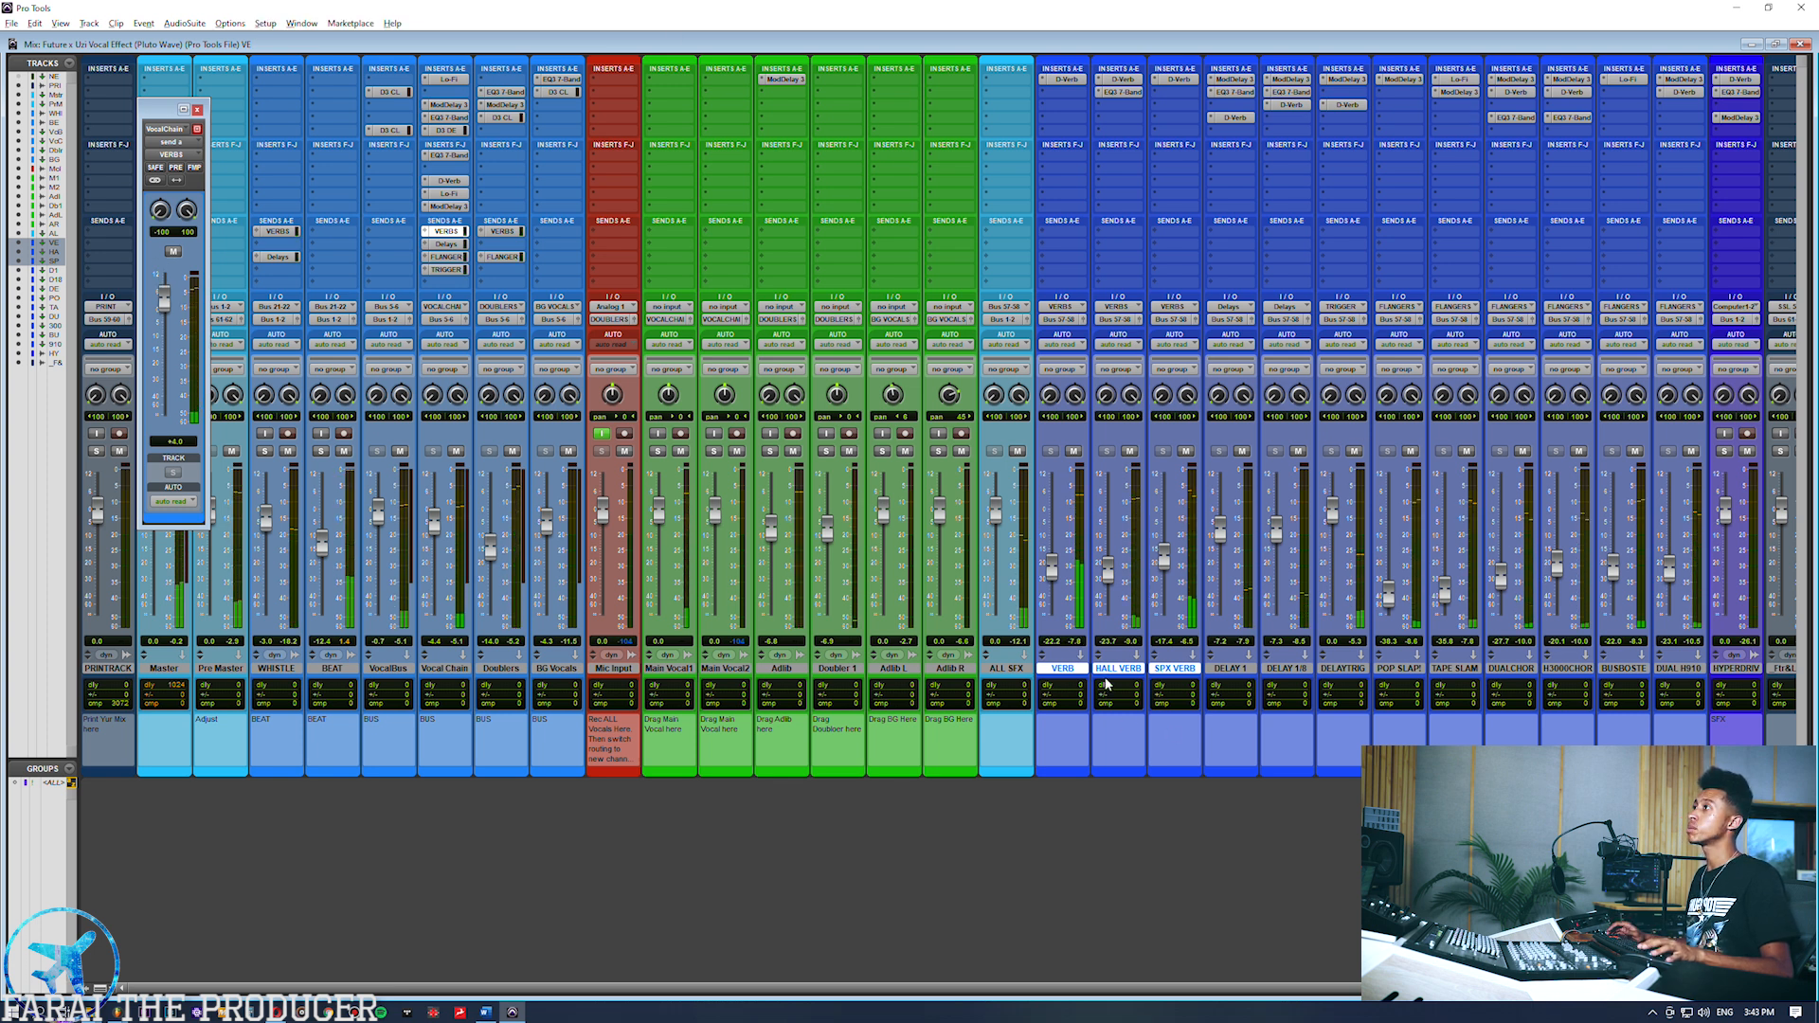
Select the HALL VERB channel and try raising its fader during playback.
{"action": "left_click", "coordinate": [1012, 669]}
{"action": "left_click", "coordinate": [1128, 669]}
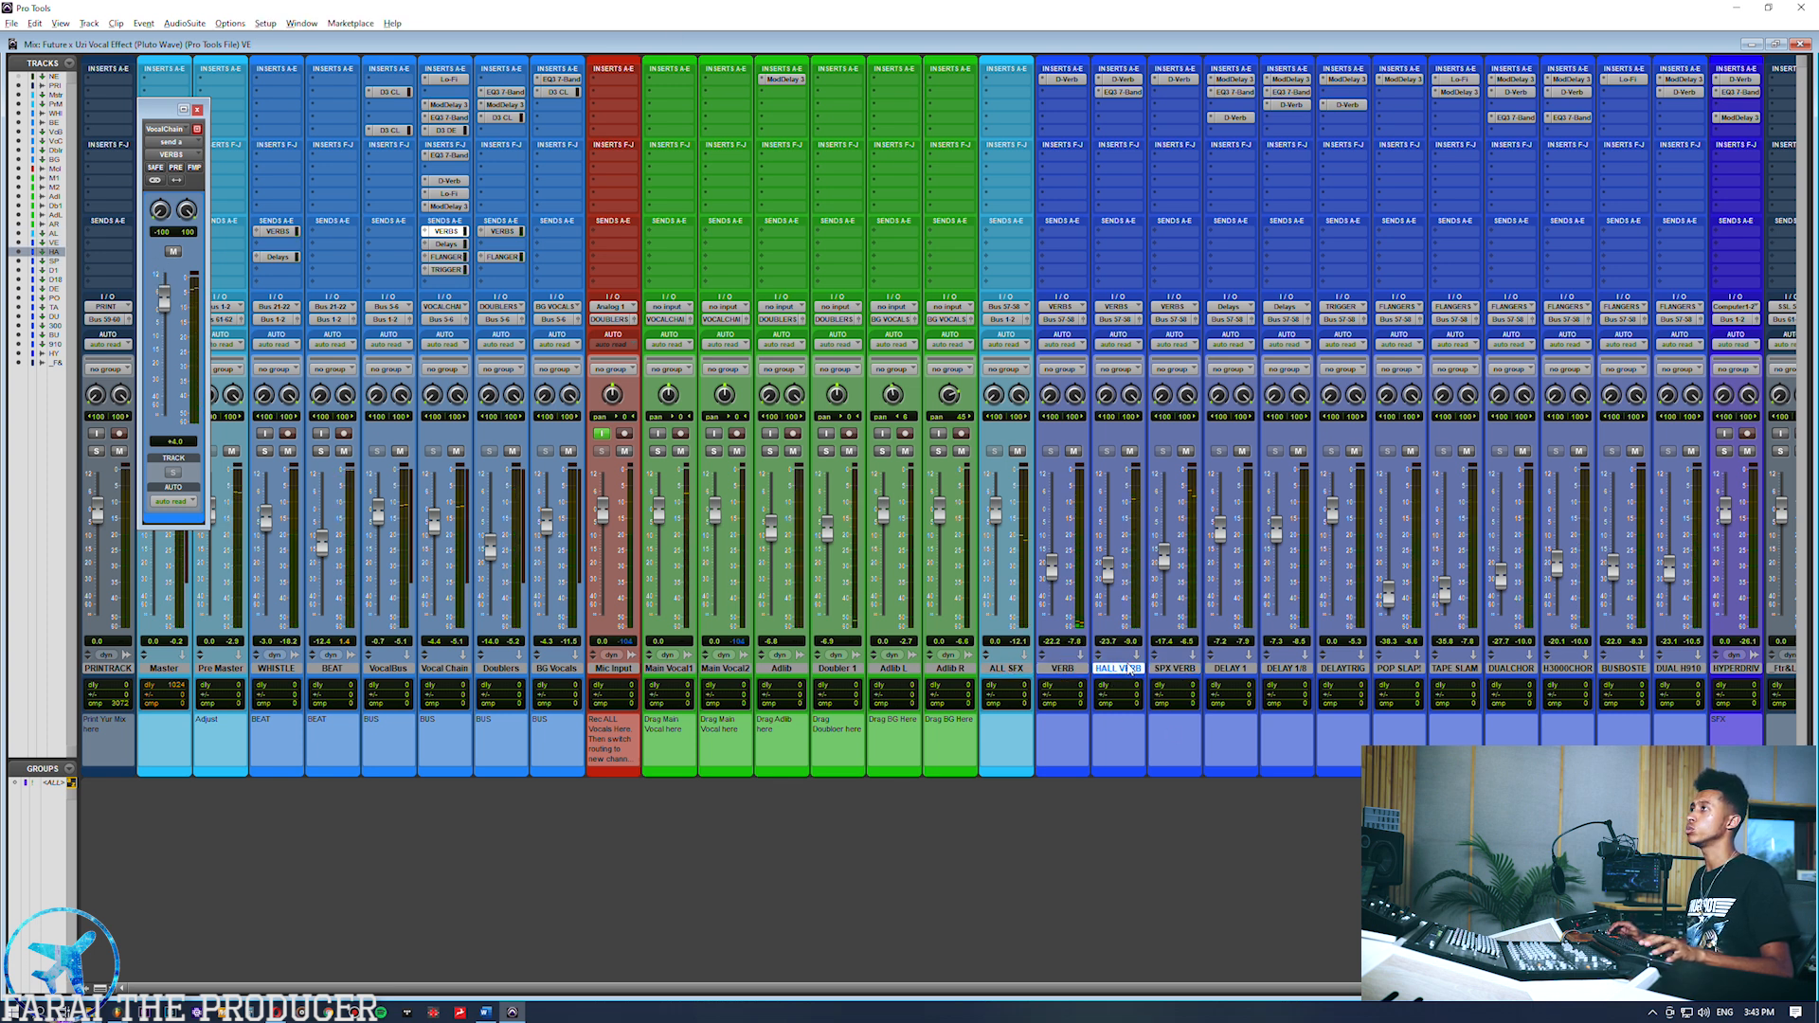
{"action": "key", "text": "space"}
{"action": "left_click_drag", "start_coordinate": [1107, 572], "coordinate": [1107, 500]}
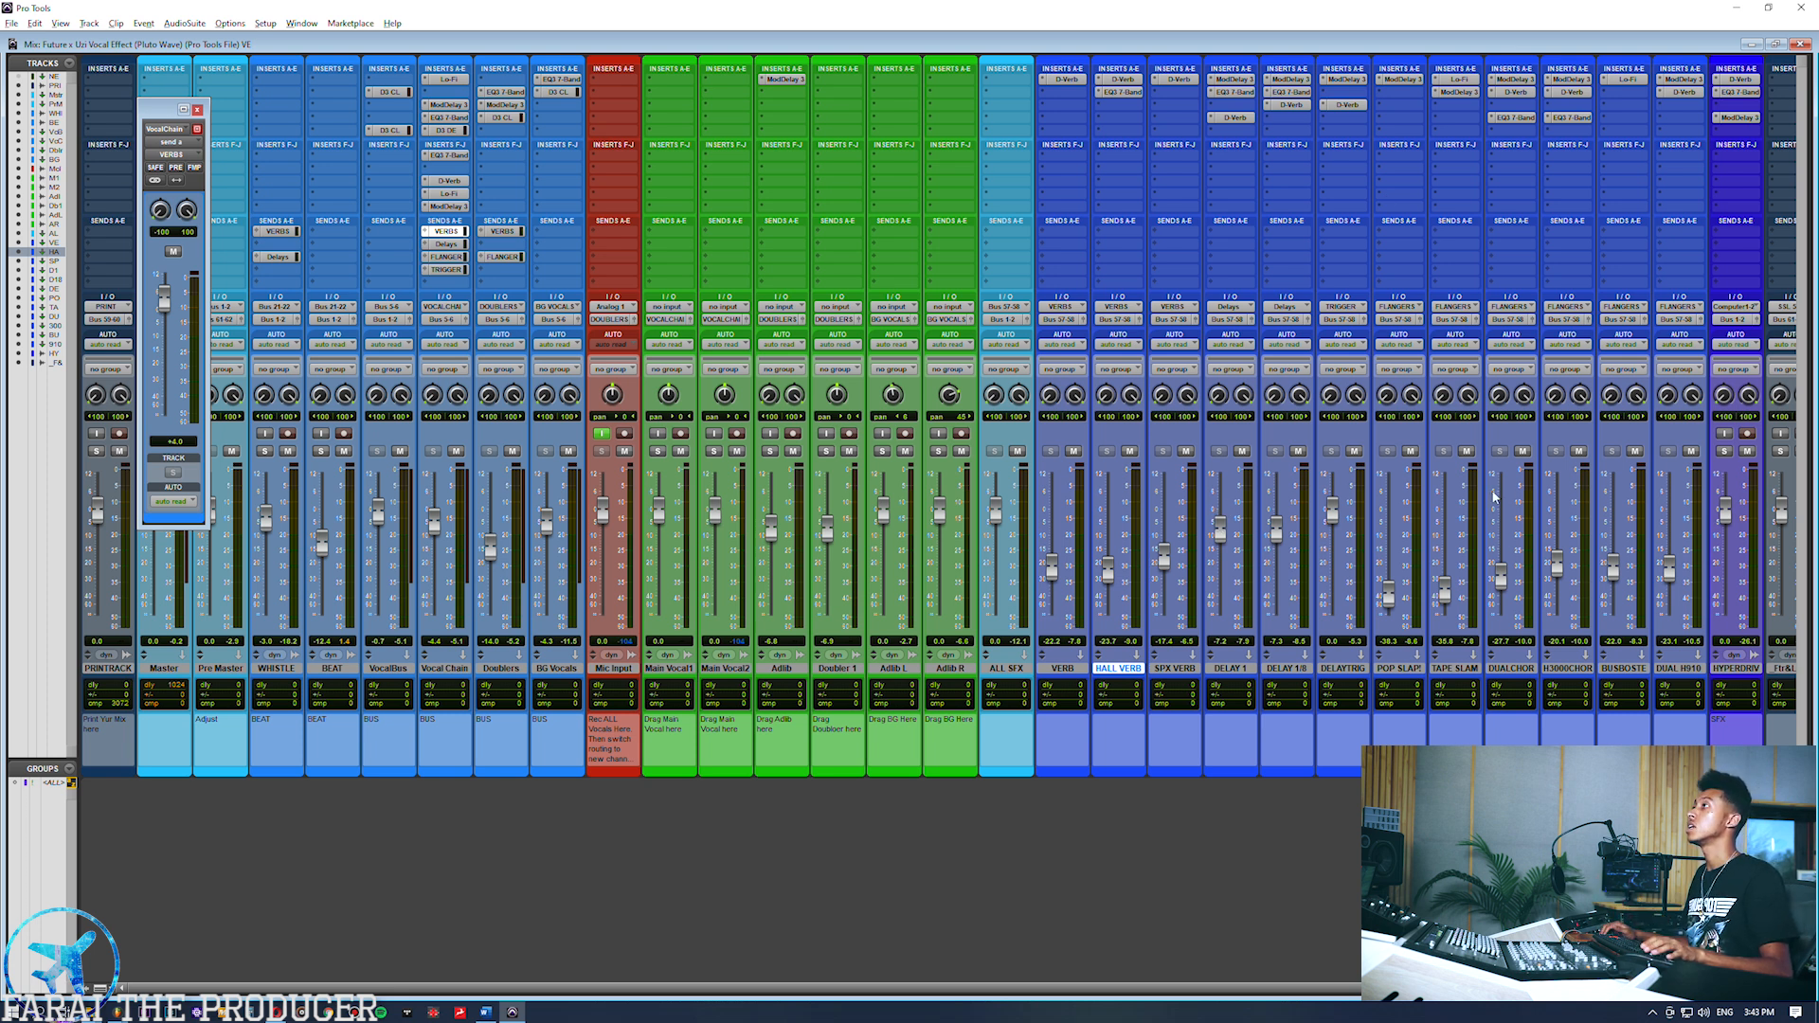
Raise the Vocal Chain's FLANGERS send to +12.0 dB, dismissing the backup error, and close the send window.
{"action": "left_click", "coordinate": [444, 245]}
{"action": "left_click", "coordinate": [446, 257]}
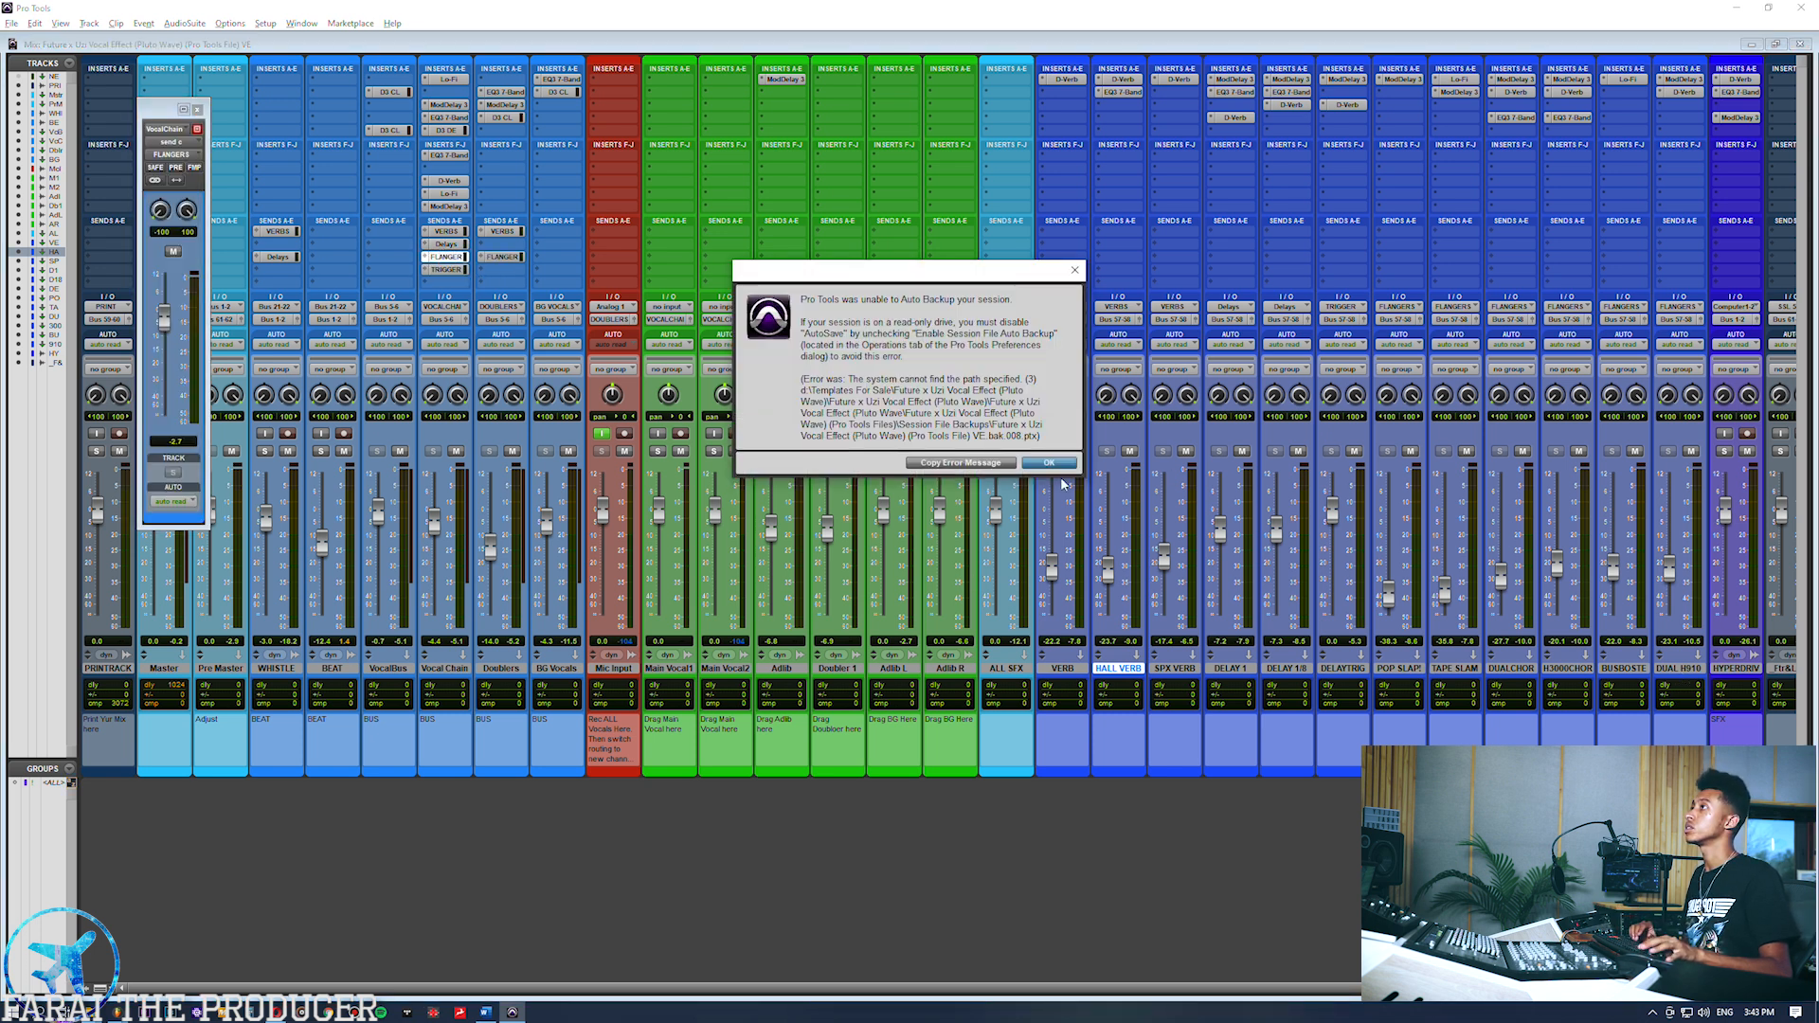
{"action": "left_click", "coordinate": [1051, 464]}
{"action": "left_click_drag", "start_coordinate": [163, 315], "coordinate": [161, 277]}
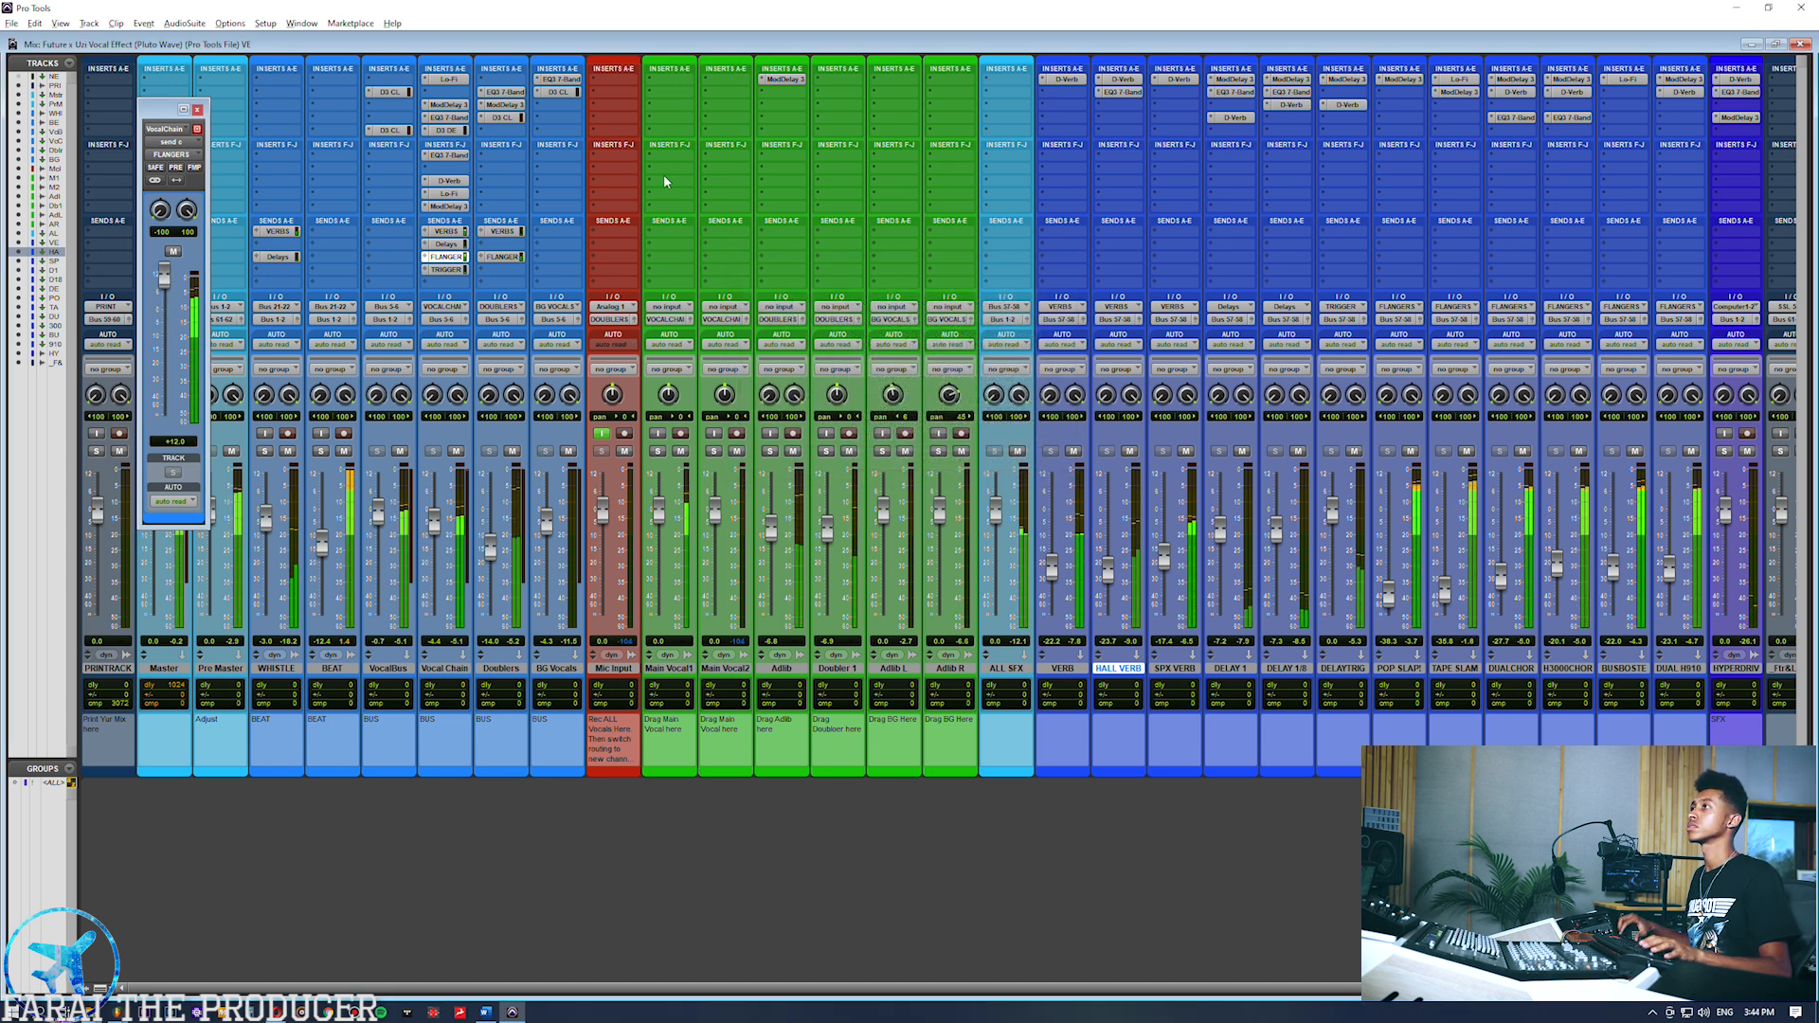
{"action": "left_click", "coordinate": [197, 110]}
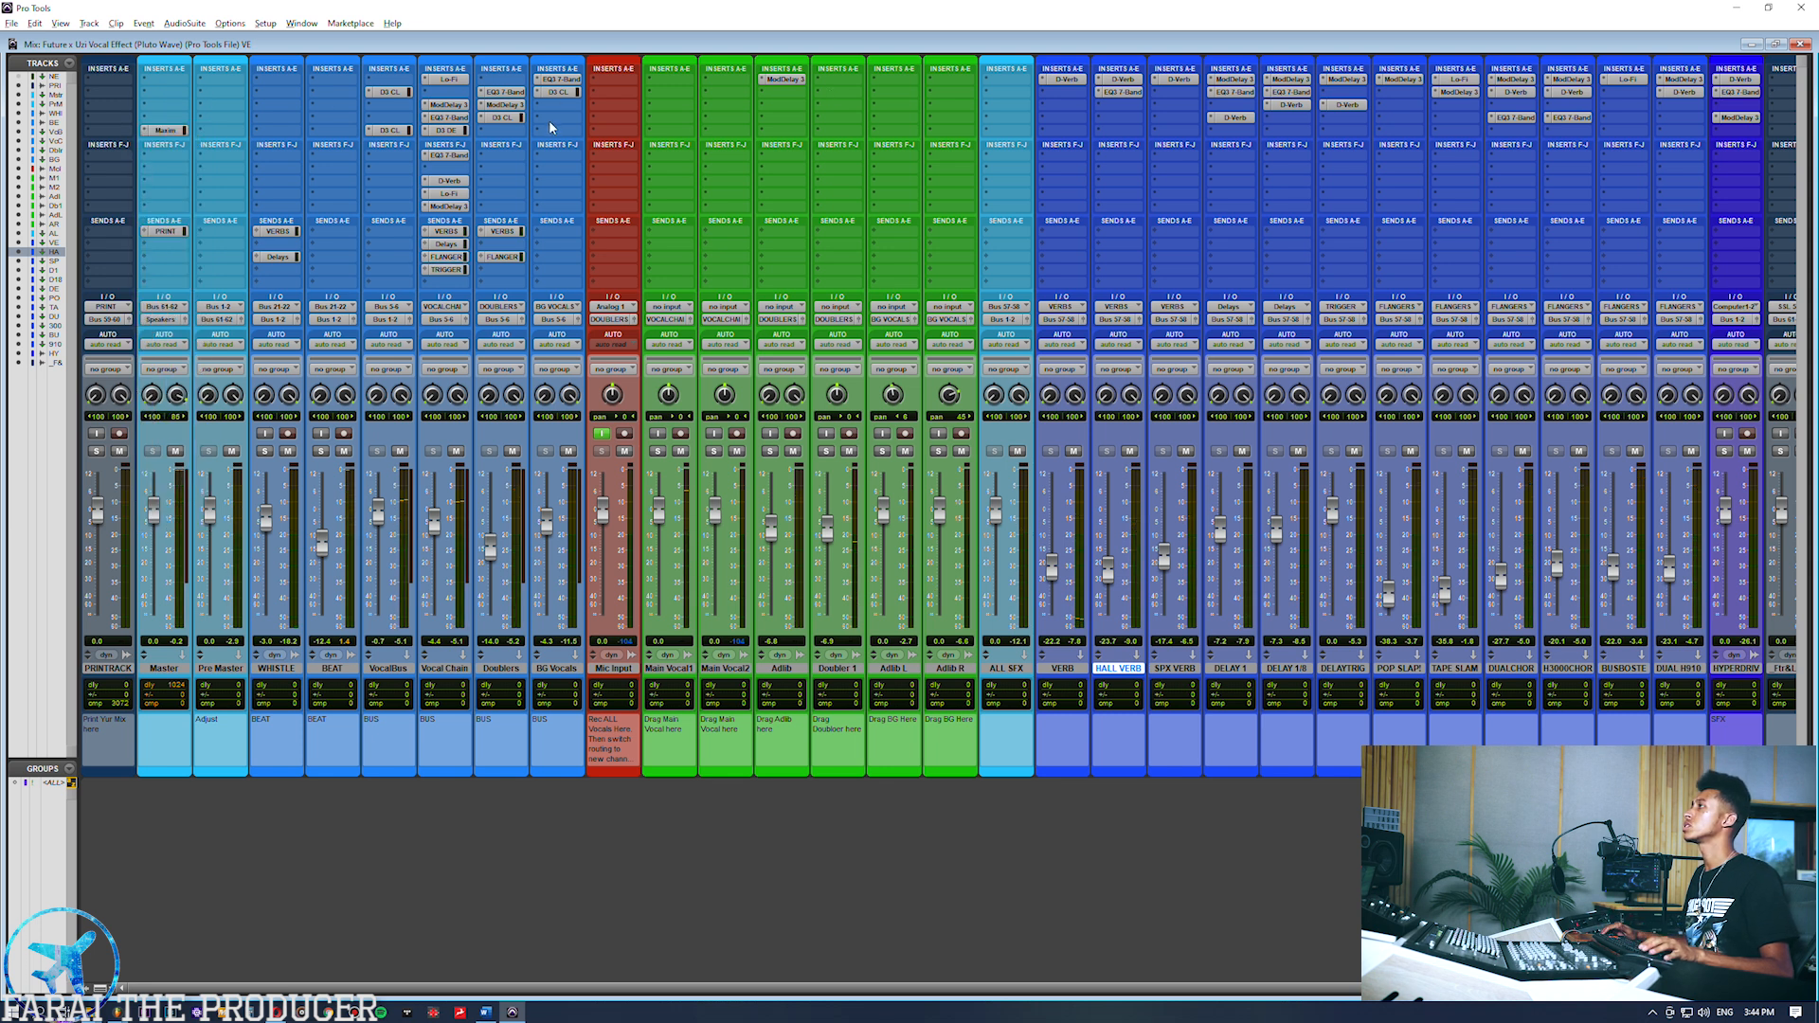
Open the Lo-Fi insert on the Vocal Chain channel and reposition its window to examine the settings.
{"action": "left_click", "coordinate": [449, 82]}
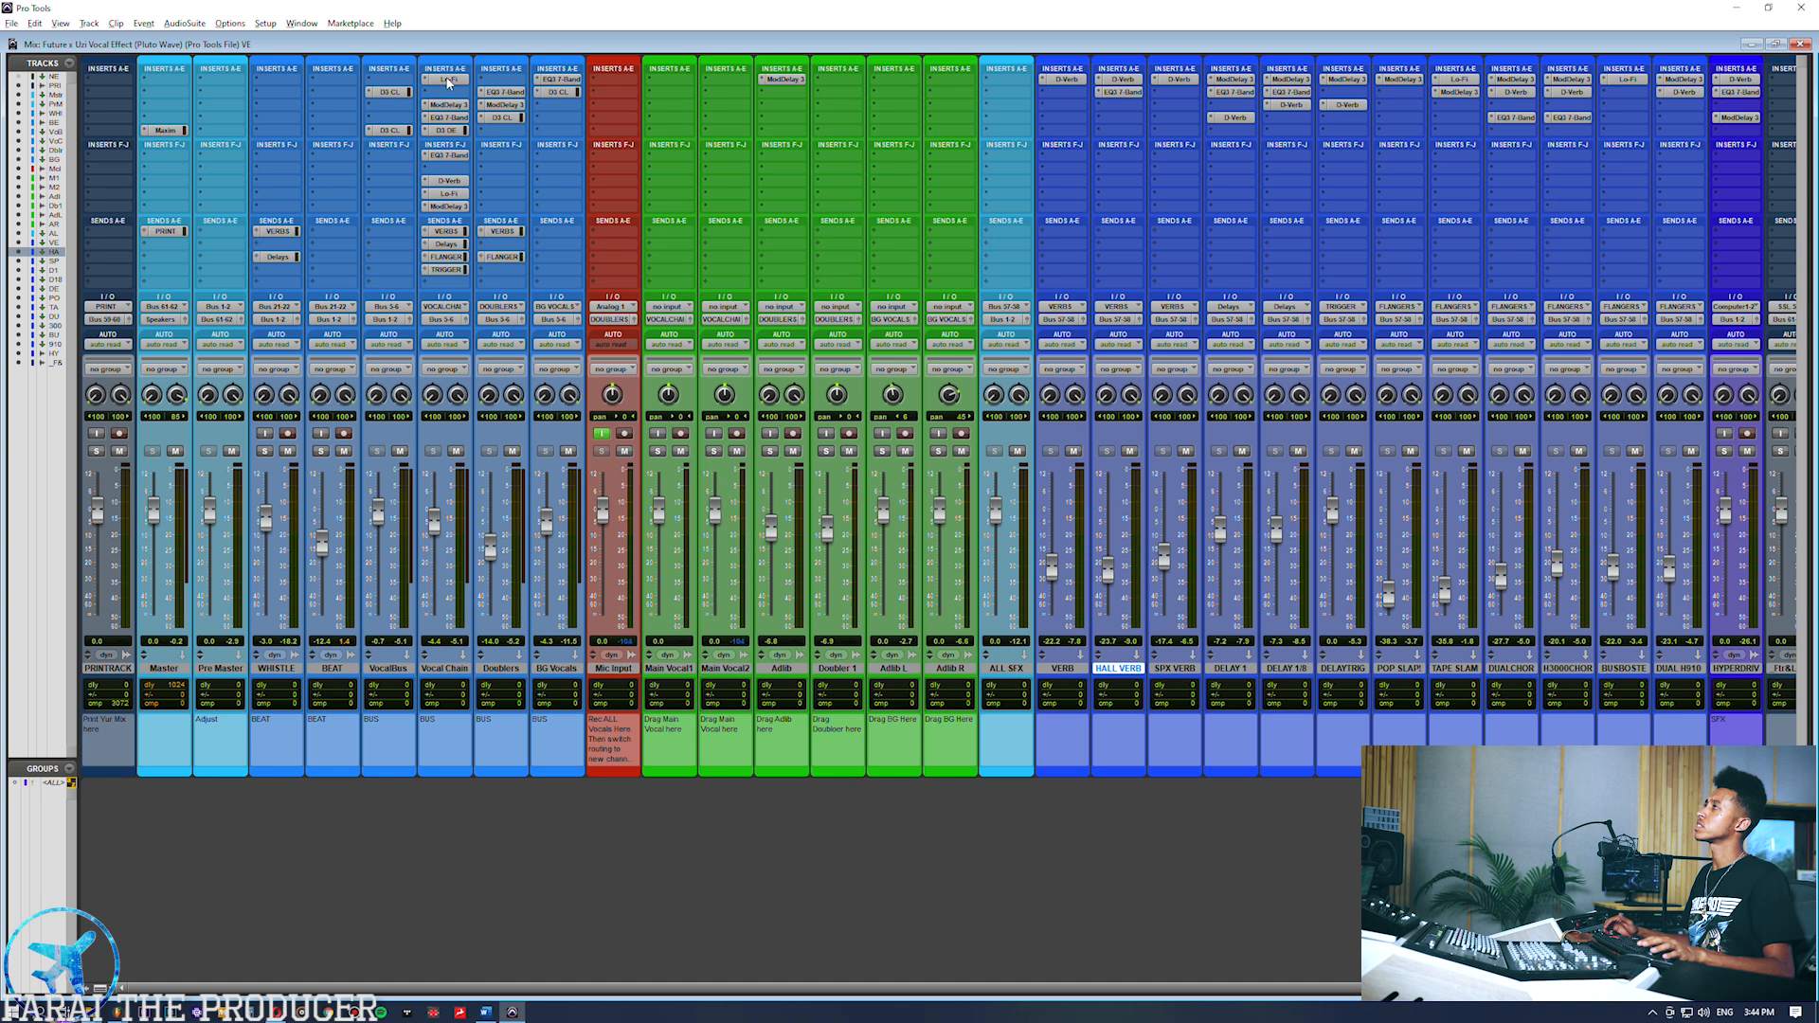
{"action": "left_click_drag", "start_coordinate": [650, 288], "coordinate": [775, 230]}
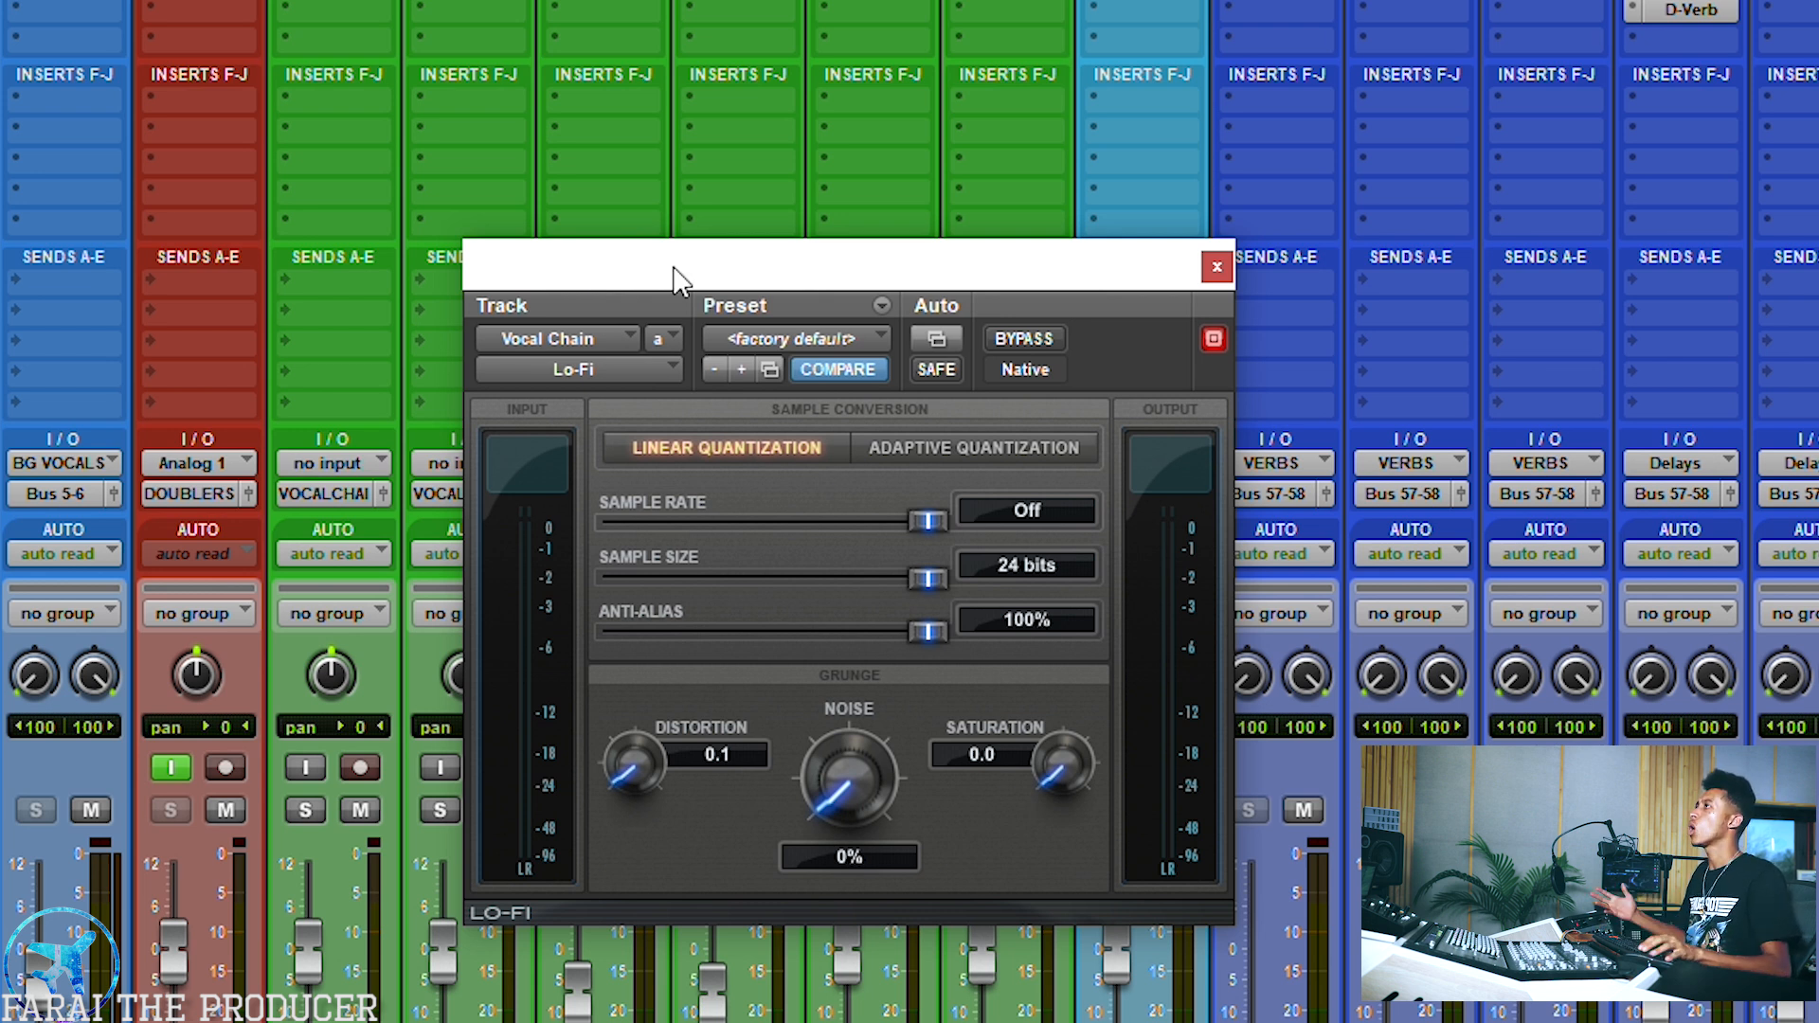
{"action": "left_click_drag", "start_coordinate": [635, 275], "coordinate": [612, 171]}
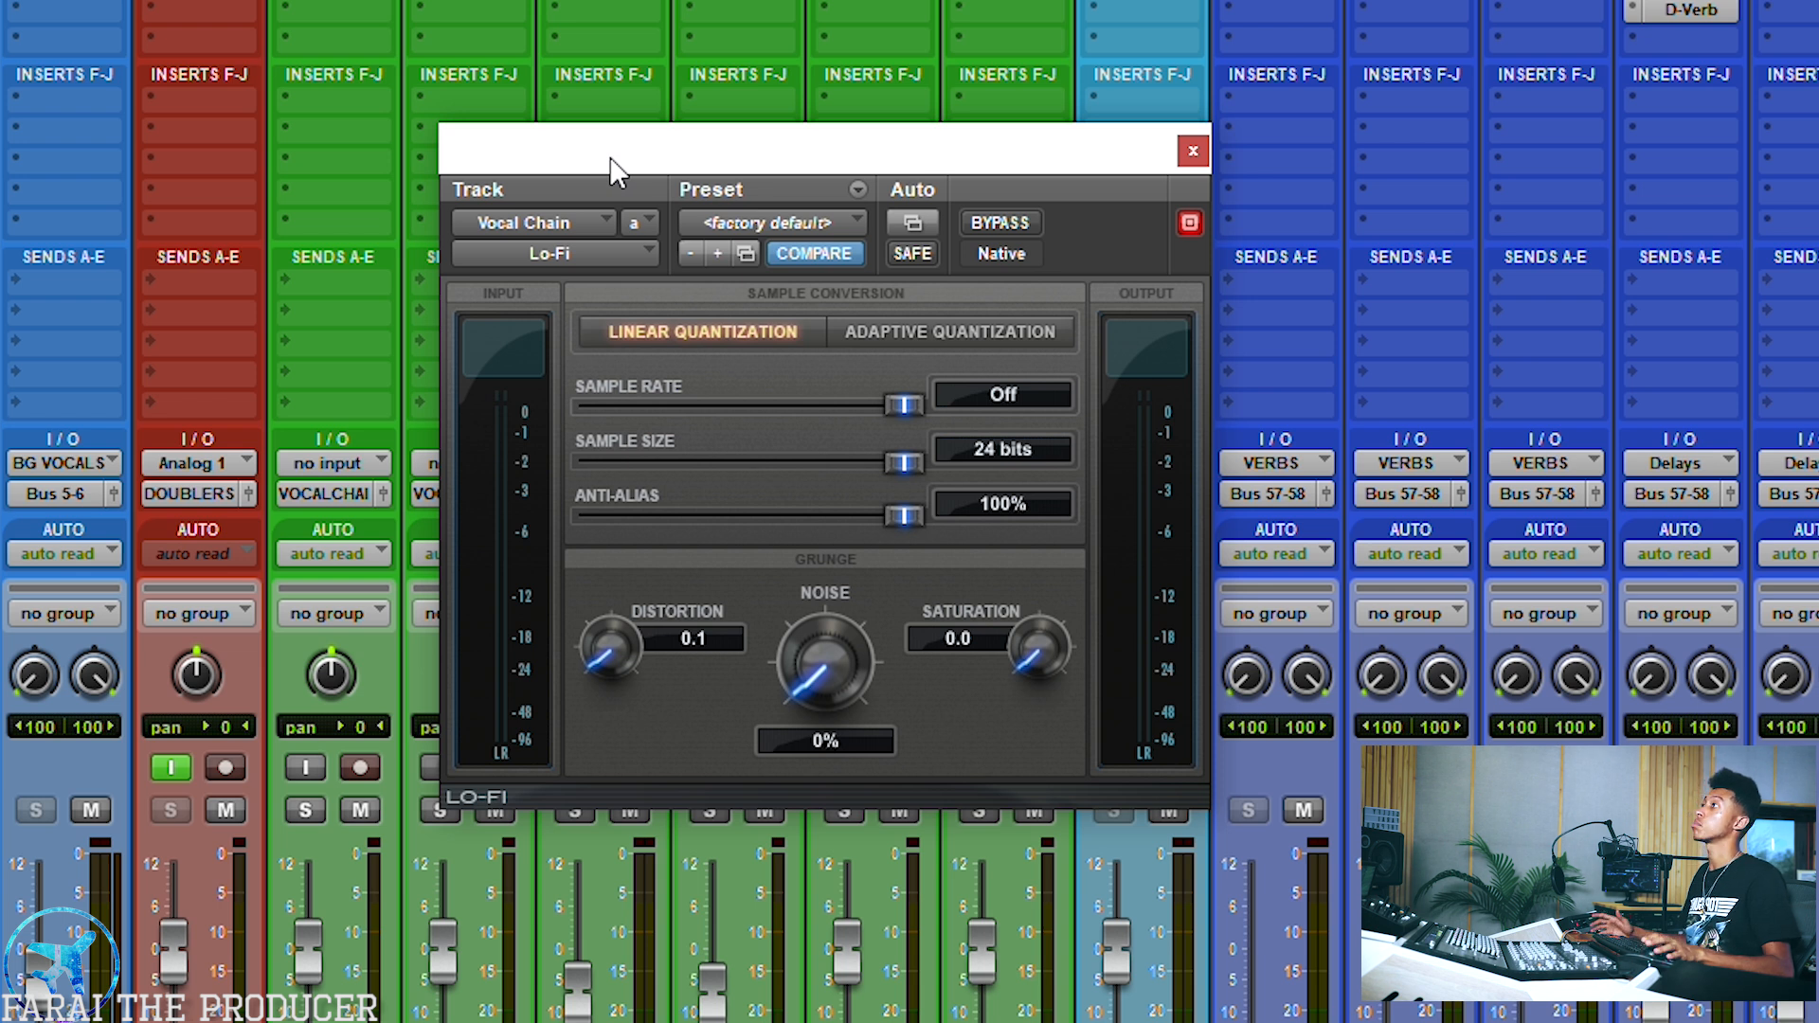
{"action": "left_click_drag", "start_coordinate": [607, 182], "coordinate": [555, 93]}
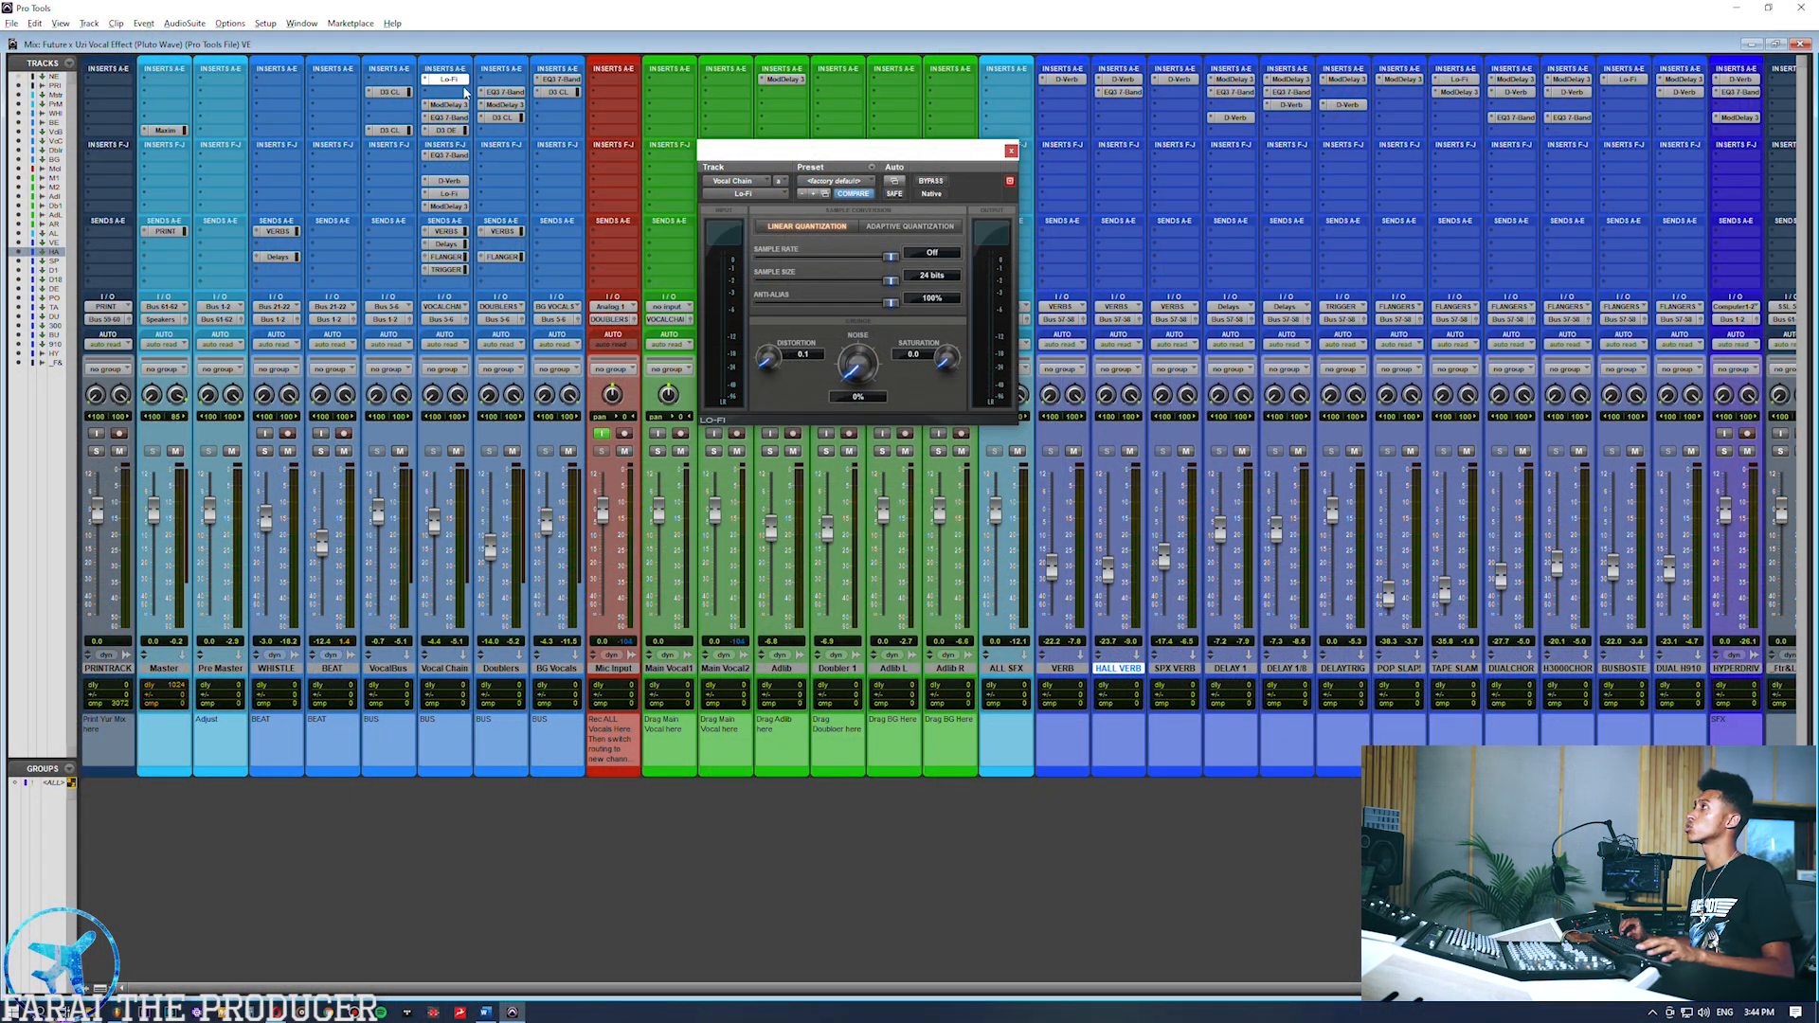
Bypass and re-enable Lo-Fi on the Vocal Chain during playback to compare the sound, and close the plug-in.
{"action": "left_click", "coordinate": [450, 78], "text": "ctrl"}
{"action": "key", "text": "space"}
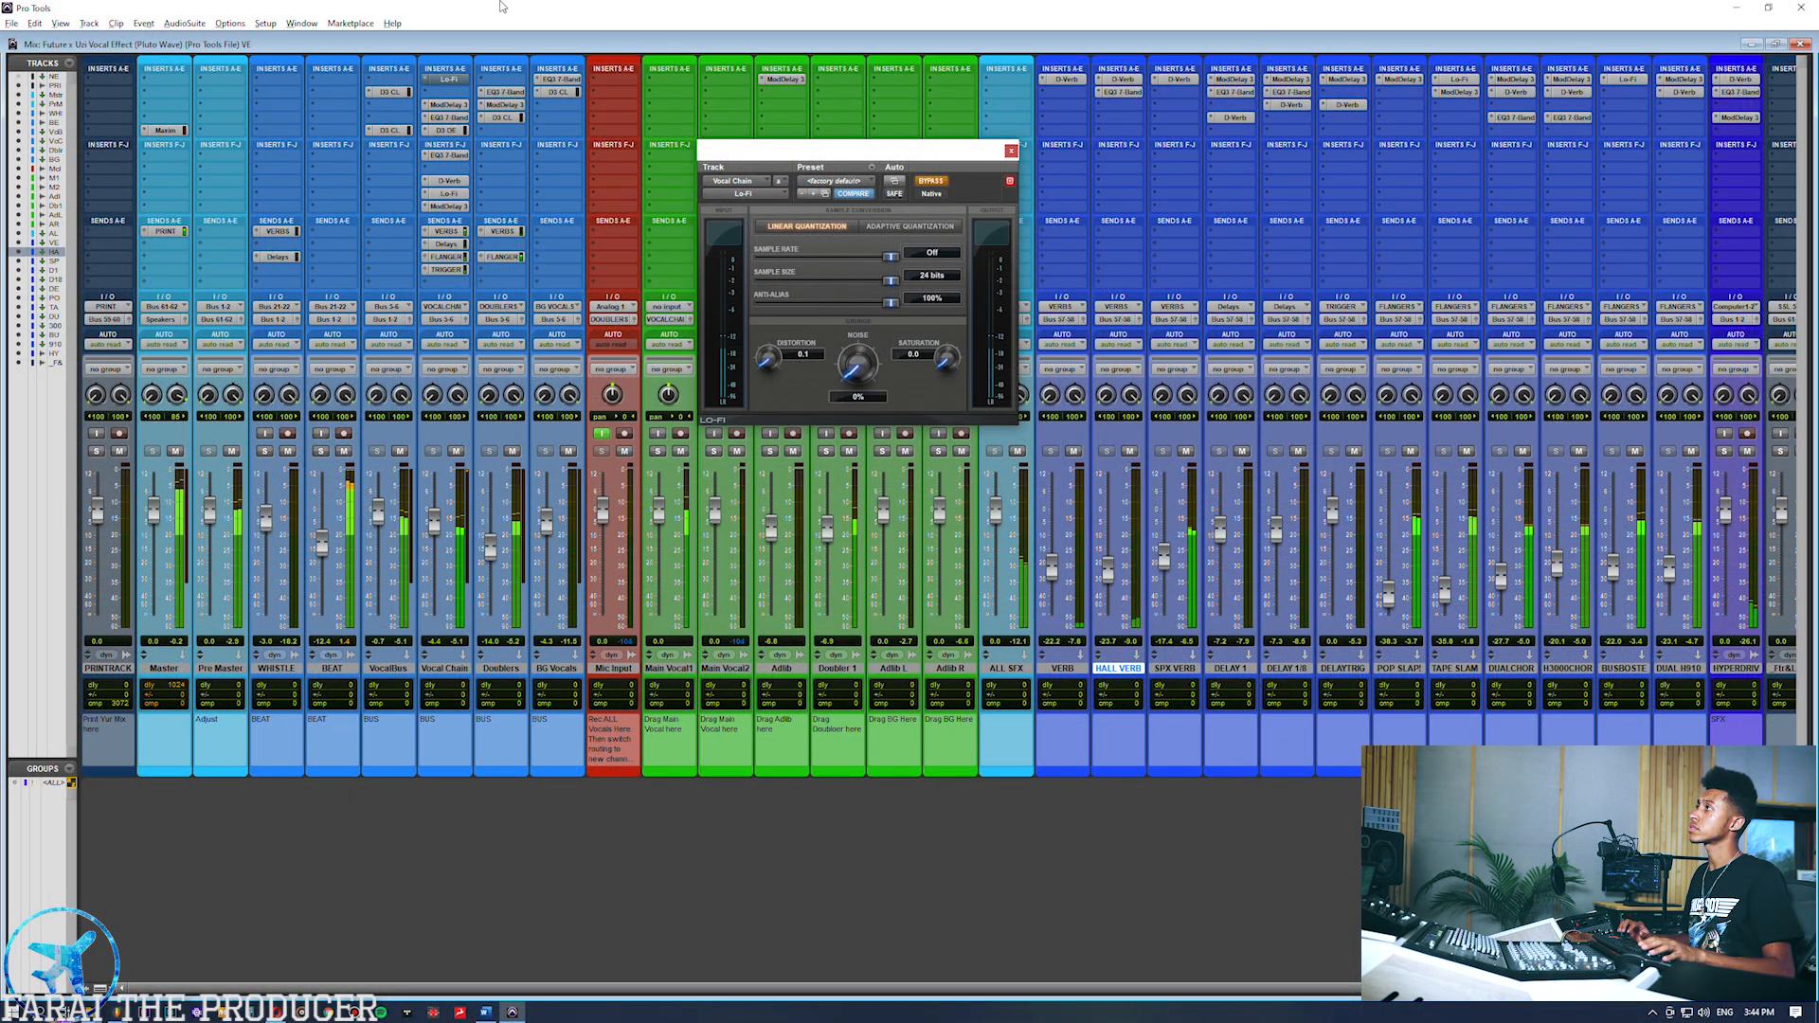
{"action": "left_click", "coordinate": [452, 78], "text": "ctrl"}
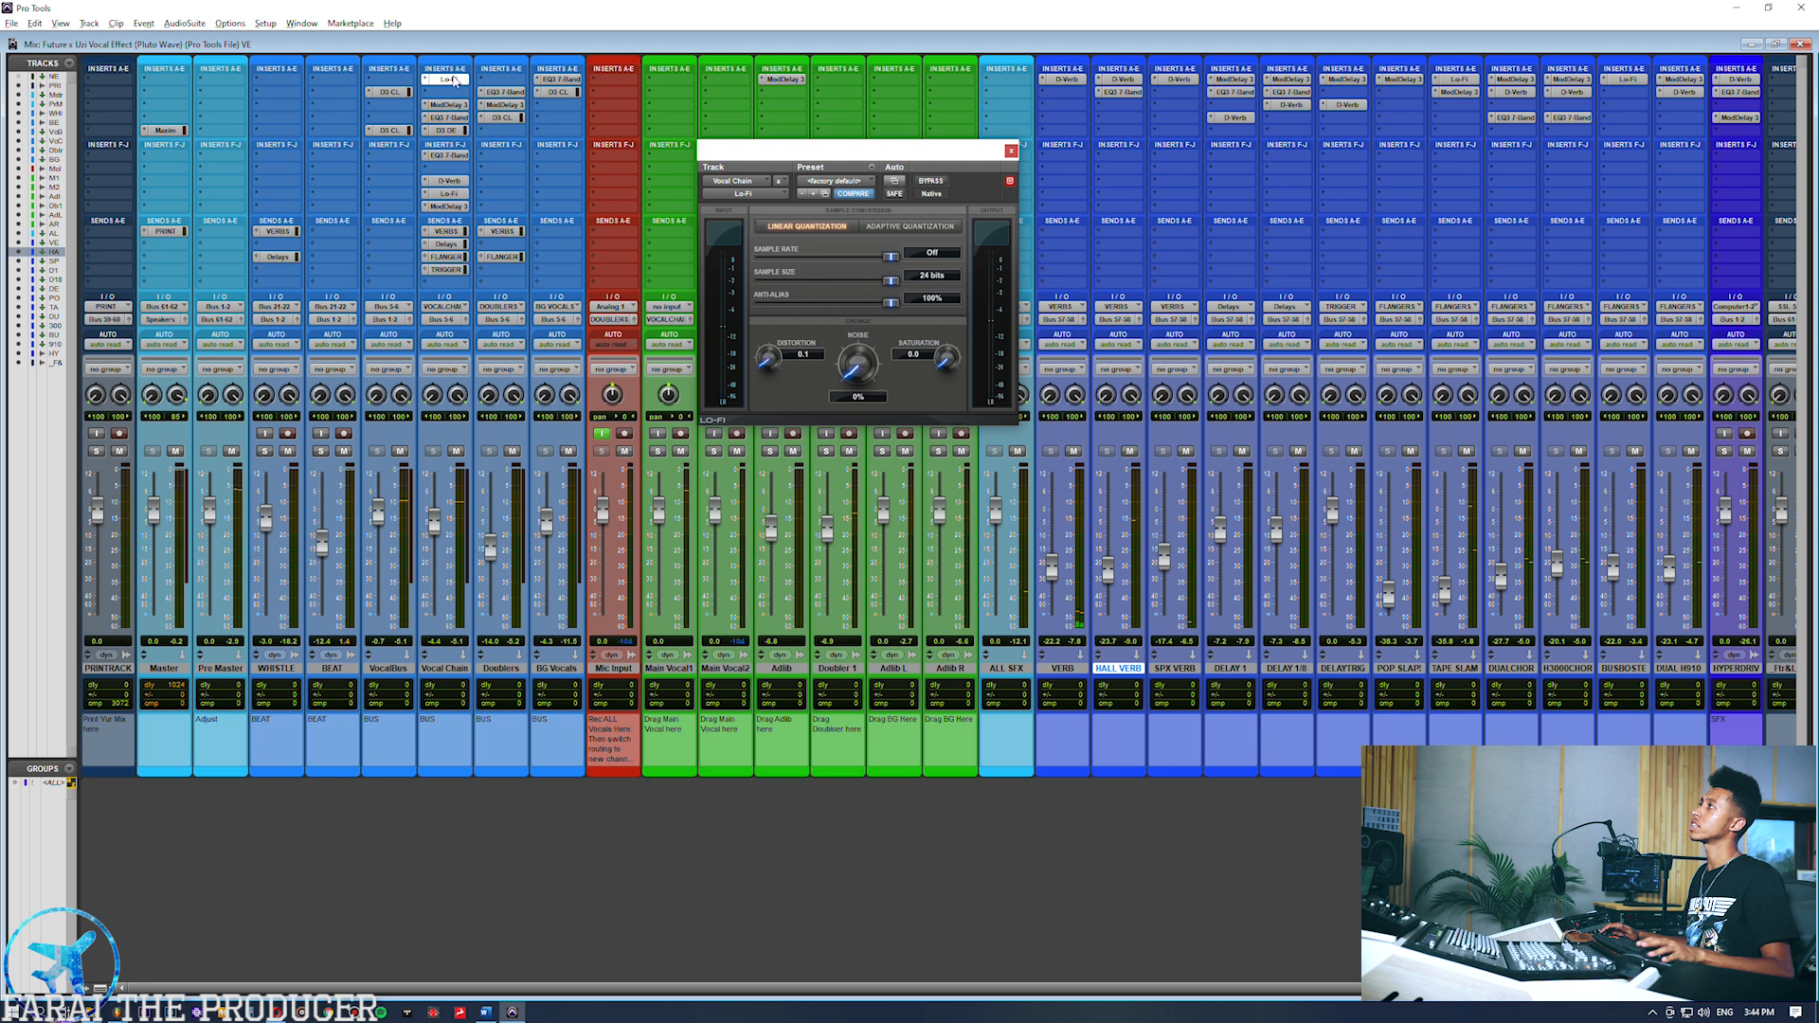
{"action": "left_click", "coordinate": [453, 78]}
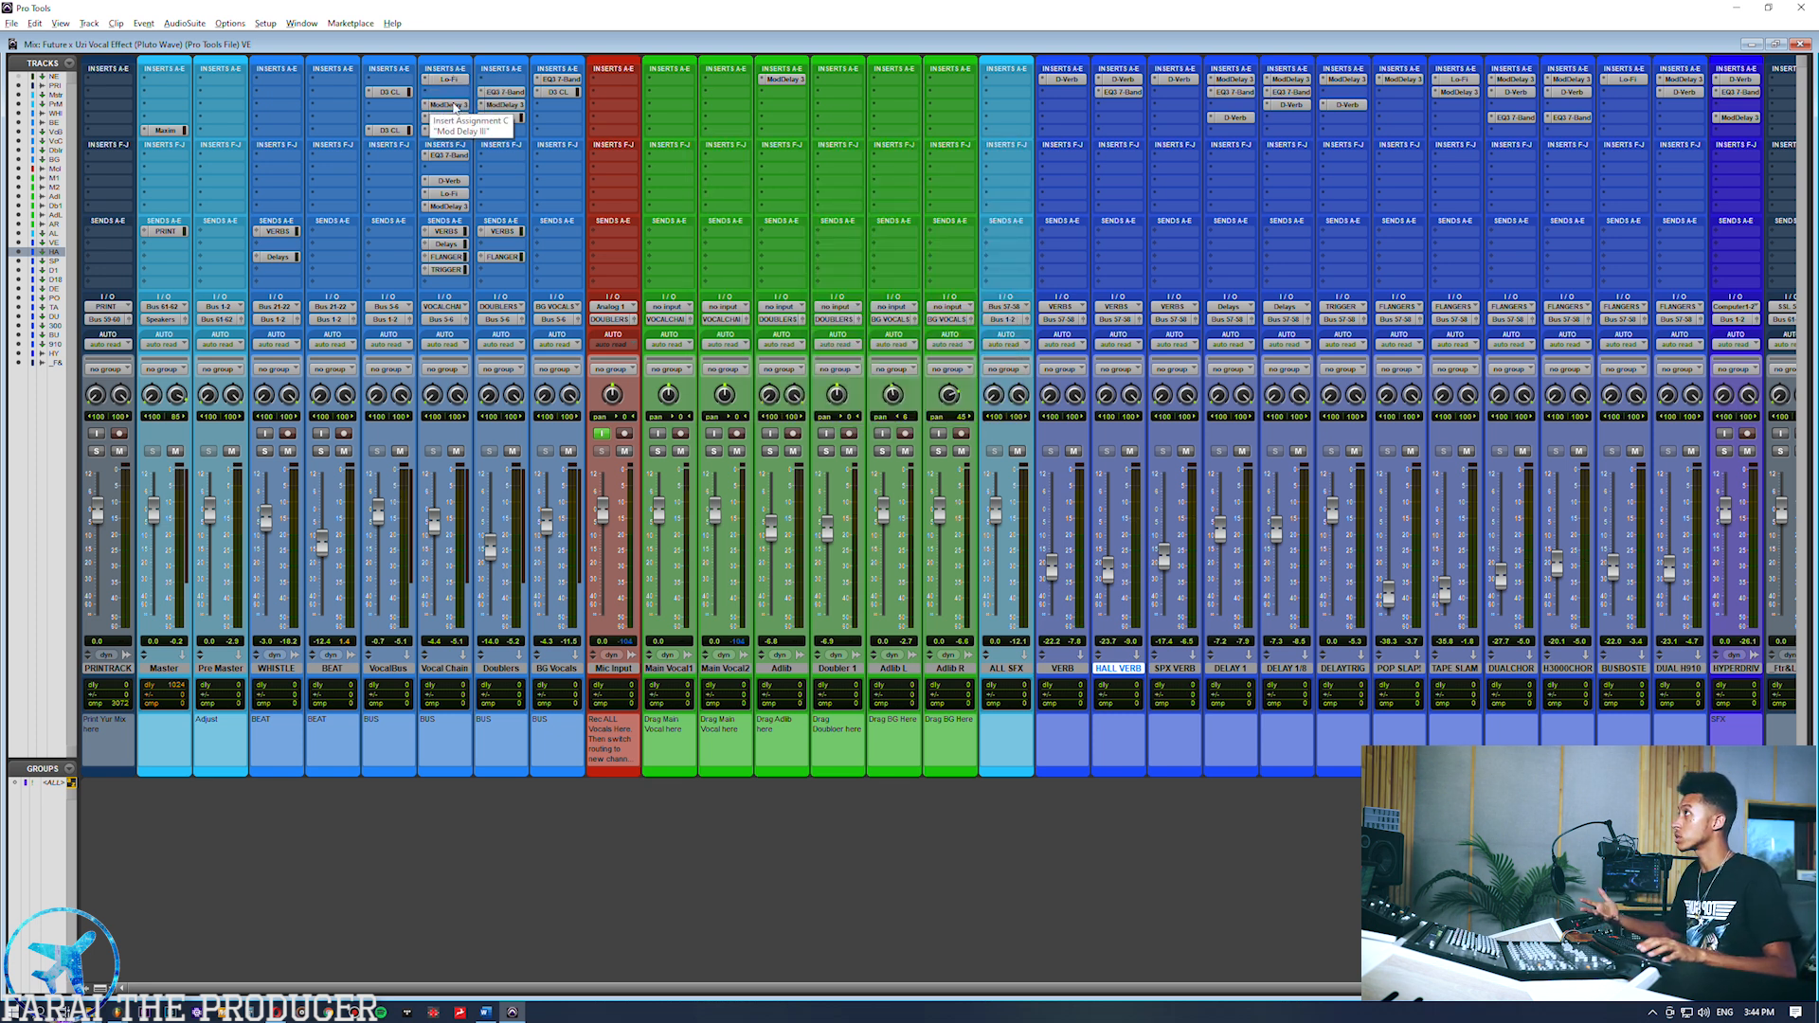
Open Mod Delay III on the Vocal Chain channel and raise its linked dry/wet mix to 29%.
{"action": "left_click", "coordinate": [448, 104]}
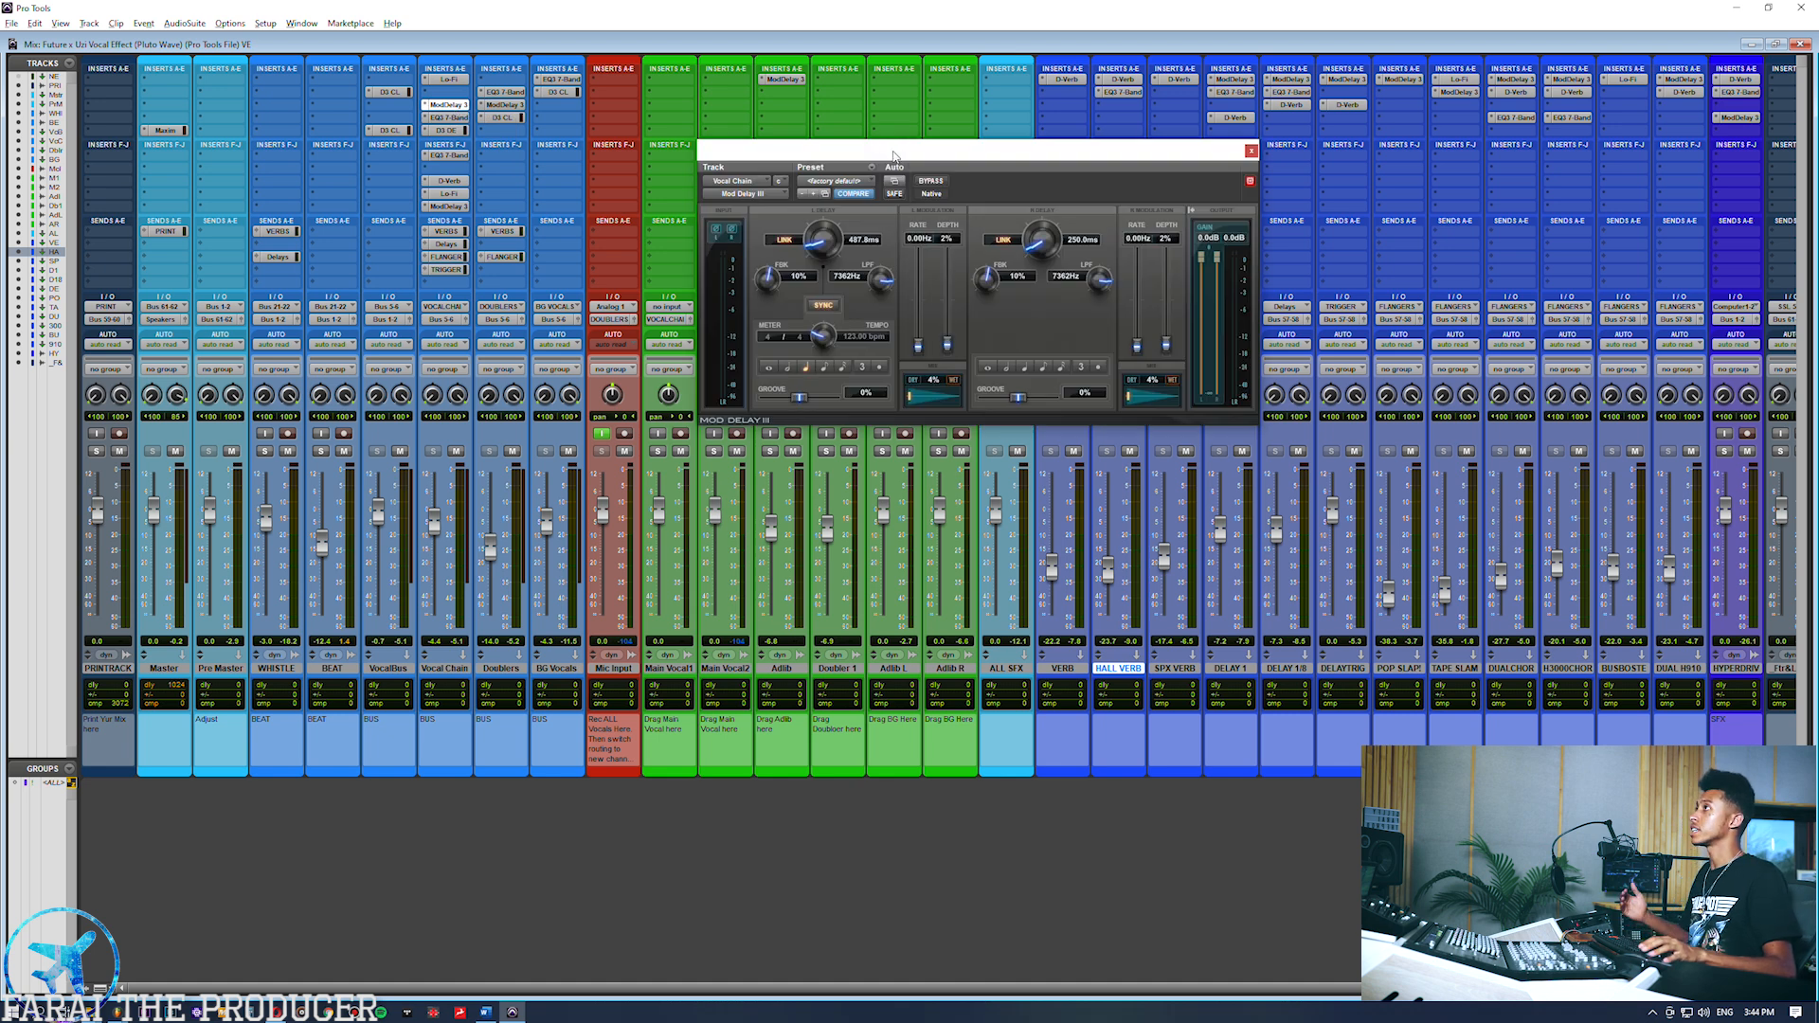
{"action": "left_click_drag", "start_coordinate": [893, 155], "coordinate": [883, 172]}
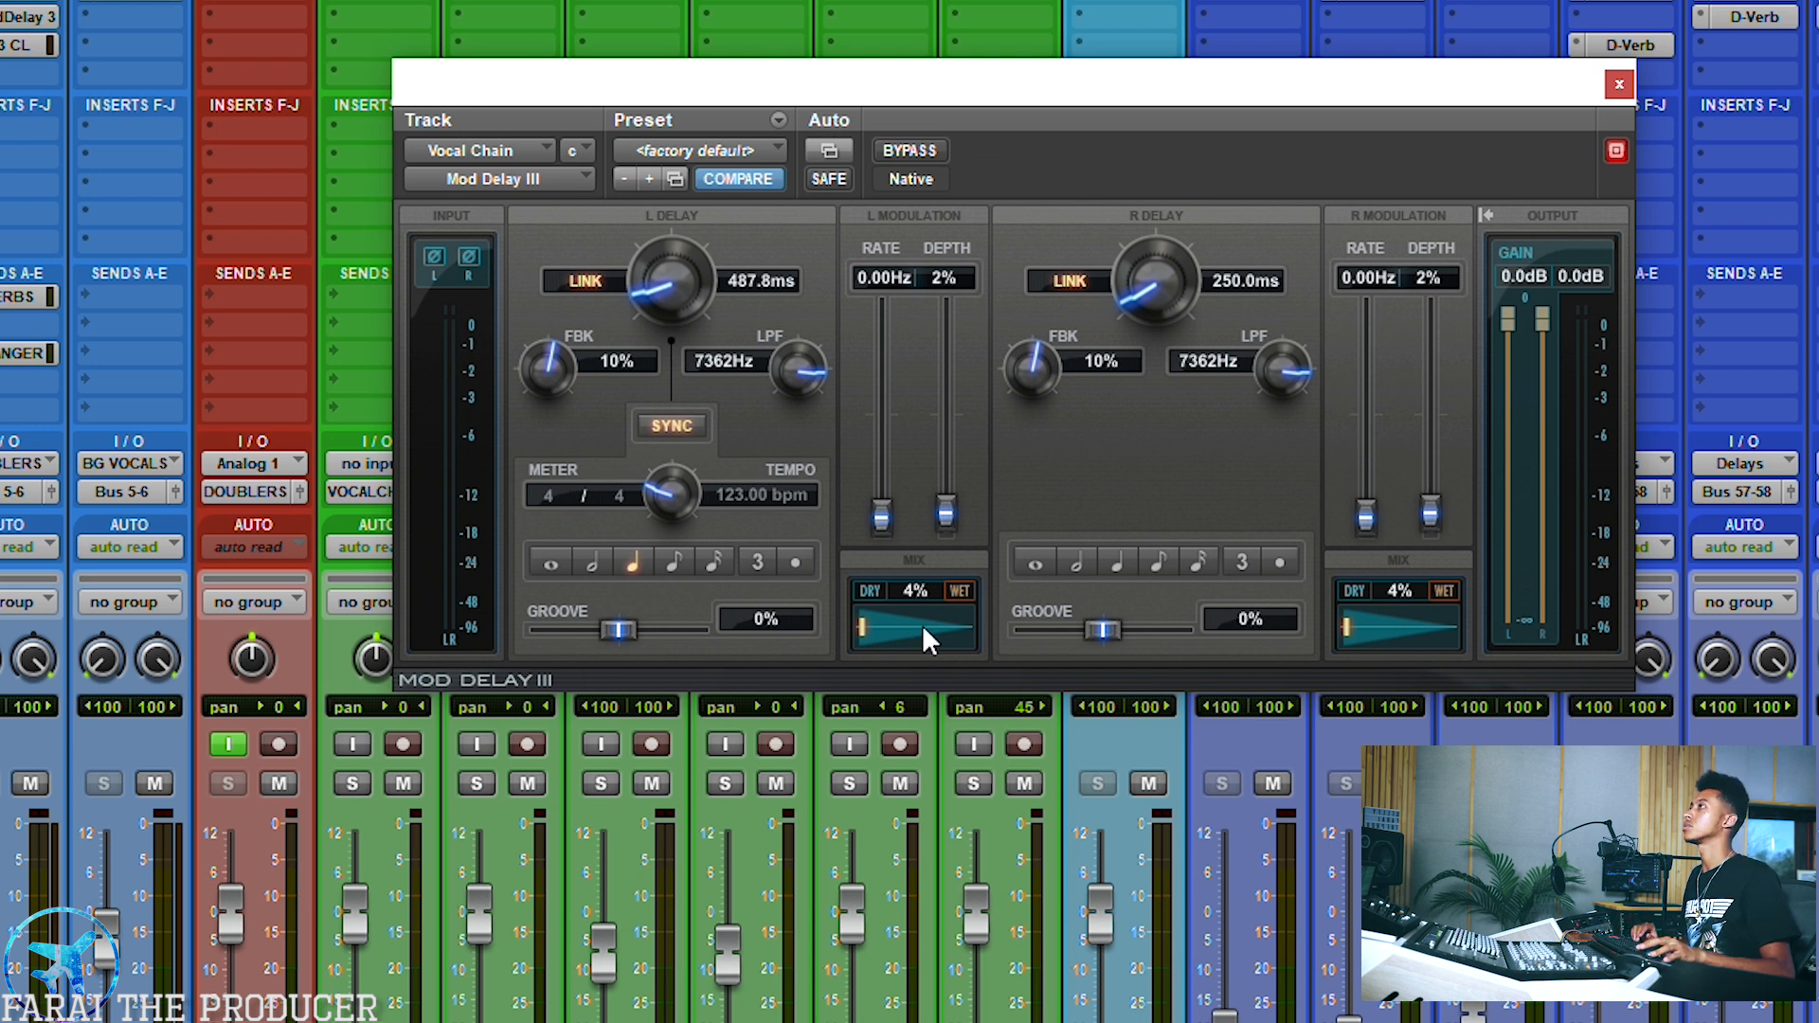
{"action": "left_click_drag", "start_coordinate": [857, 625], "coordinate": [891, 629]}
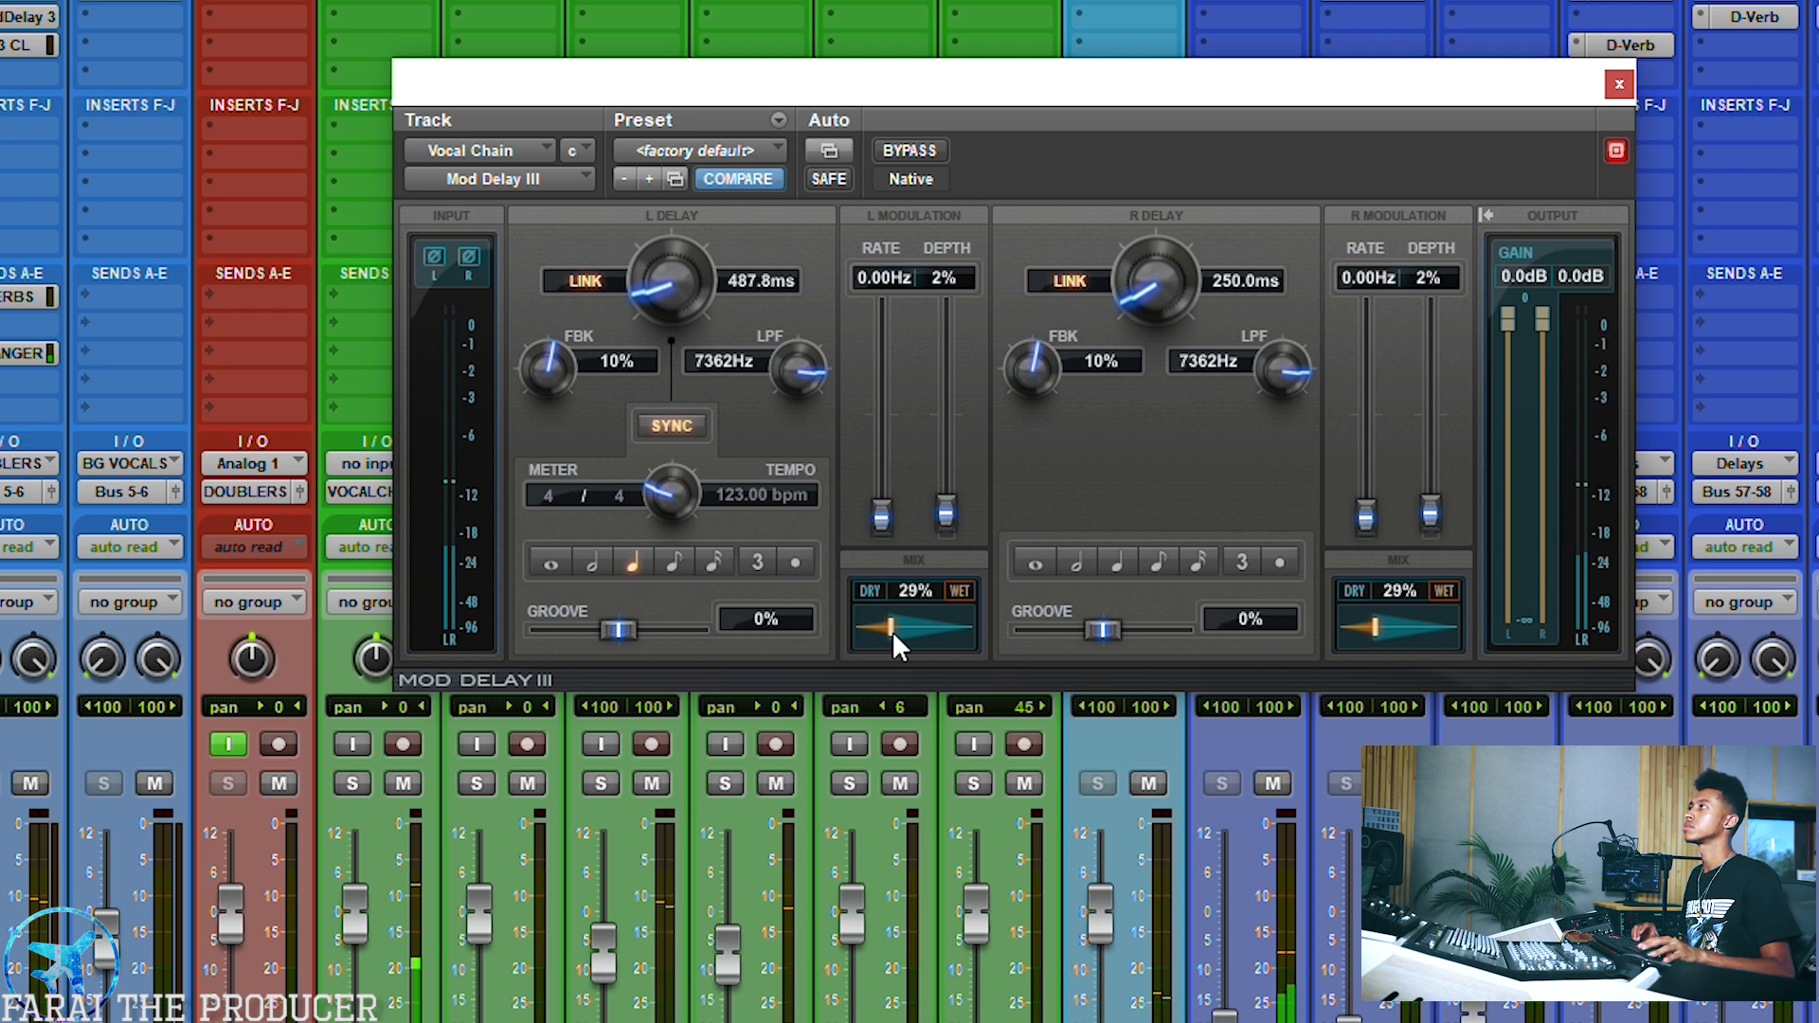
Set the linked dry/wet mix of Mod Delay III on the Vocal Chain channel to 4%.
{"action": "left_click", "coordinate": [896, 595]}
{"action": "type", "text": "4"}
{"action": "key", "text": "Return"}
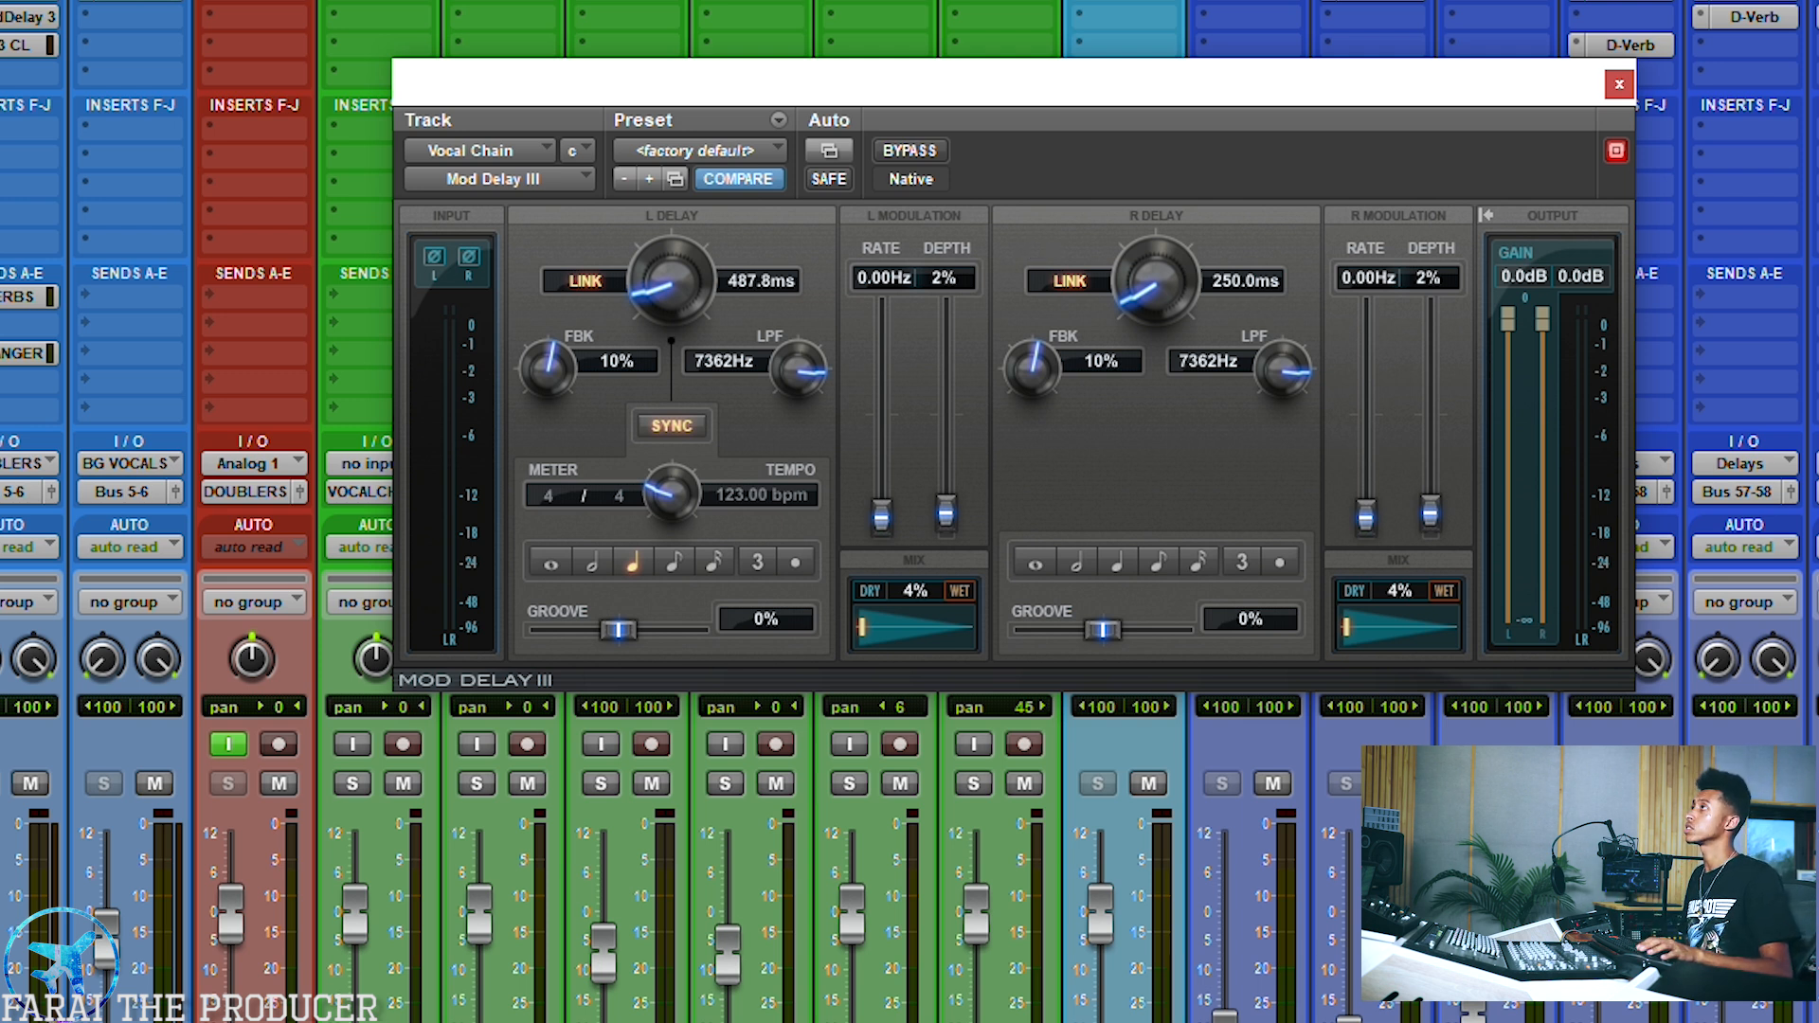
Close Mod Delay III, select the first section of the BEAT clip from 2|2|000 and play it back in the Edit window.
{"action": "key", "text": "ctrl+equal"}
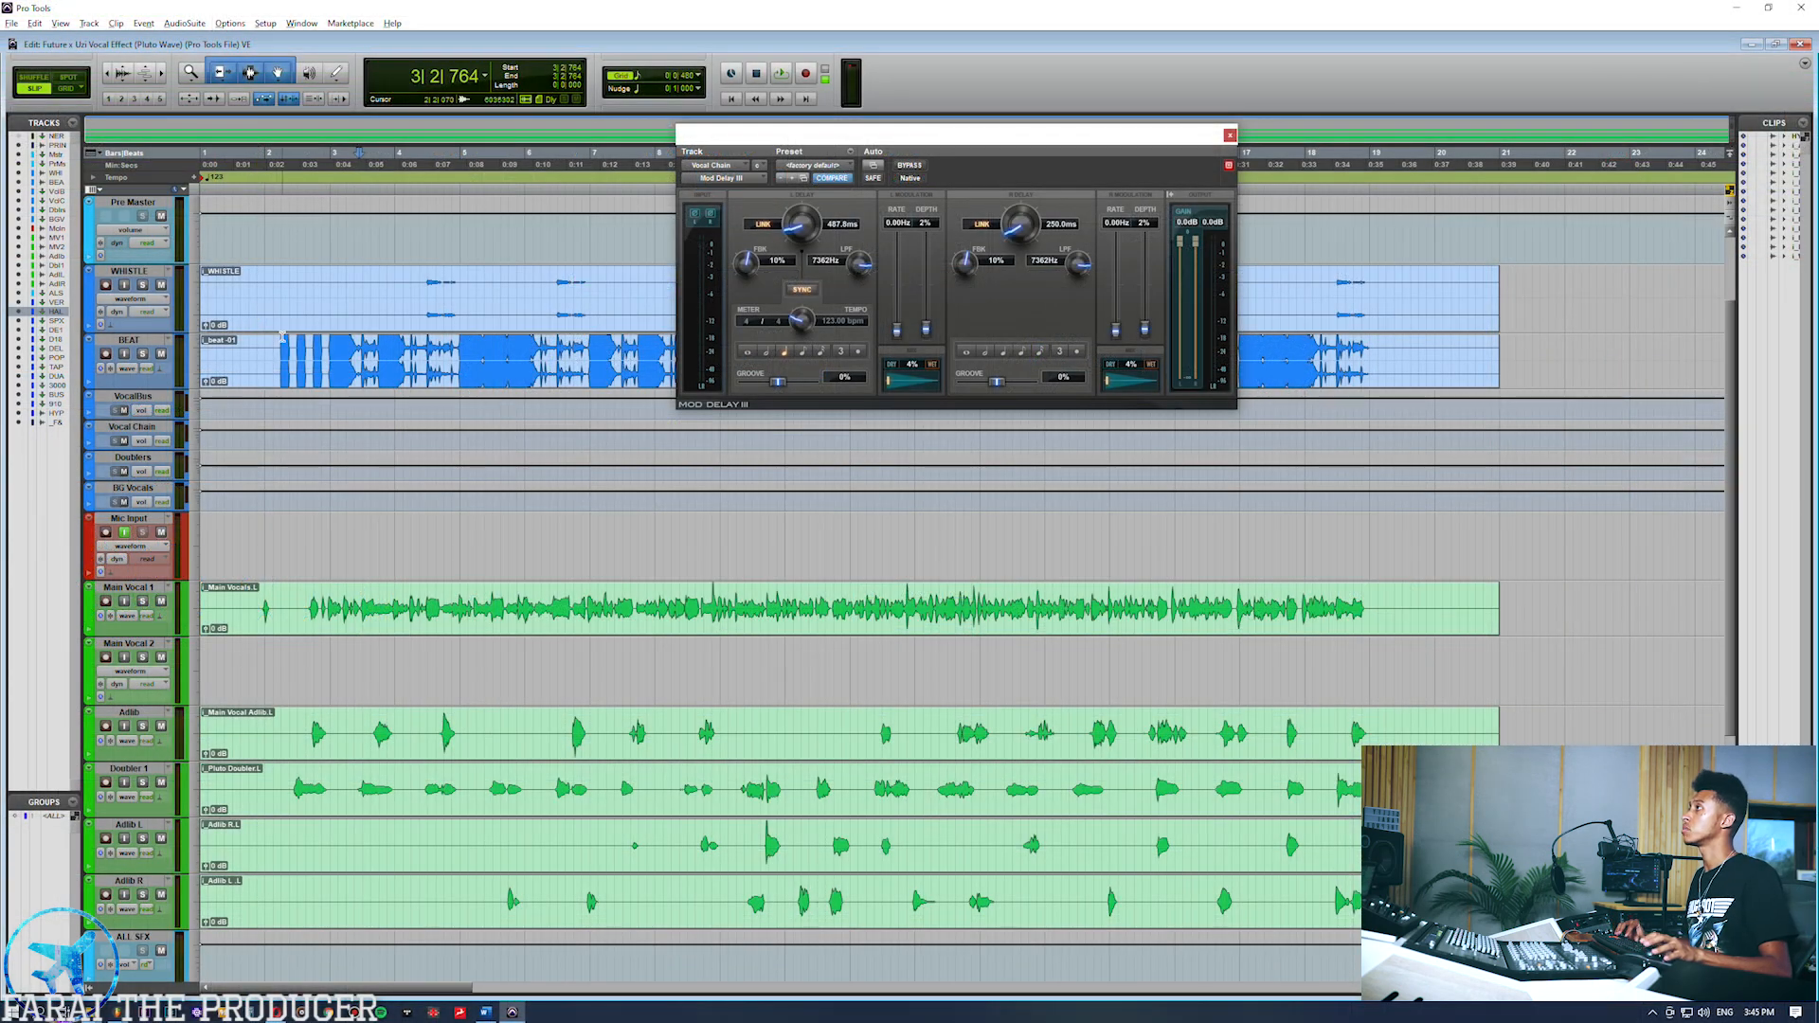
{"action": "left_click", "coordinate": [282, 335]}
{"action": "key", "text": "ctrl+bracketright"}
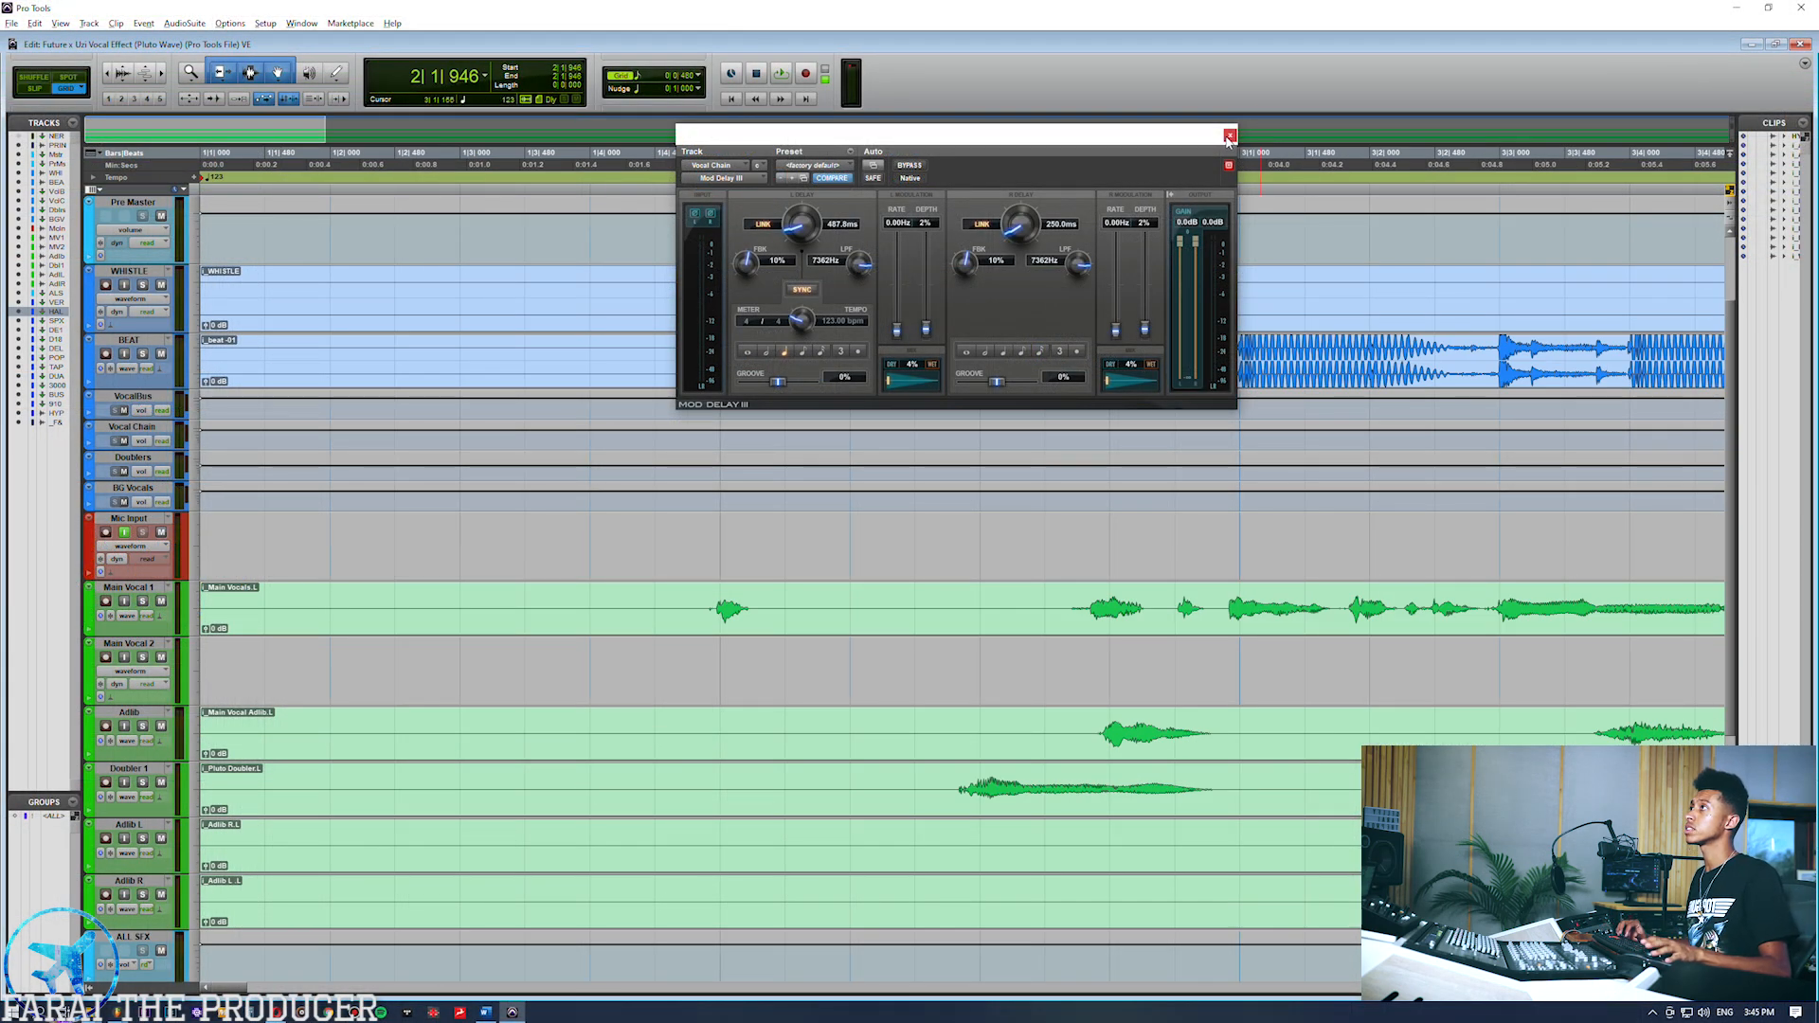
{"action": "left_click", "coordinate": [1229, 138]}
{"action": "left_click_drag", "start_coordinate": [849, 360], "coordinate": [1241, 353]}
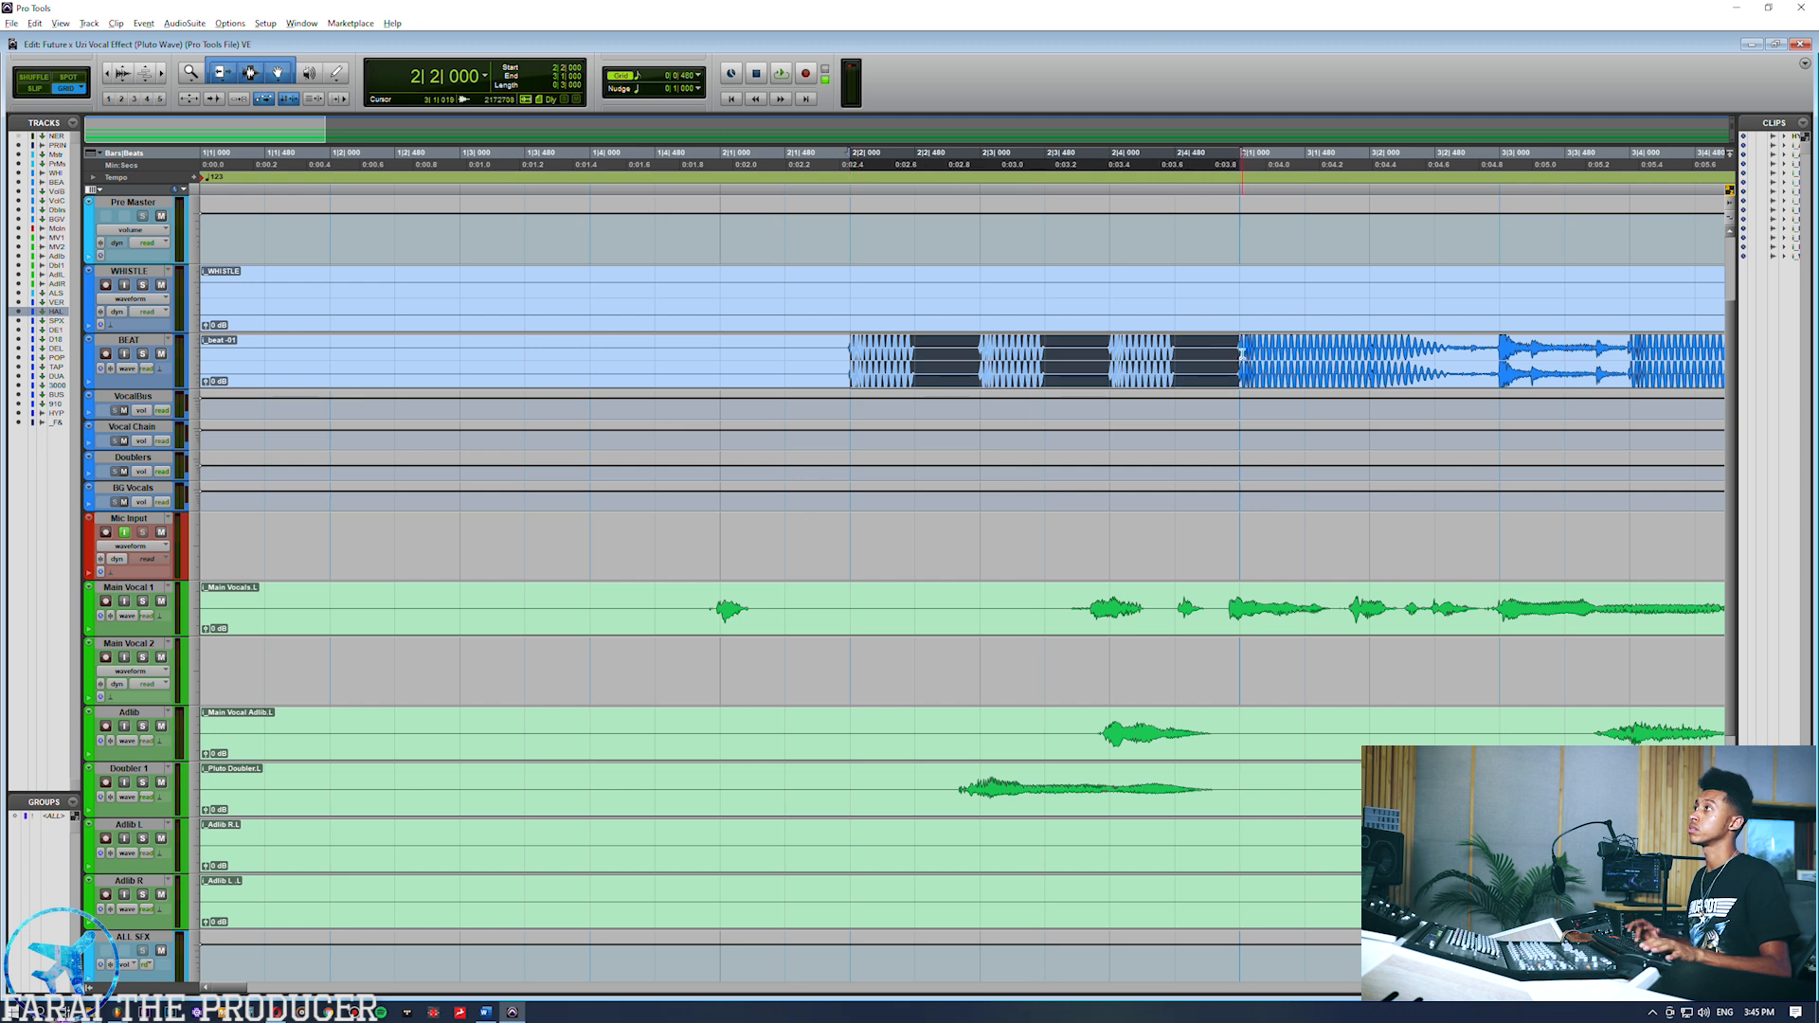
{"action": "key", "text": "space"}
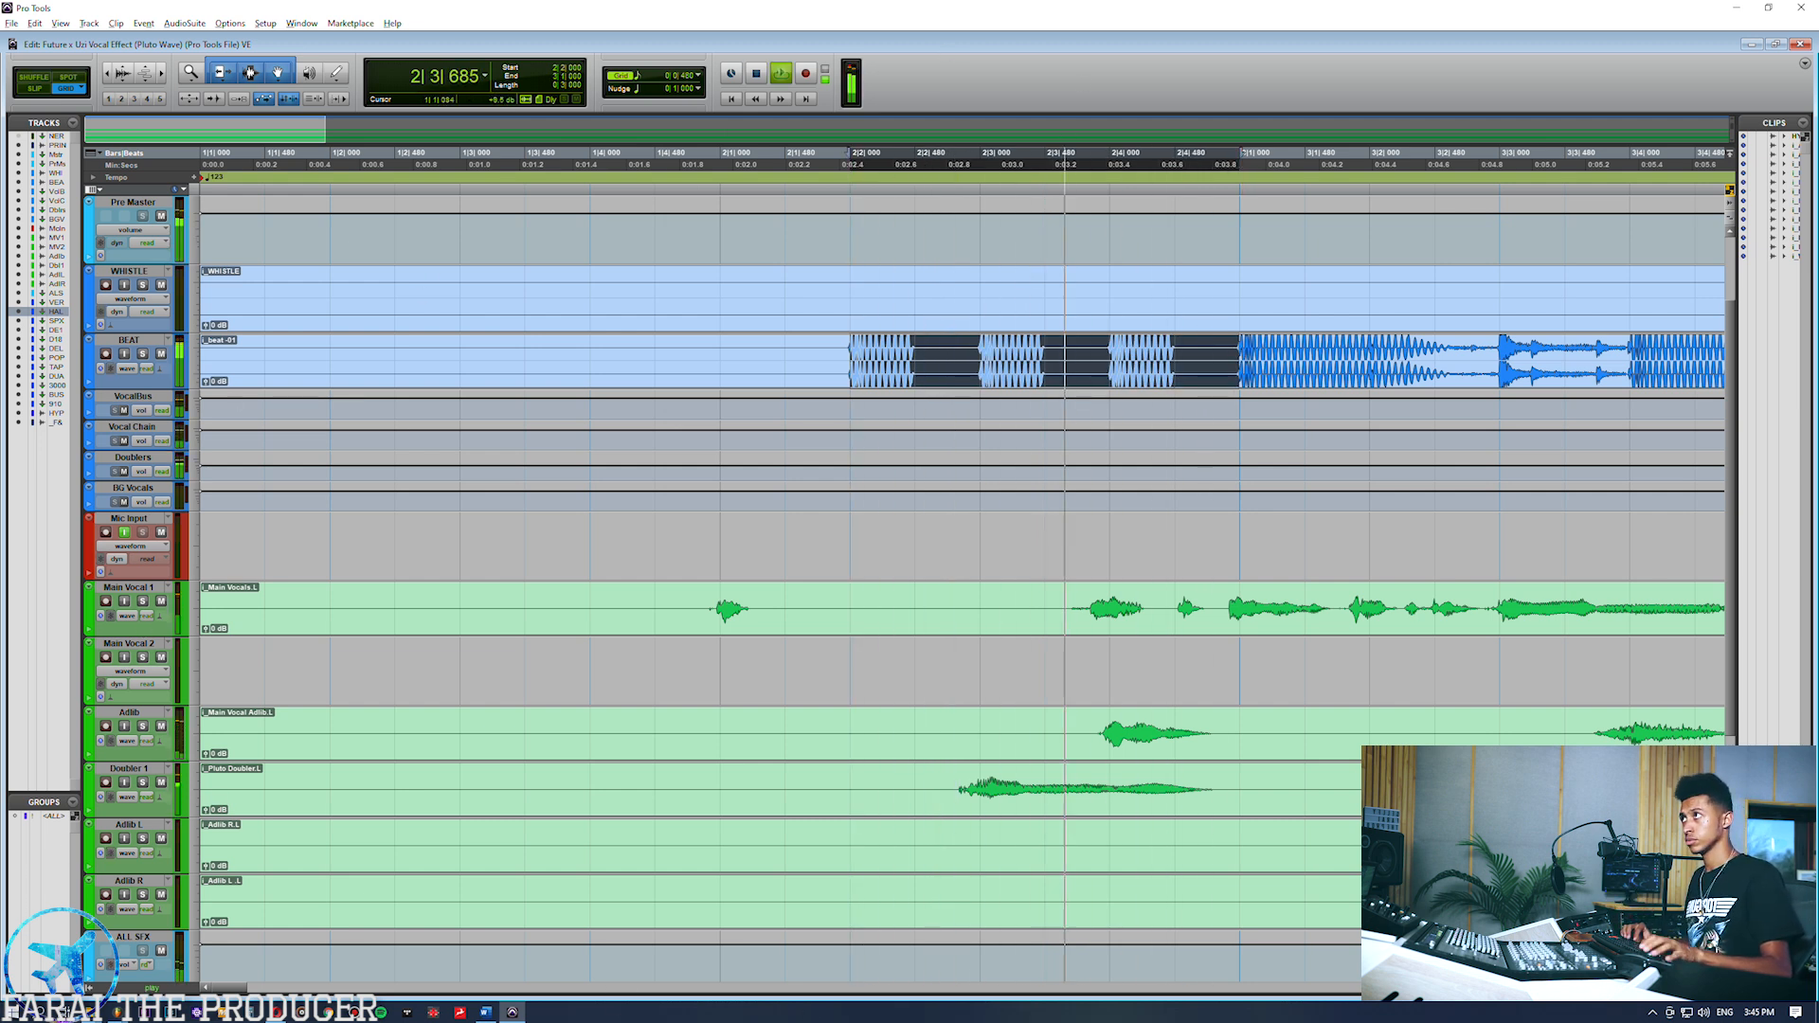
{"action": "key", "text": "space"}
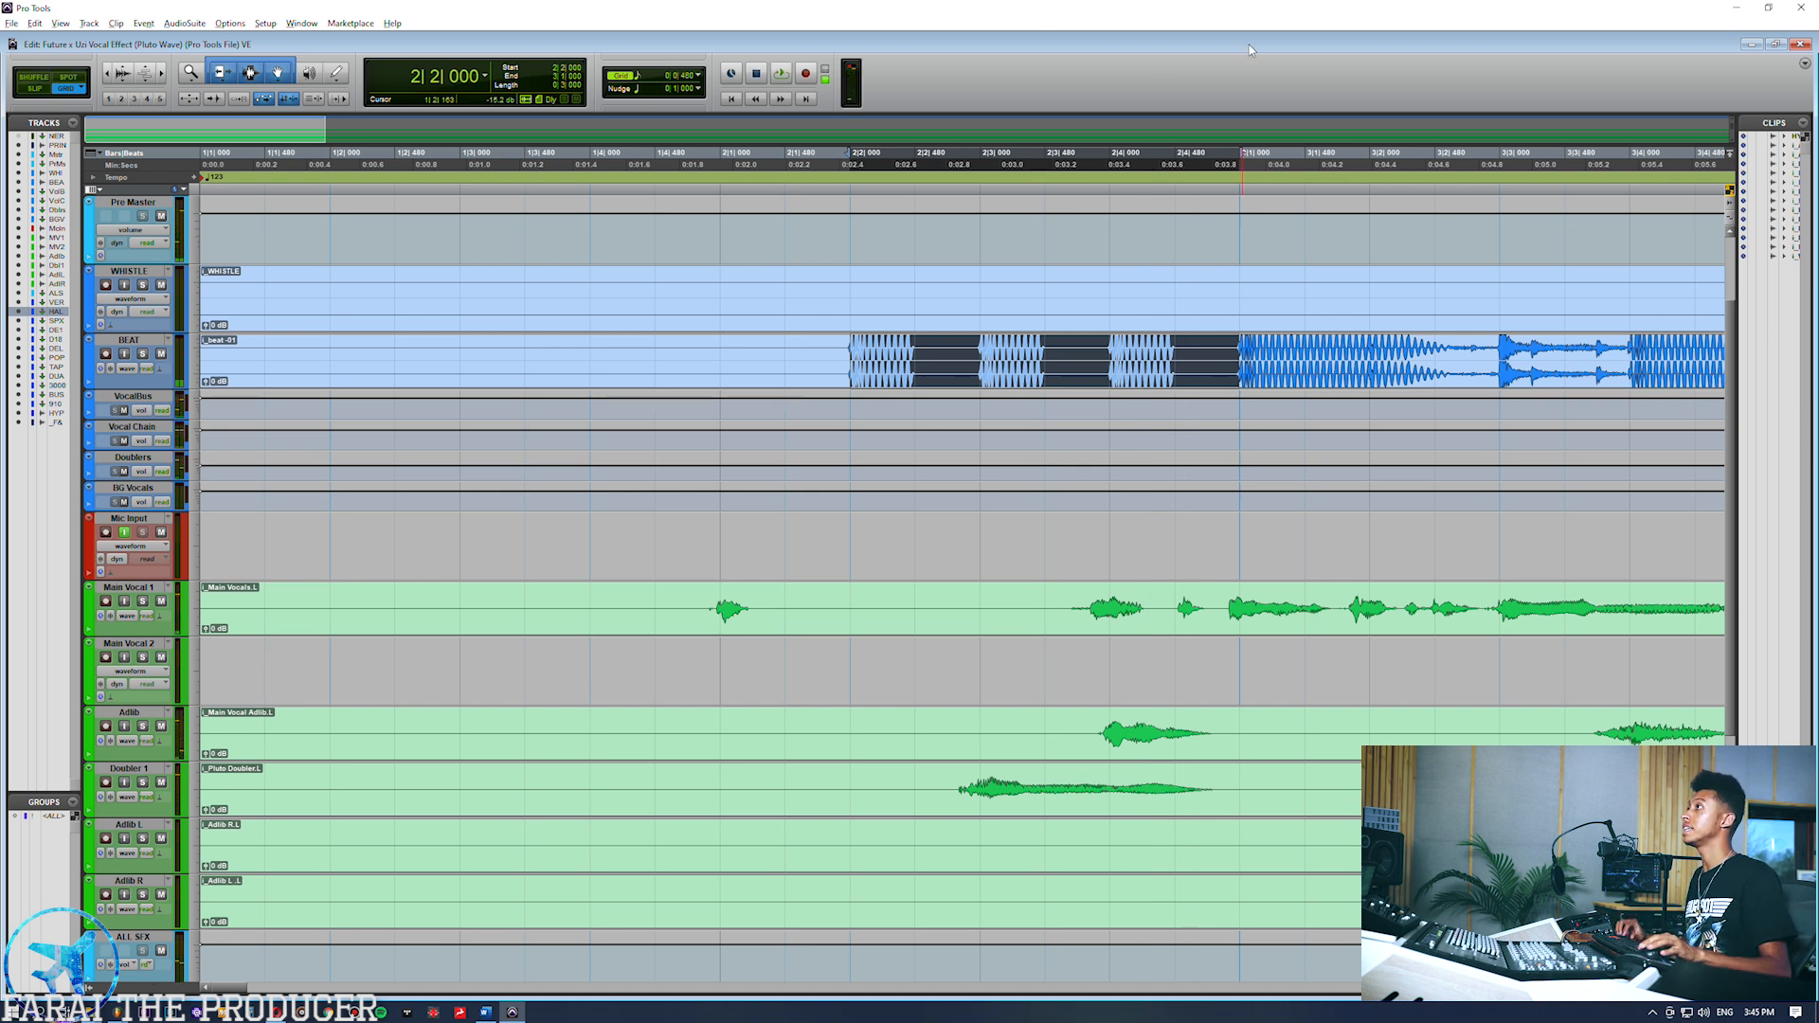
{"action": "left_click", "coordinate": [843, 343]}
Return to the mixer and open the Vocal Chain's EQ 7-Band in insert slot D to examine its cuts.
{"action": "key", "text": "ctrl+equal"}
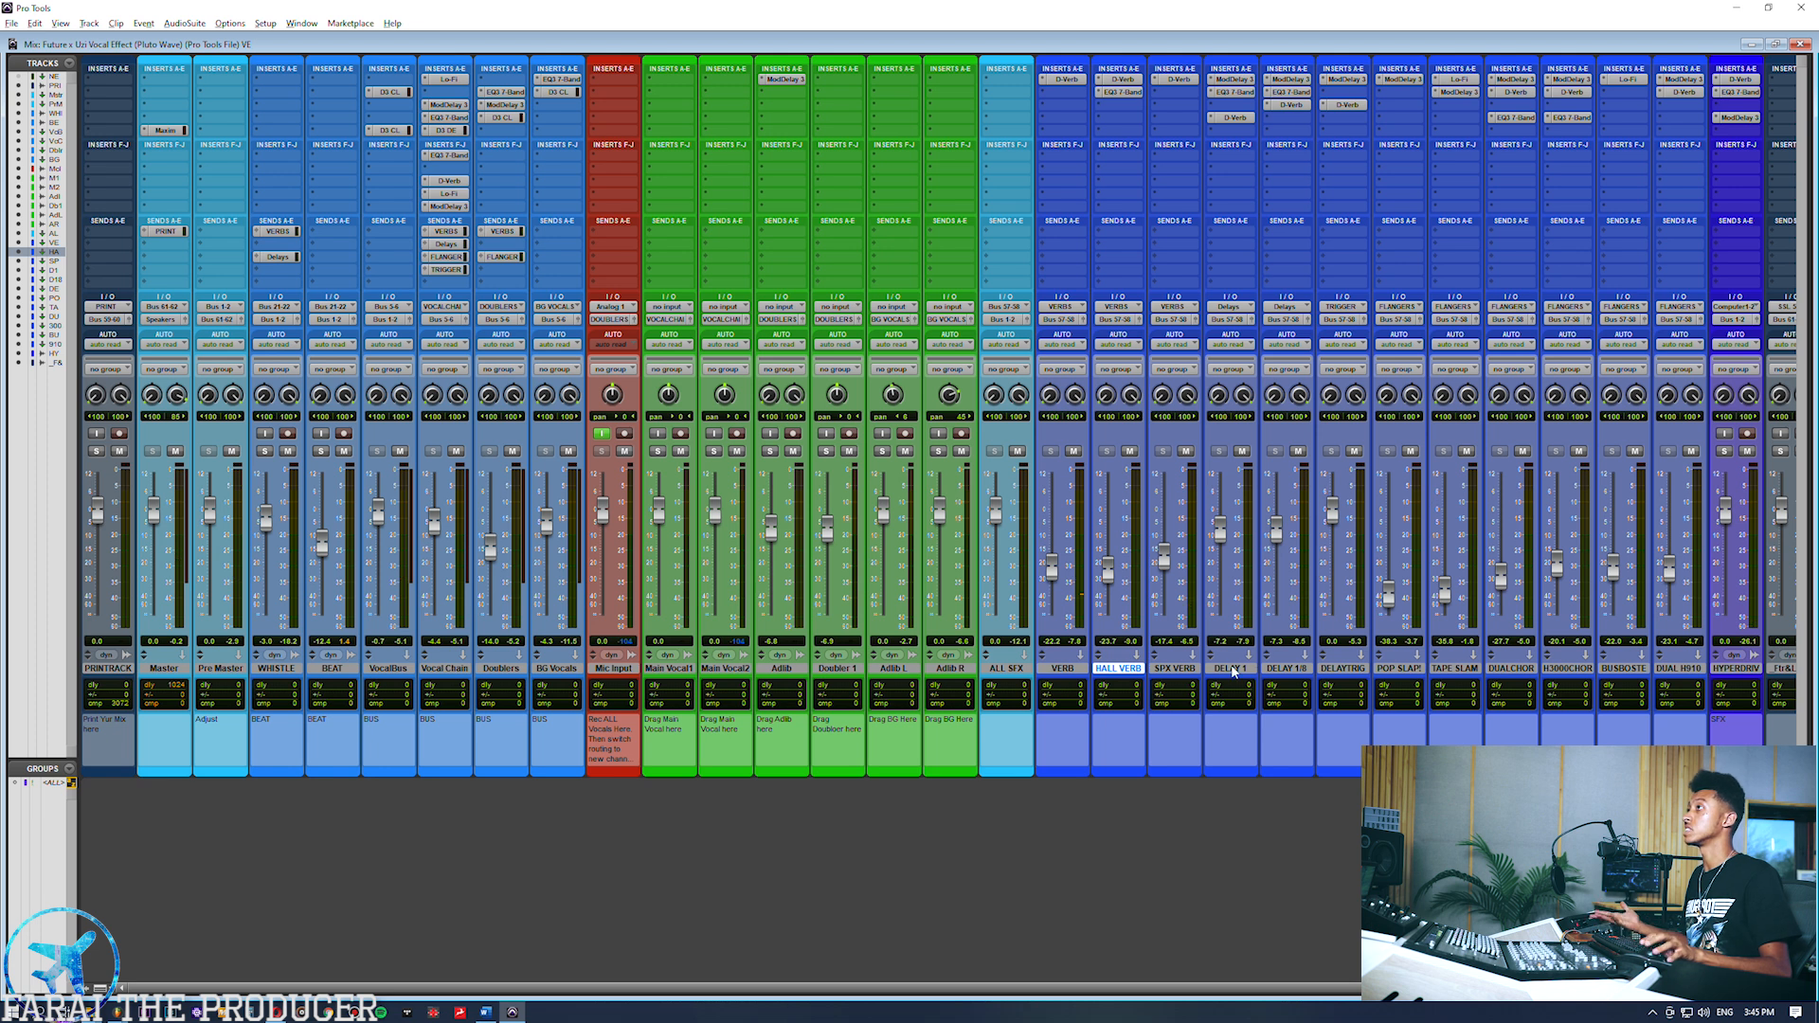
{"action": "left_click", "coordinate": [447, 118]}
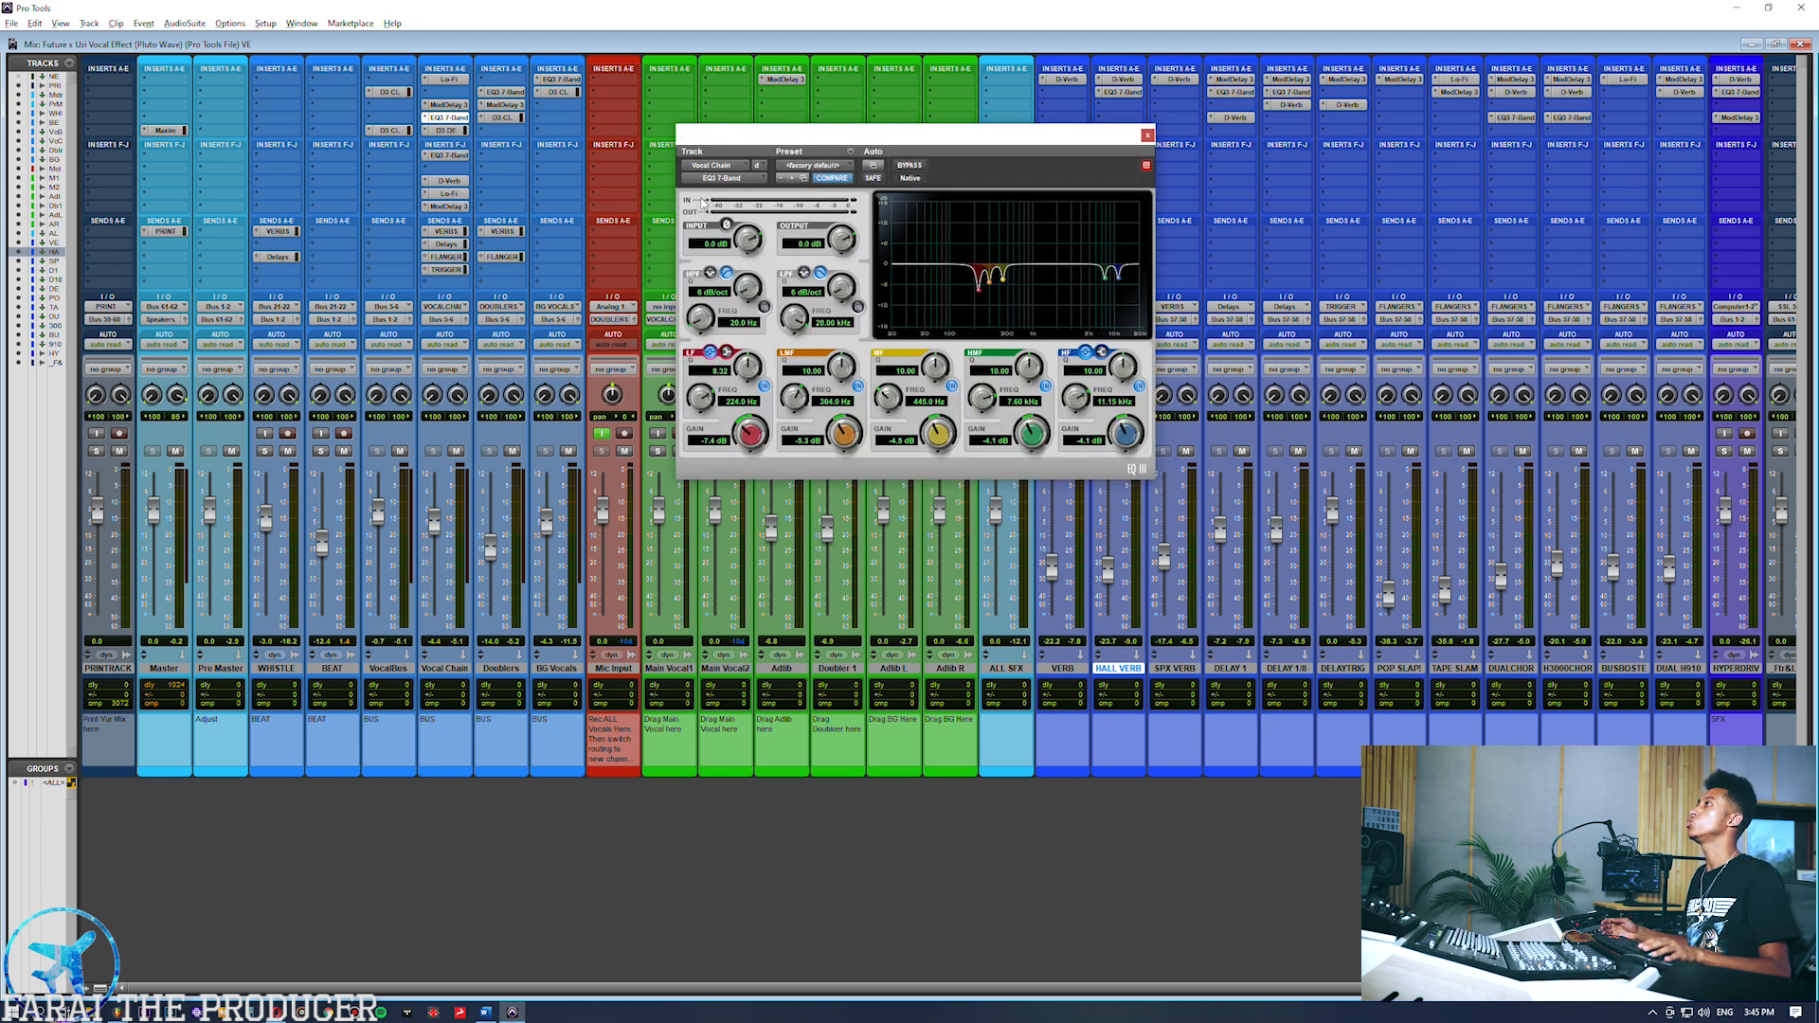
{"action": "left_click_drag", "start_coordinate": [747, 139], "coordinate": [744, 174]}
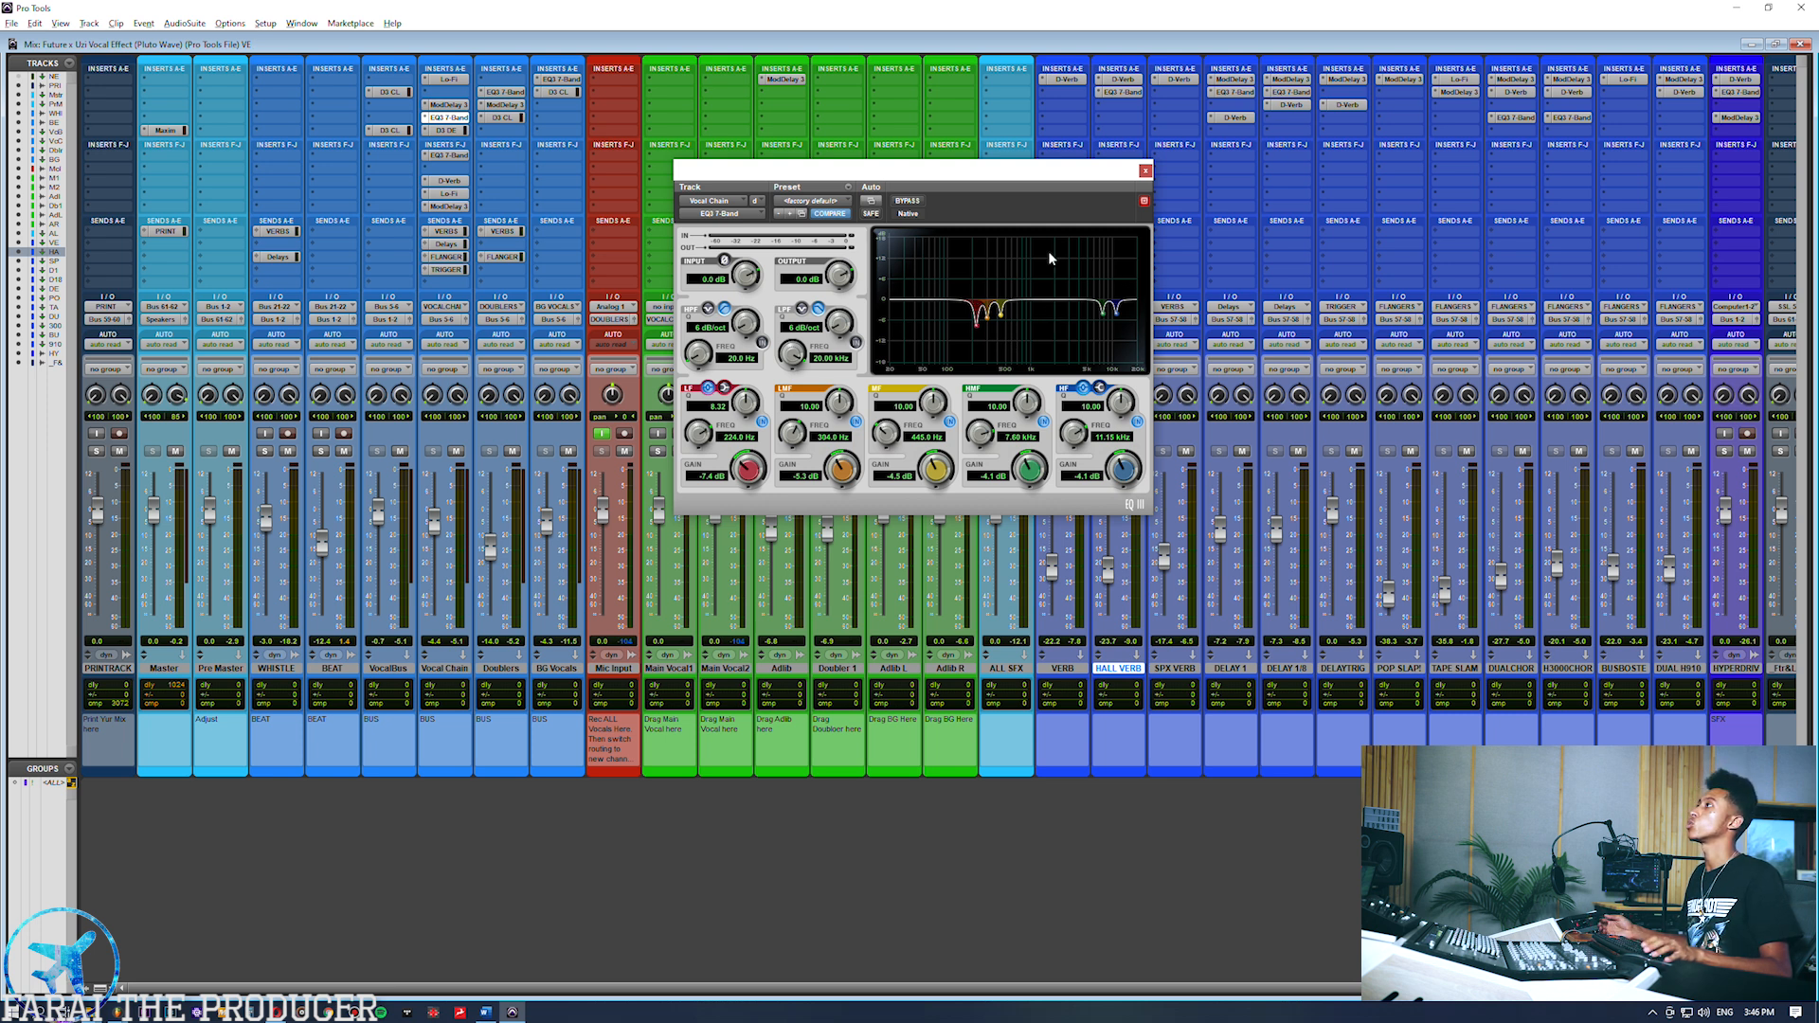
Open the Dyn3 De-Esser on the Vocal Chain channel and use its Listen option during playback to examine its effect.
{"action": "left_click", "coordinate": [457, 130]}
{"action": "left_click_drag", "start_coordinate": [821, 176], "coordinate": [915, 187]}
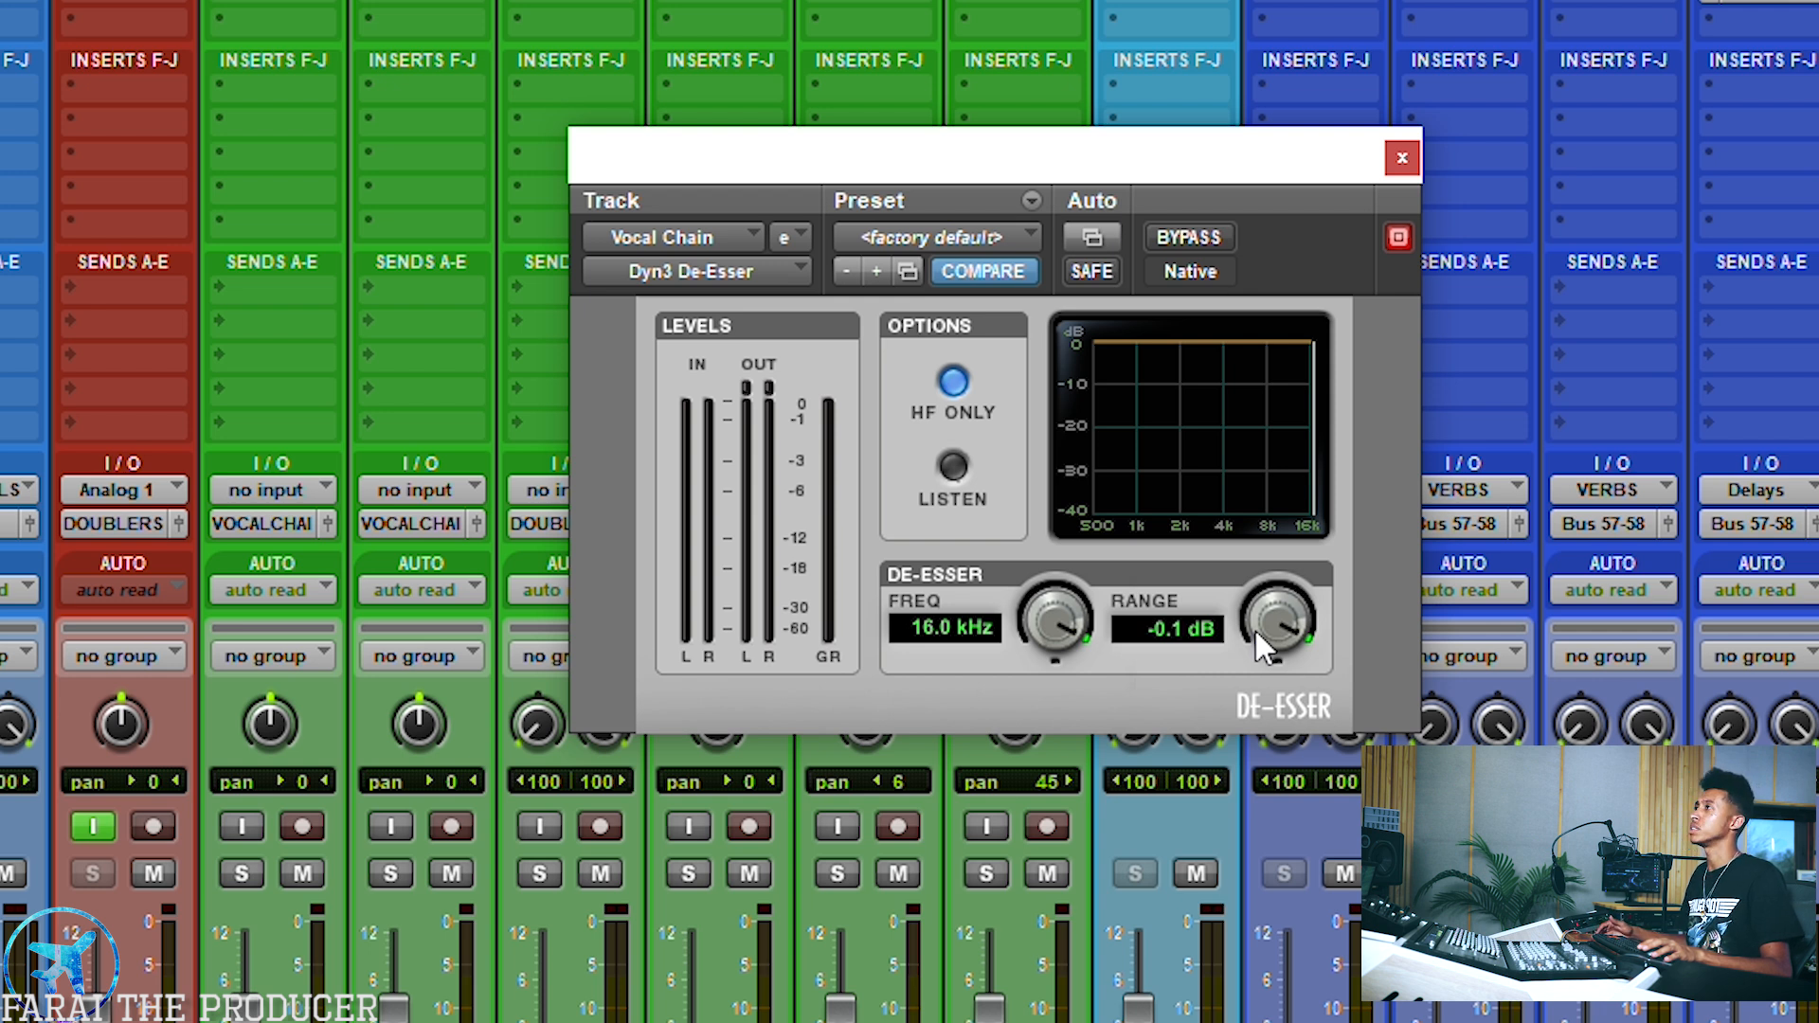
{"action": "left_click_drag", "start_coordinate": [1014, 171], "coordinate": [1050, 128]}
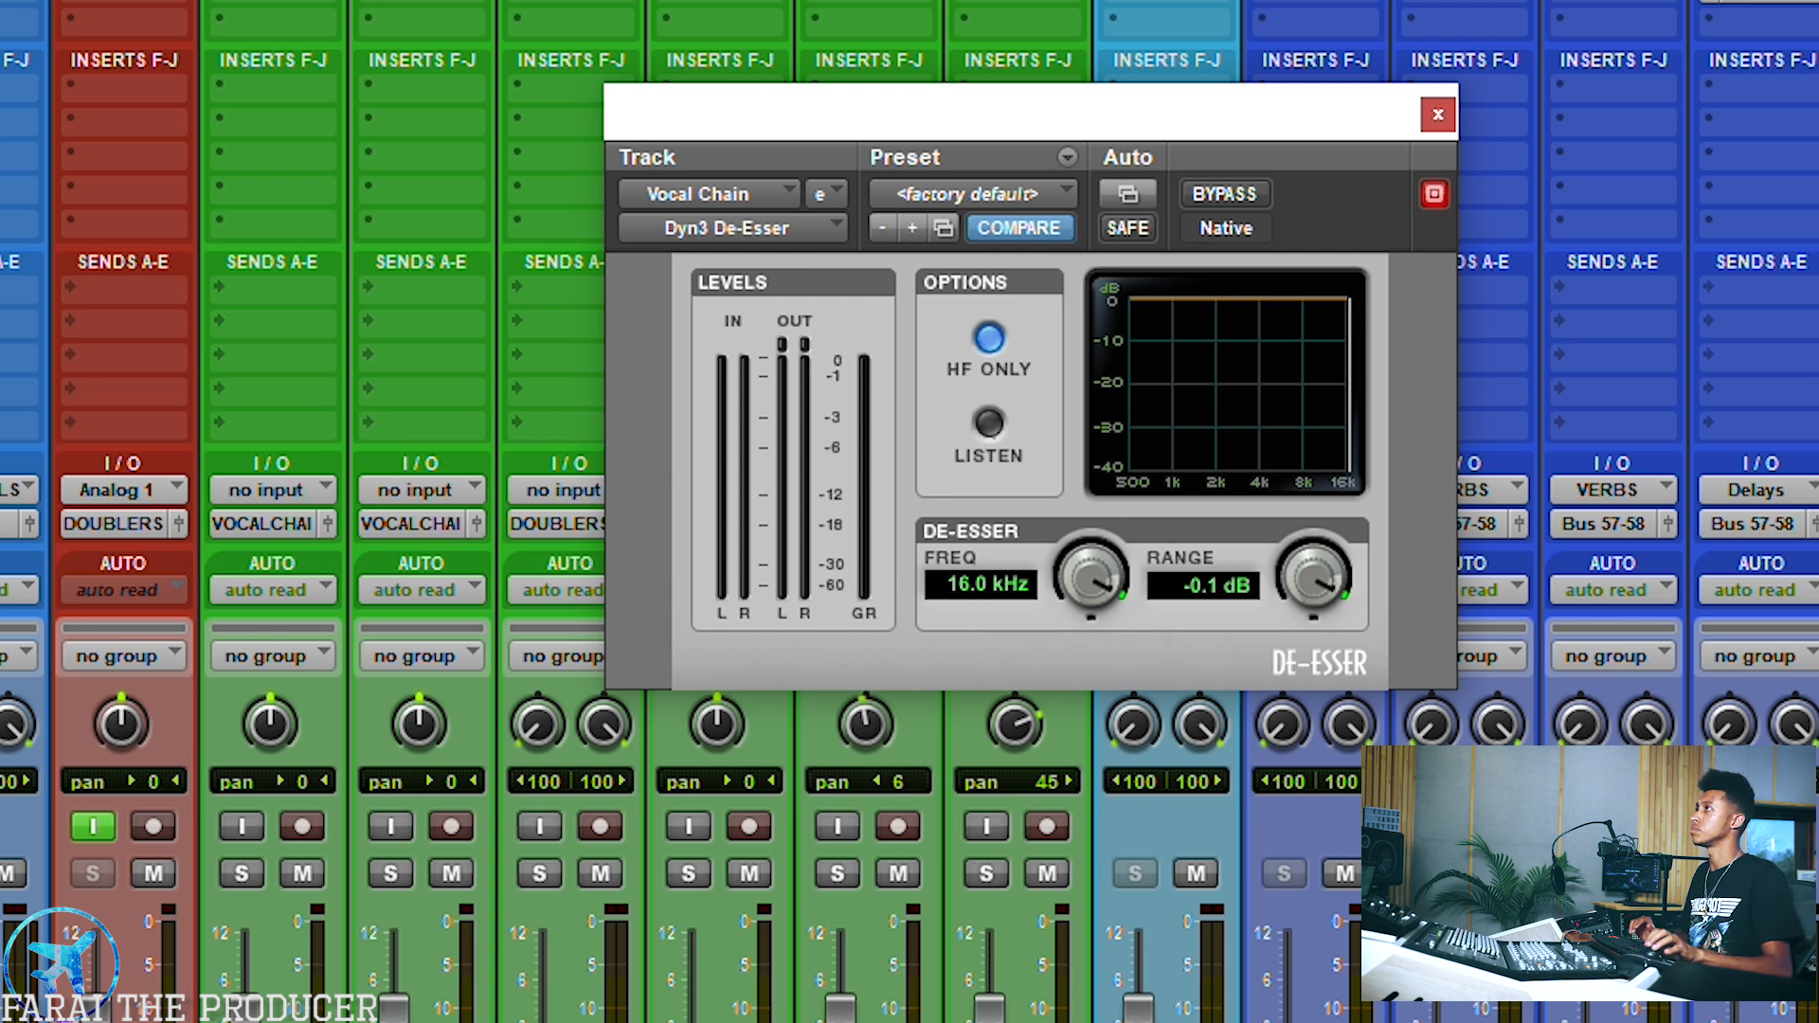
{"action": "key", "text": "space"}
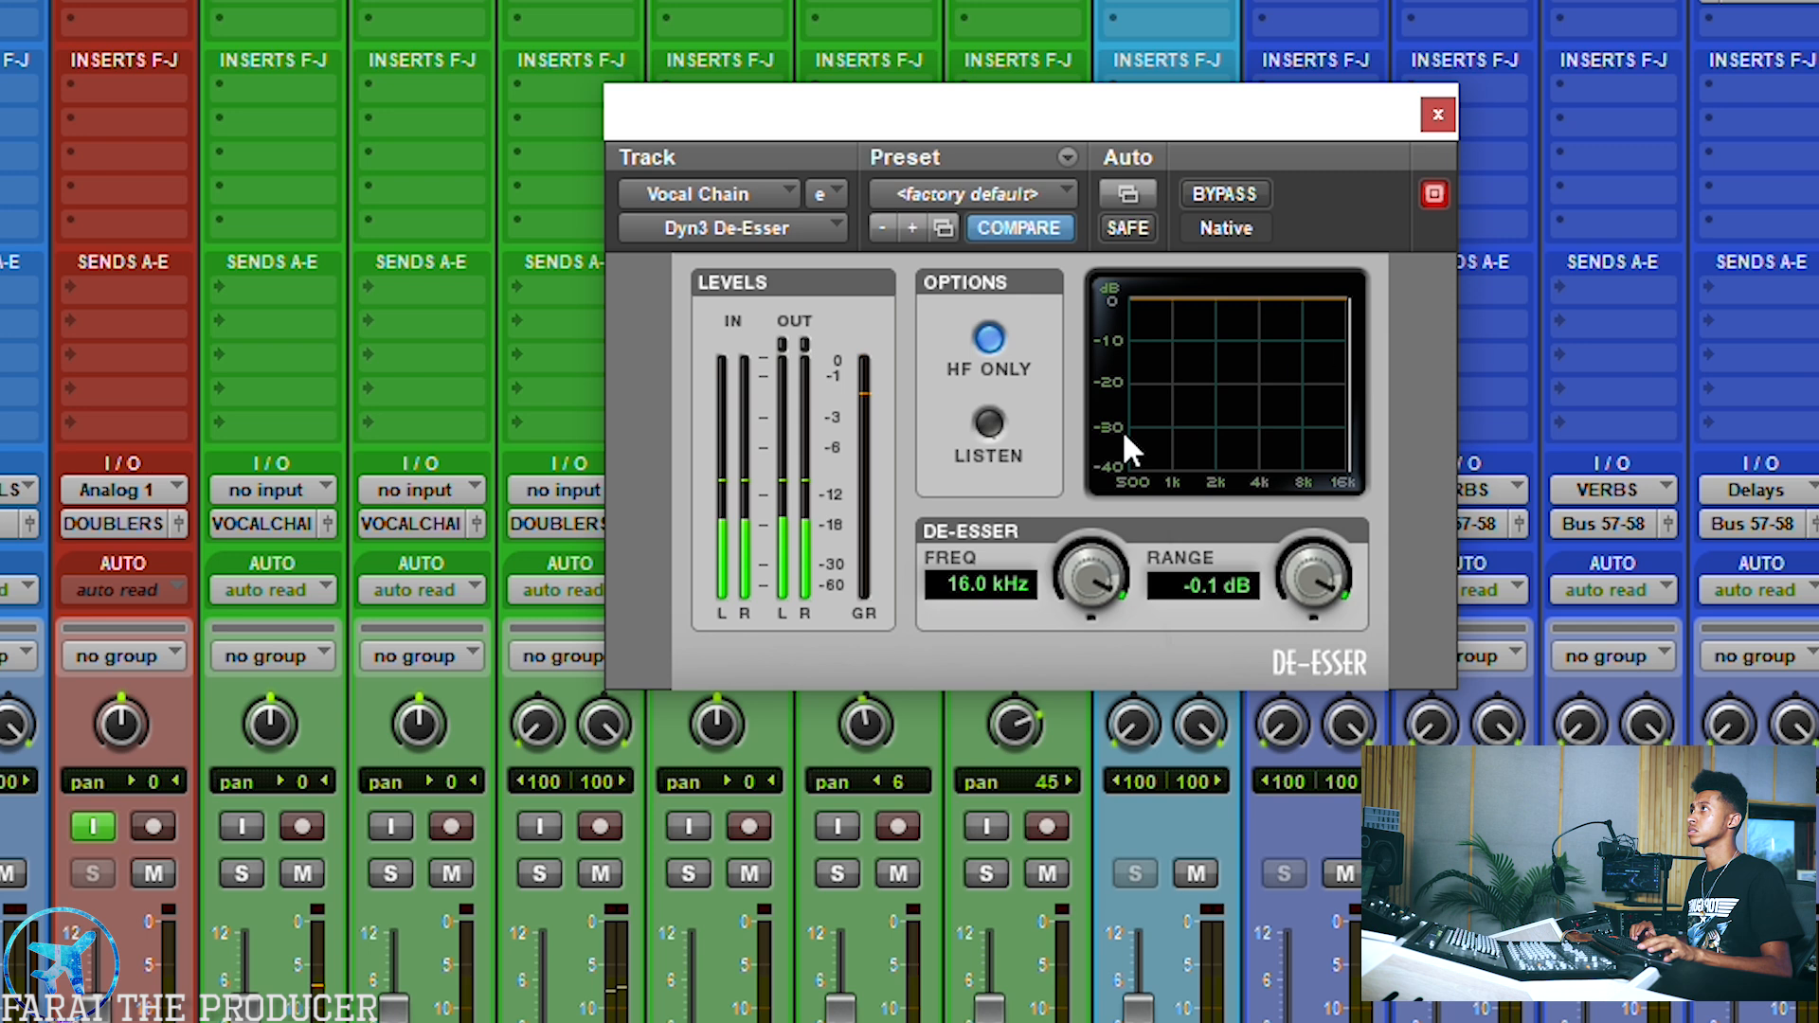
{"action": "left_click", "coordinate": [989, 425]}
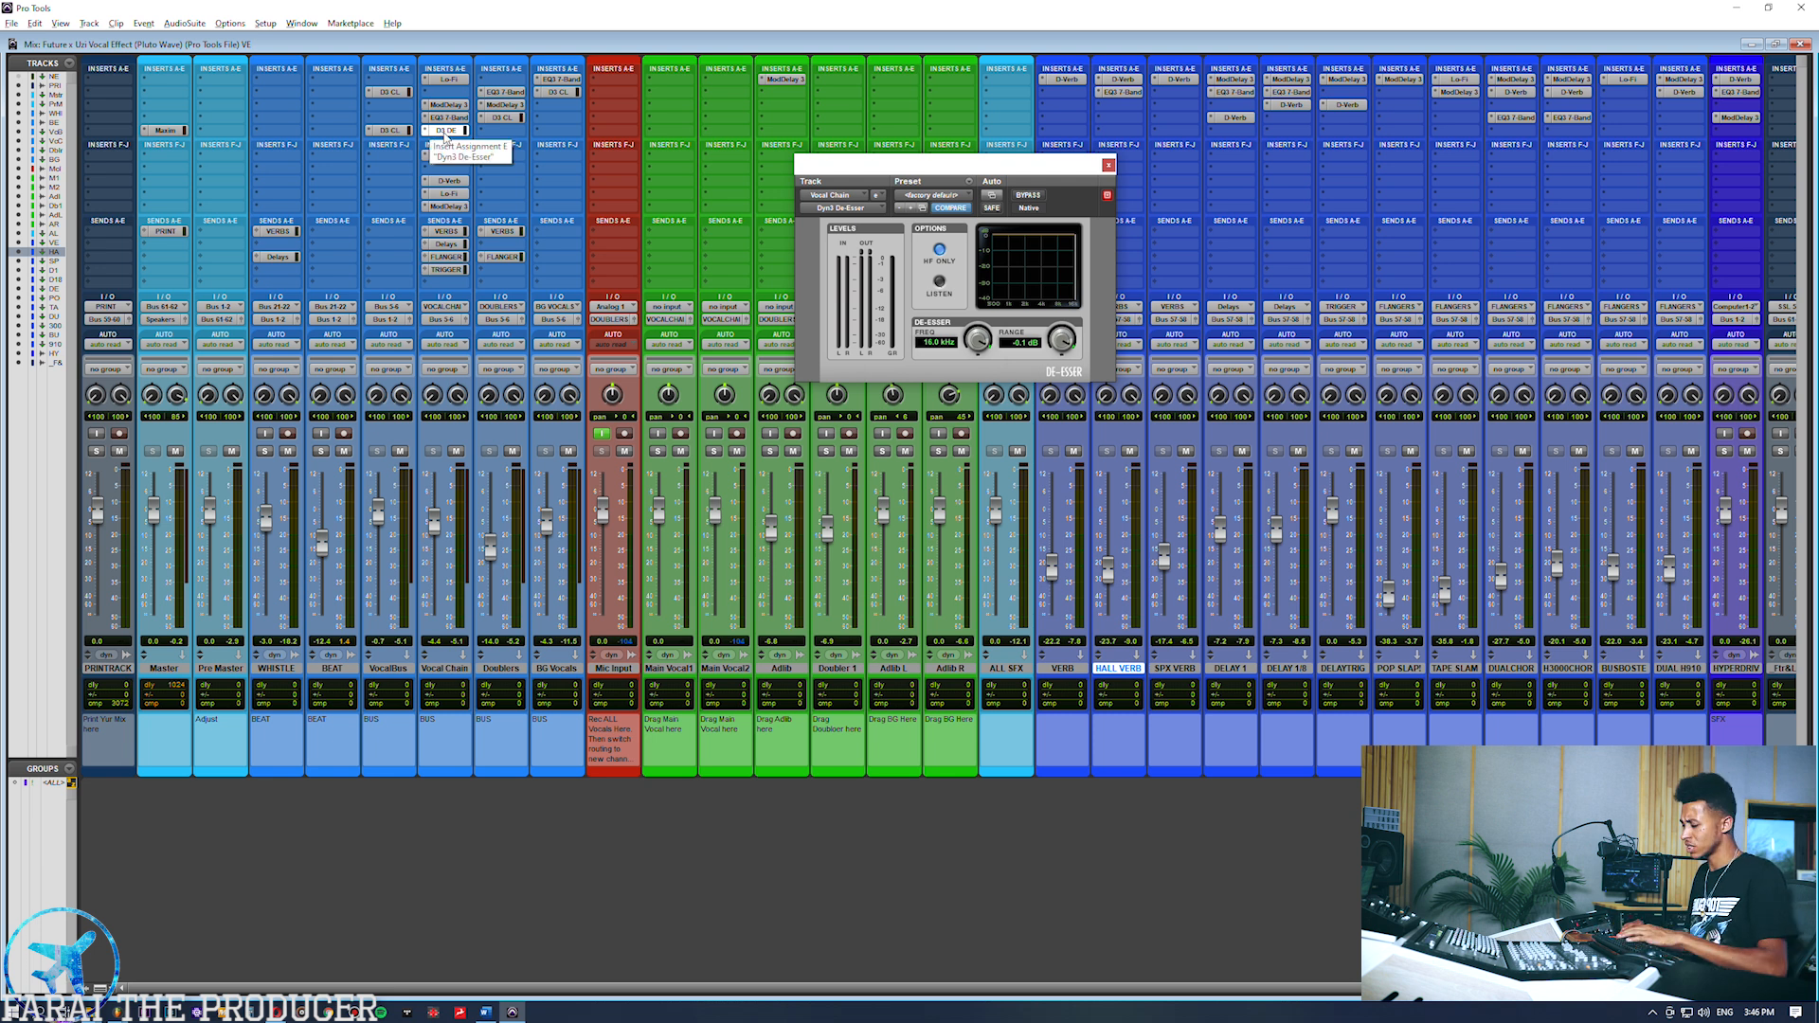
{"action": "key", "text": "ctrl+equal"}
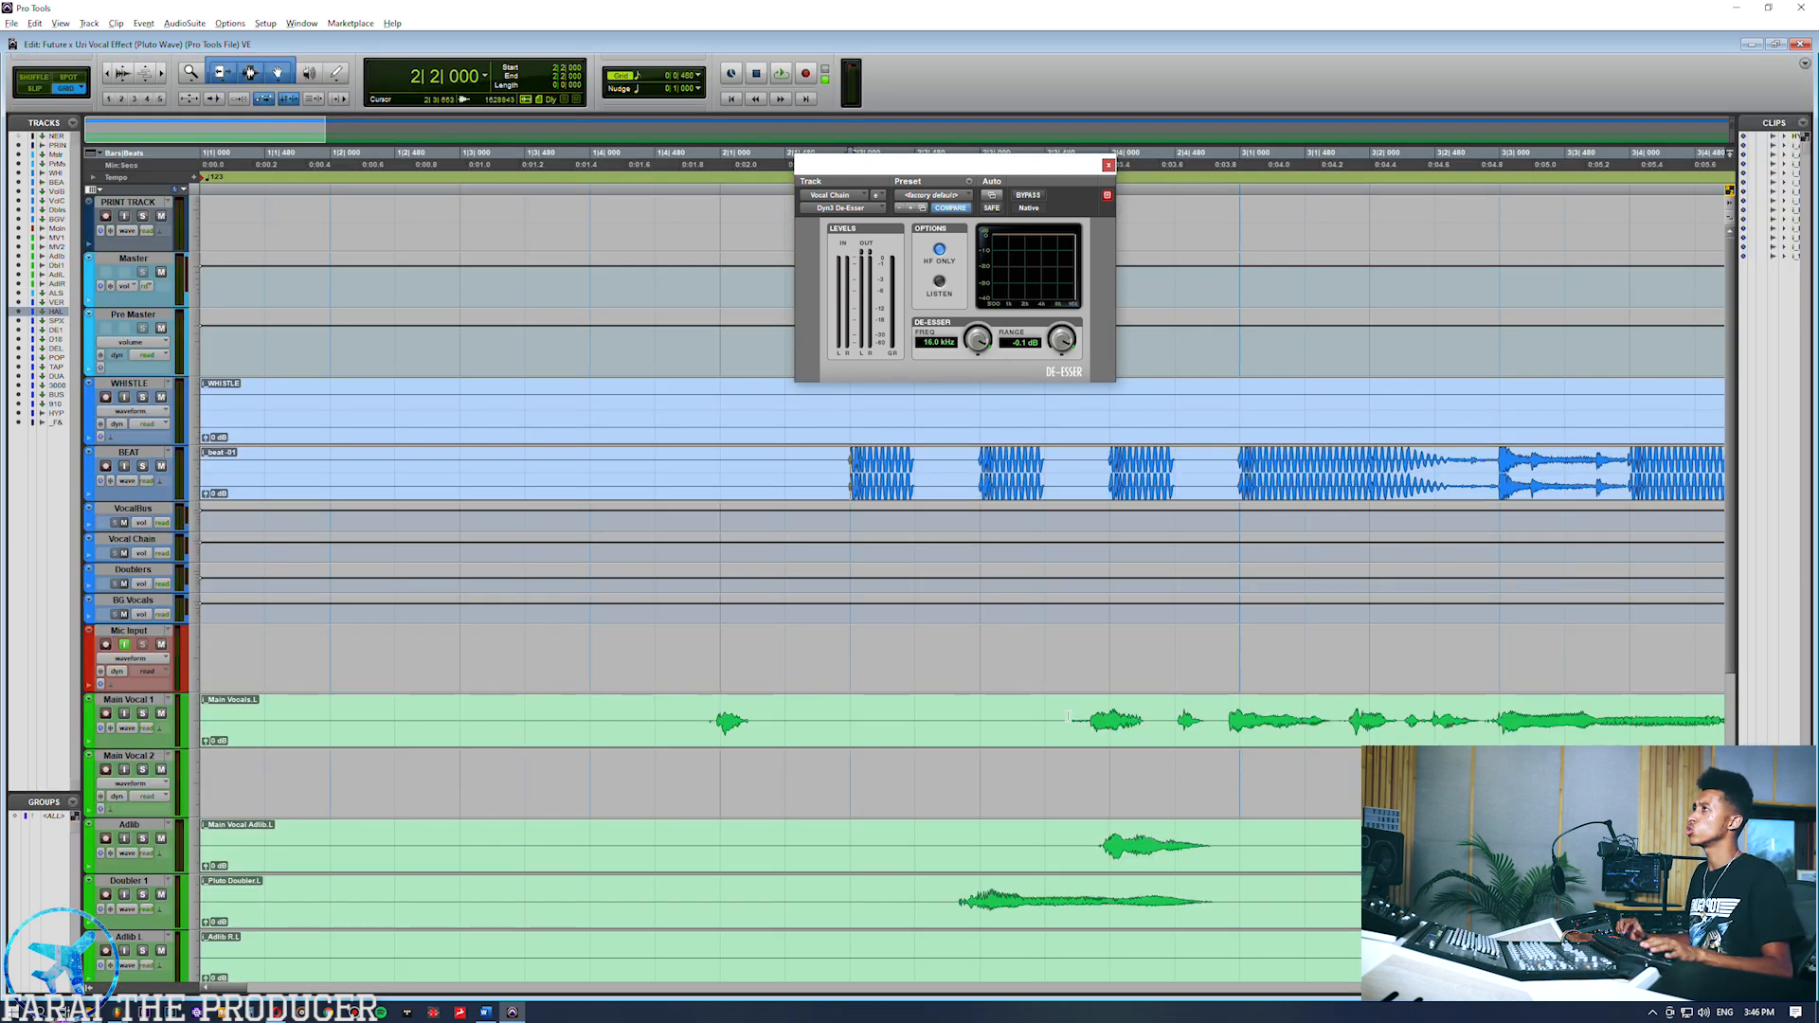
{"action": "key", "text": "ctrl+equal"}
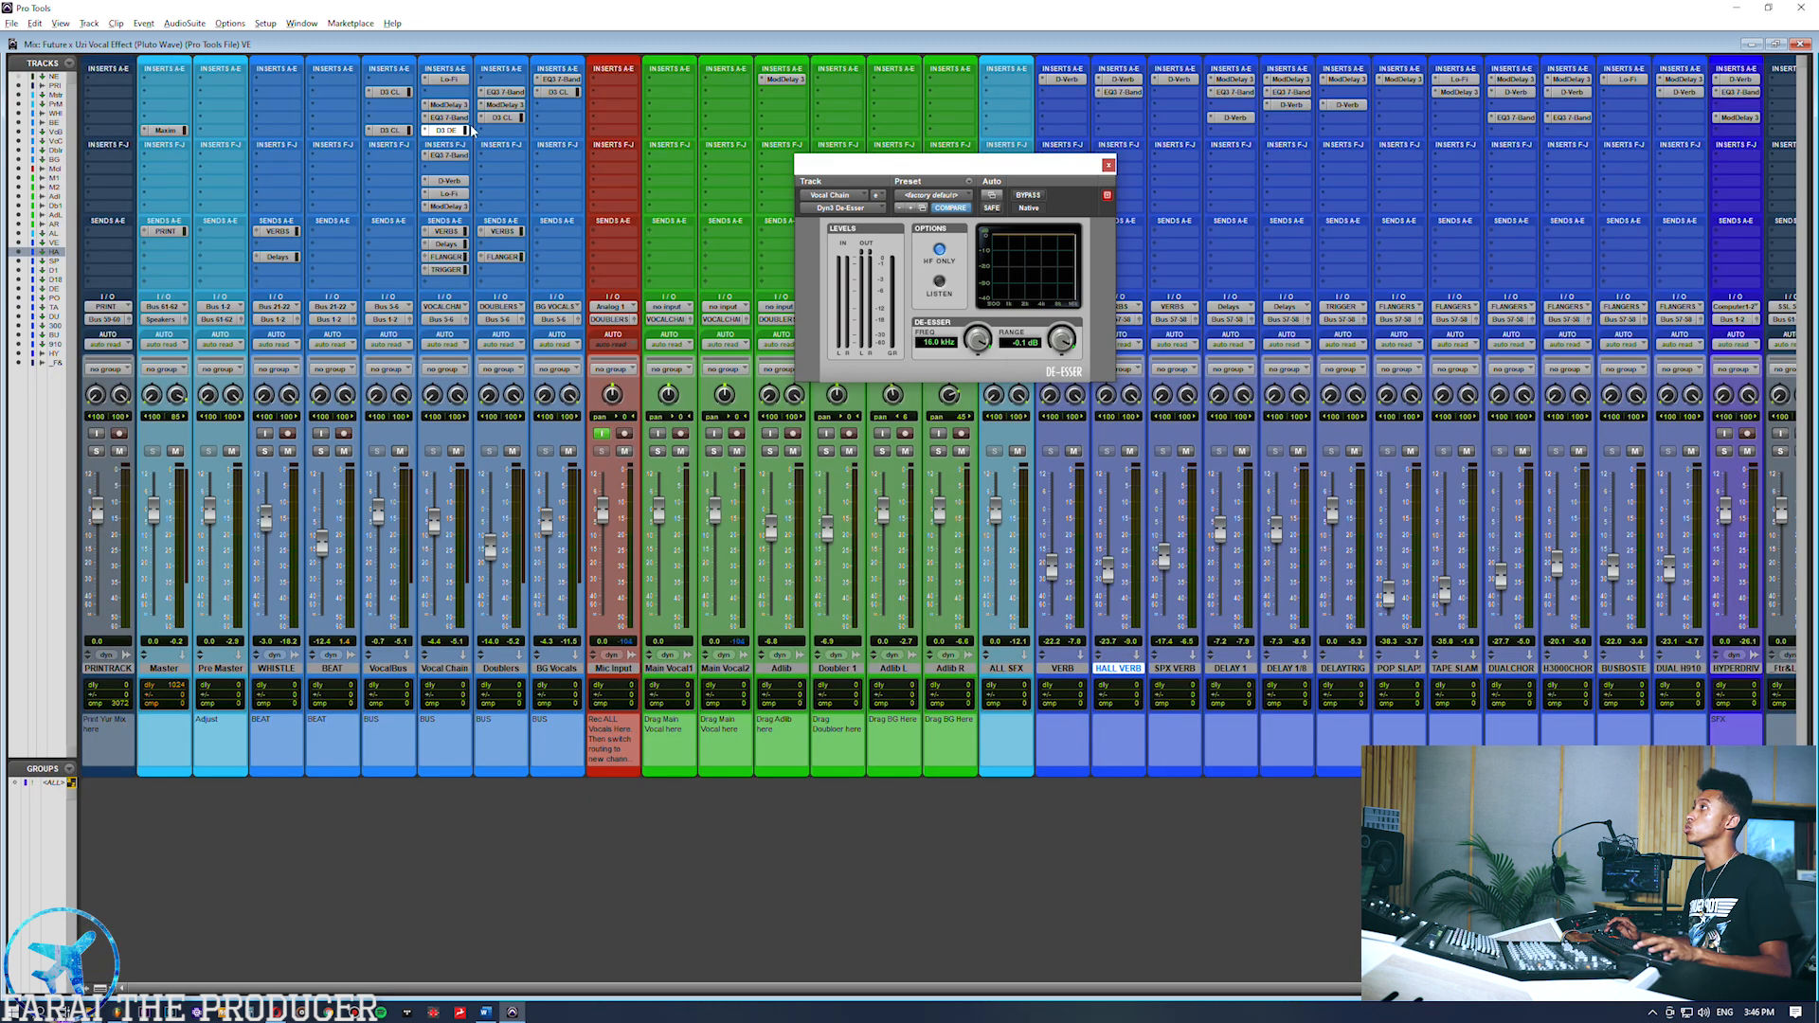
Review the Vocal Chain's EQ 7-Band in slot D, and open the one in slot F to examine its curve.
{"action": "left_click", "coordinate": [449, 117]}
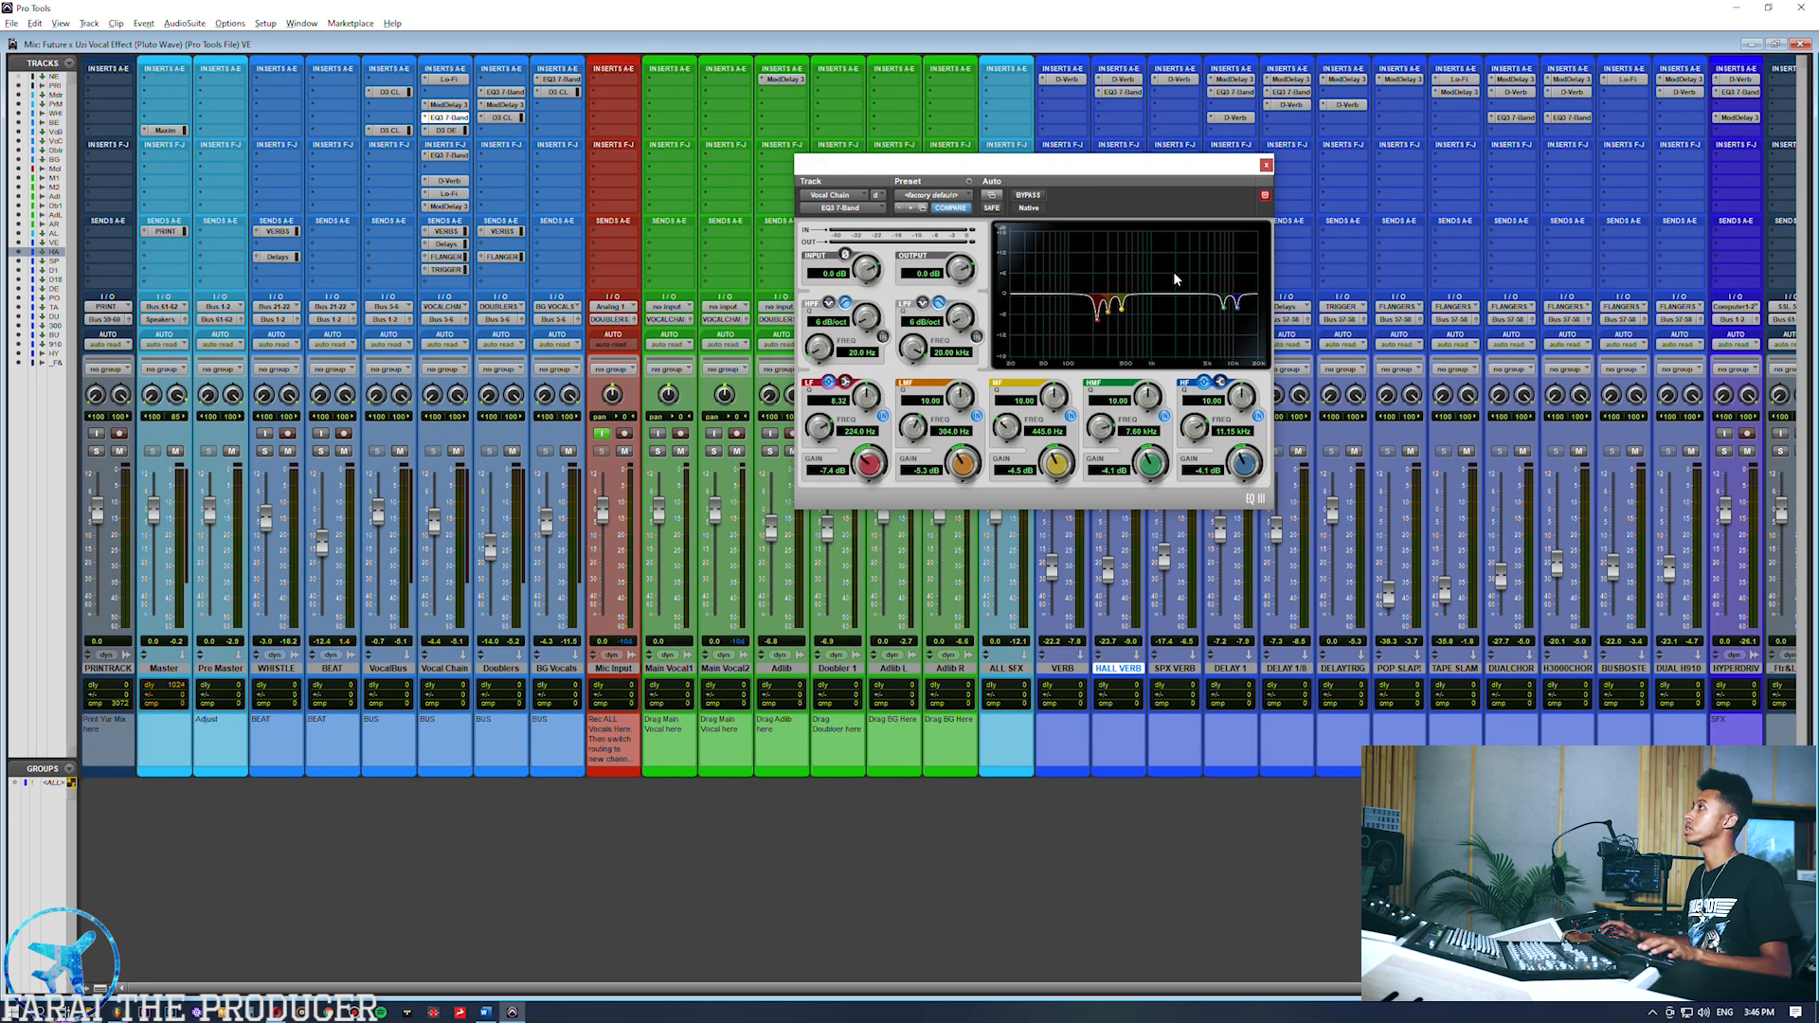
{"action": "left_click", "coordinate": [445, 118]}
{"action": "left_click", "coordinate": [440, 155]}
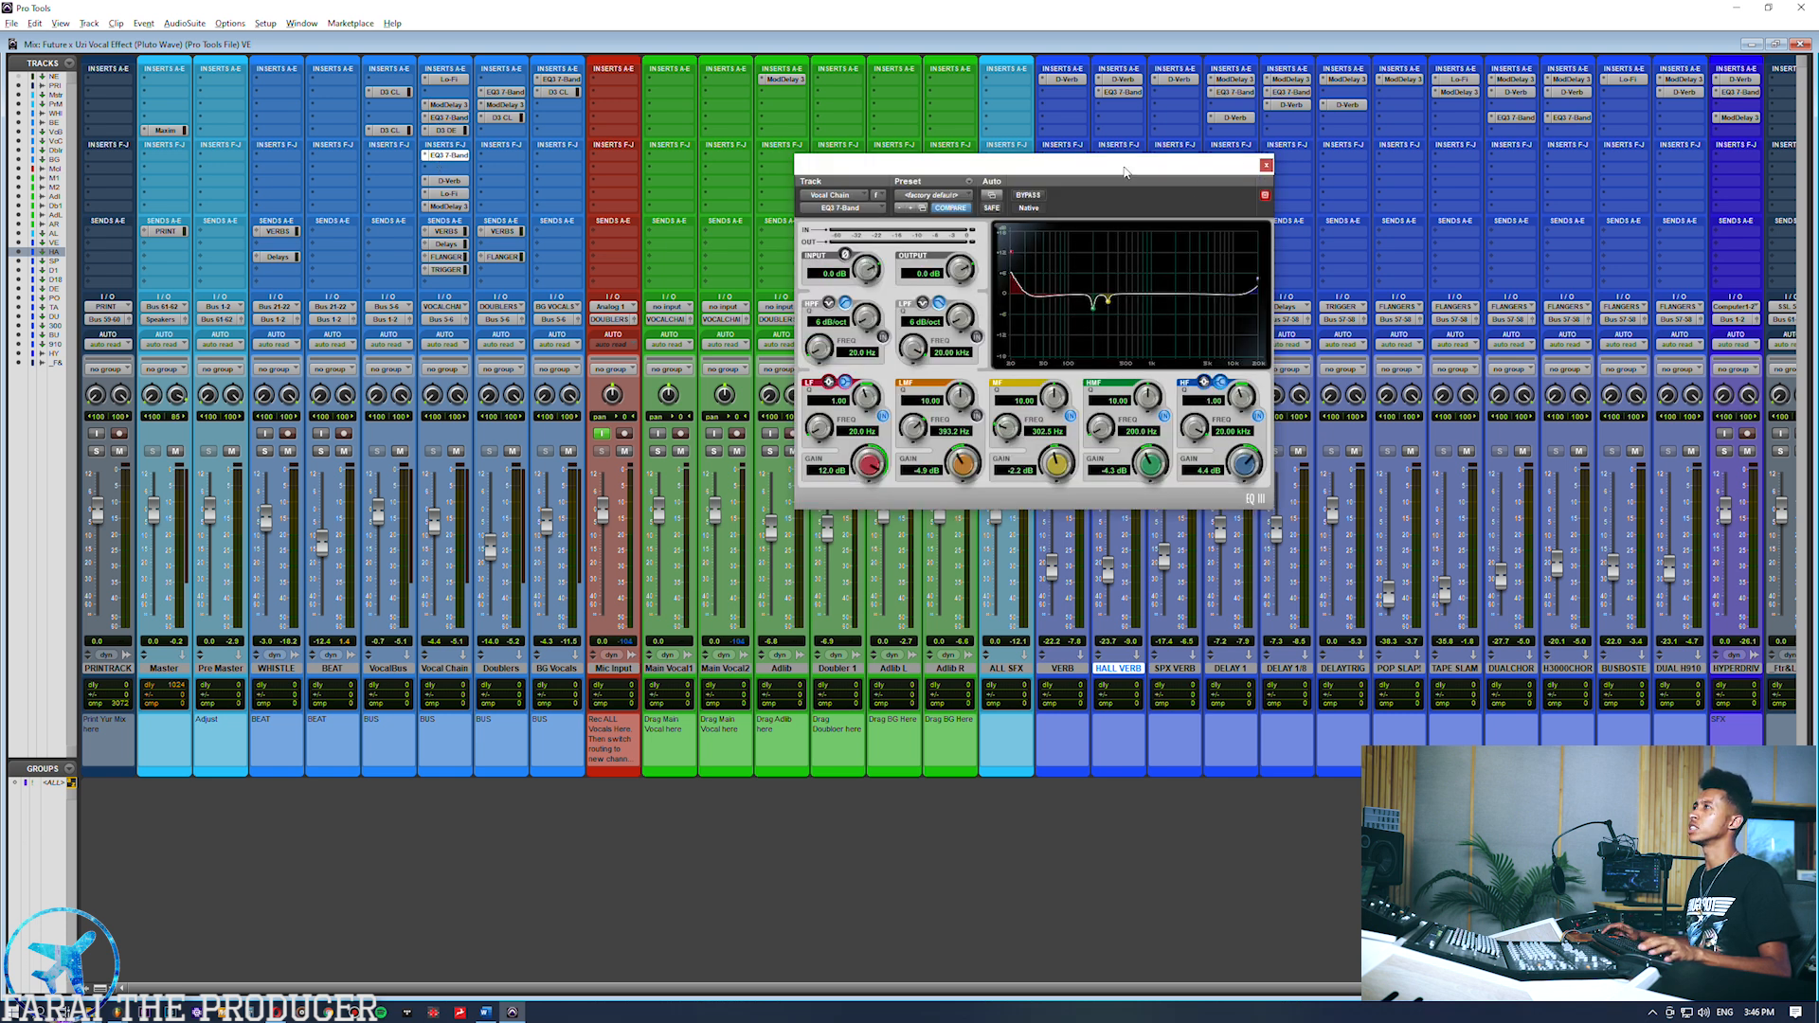
{"action": "left_click_drag", "start_coordinate": [1126, 172], "coordinate": [1175, 166]}
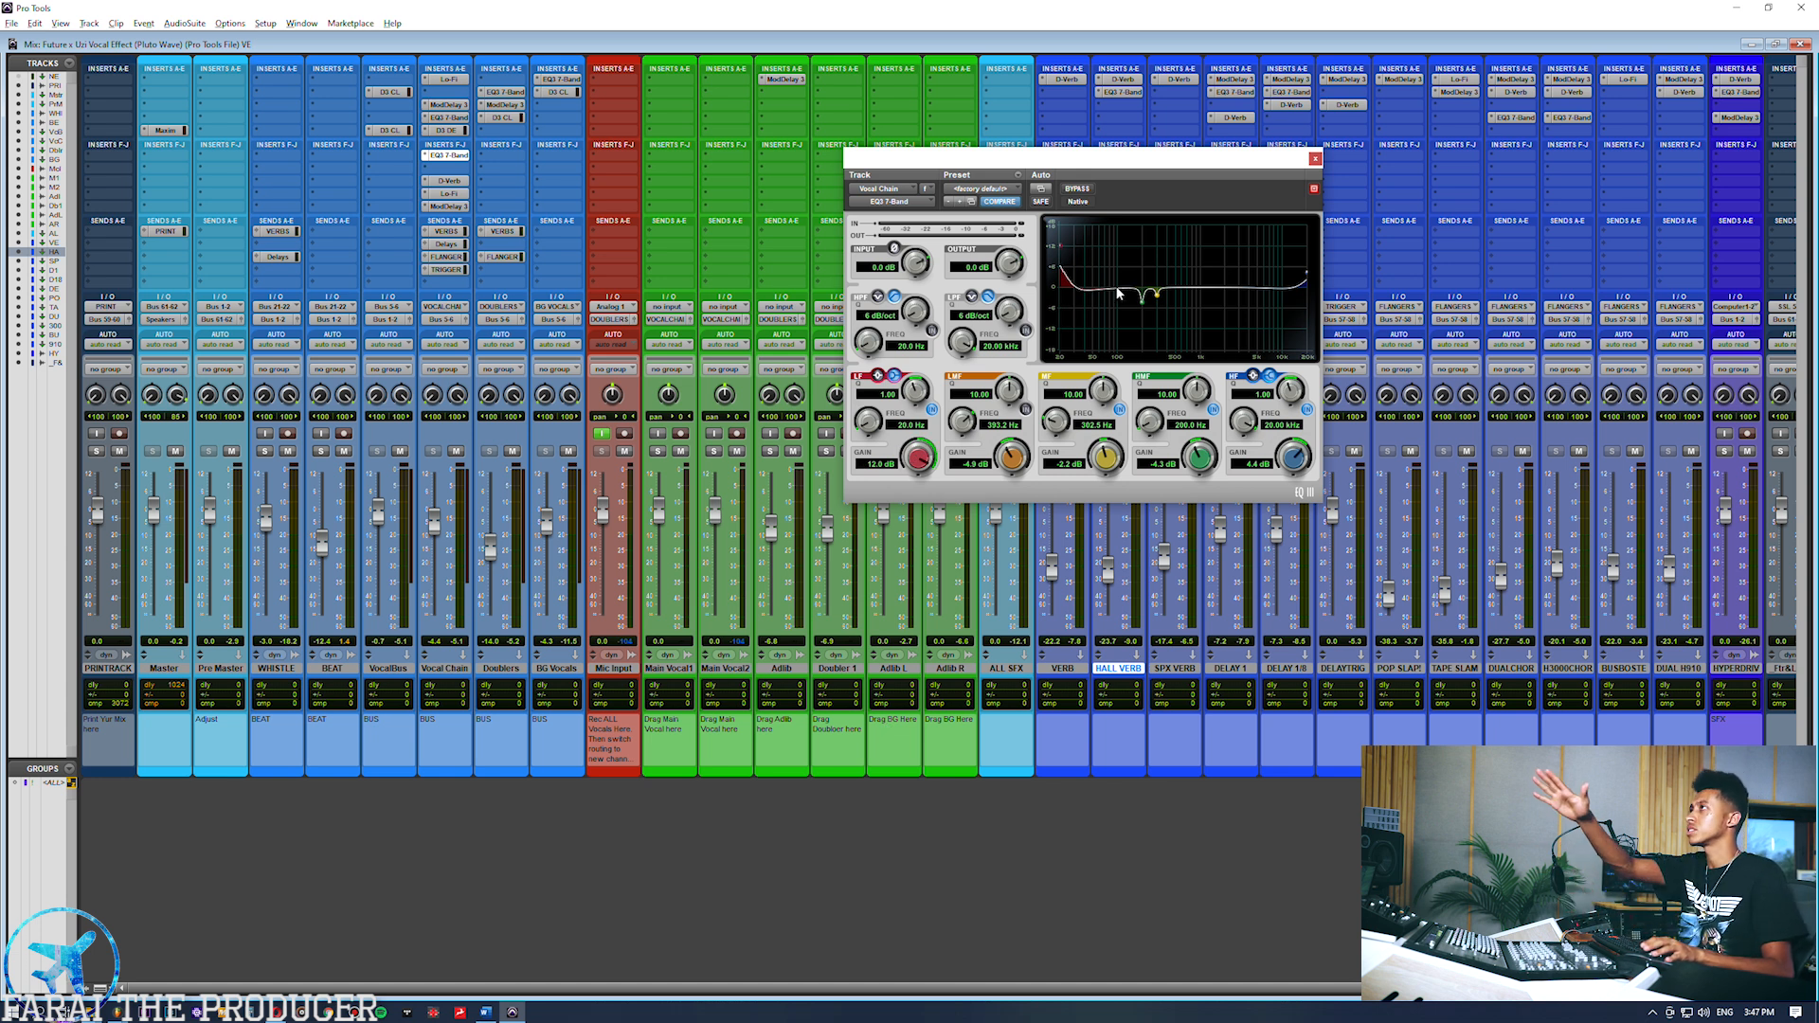
Lower the slot F EQ's LF gain to -11.9 dB, restore it to 12.0 dB, and close the plug-in.
{"action": "left_click_drag", "start_coordinate": [930, 461], "coordinate": [877, 799]}
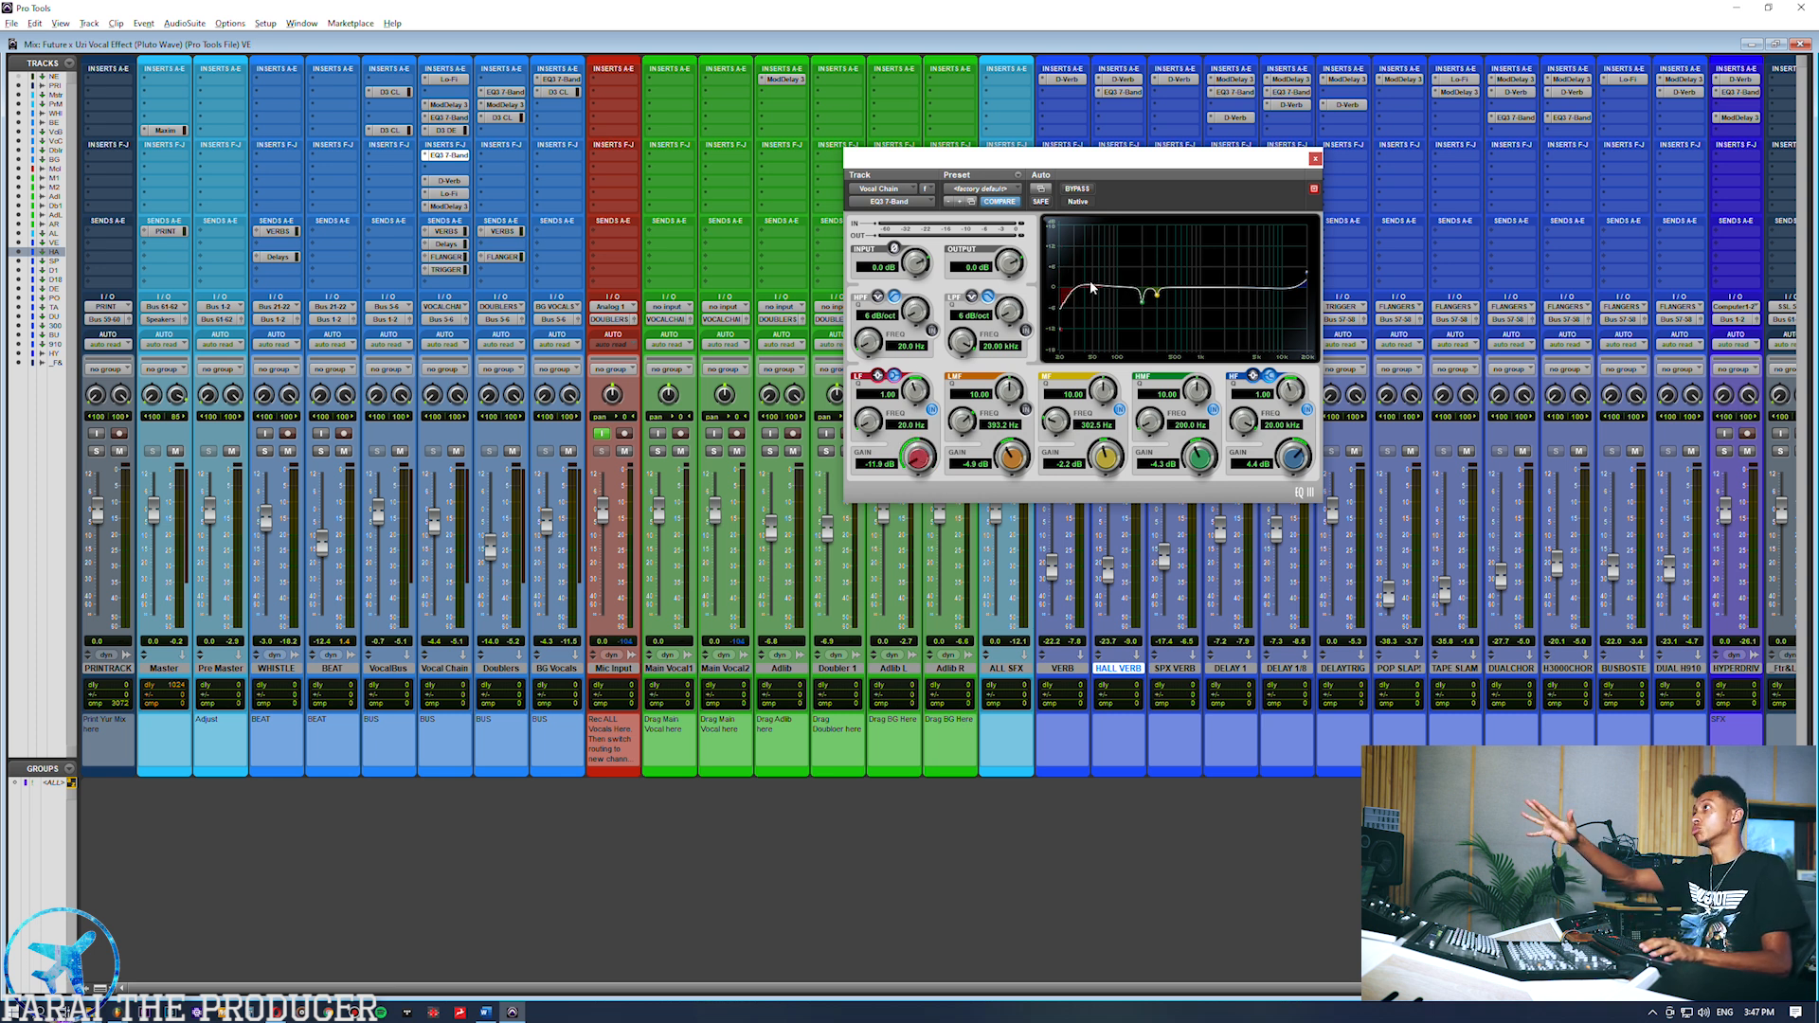
{"action": "left_click_drag", "start_coordinate": [921, 473], "coordinate": [850, 196]}
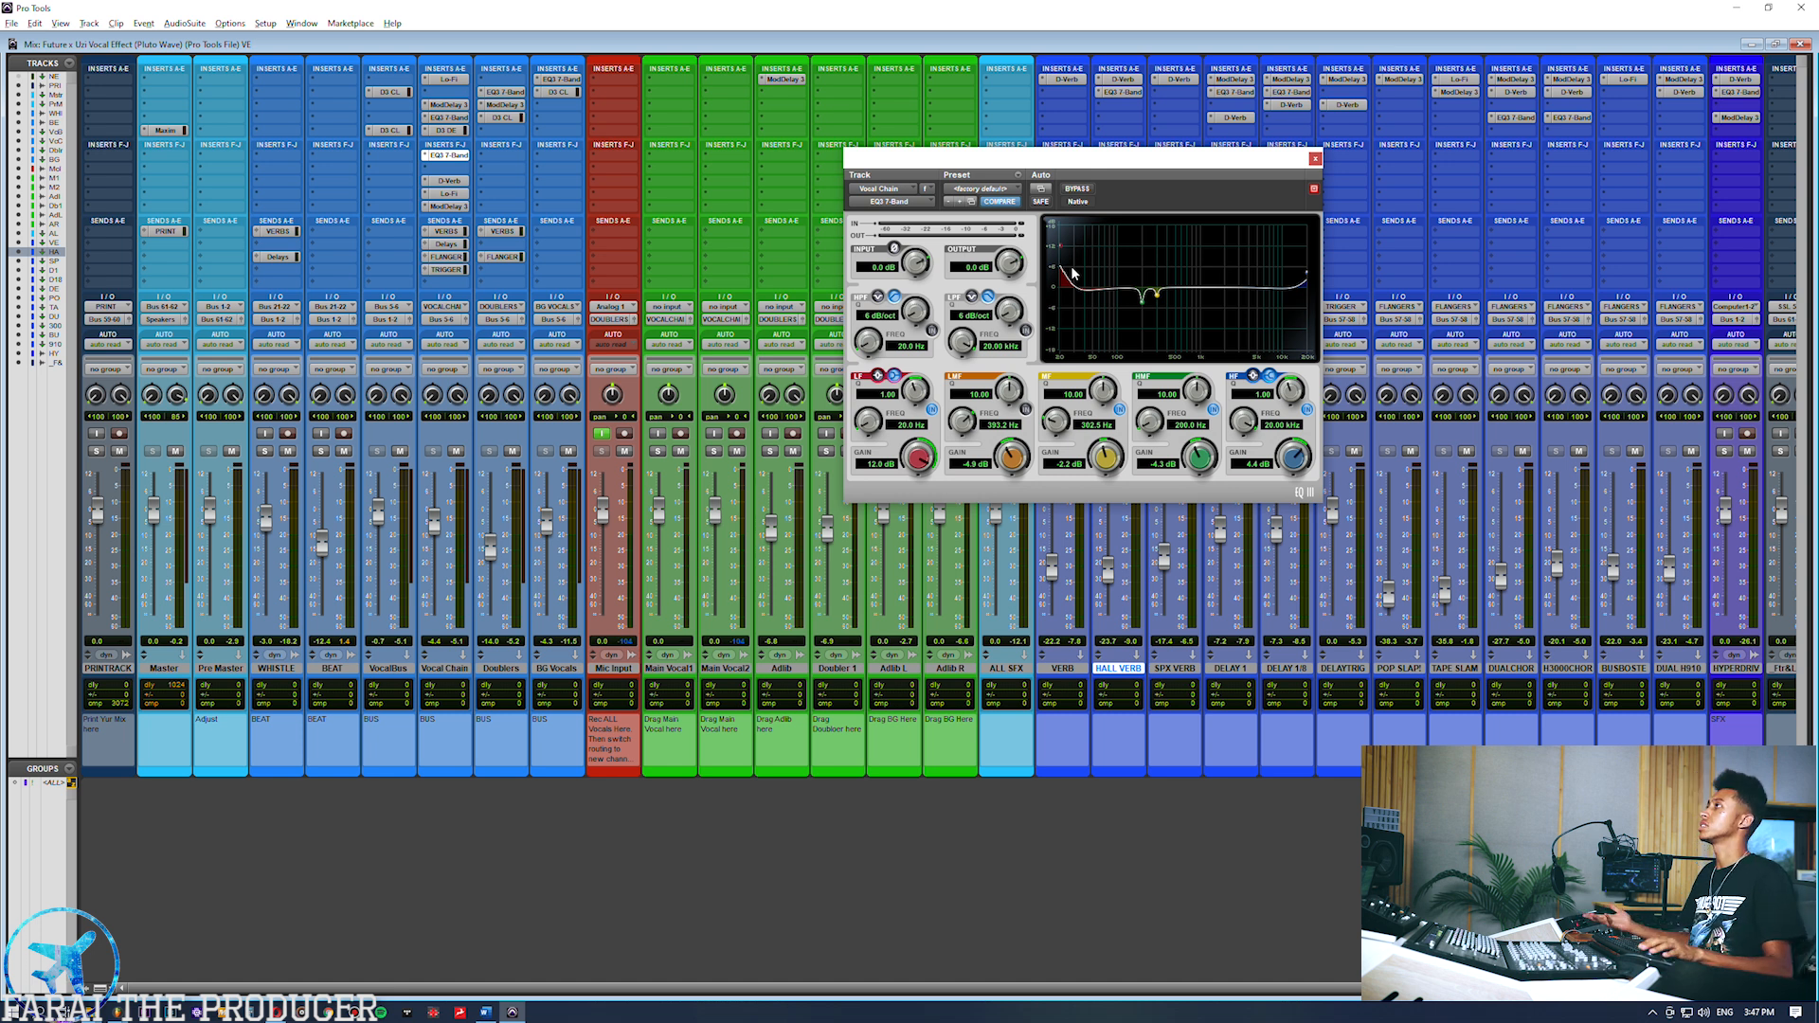
{"action": "left_click", "coordinate": [462, 154]}
Open D-Verb on the Vocal Chain channel and raise its dry/wet mix during playback, cancelling the new memory location.
{"action": "left_click", "coordinate": [454, 181]}
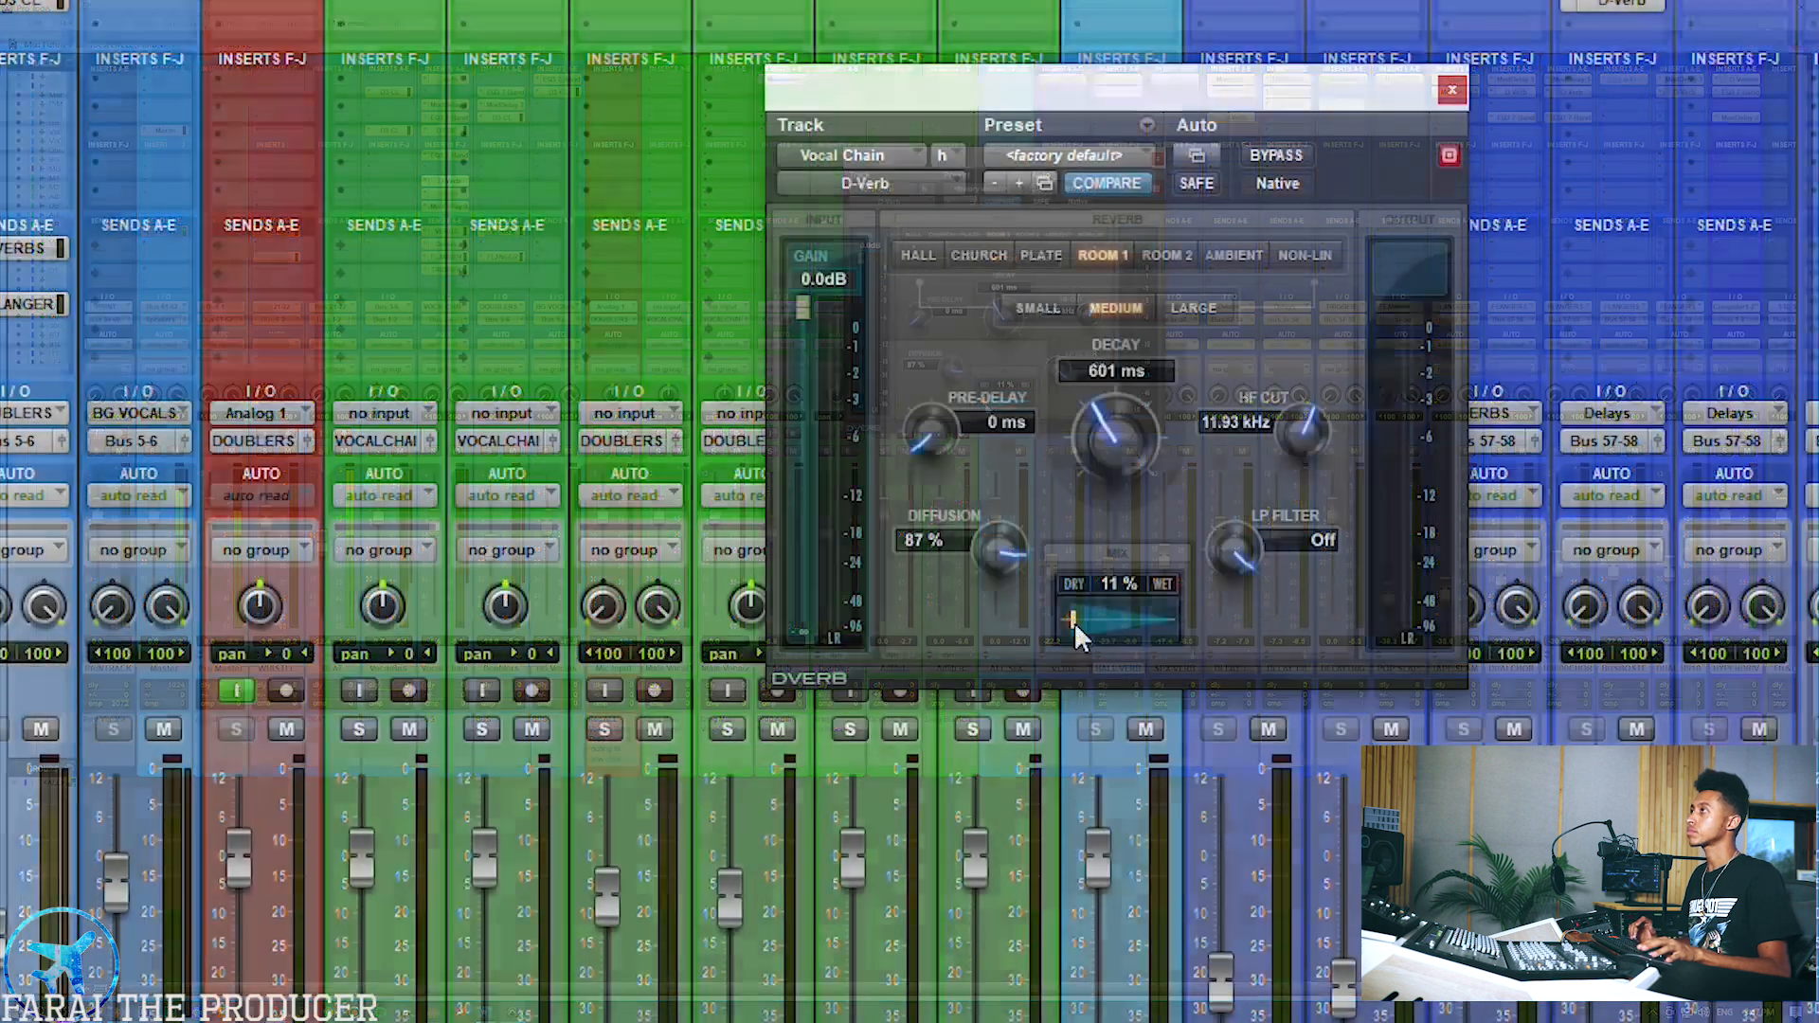
{"action": "left_click_drag", "start_coordinate": [984, 401], "coordinate": [1002, 403]}
{"action": "left_click_drag", "start_coordinate": [1114, 627], "coordinate": [1100, 630]}
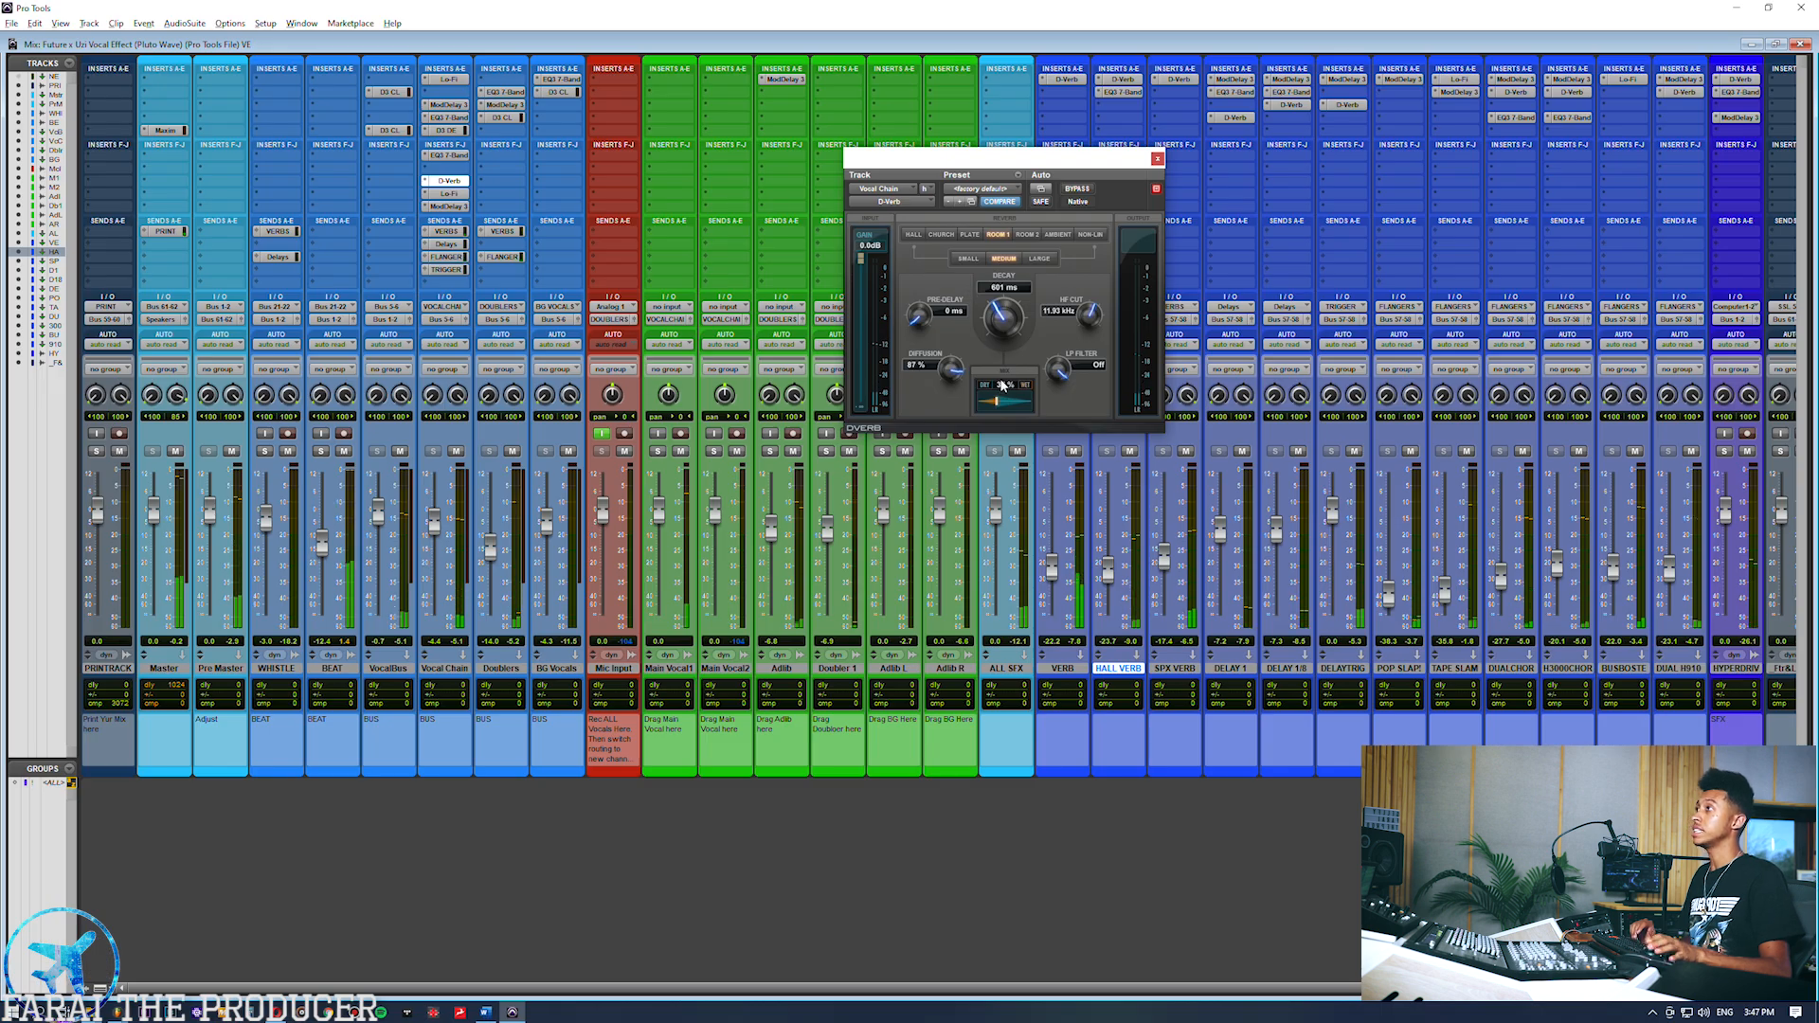
{"action": "key", "text": "KP_Enter"}
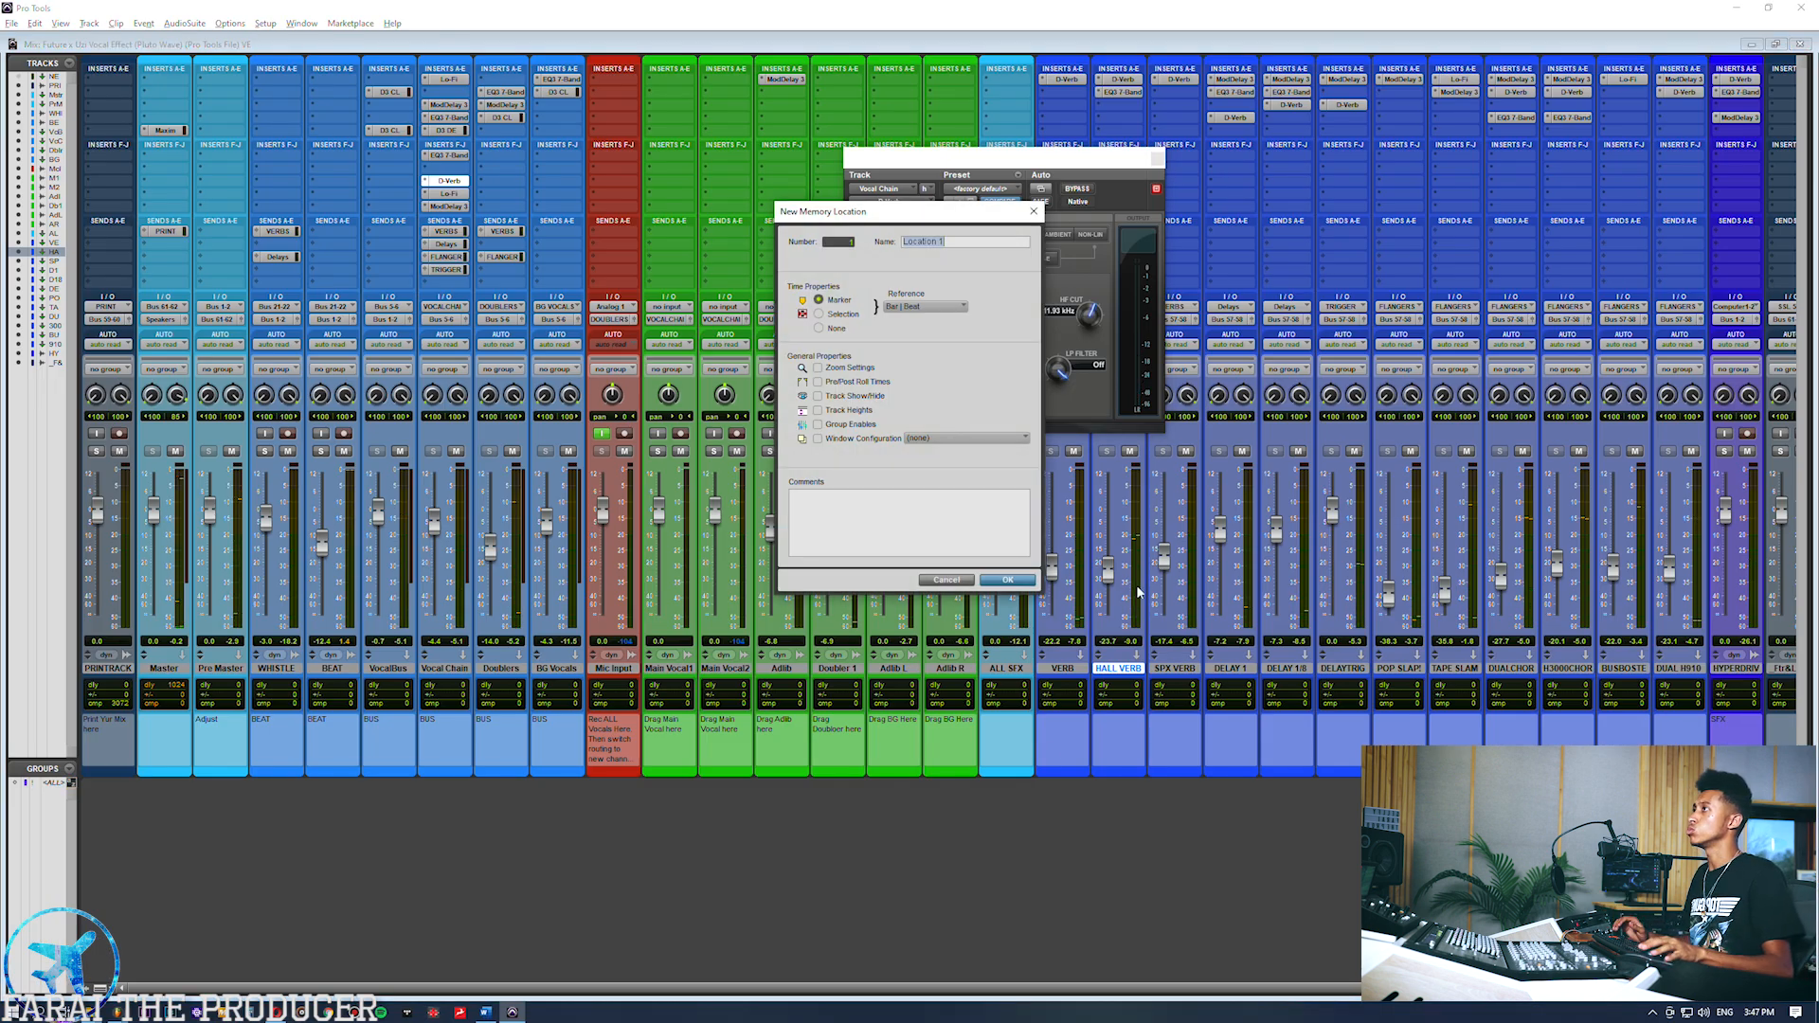
{"action": "left_click", "coordinate": [948, 580]}
Set the Vocal Chain's D-Verb dry/wet mix to 11%, reposition its window, and close the plug-in.
{"action": "left_click", "coordinate": [1012, 385]}
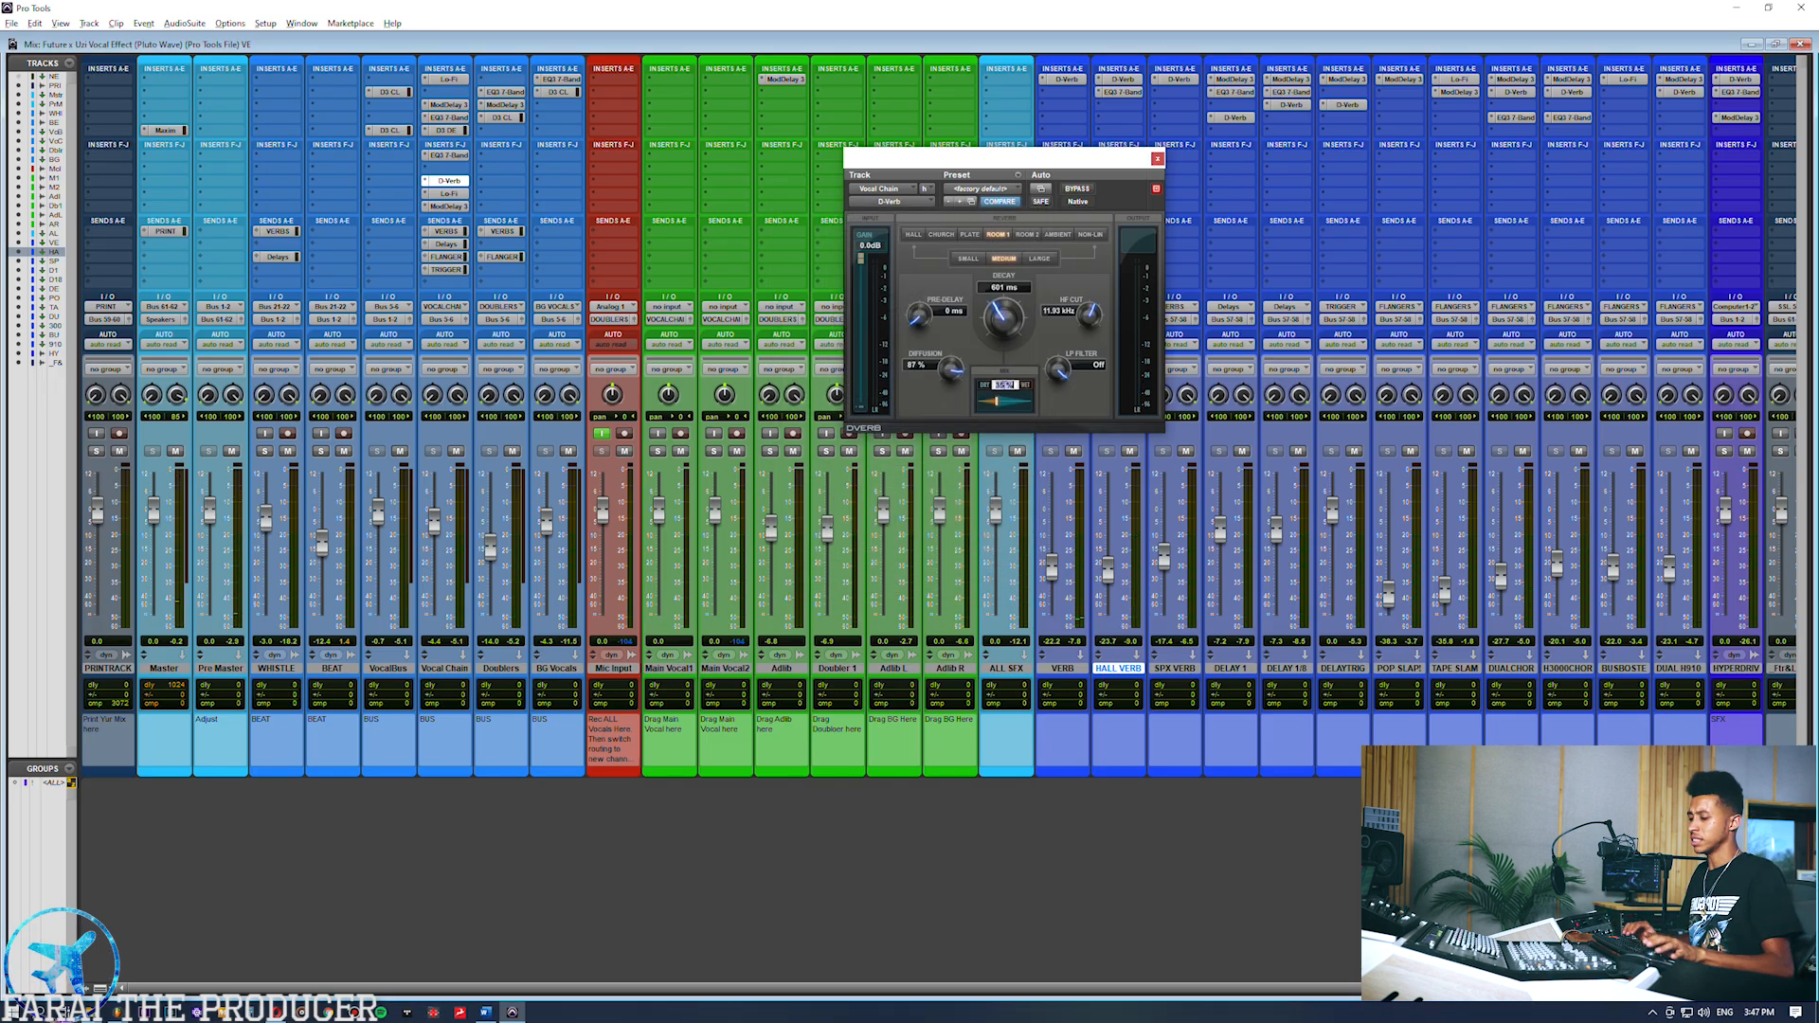
{"action": "type", "text": "11"}
{"action": "key", "text": "Return"}
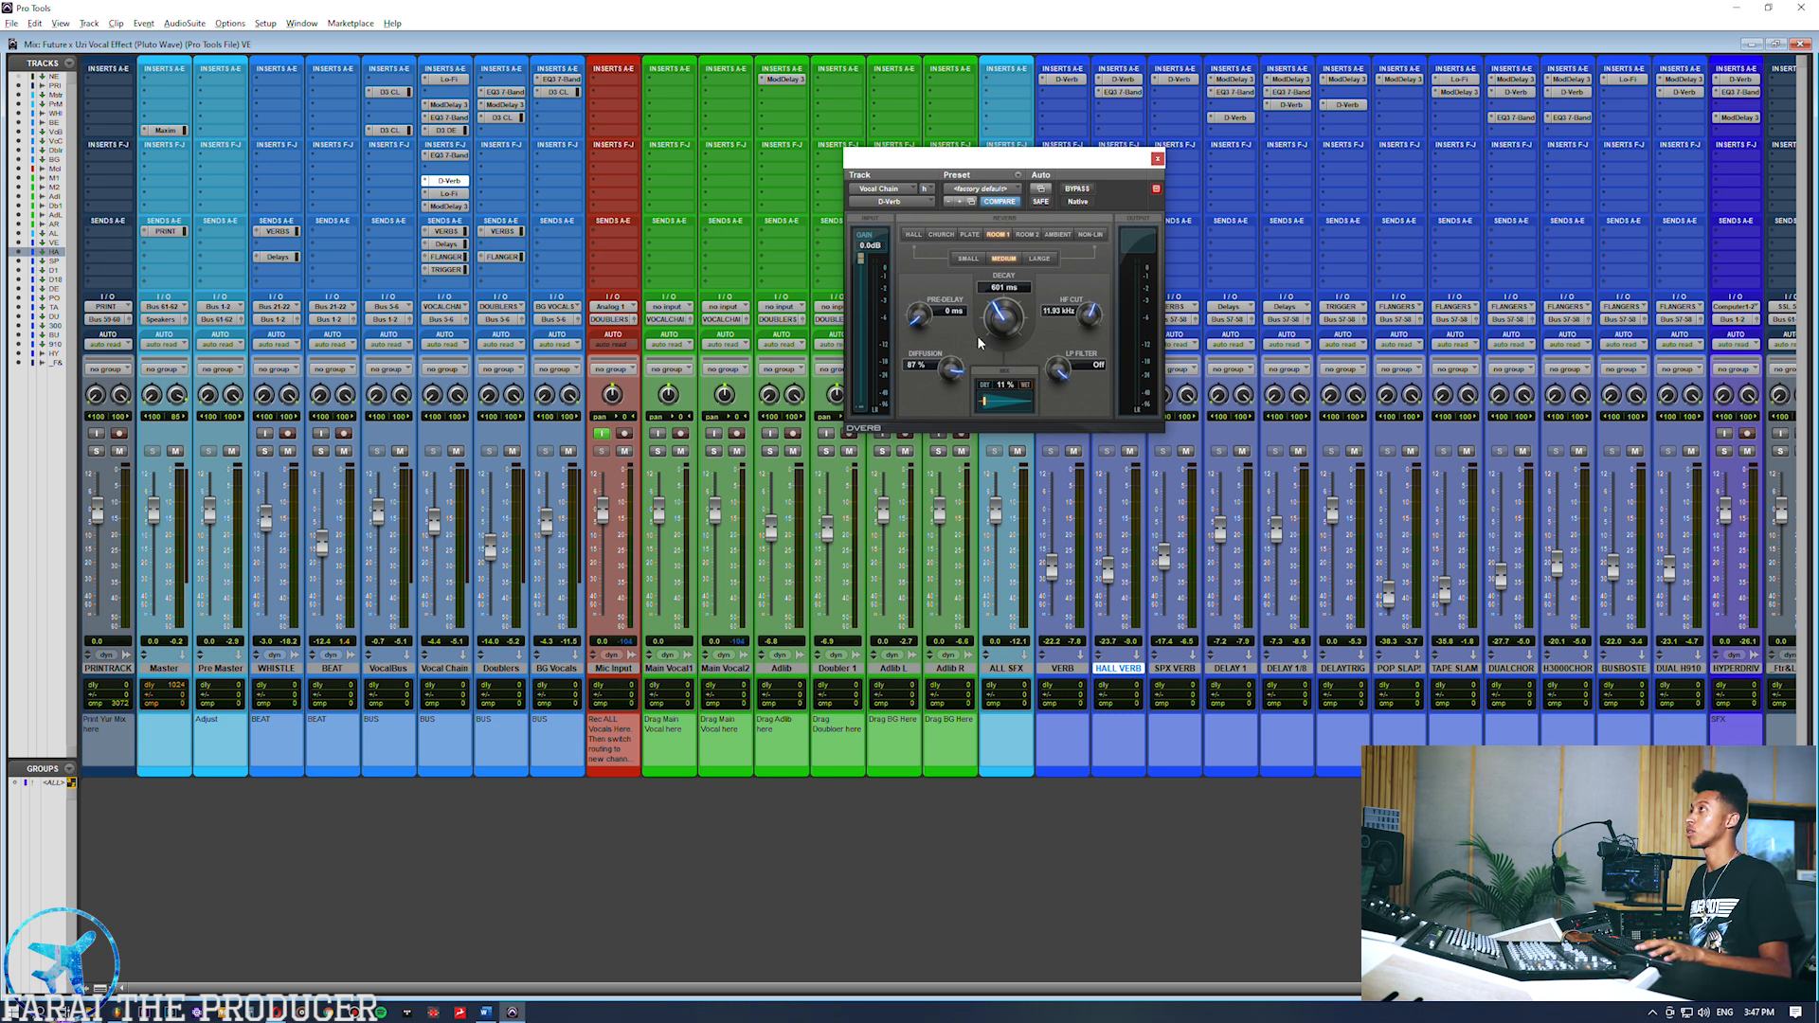
{"action": "left_click_drag", "start_coordinate": [876, 161], "coordinate": [805, 160]}
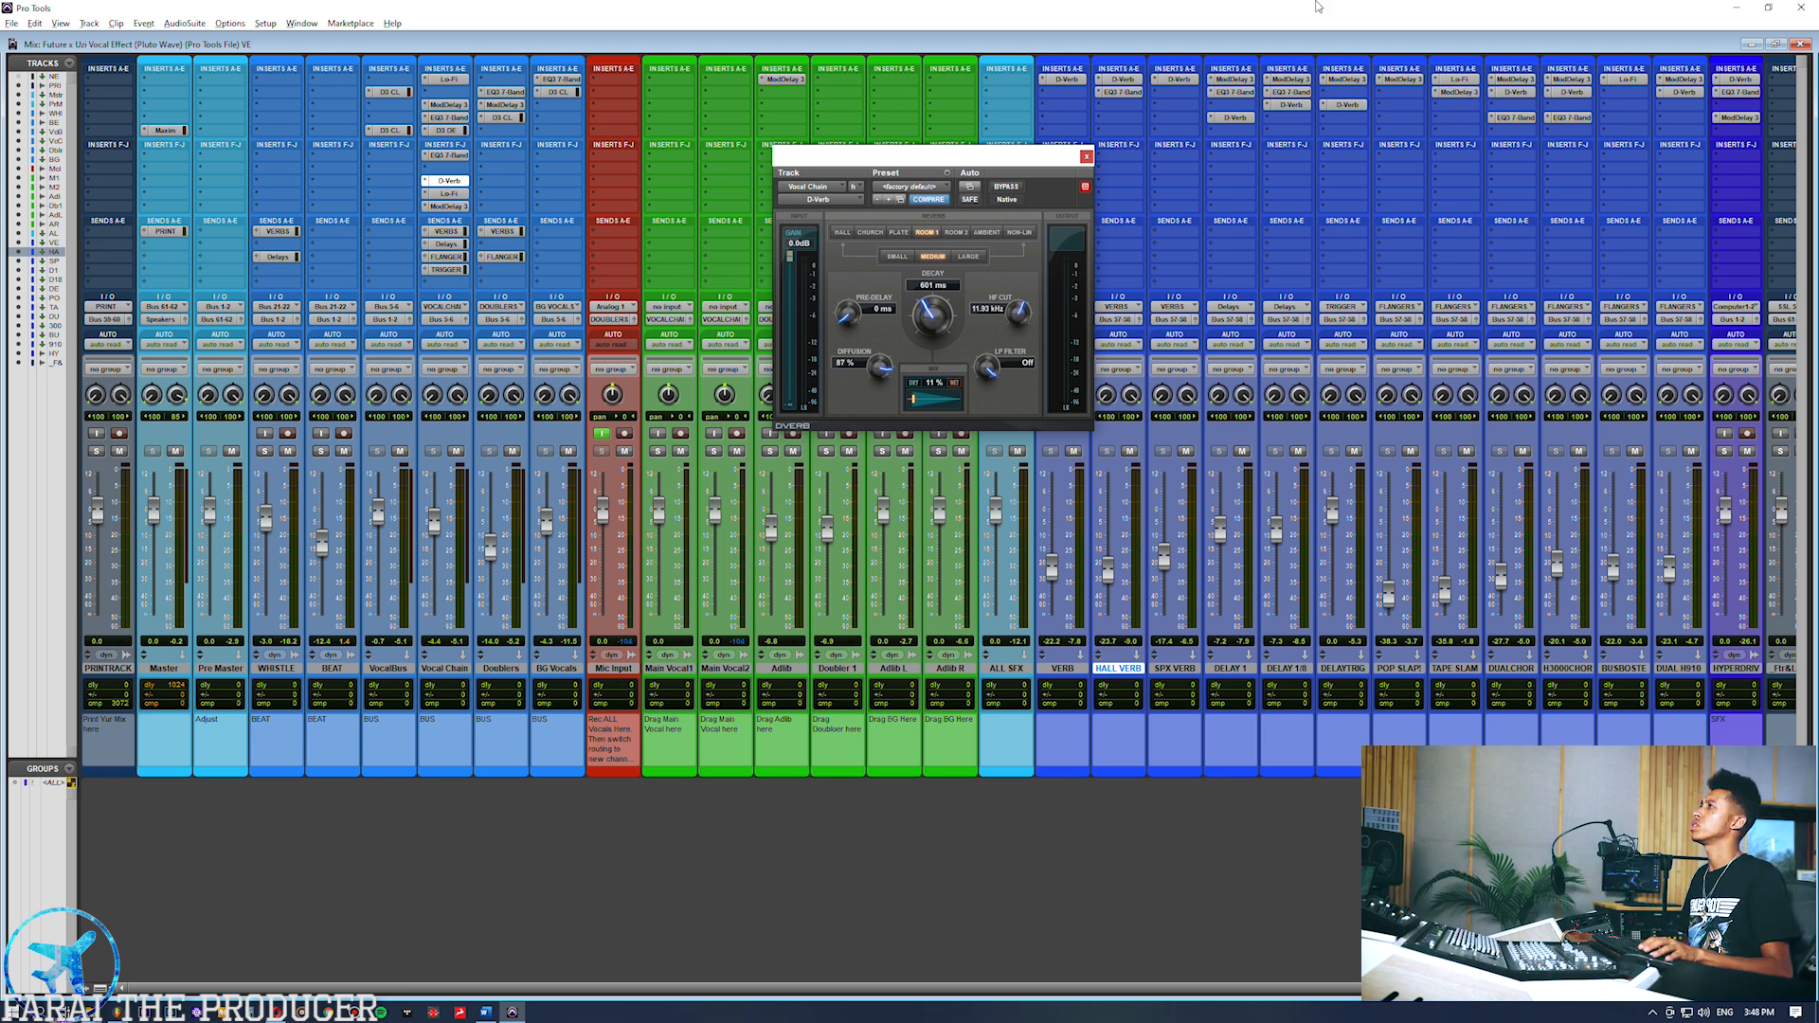
{"action": "left_click", "coordinate": [450, 182]}
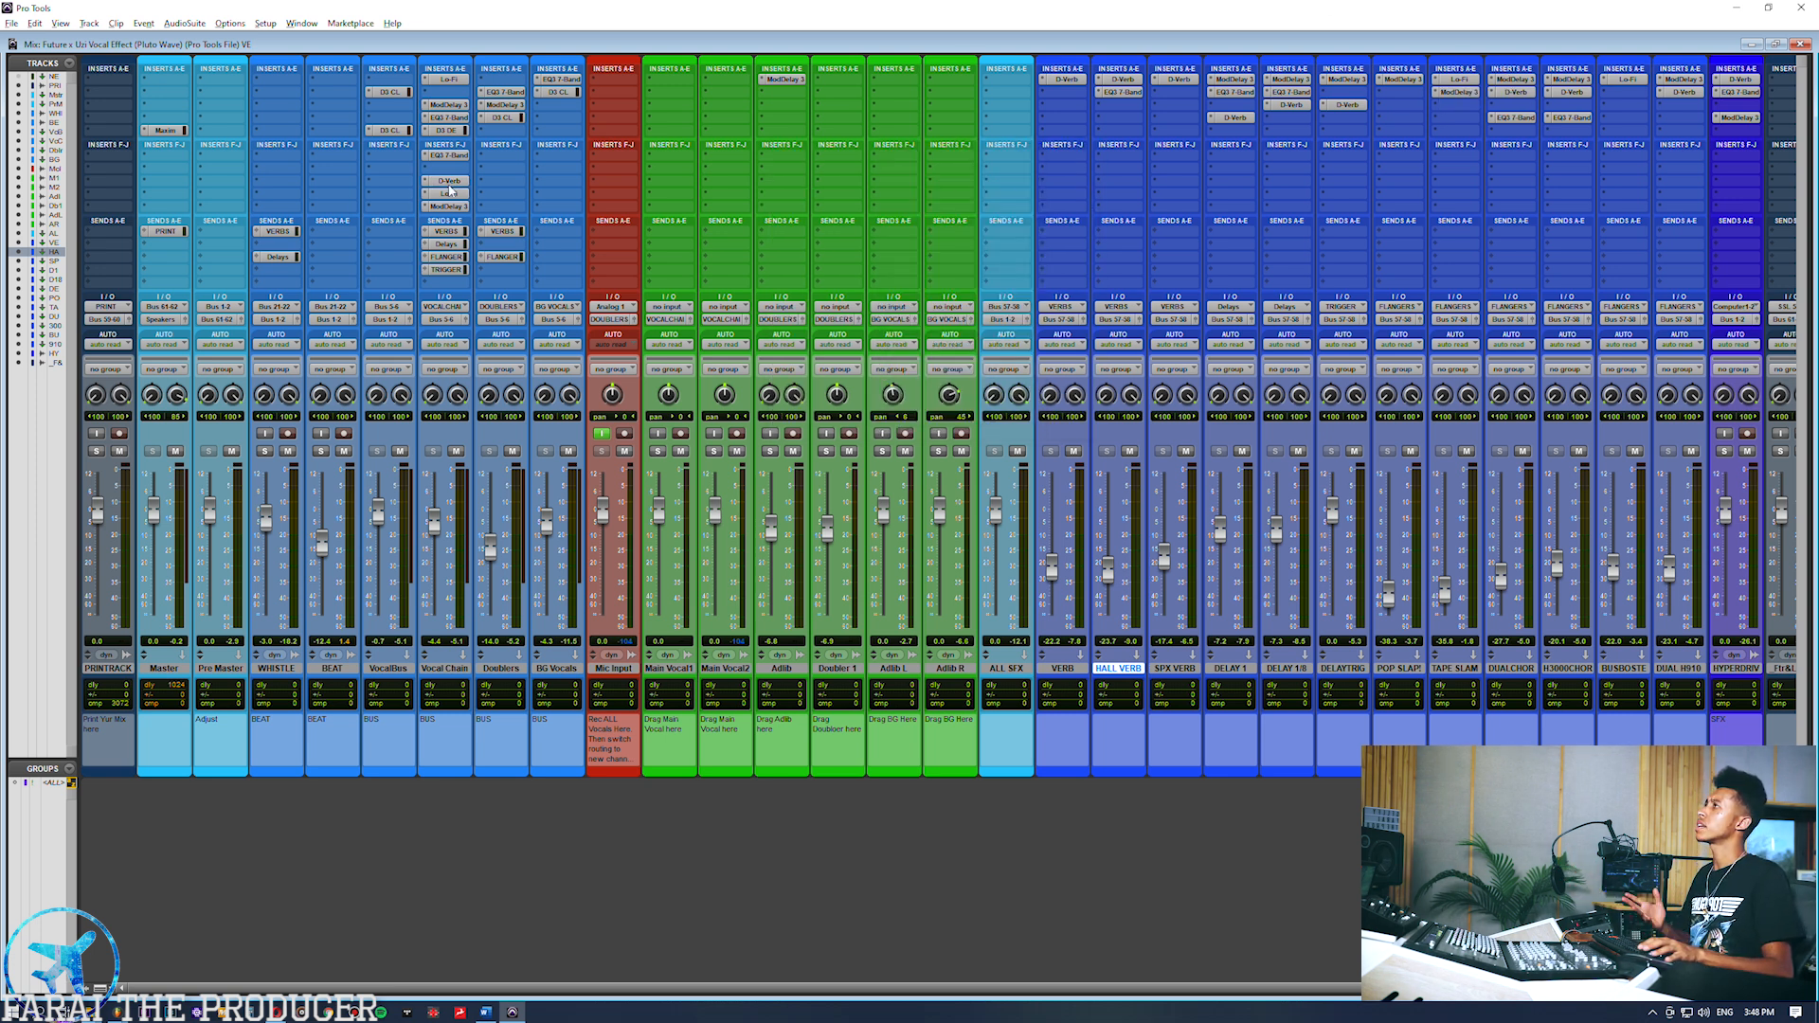
Open both Lo-Fi inserts on the Vocal Chain channel and arrange their windows side by side to compare their settings.
{"action": "left_click", "coordinate": [452, 194]}
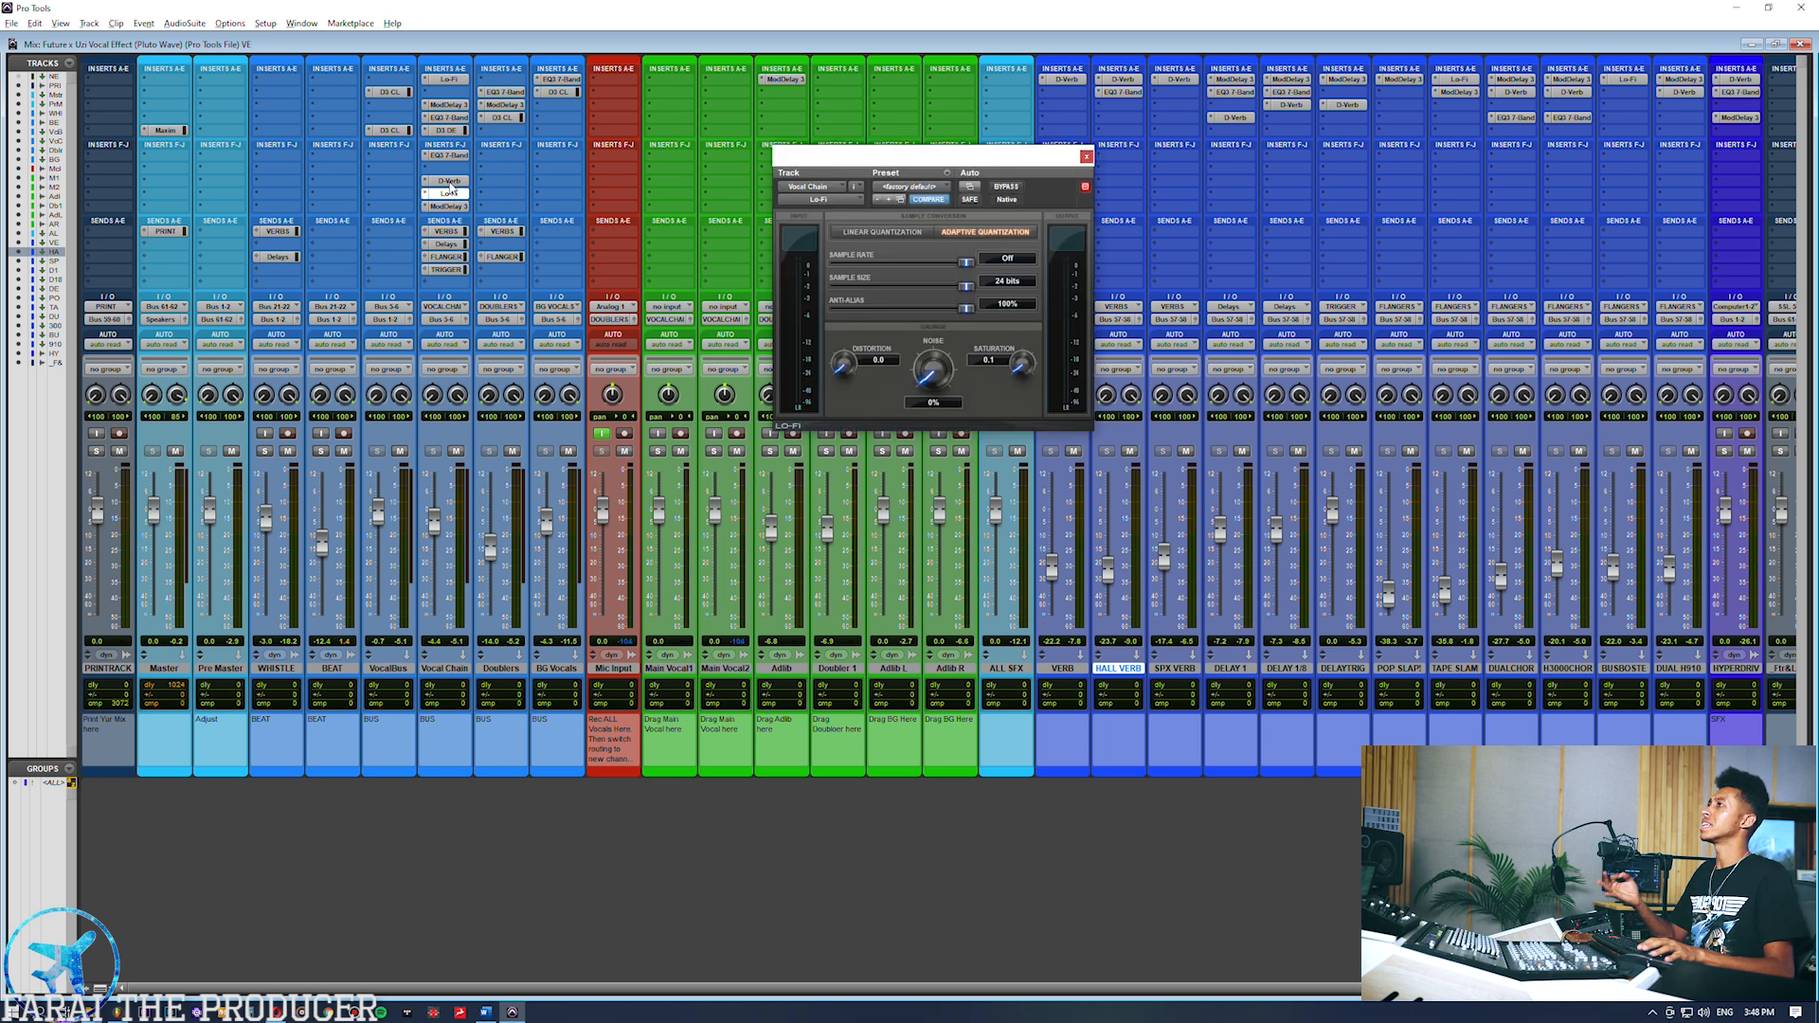
{"action": "left_click_drag", "start_coordinate": [865, 158], "coordinate": [905, 152]}
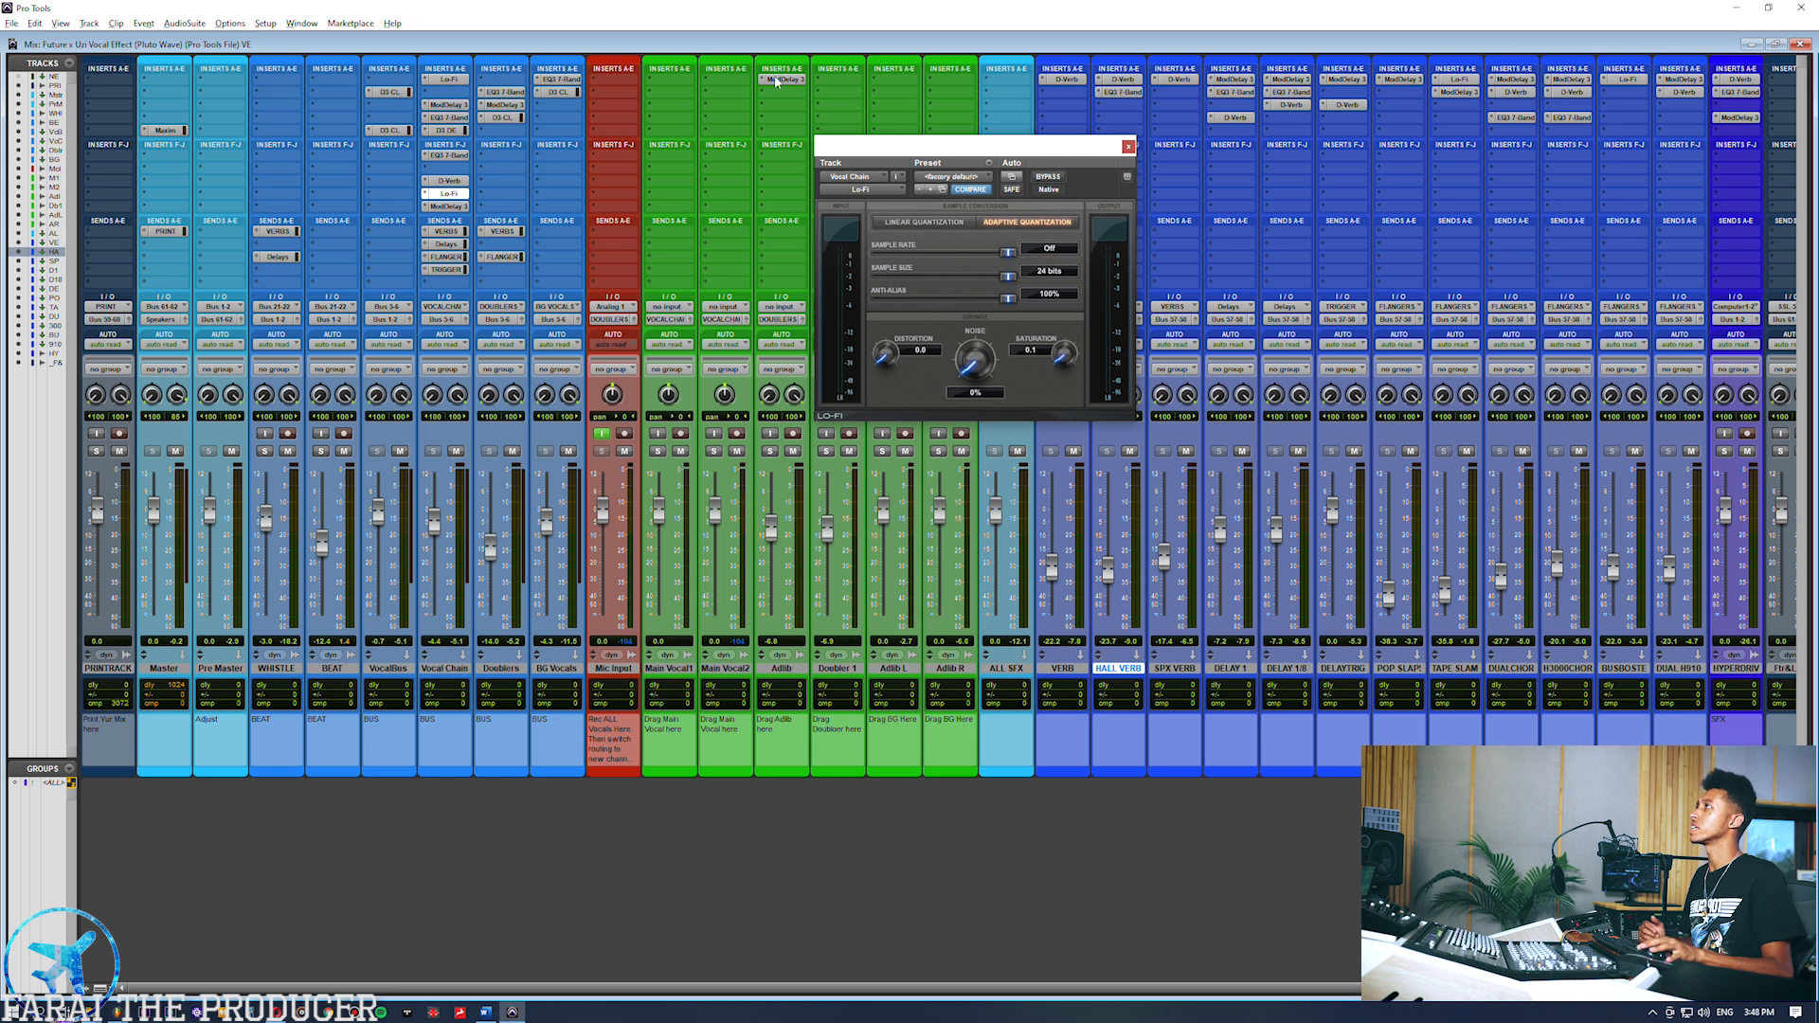
{"action": "left_click", "coordinate": [443, 83]}
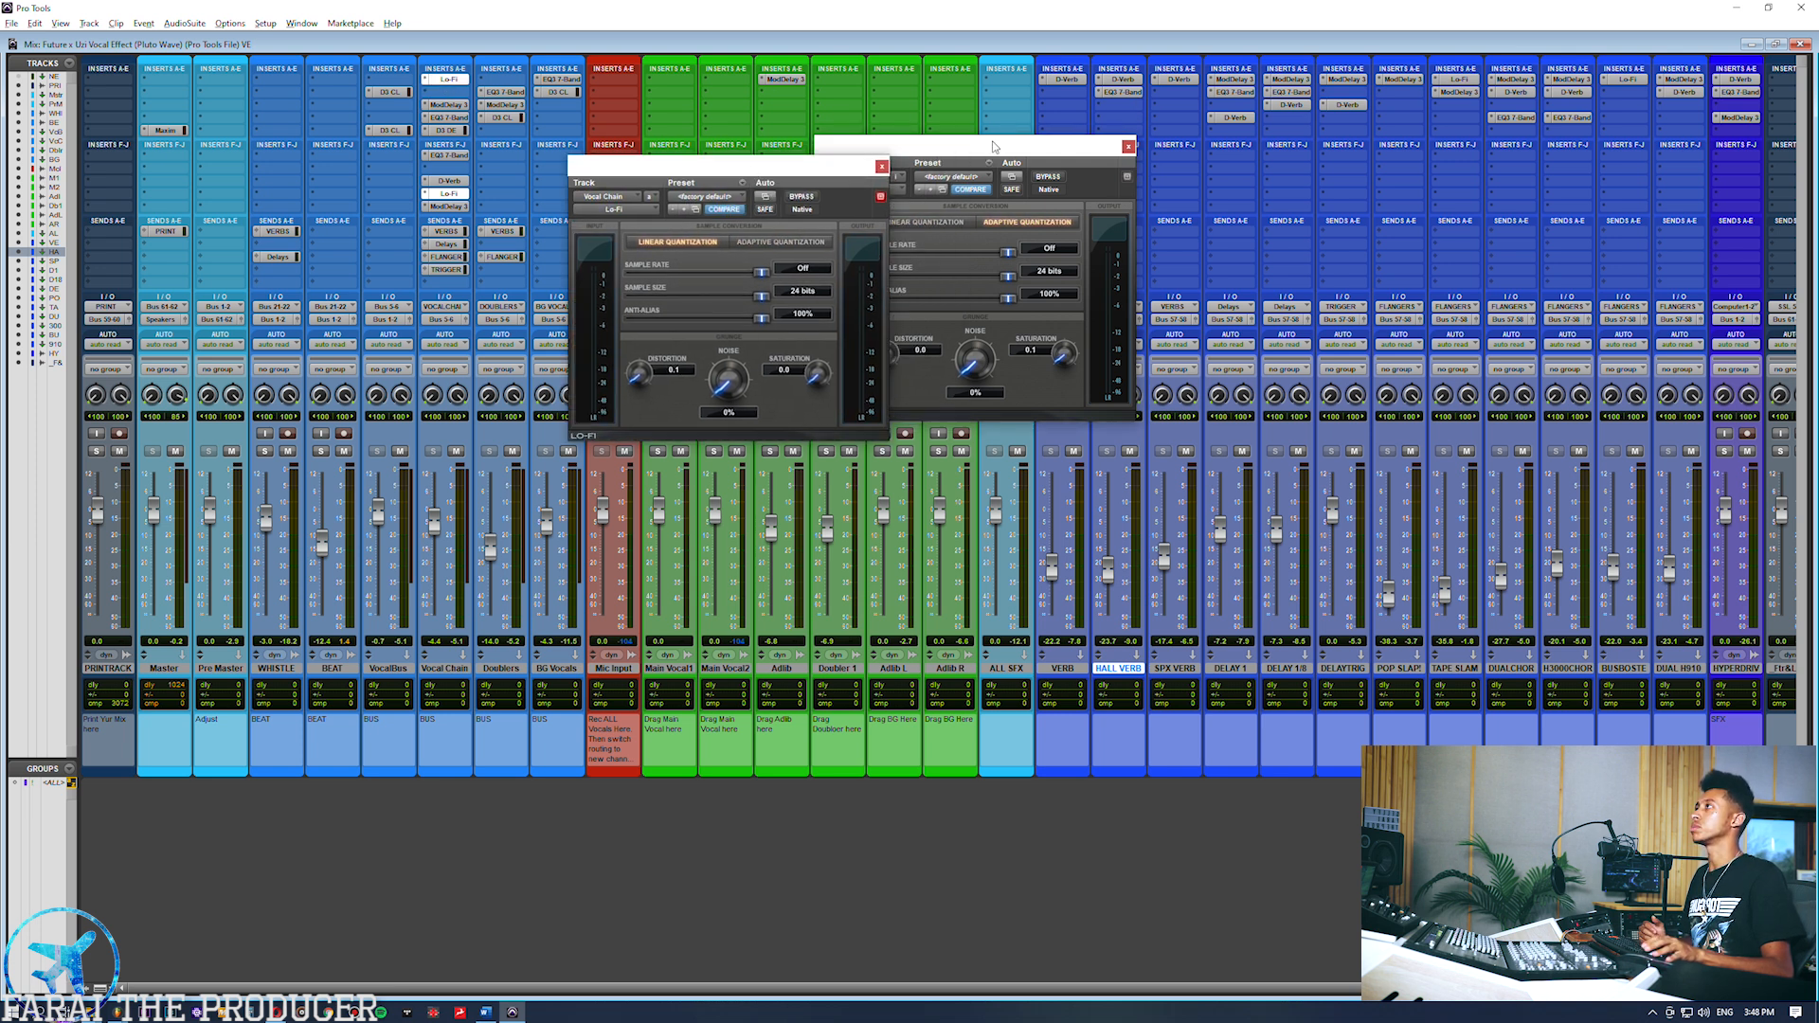
{"action": "left_click_drag", "start_coordinate": [1000, 148], "coordinate": [1198, 168]}
{"action": "mouse_move", "coordinate": [761, 181]}
{"action": "left_mouse_down"}
{"action": "mouse_move", "coordinate": [803, 186]}
{"action": "mouse_move", "coordinate": [749, 201]}
{"action": "mouse_move", "coordinate": [791, 187]}
{"action": "left_mouse_up"}
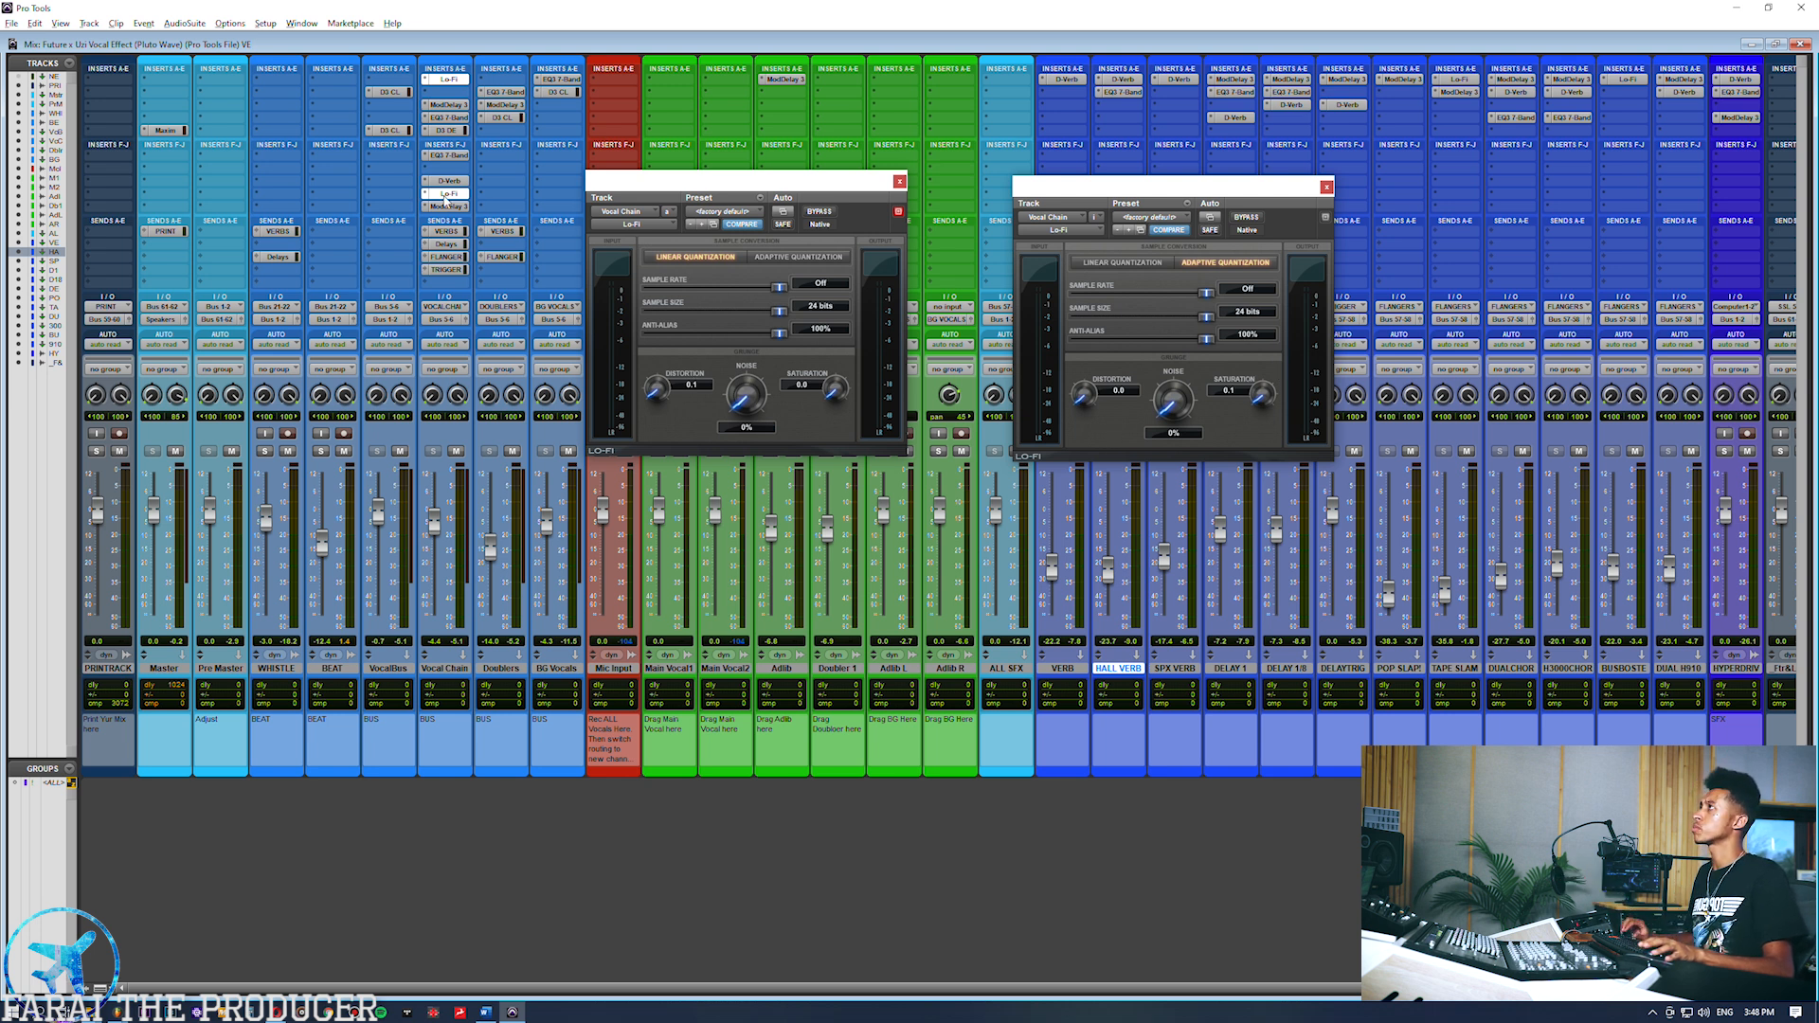
Play the song from around bar 10 and bypass both Lo-Fi inserts on the Vocal Chain to compare the sound.
{"action": "key", "text": "ctrl+equal"}
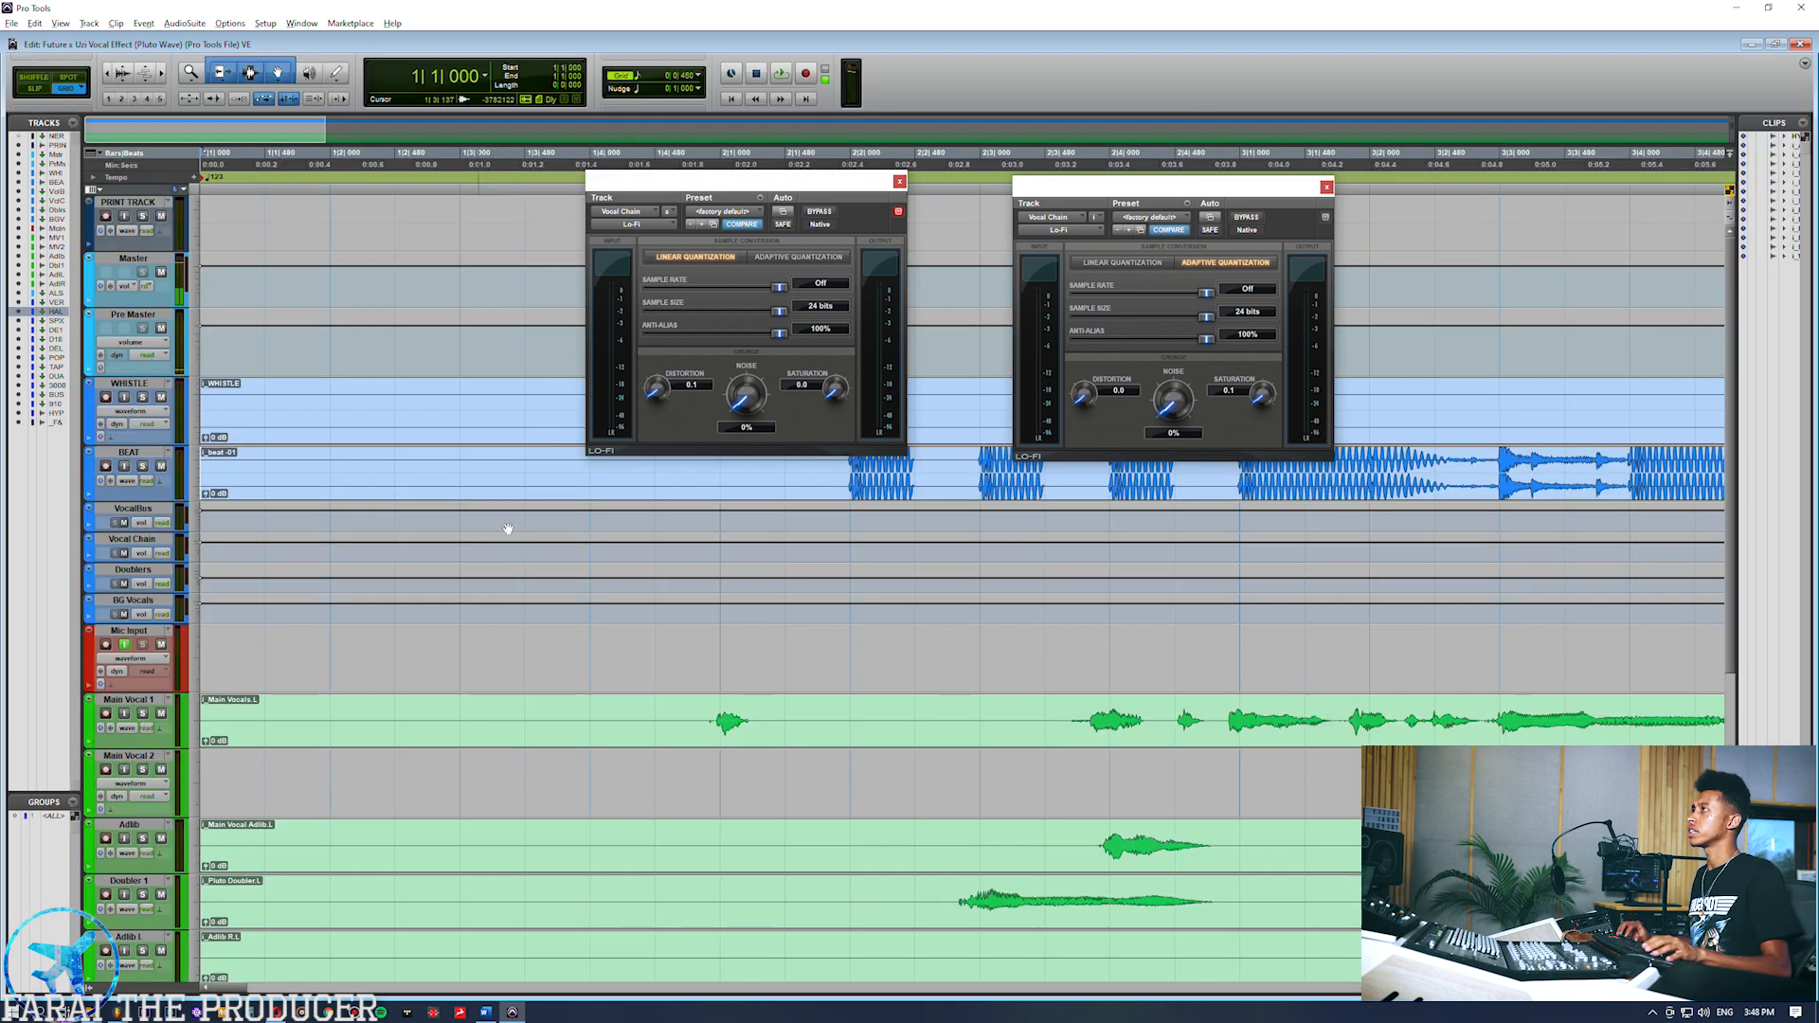
{"action": "key", "text": "ctrl+bracketleft"}
{"action": "key", "text": "ctrl+bracketleft"}
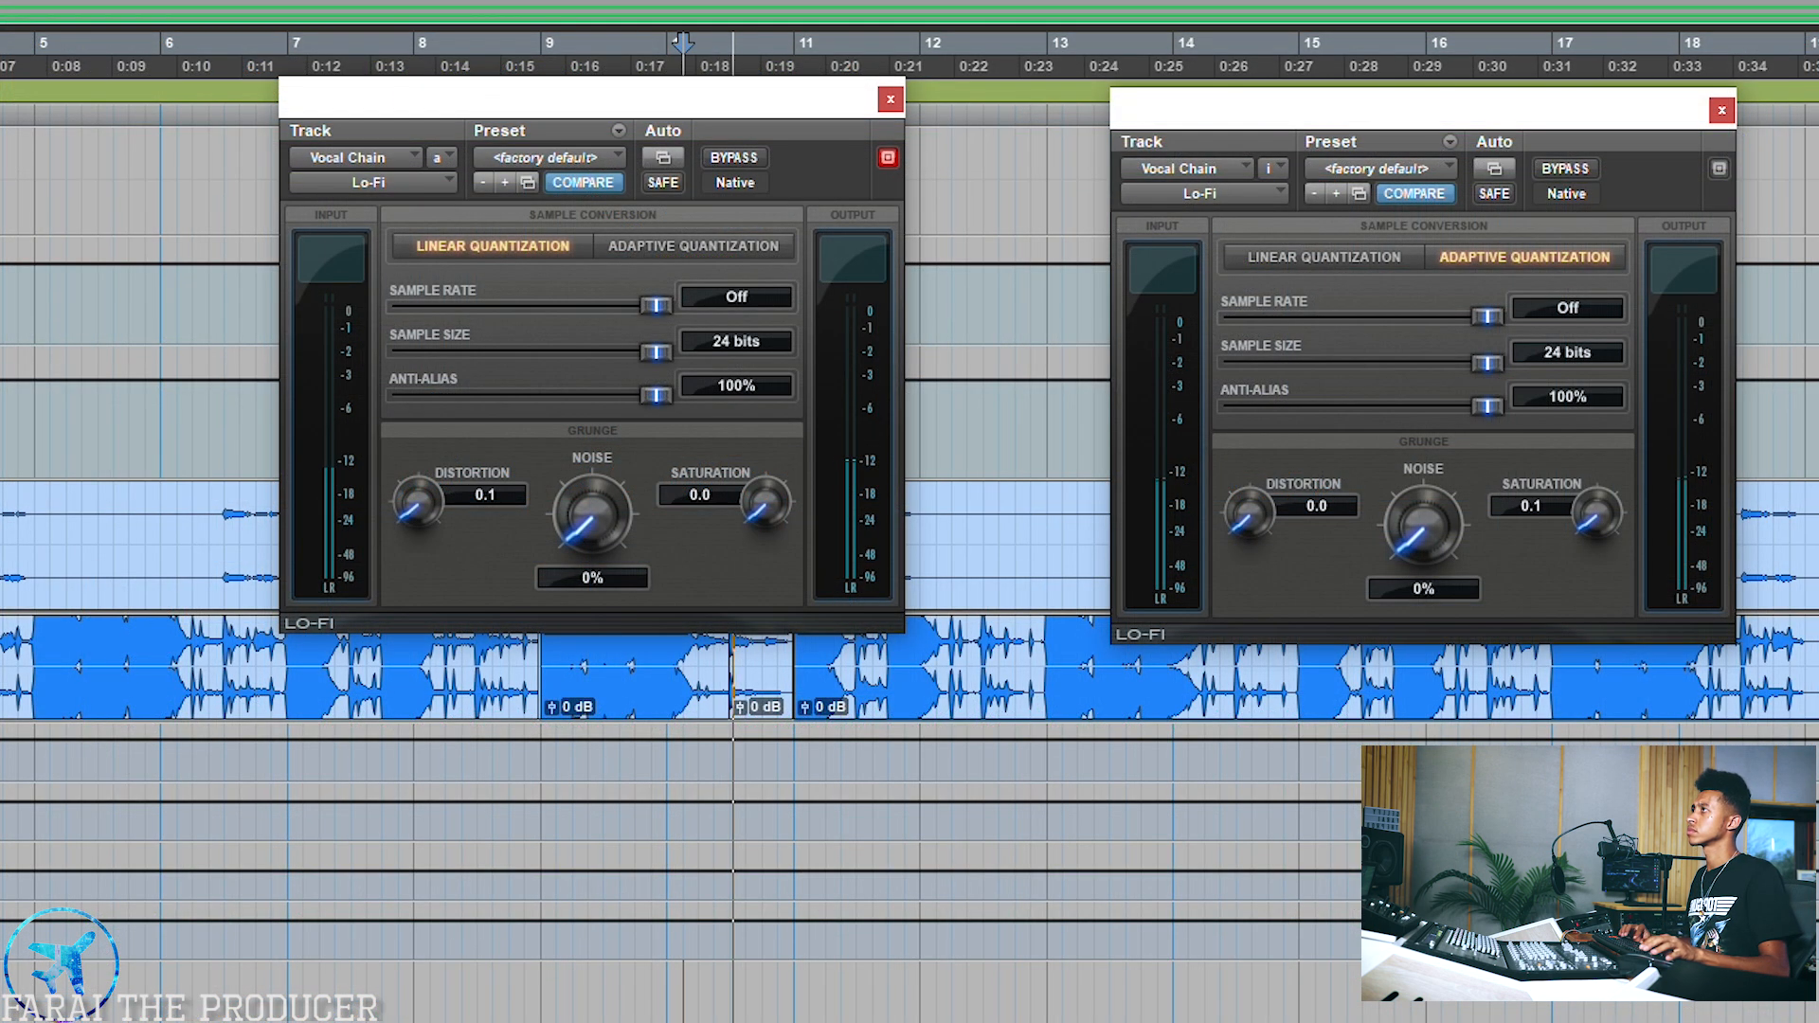
{"action": "key", "text": "space"}
{"action": "left_click", "coordinate": [492, 1008]}
{"action": "key", "text": "space"}
{"action": "key", "text": "ctrl+equal"}
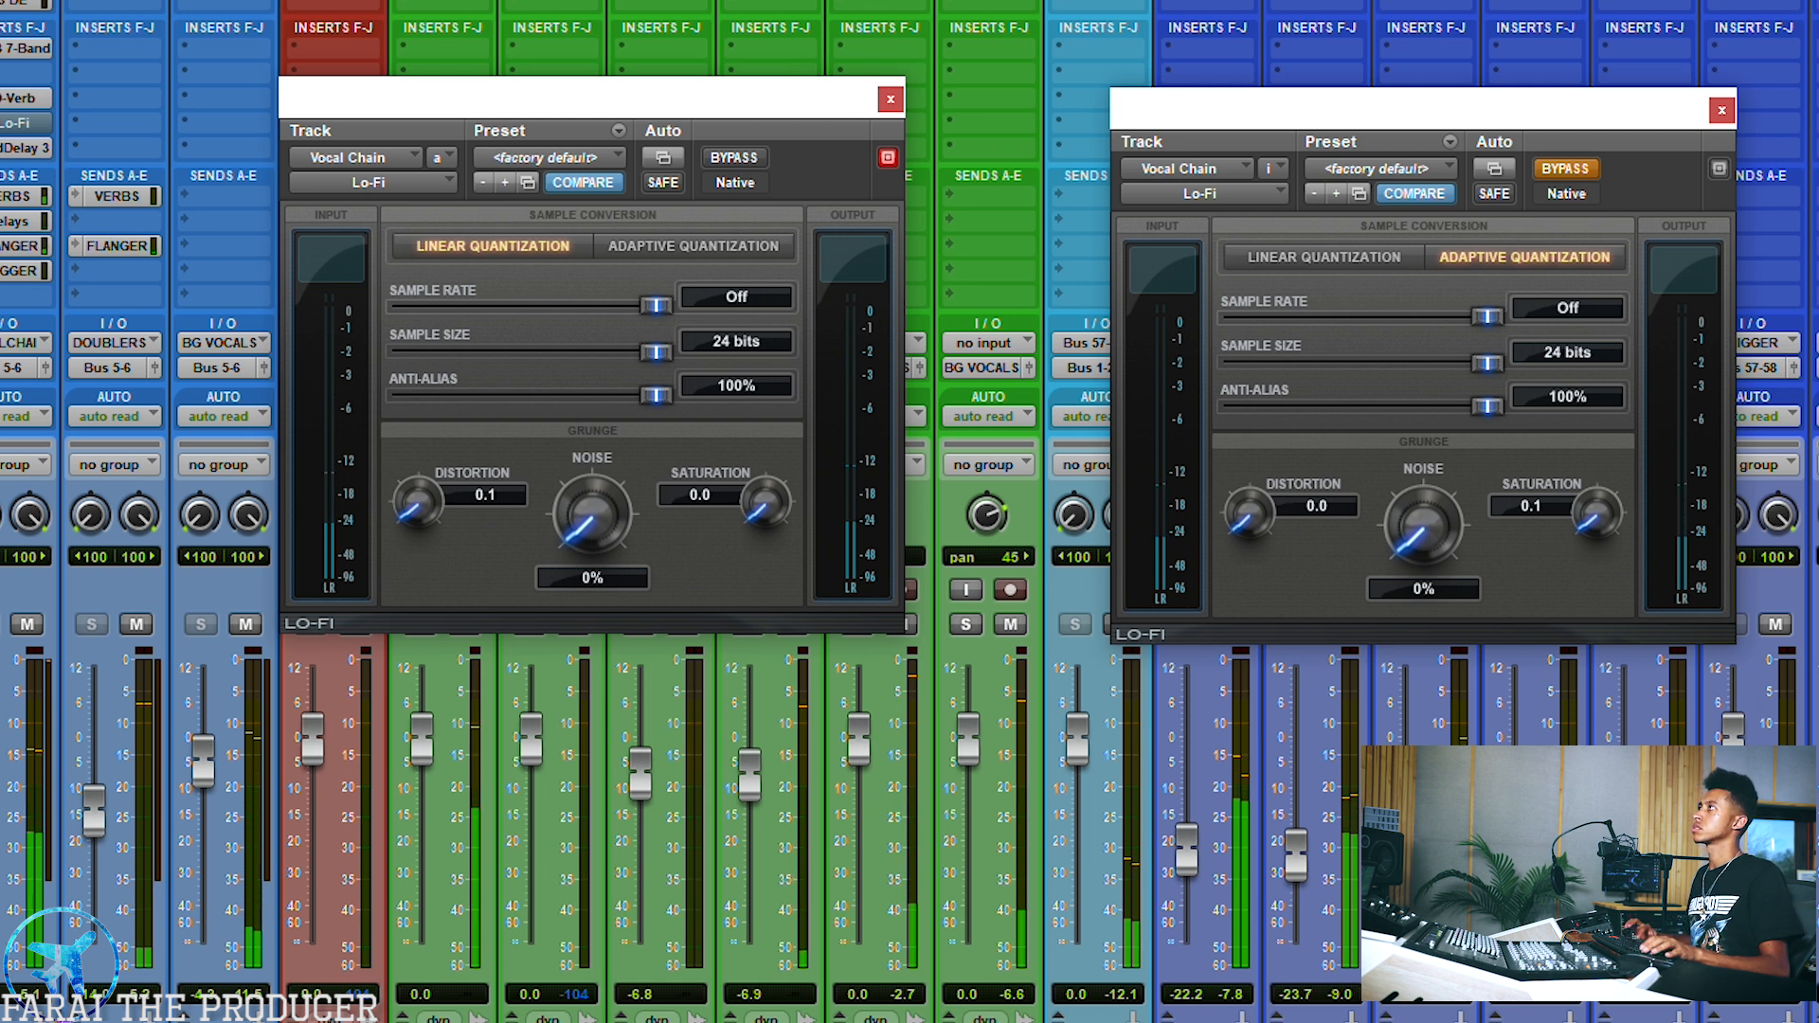
{"action": "left_click", "coordinate": [734, 158]}
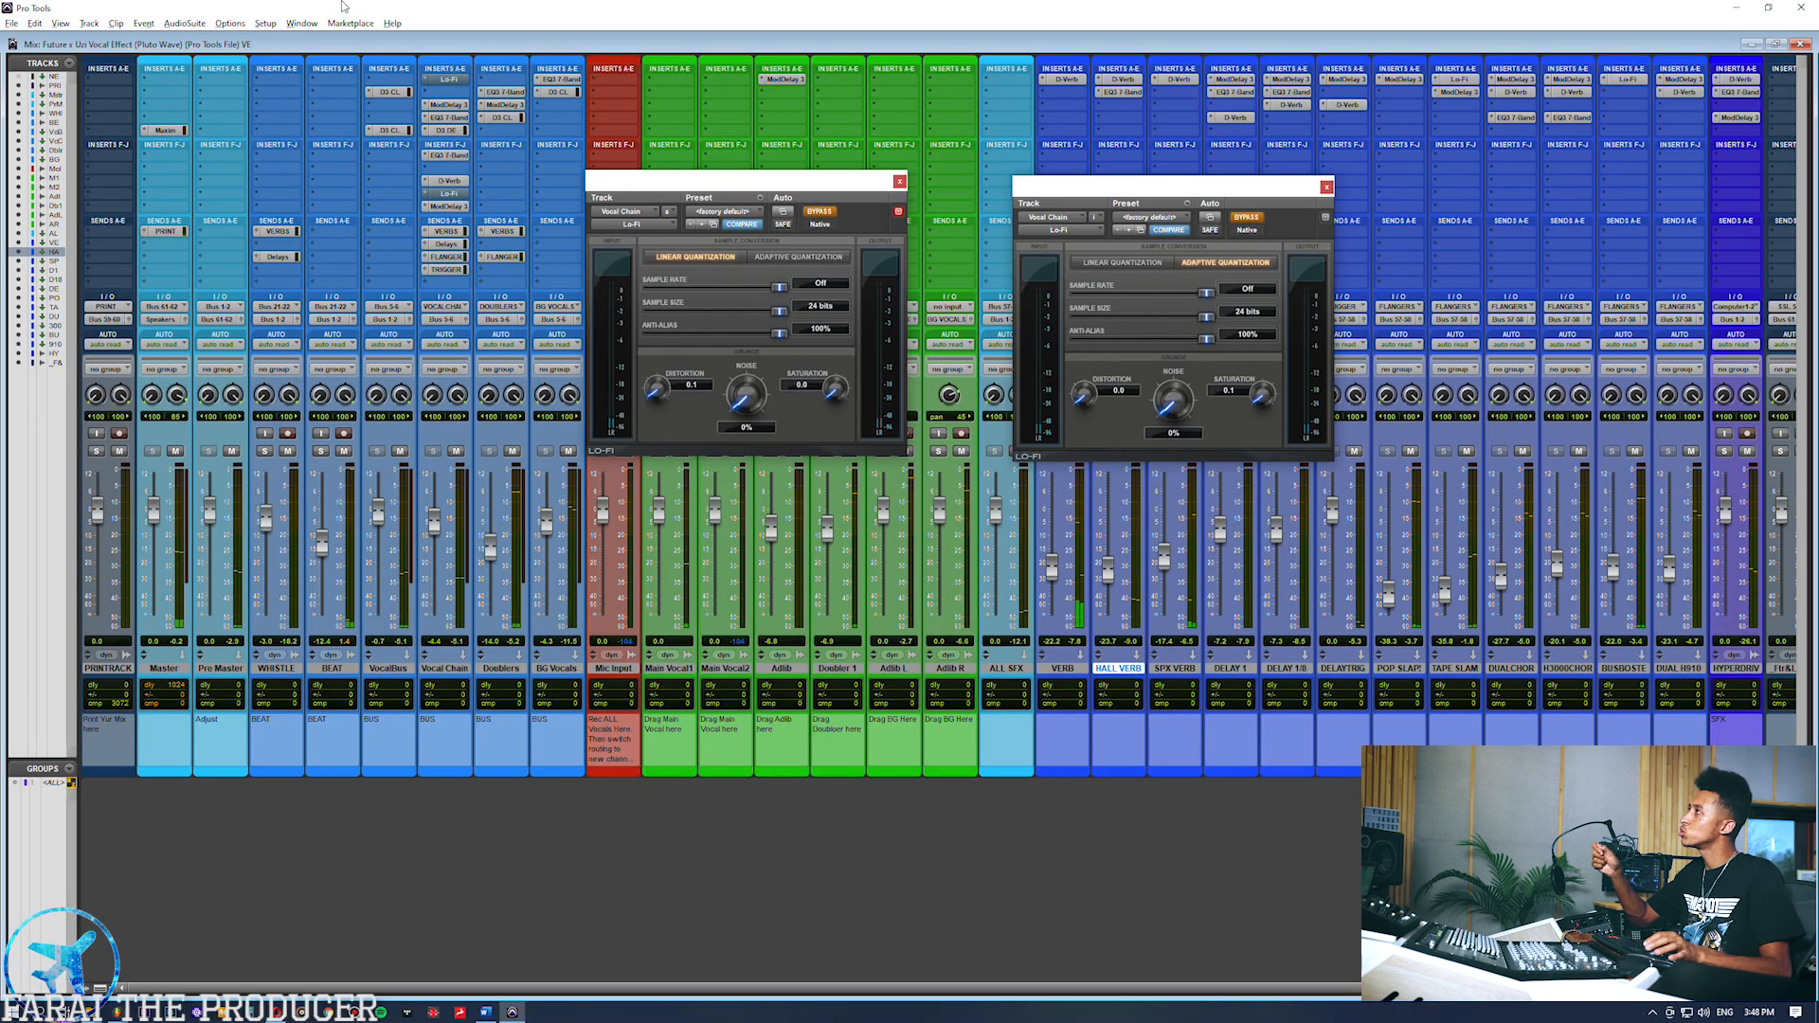
Re-enable both Lo-Fi inserts on the Vocal Chain channel and close the window of the lower Lo-Fi insert.
{"action": "left_click", "coordinate": [453, 80], "text": "ctrl"}
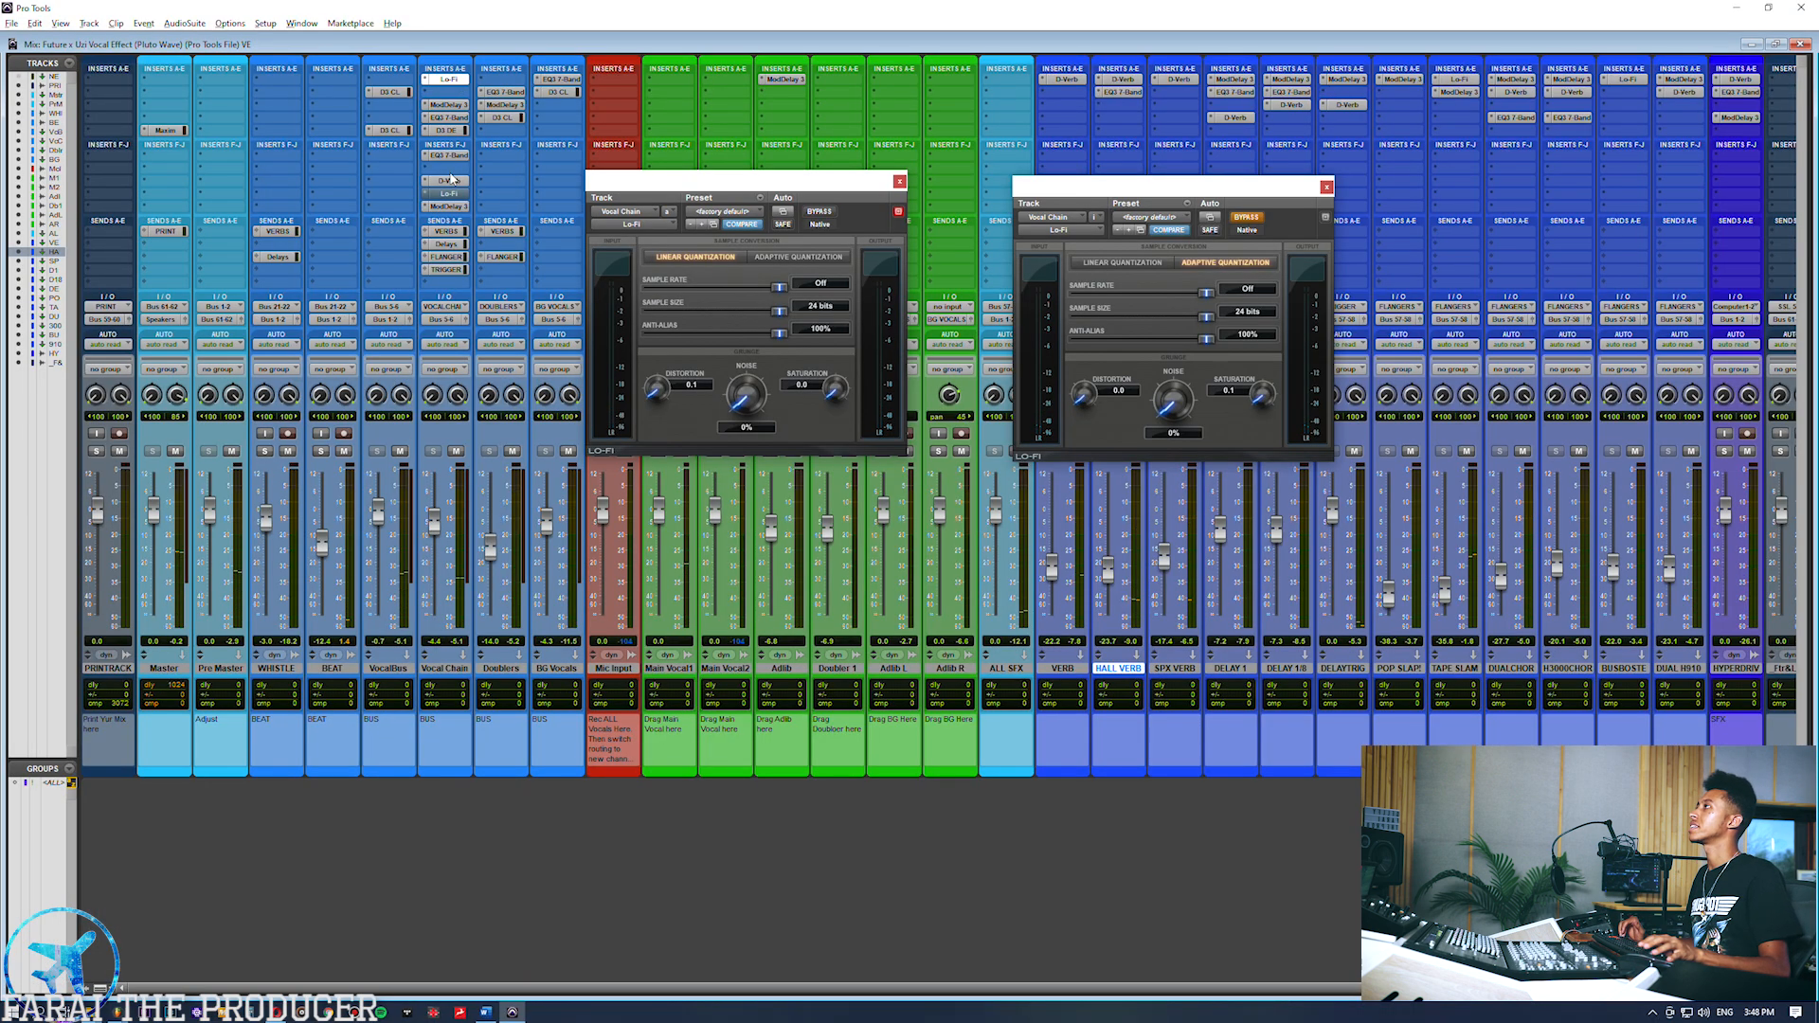
{"action": "left_click", "coordinate": [451, 195], "text": "ctrl"}
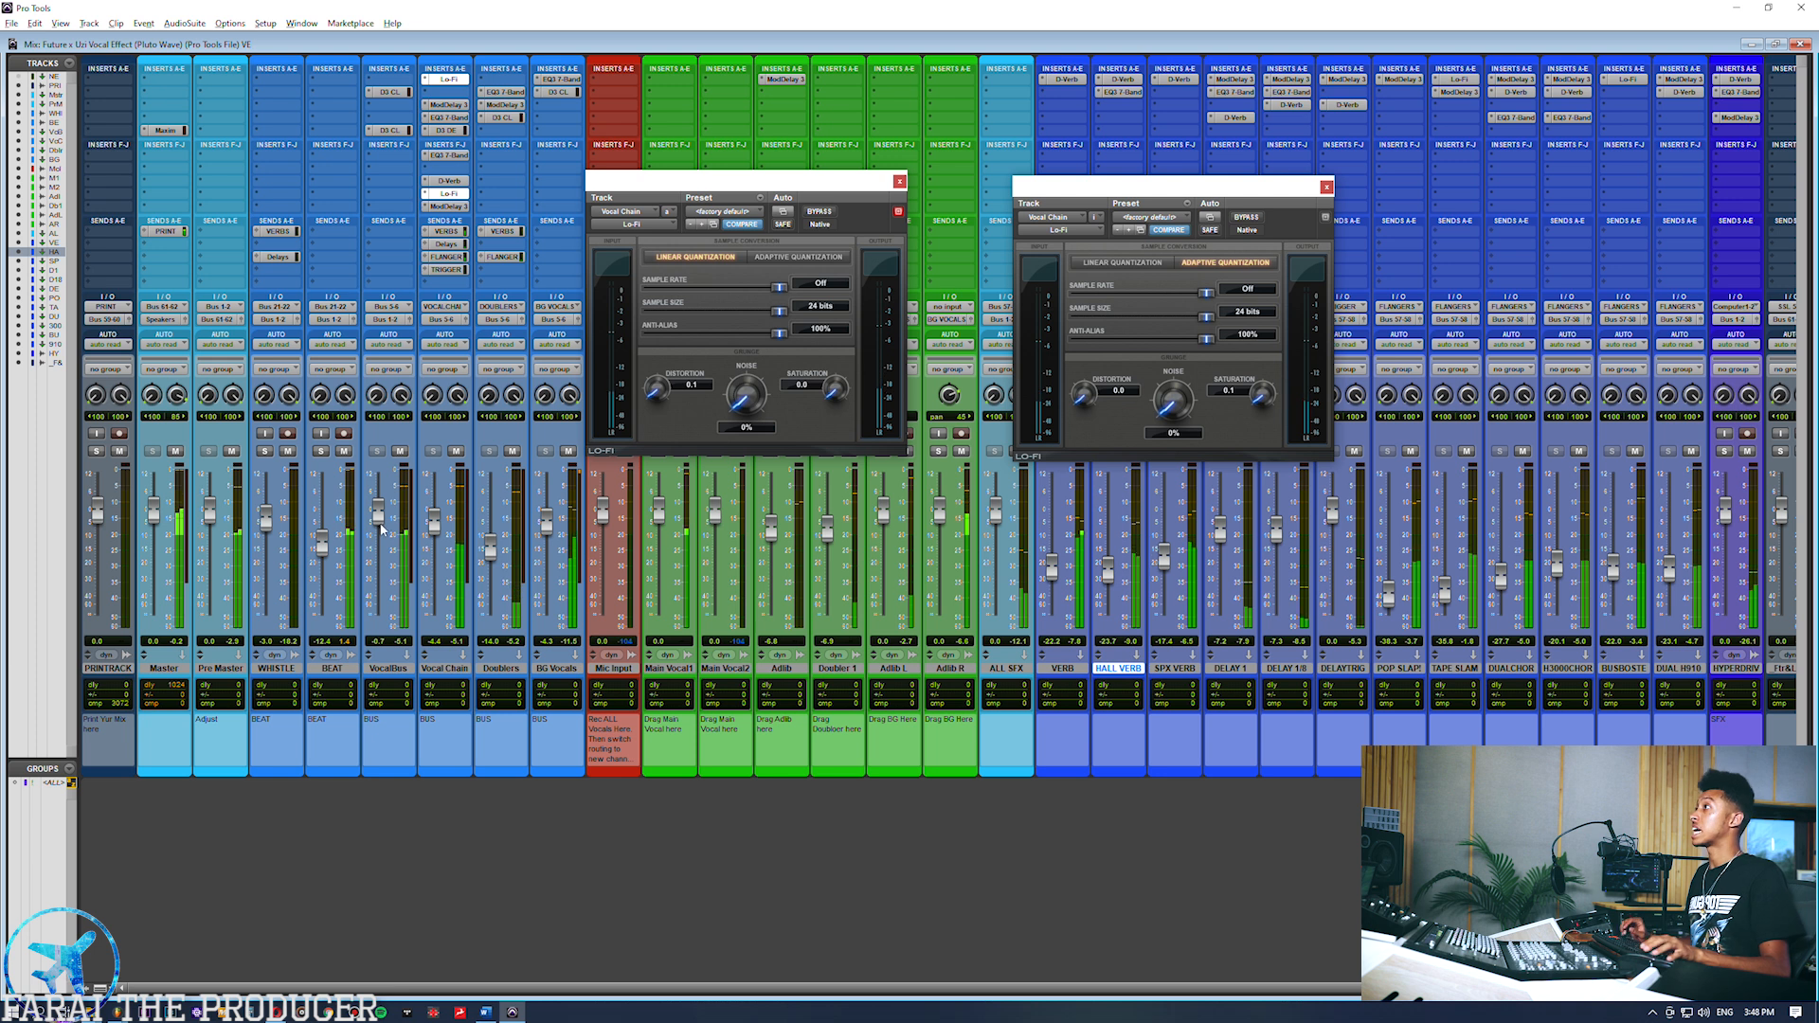
{"action": "left_click", "coordinate": [452, 196]}
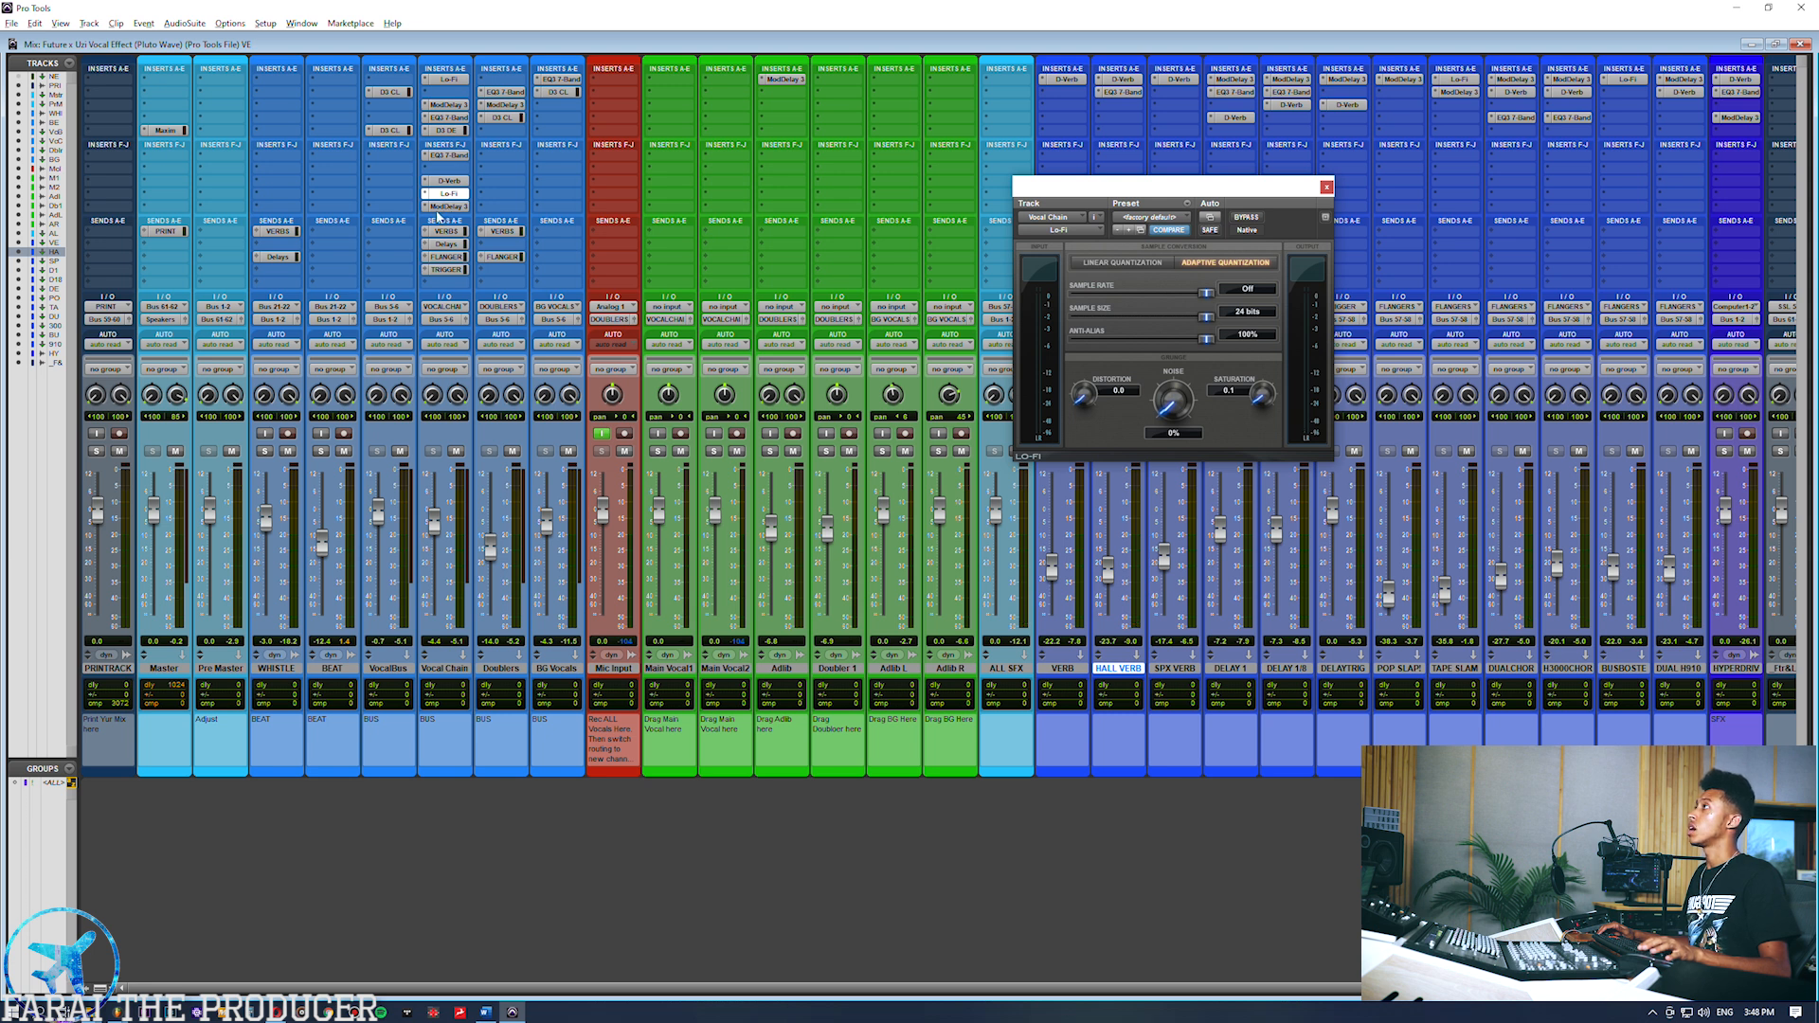
Open Mod Delay III on the Vocal Chain, close the remaining Lo-Fi window, dismiss the backup error and select the Chorus preset.
{"action": "left_click", "coordinate": [443, 207]}
{"action": "left_click", "coordinate": [1326, 187]}
{"action": "left_click_drag", "start_coordinate": [886, 188], "coordinate": [974, 184]}
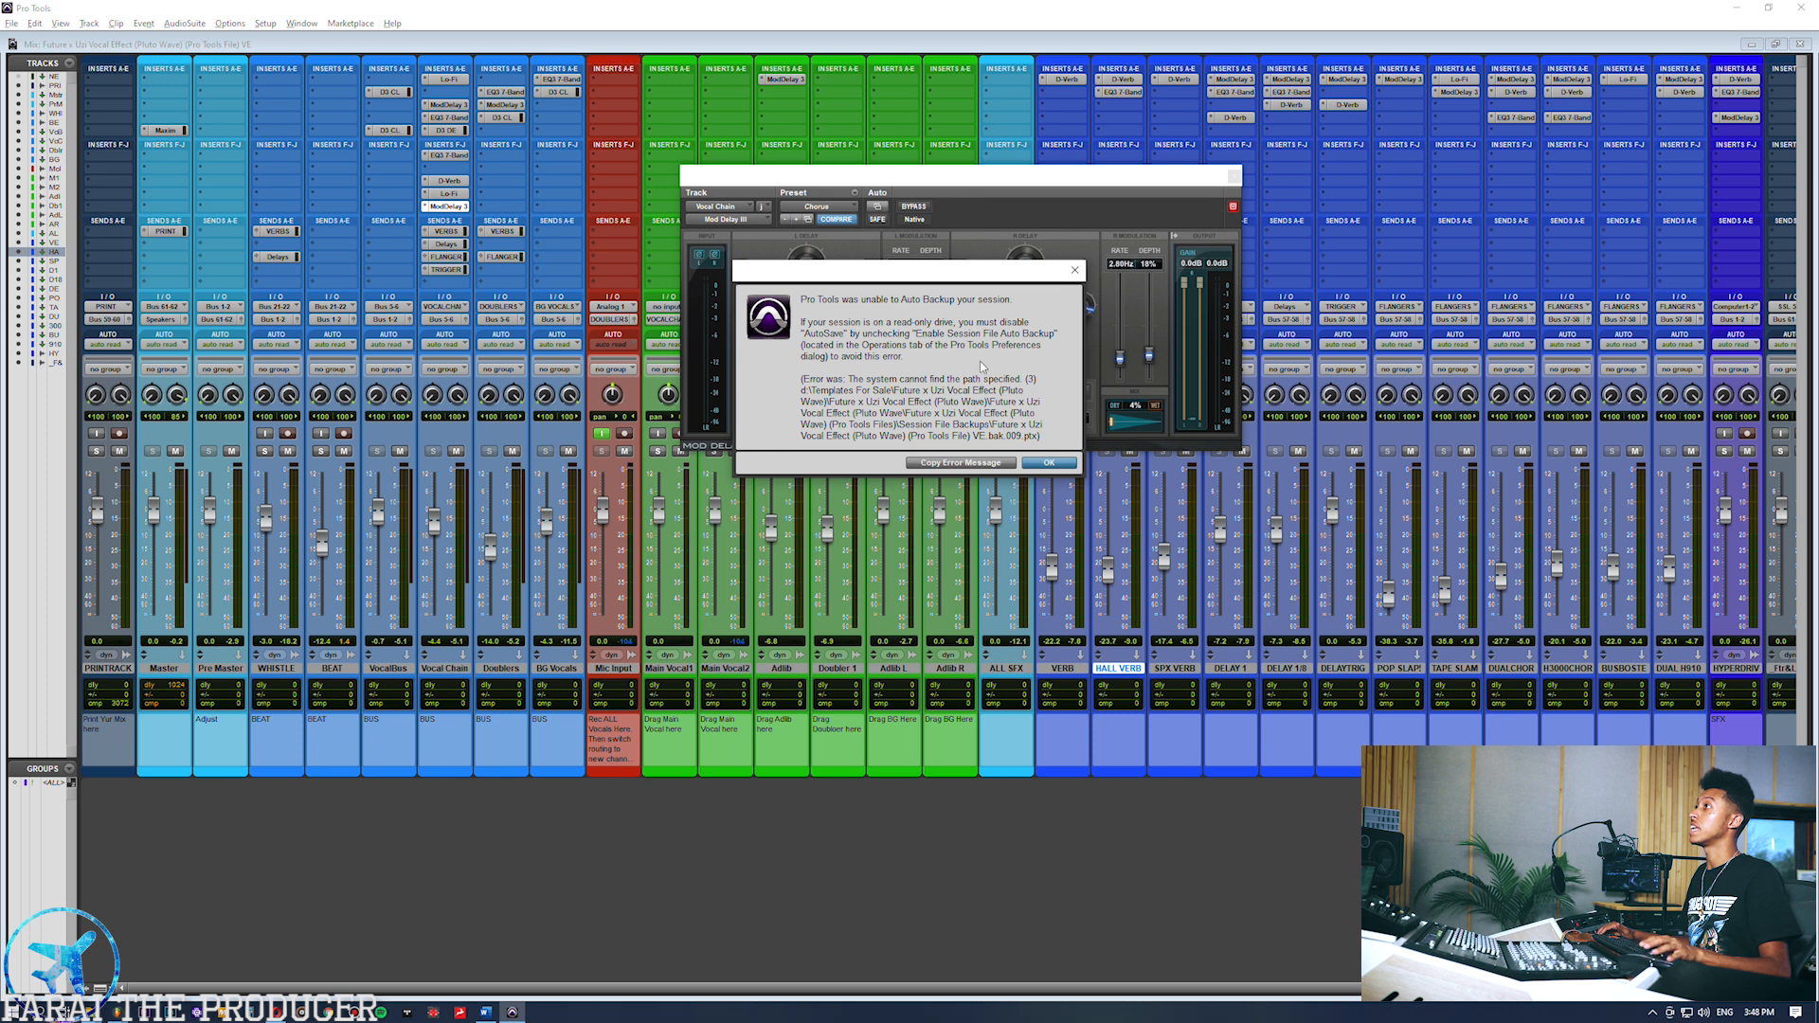
{"action": "left_click", "coordinate": [1050, 463]}
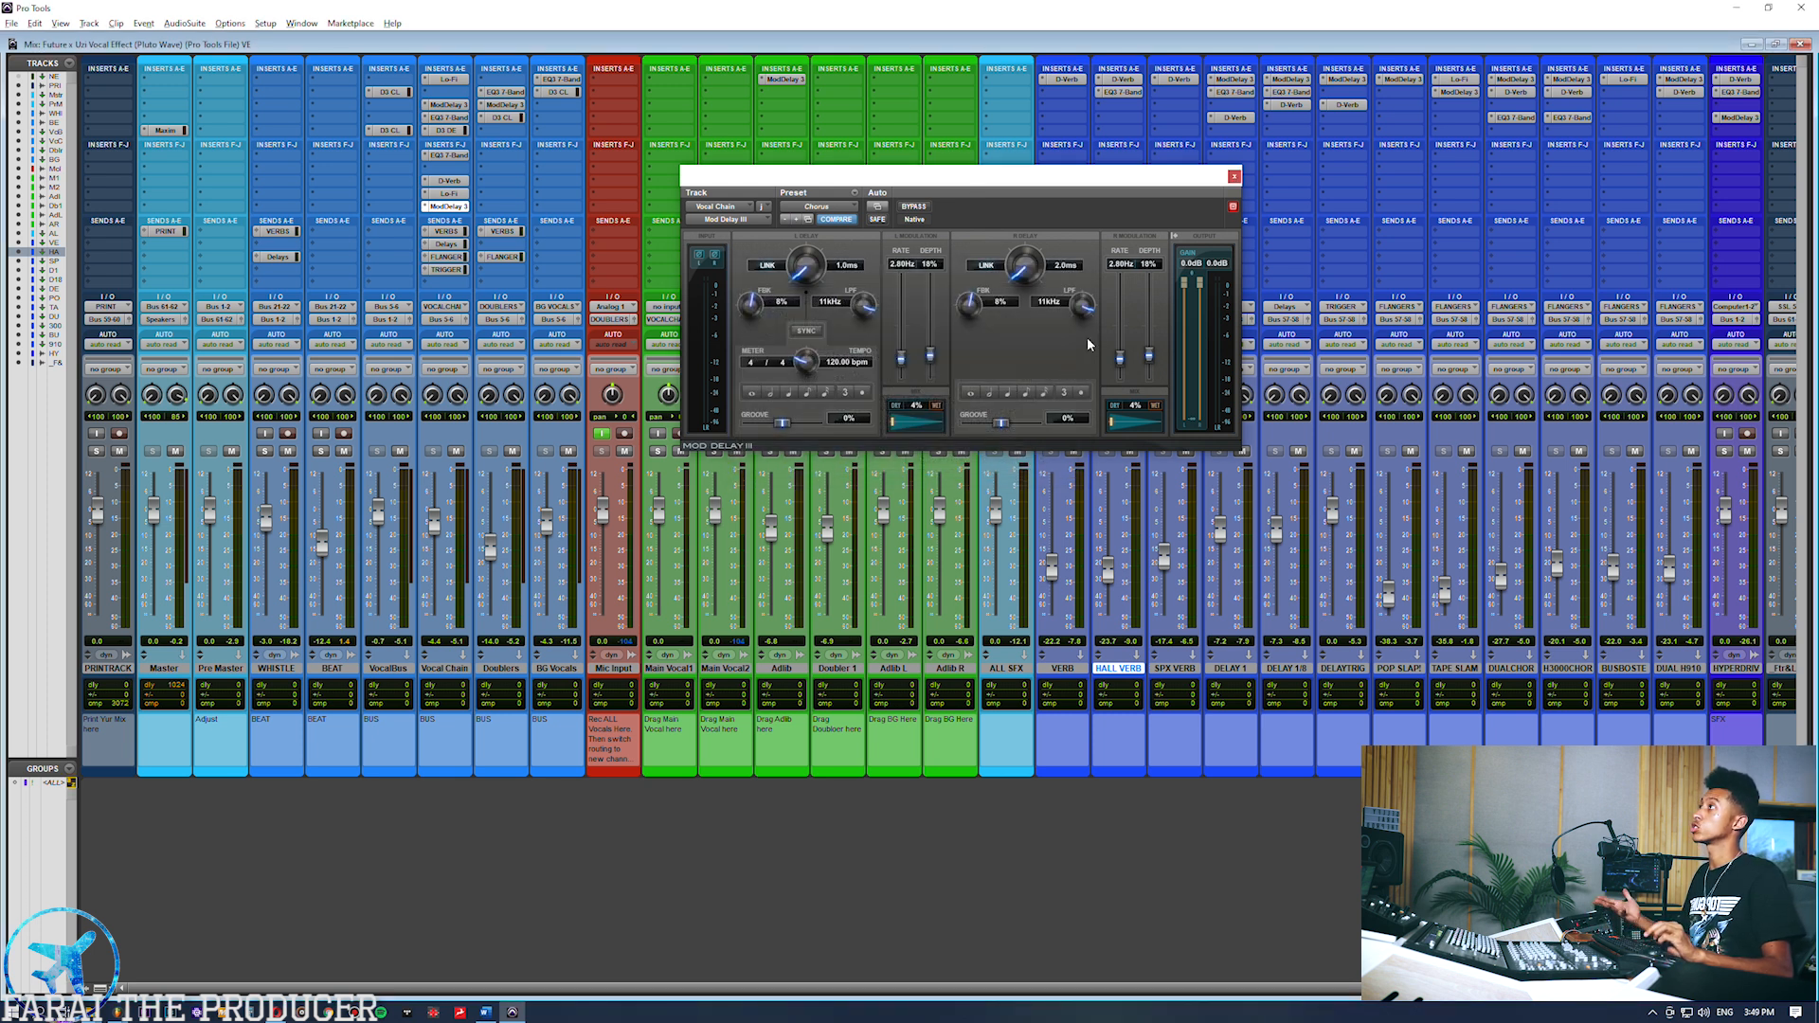
{"action": "left_click", "coordinate": [824, 207]}
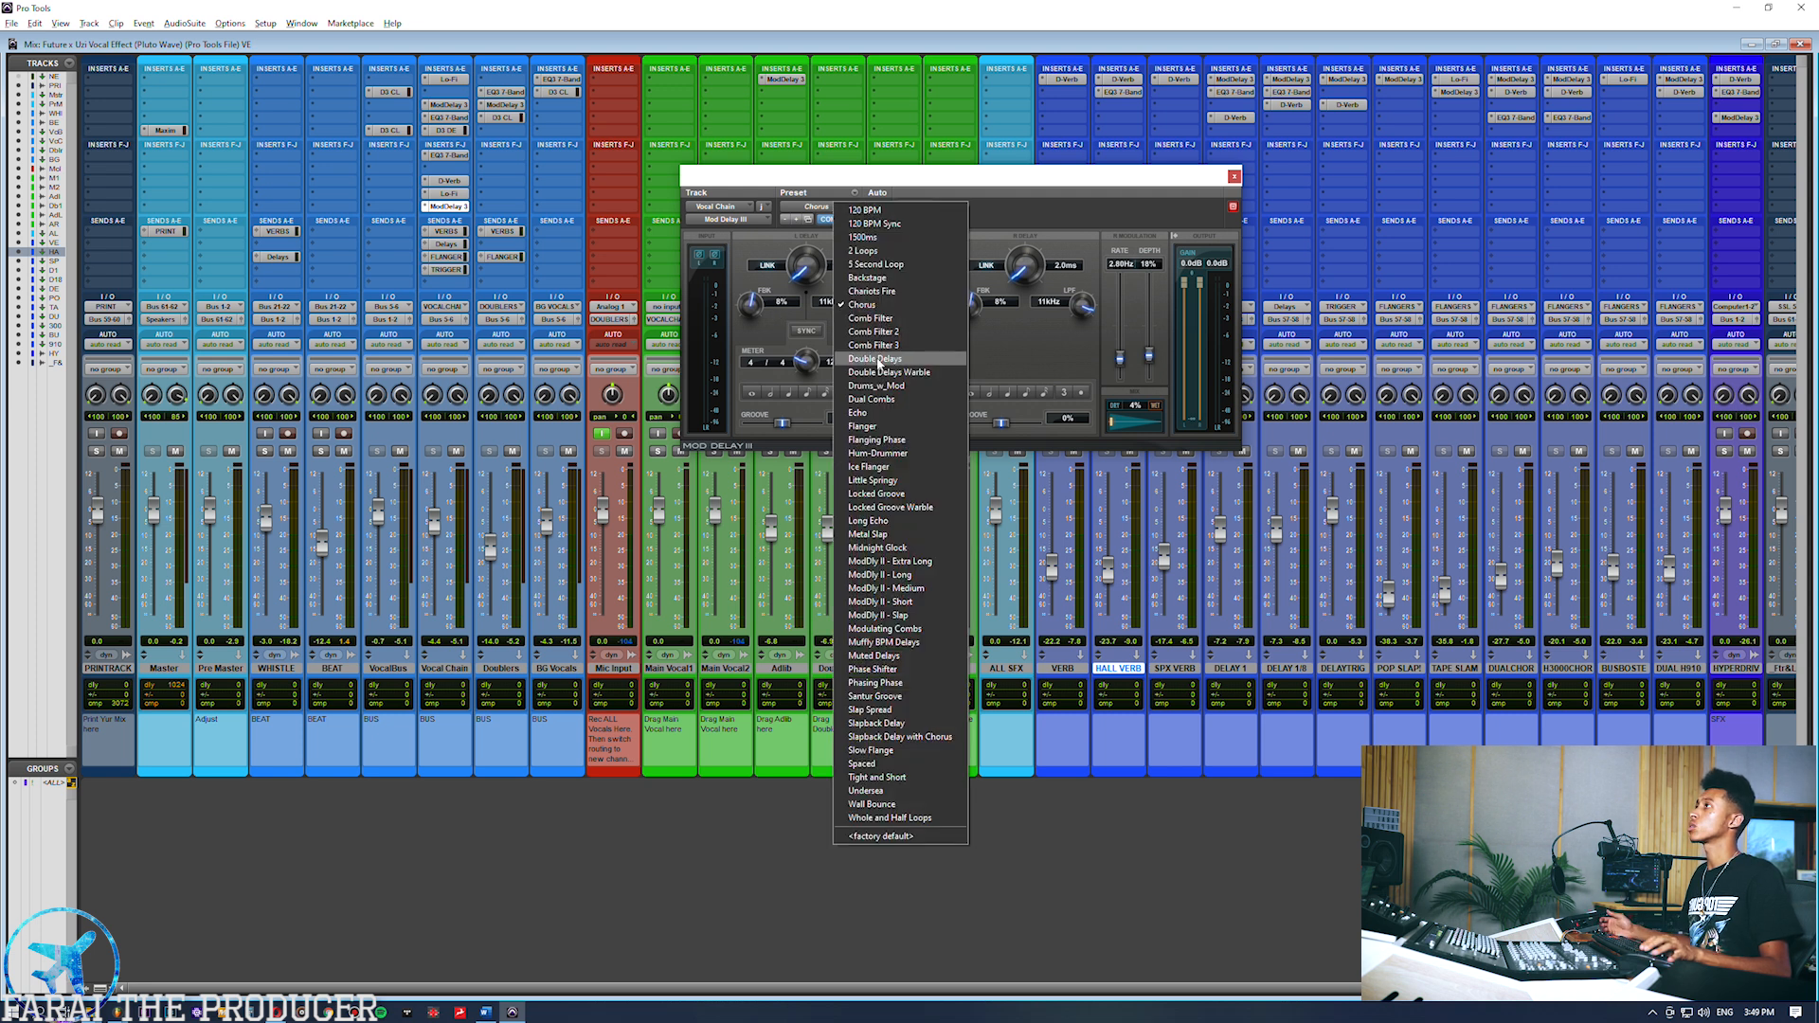
{"action": "left_click", "coordinate": [862, 304]}
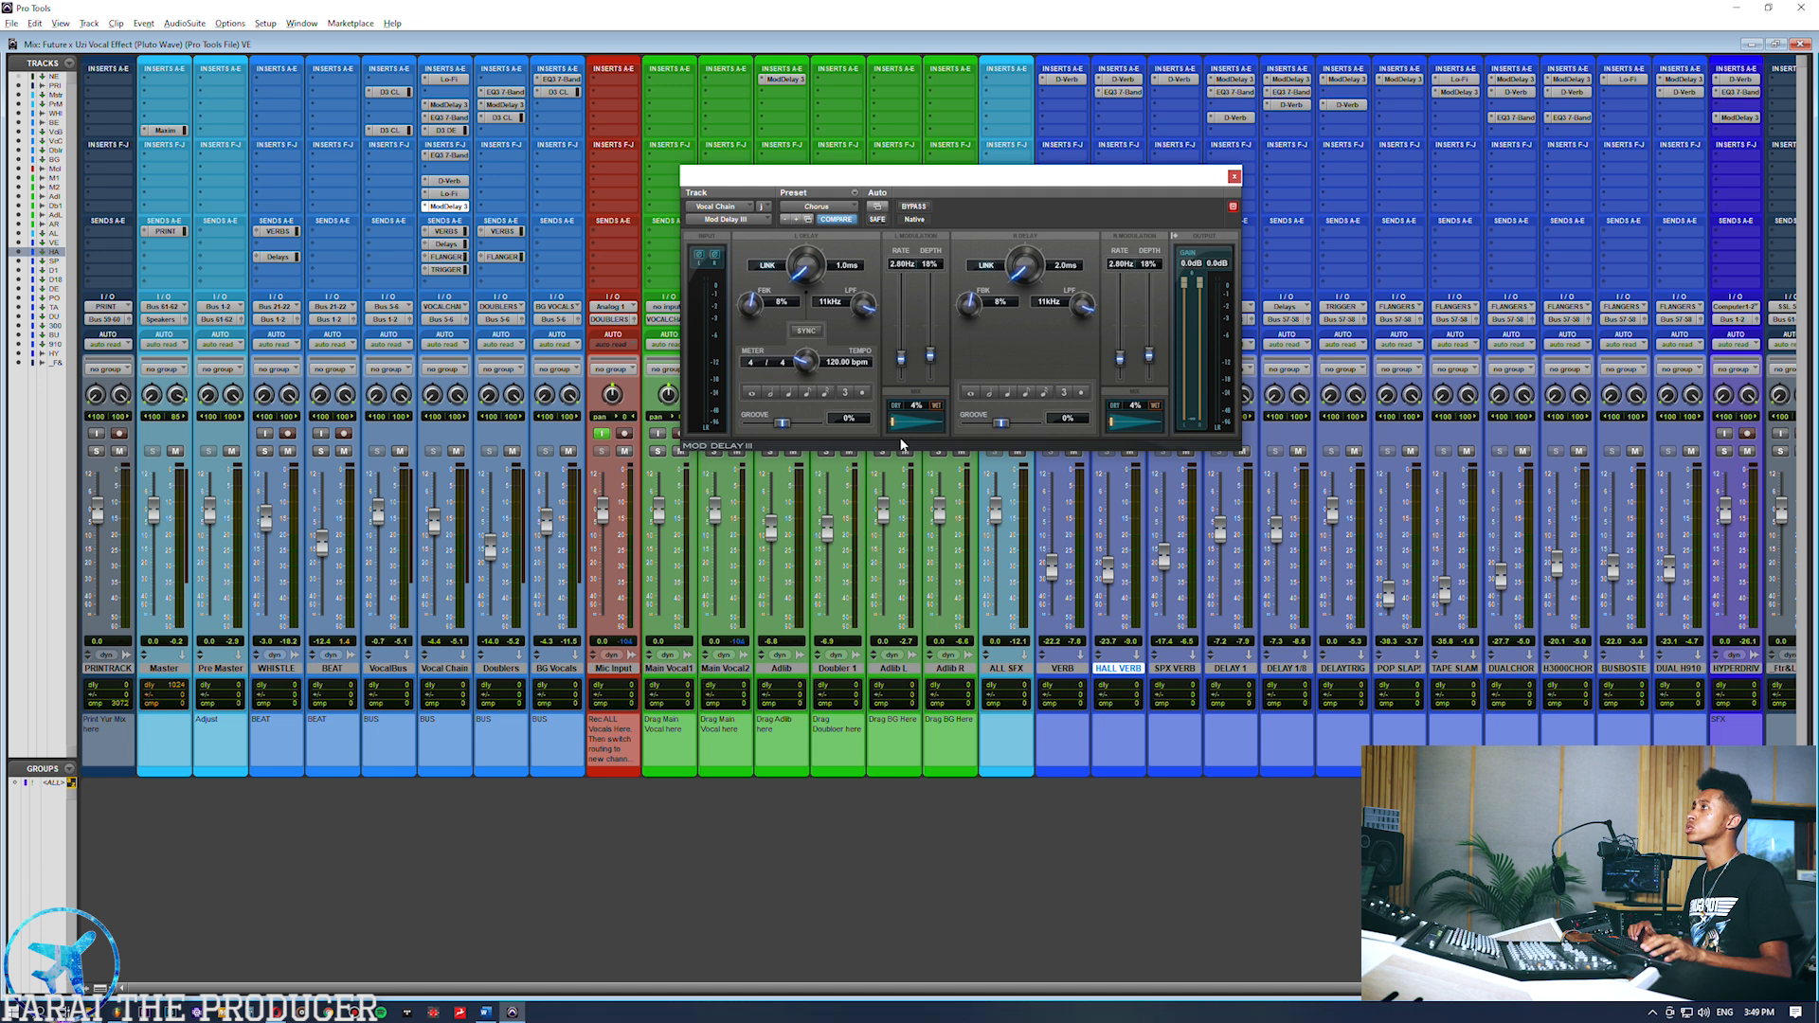
Play the song and raise Mod Delay III's mix to 23% on the first delay and 43% on the second.
{"action": "key", "text": "space"}
{"action": "left_click_drag", "start_coordinate": [894, 422], "coordinate": [905, 423]}
{"action": "left_click_drag", "start_coordinate": [1124, 425], "coordinate": [1143, 424]}
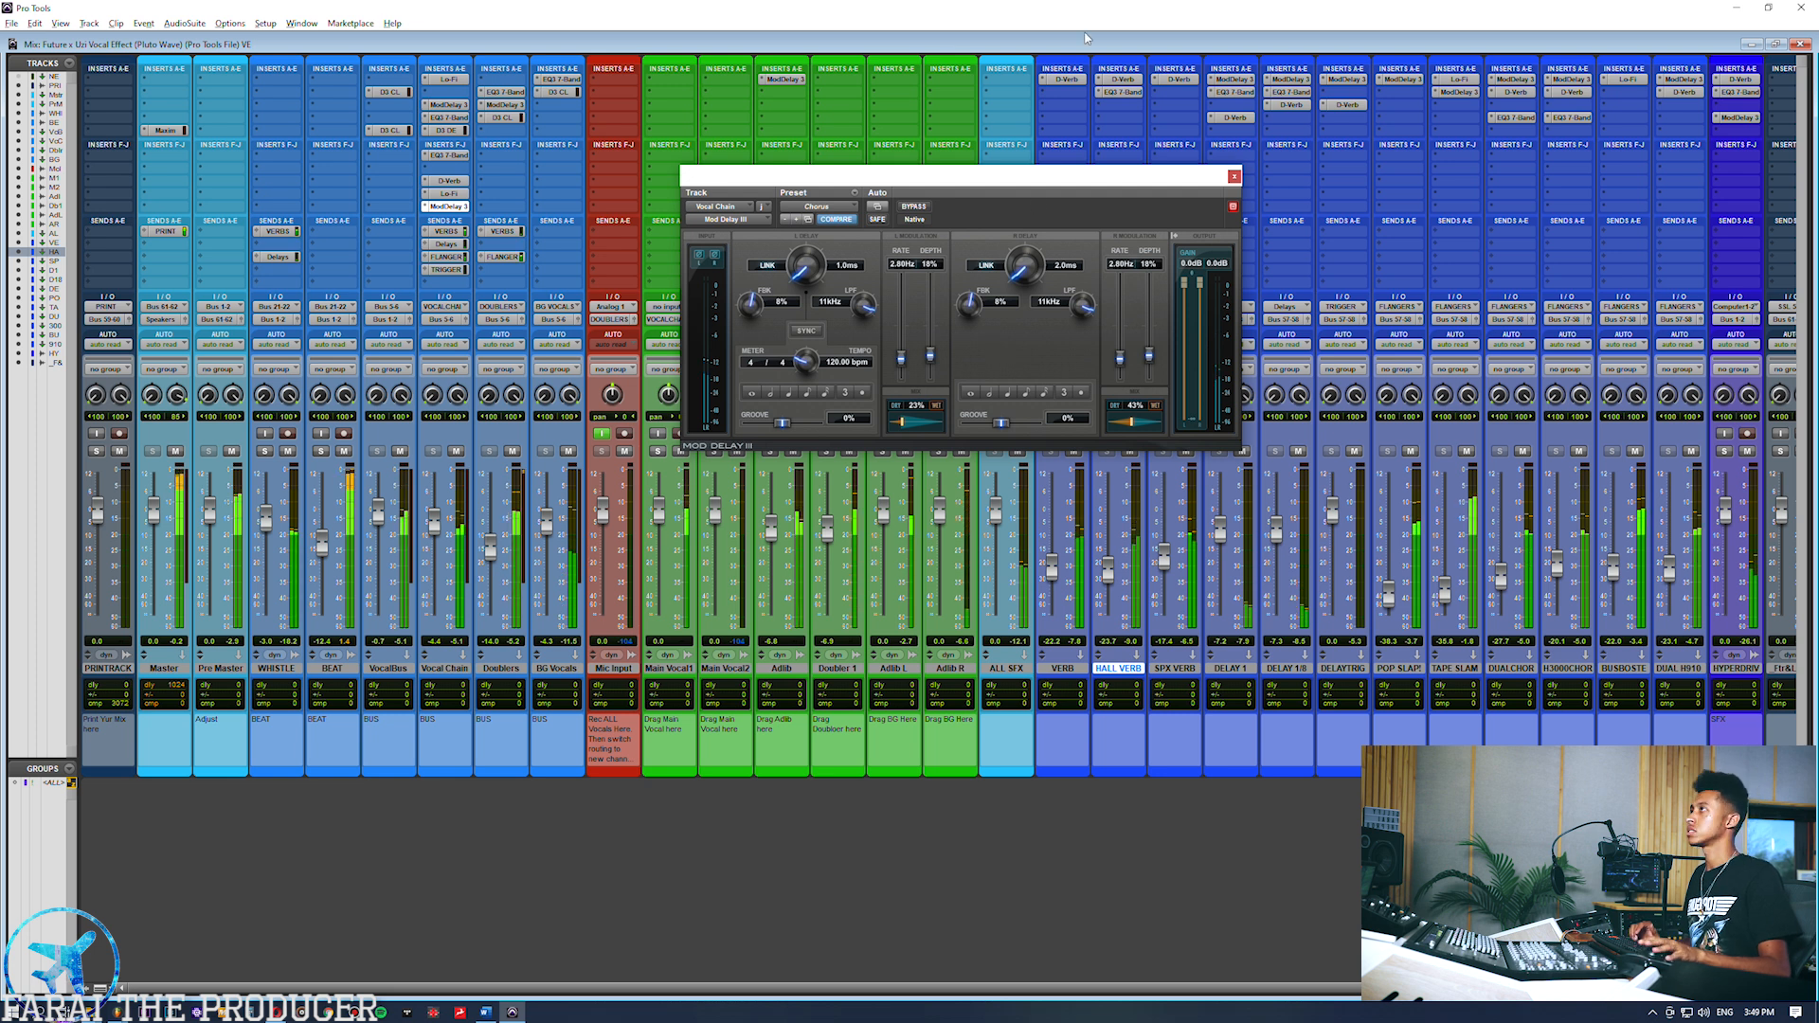
Set the mix of both Mod Delay III delays to 4%, reposition the plug-in window, and close it.
{"action": "left_click", "coordinate": [915, 405]}
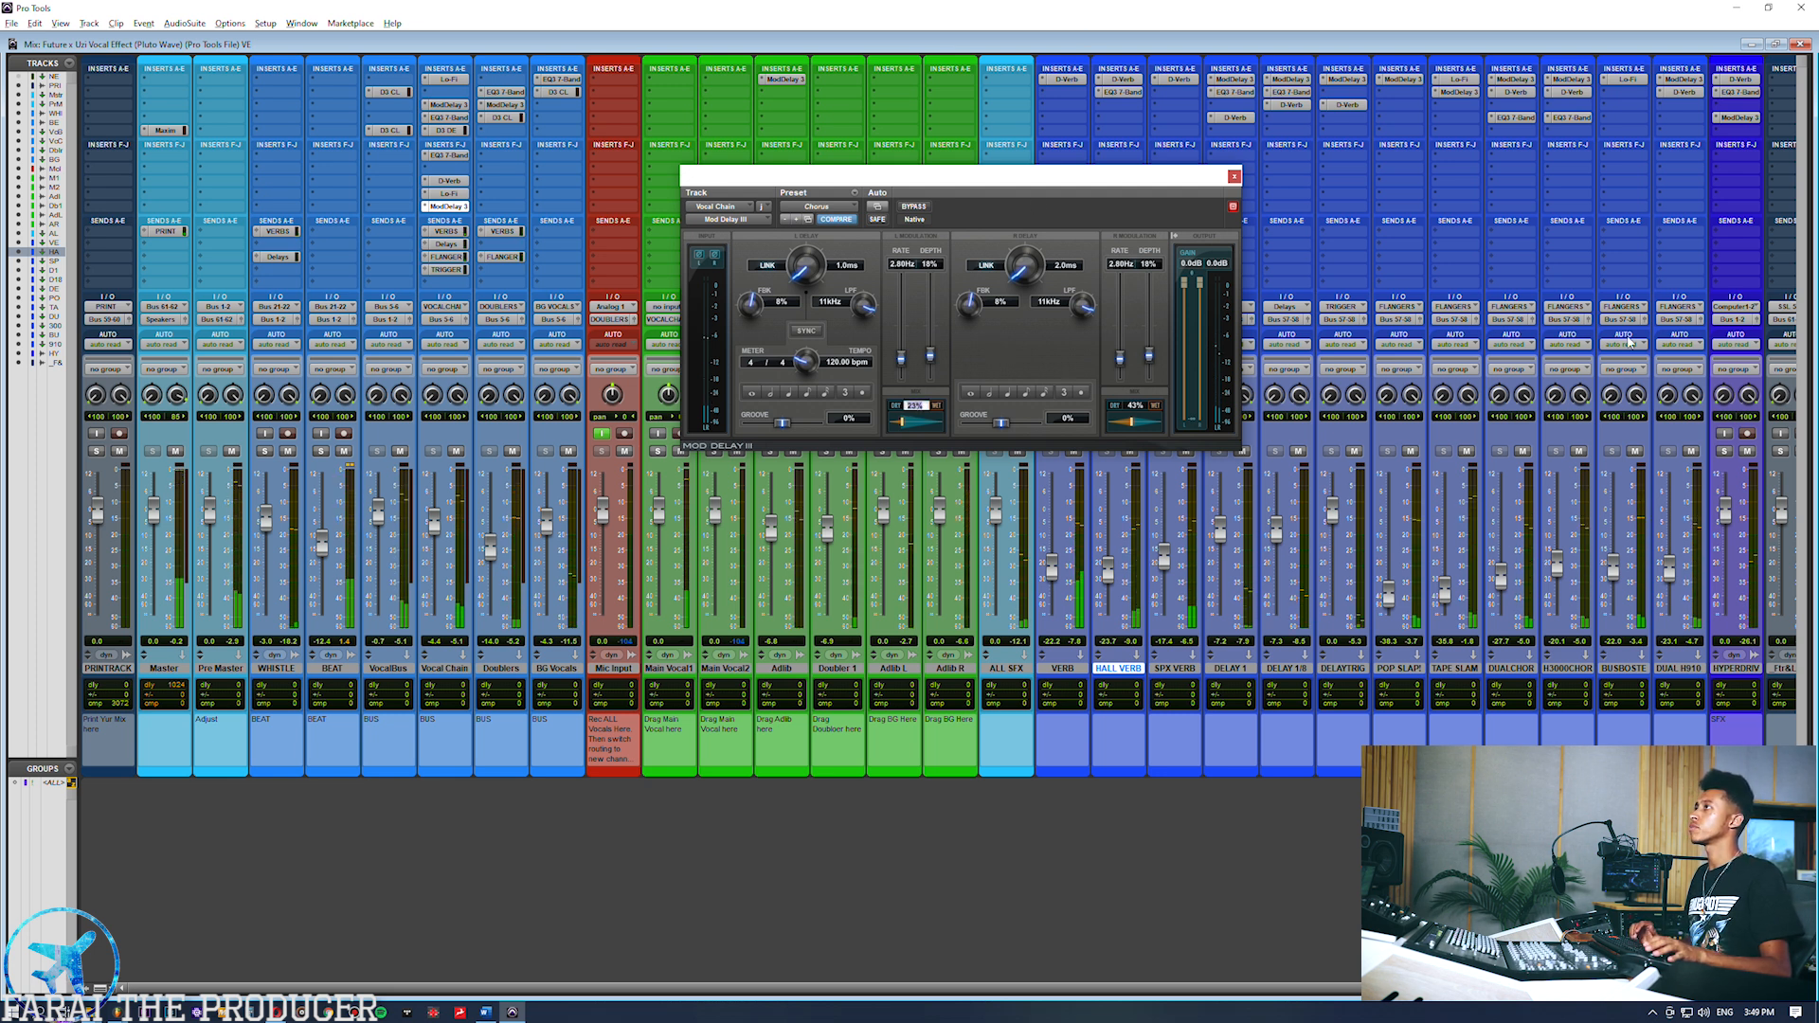
{"action": "type", "text": "4"}
{"action": "key", "text": "Return"}
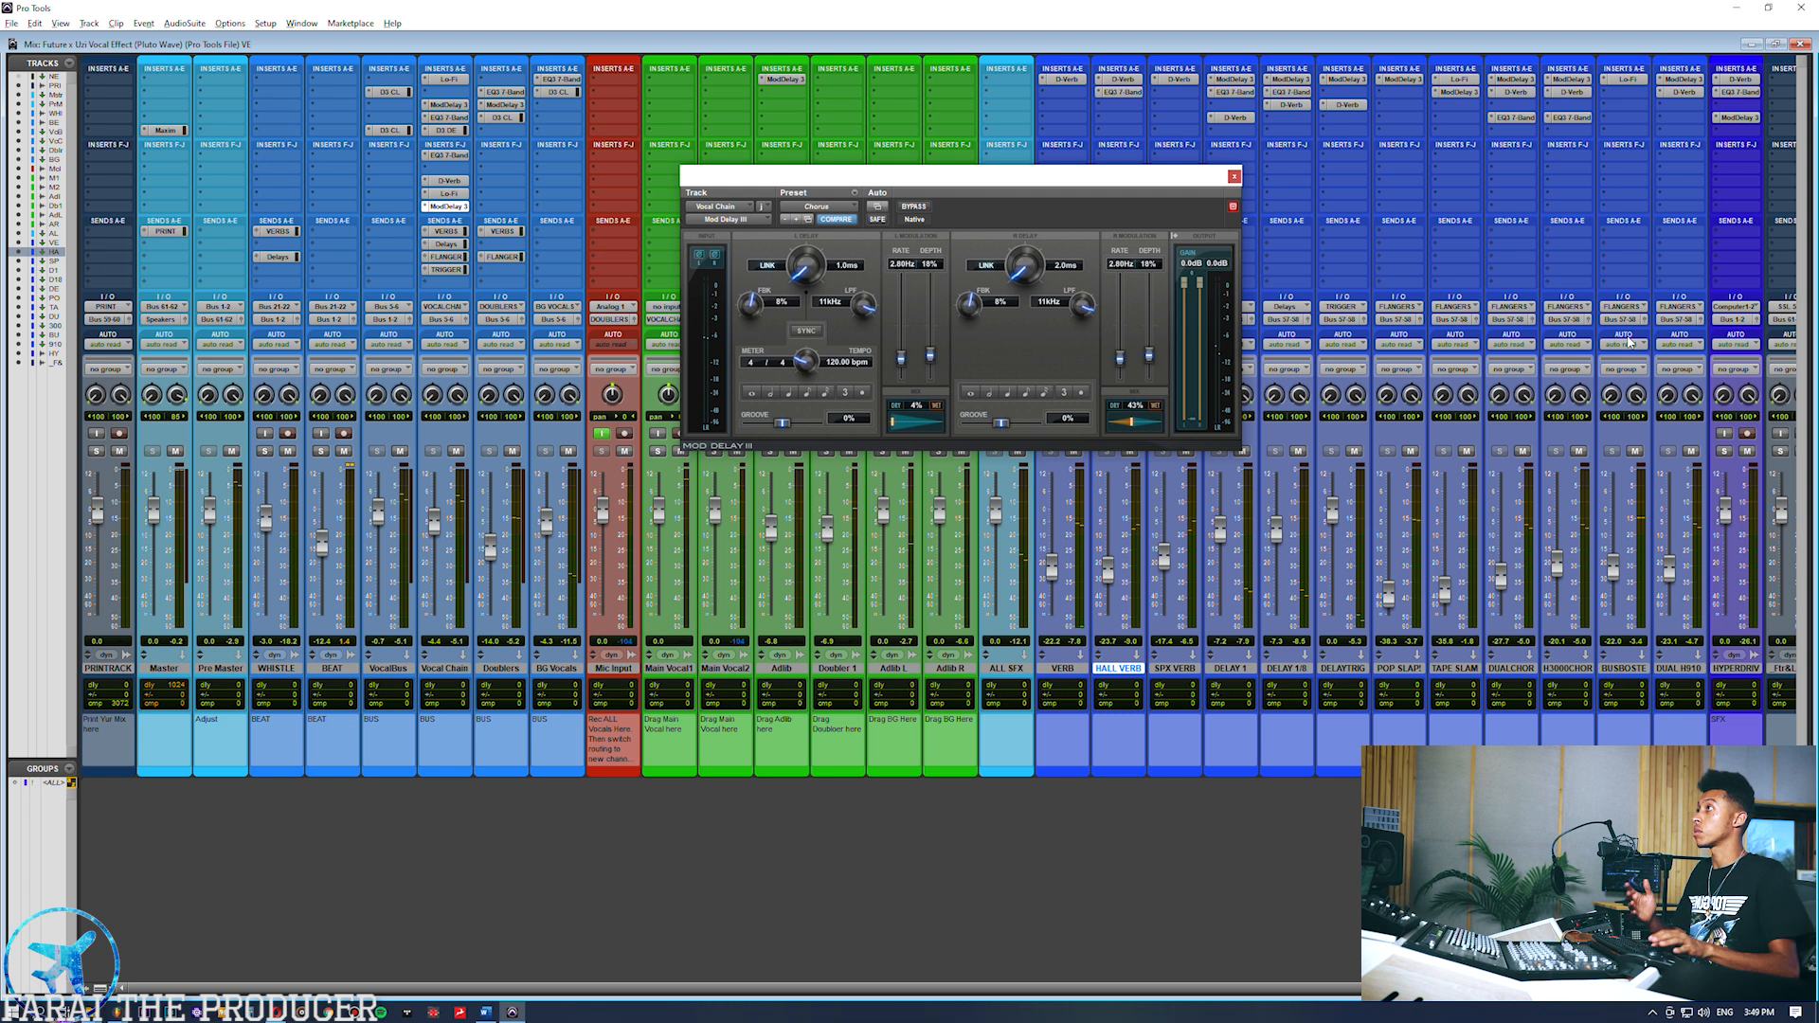
{"action": "left_click", "coordinate": [1135, 405]}
{"action": "type", "text": "4"}
{"action": "key", "text": "Return"}
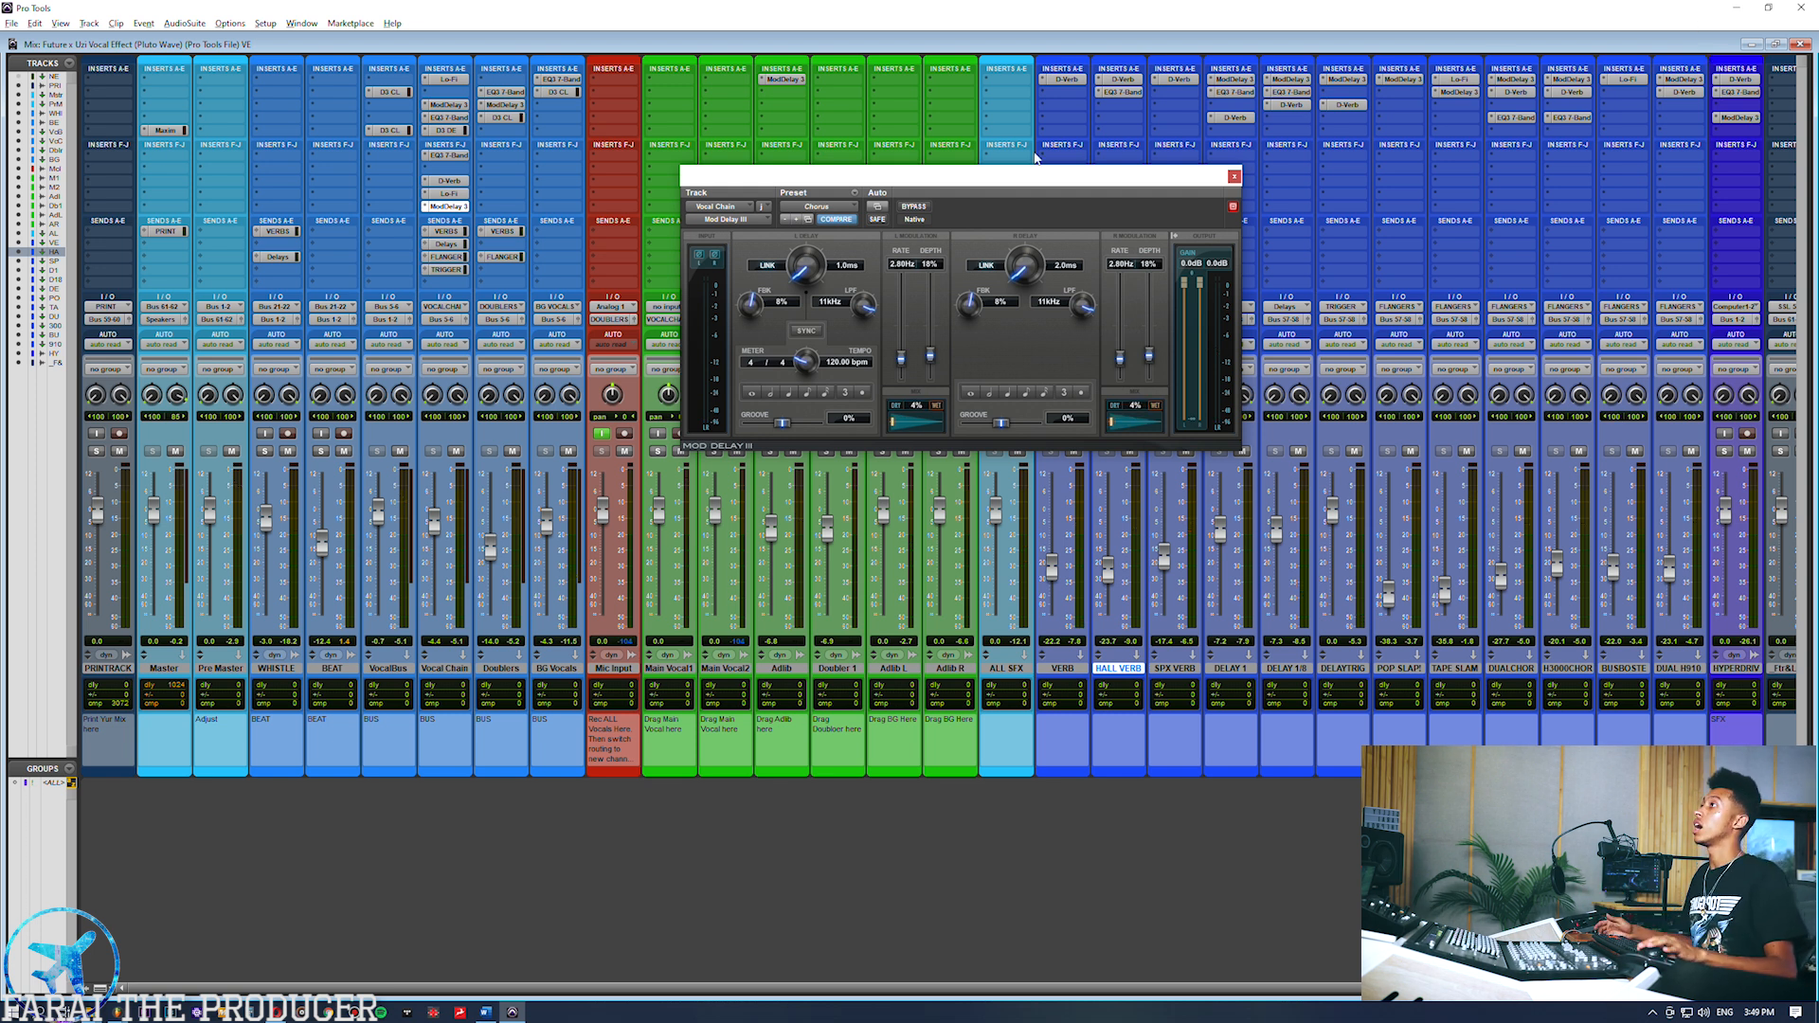
{"action": "left_click_drag", "start_coordinate": [844, 182], "coordinate": [838, 190]}
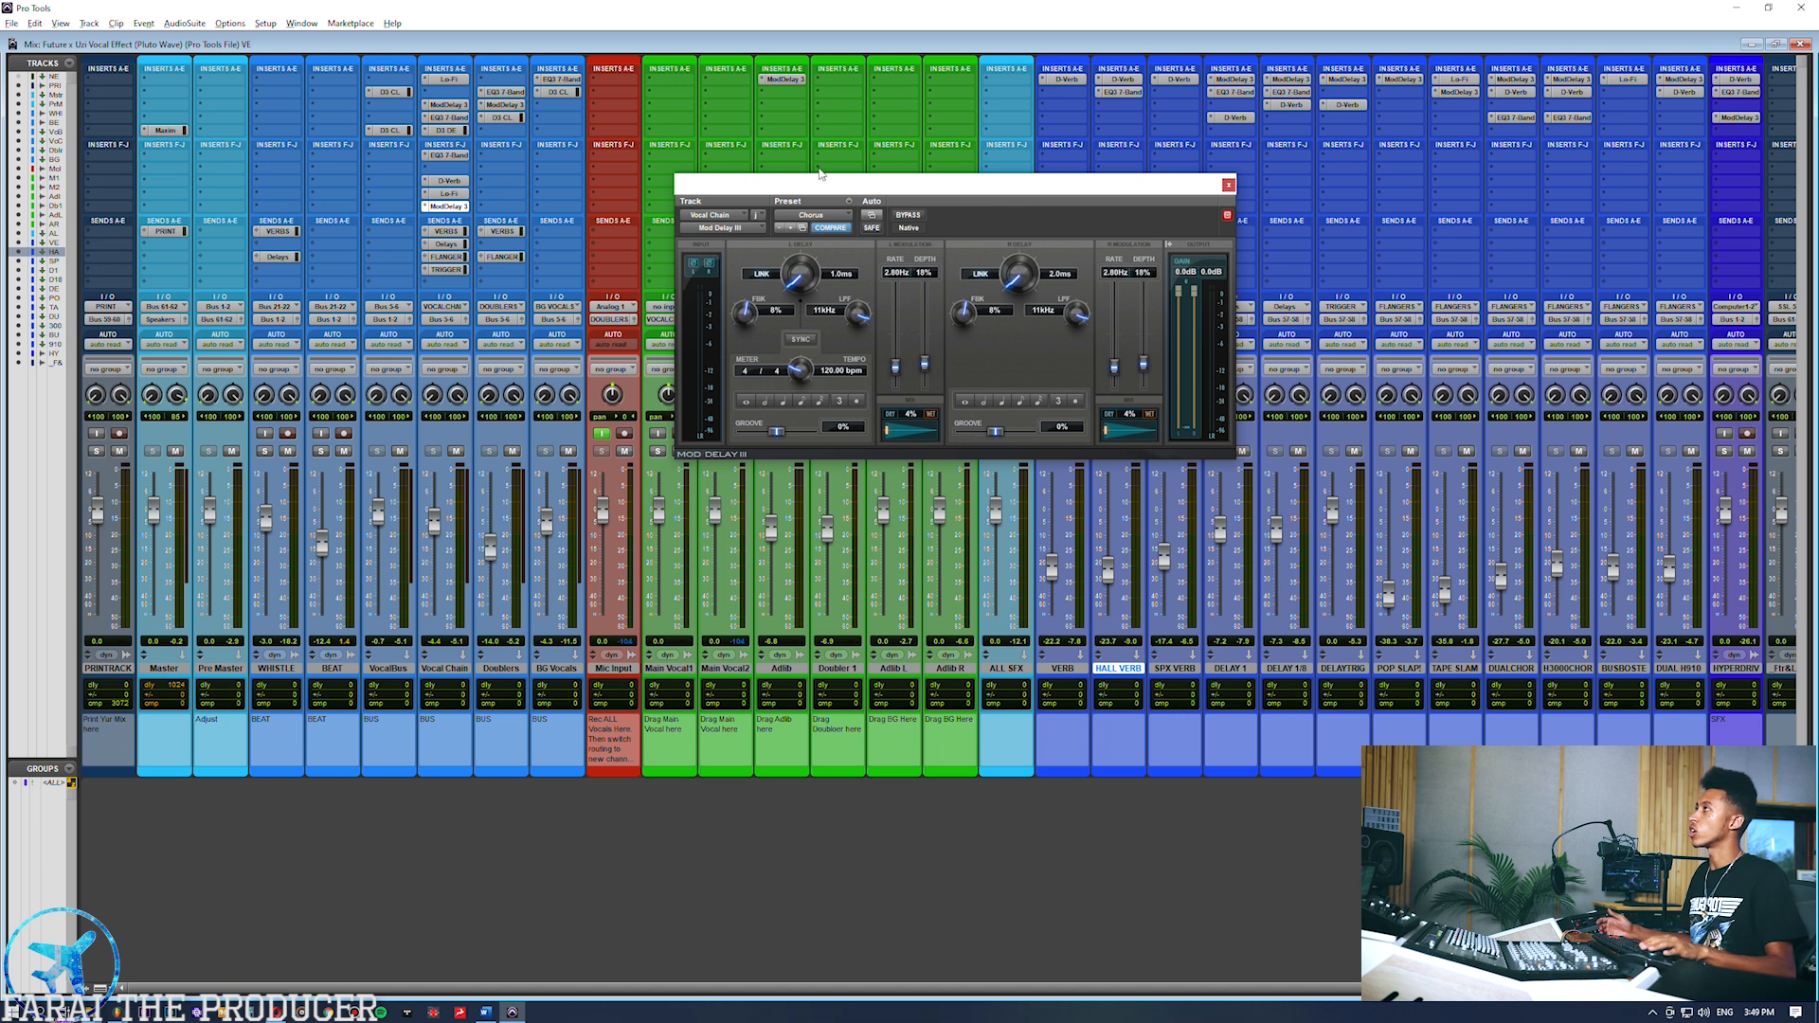
{"action": "left_click", "coordinate": [446, 194]}
{"action": "left_click", "coordinate": [445, 196]}
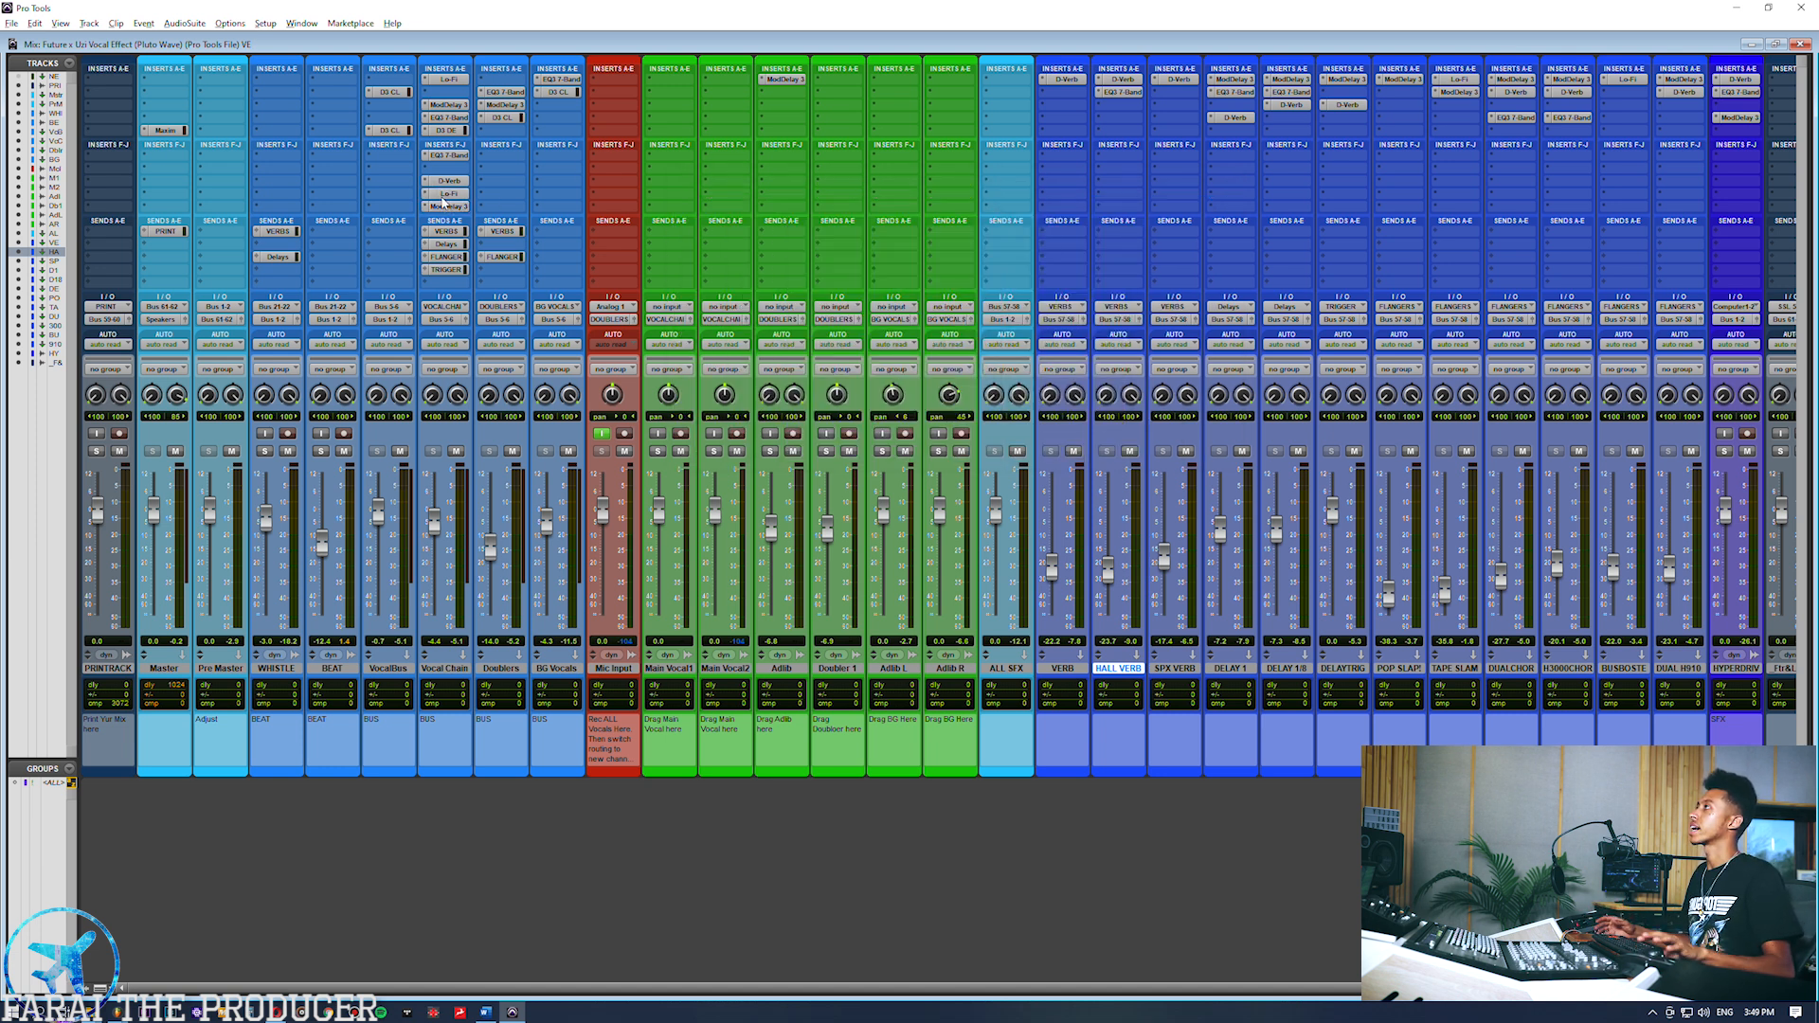
Open both Dyn3 Compressor/Limiter inserts on the VocalBus channel and stack their windows to compare their settings.
{"action": "left_click", "coordinate": [379, 92]}
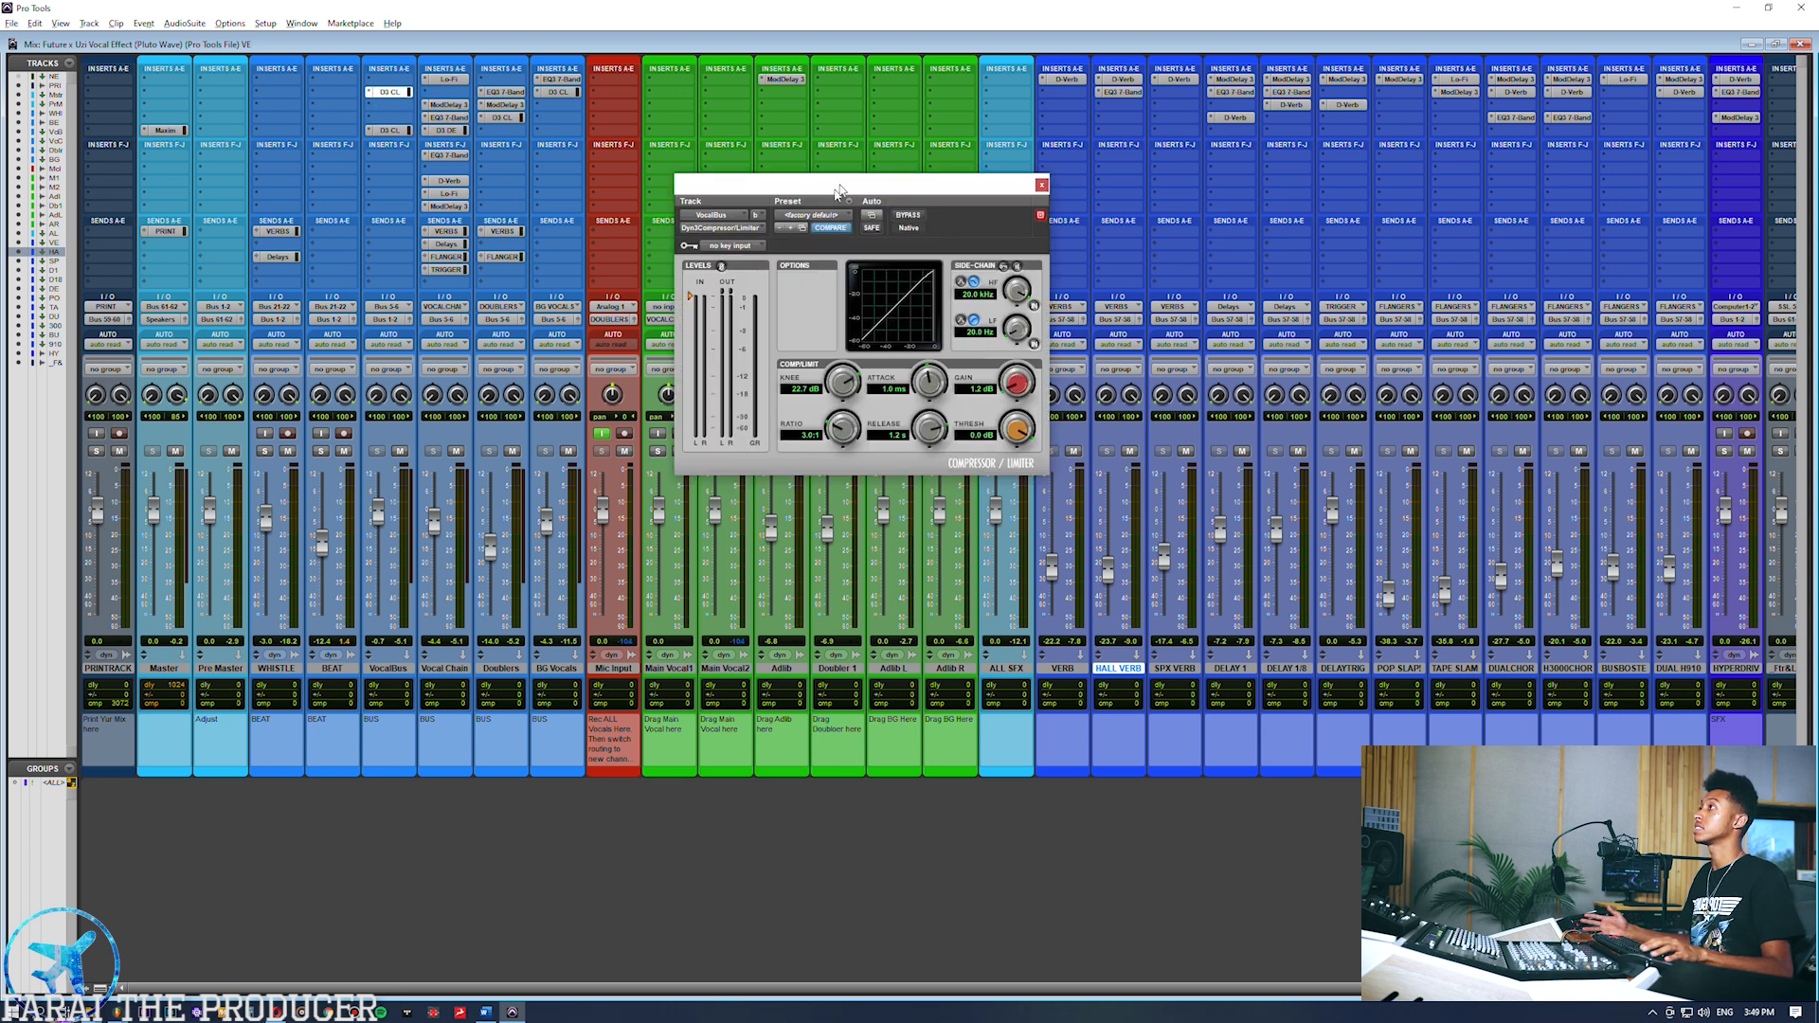
{"action": "left_click_drag", "start_coordinate": [832, 197], "coordinate": [898, 124]}
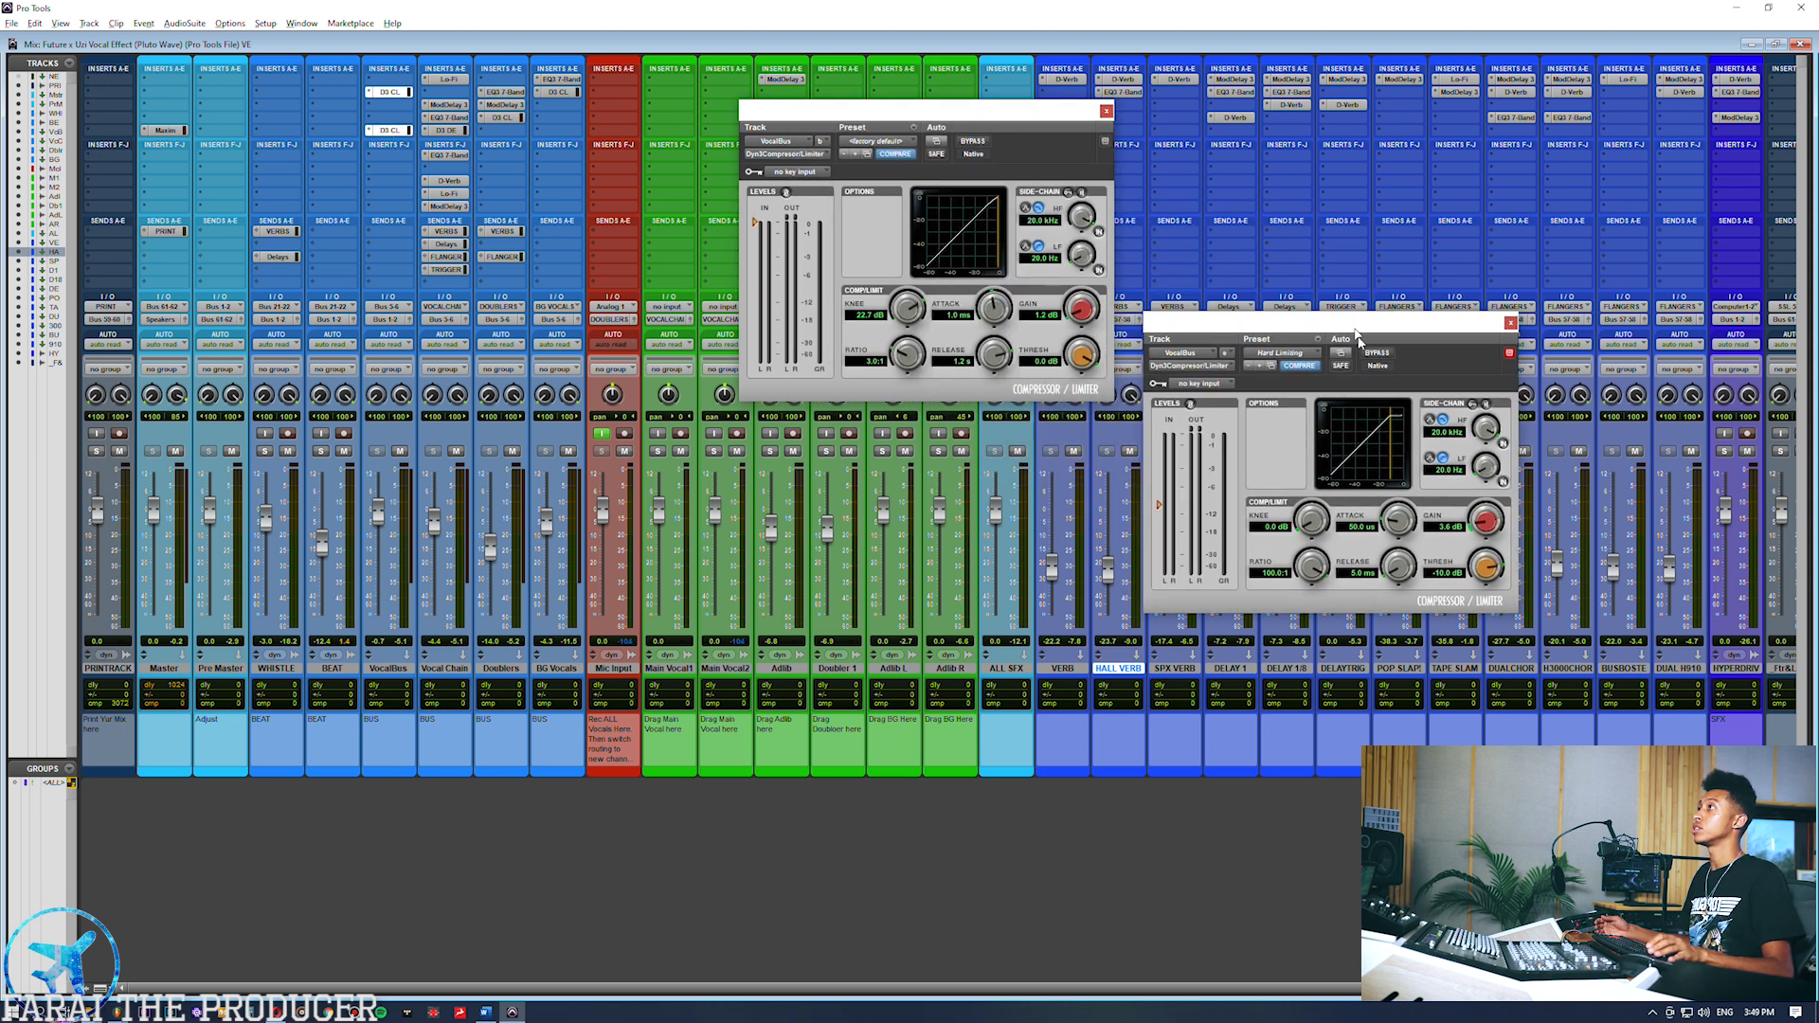
{"action": "left_click_drag", "start_coordinate": [1351, 328], "coordinate": [953, 463]}
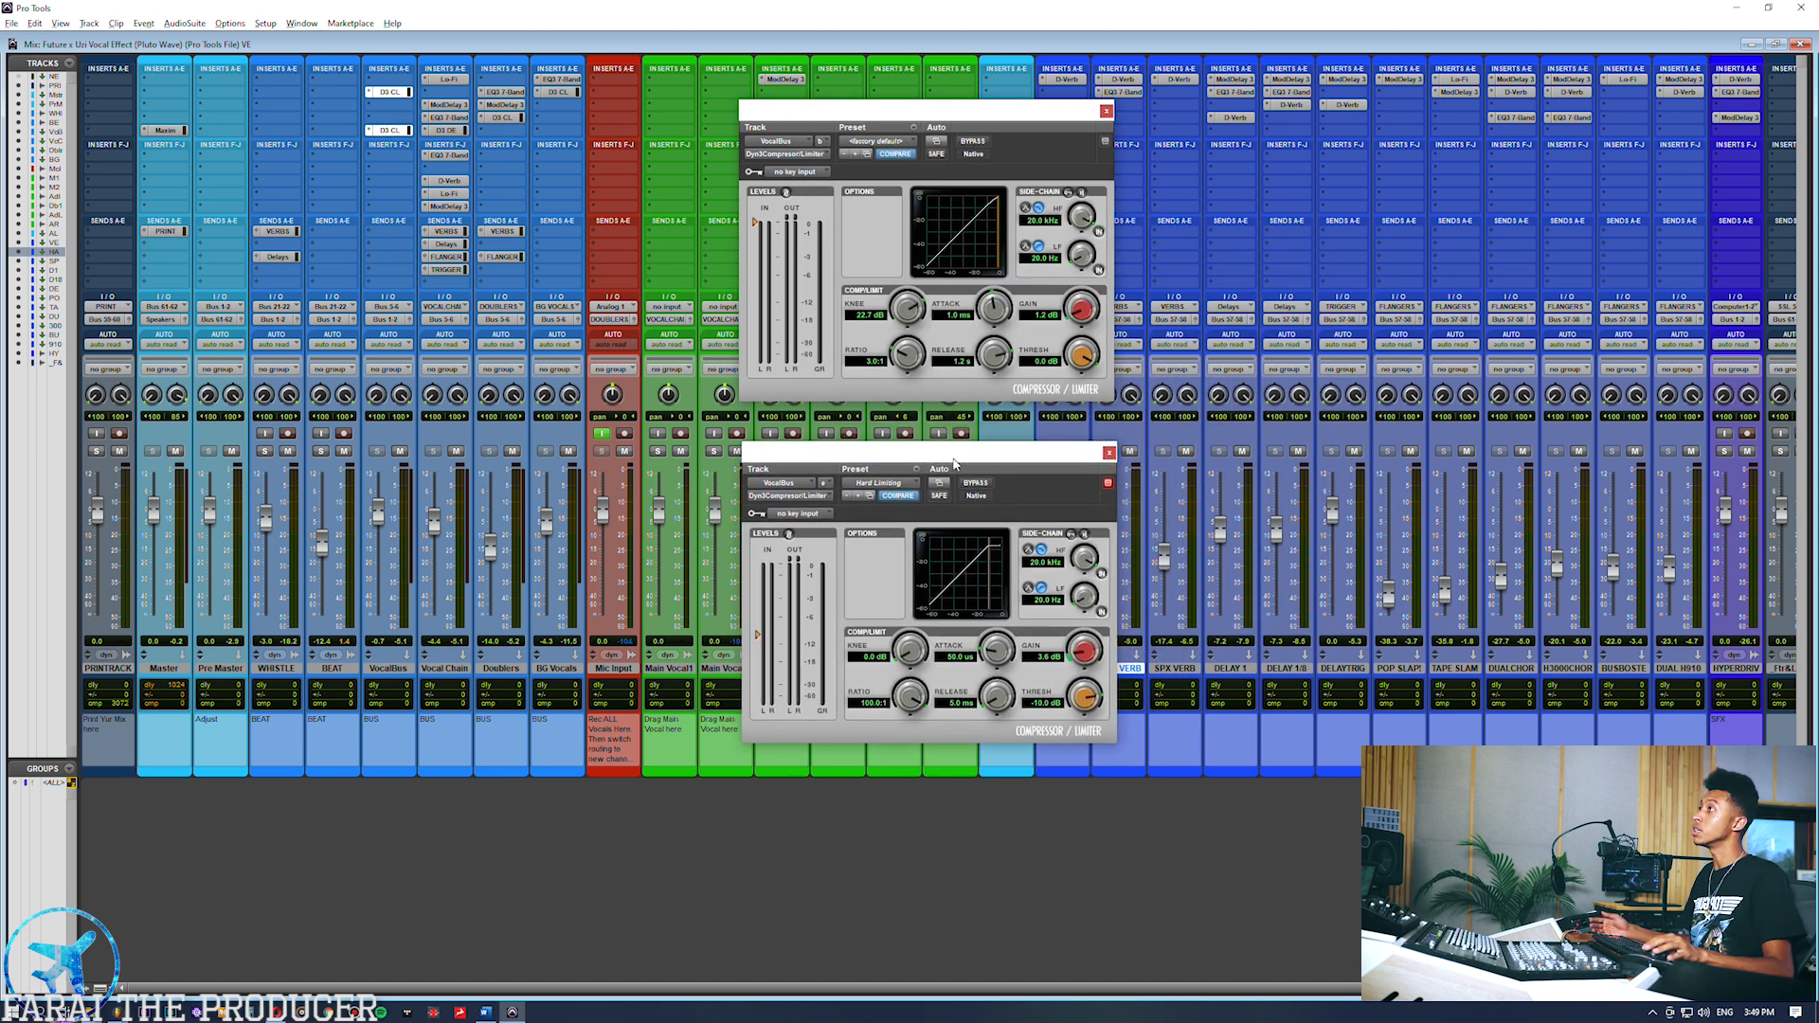
{"action": "left_click", "coordinate": [161, 132]}
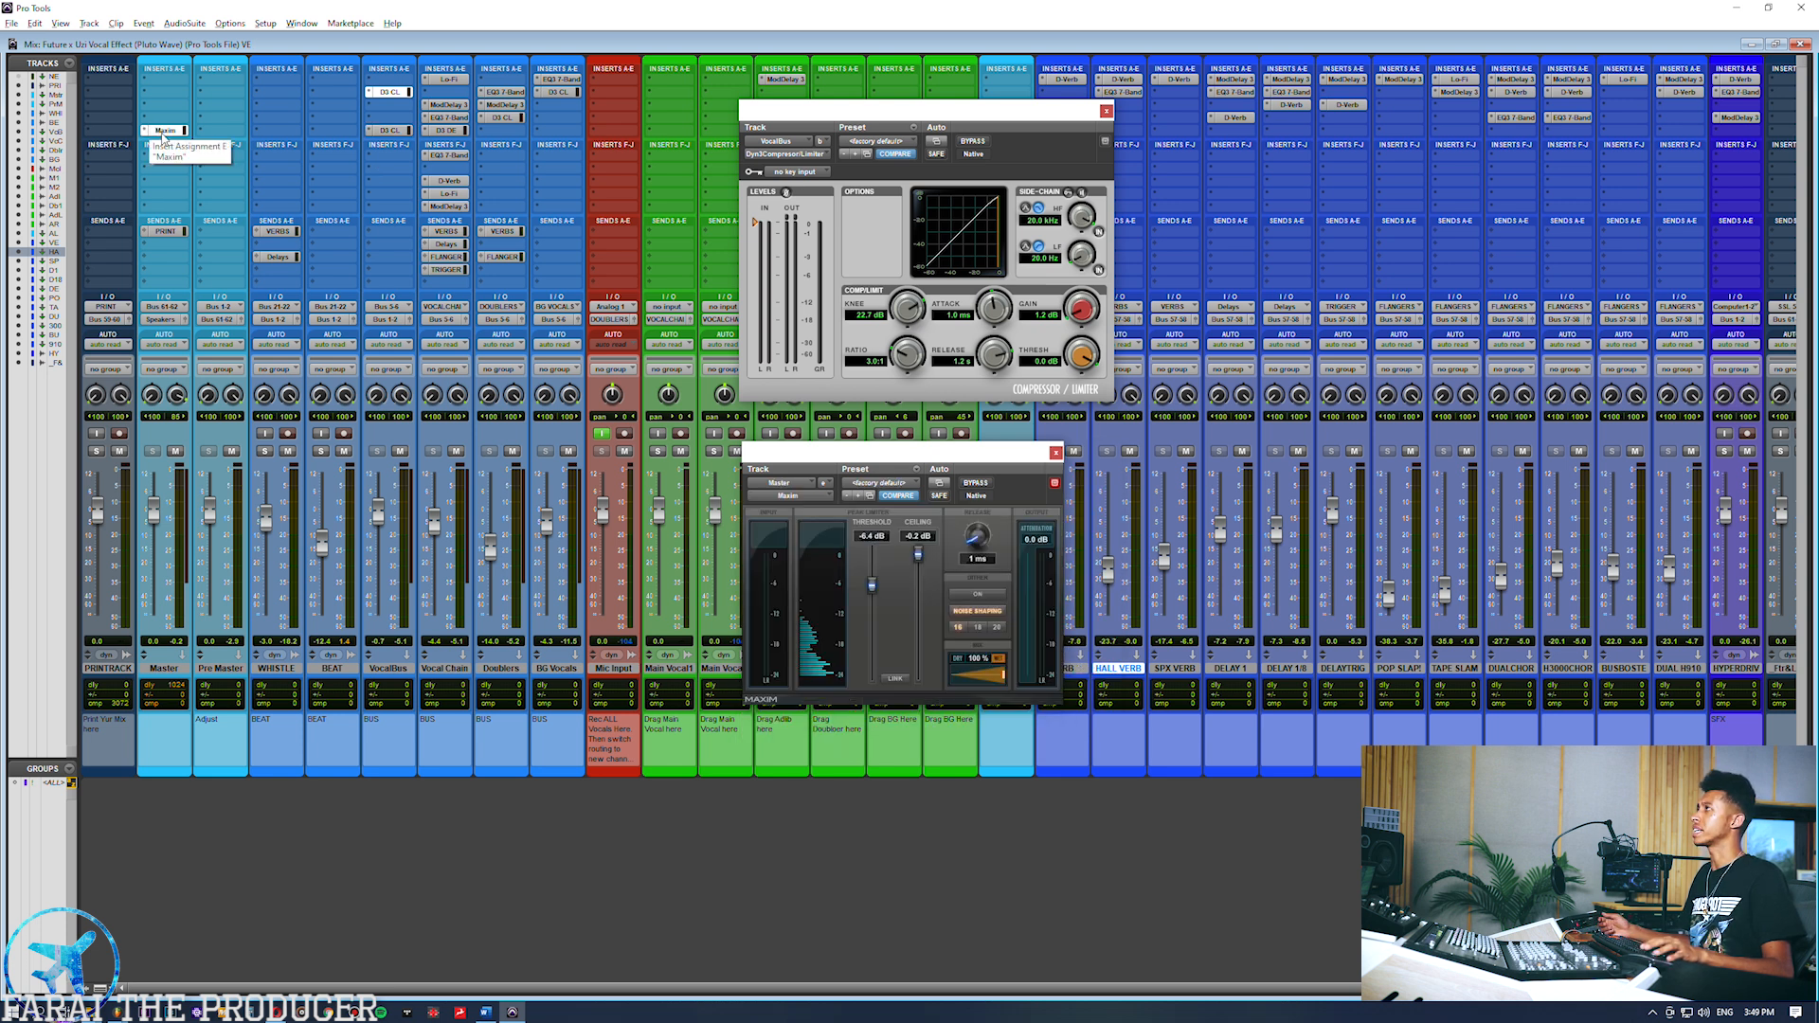
{"action": "left_click", "coordinate": [402, 132]}
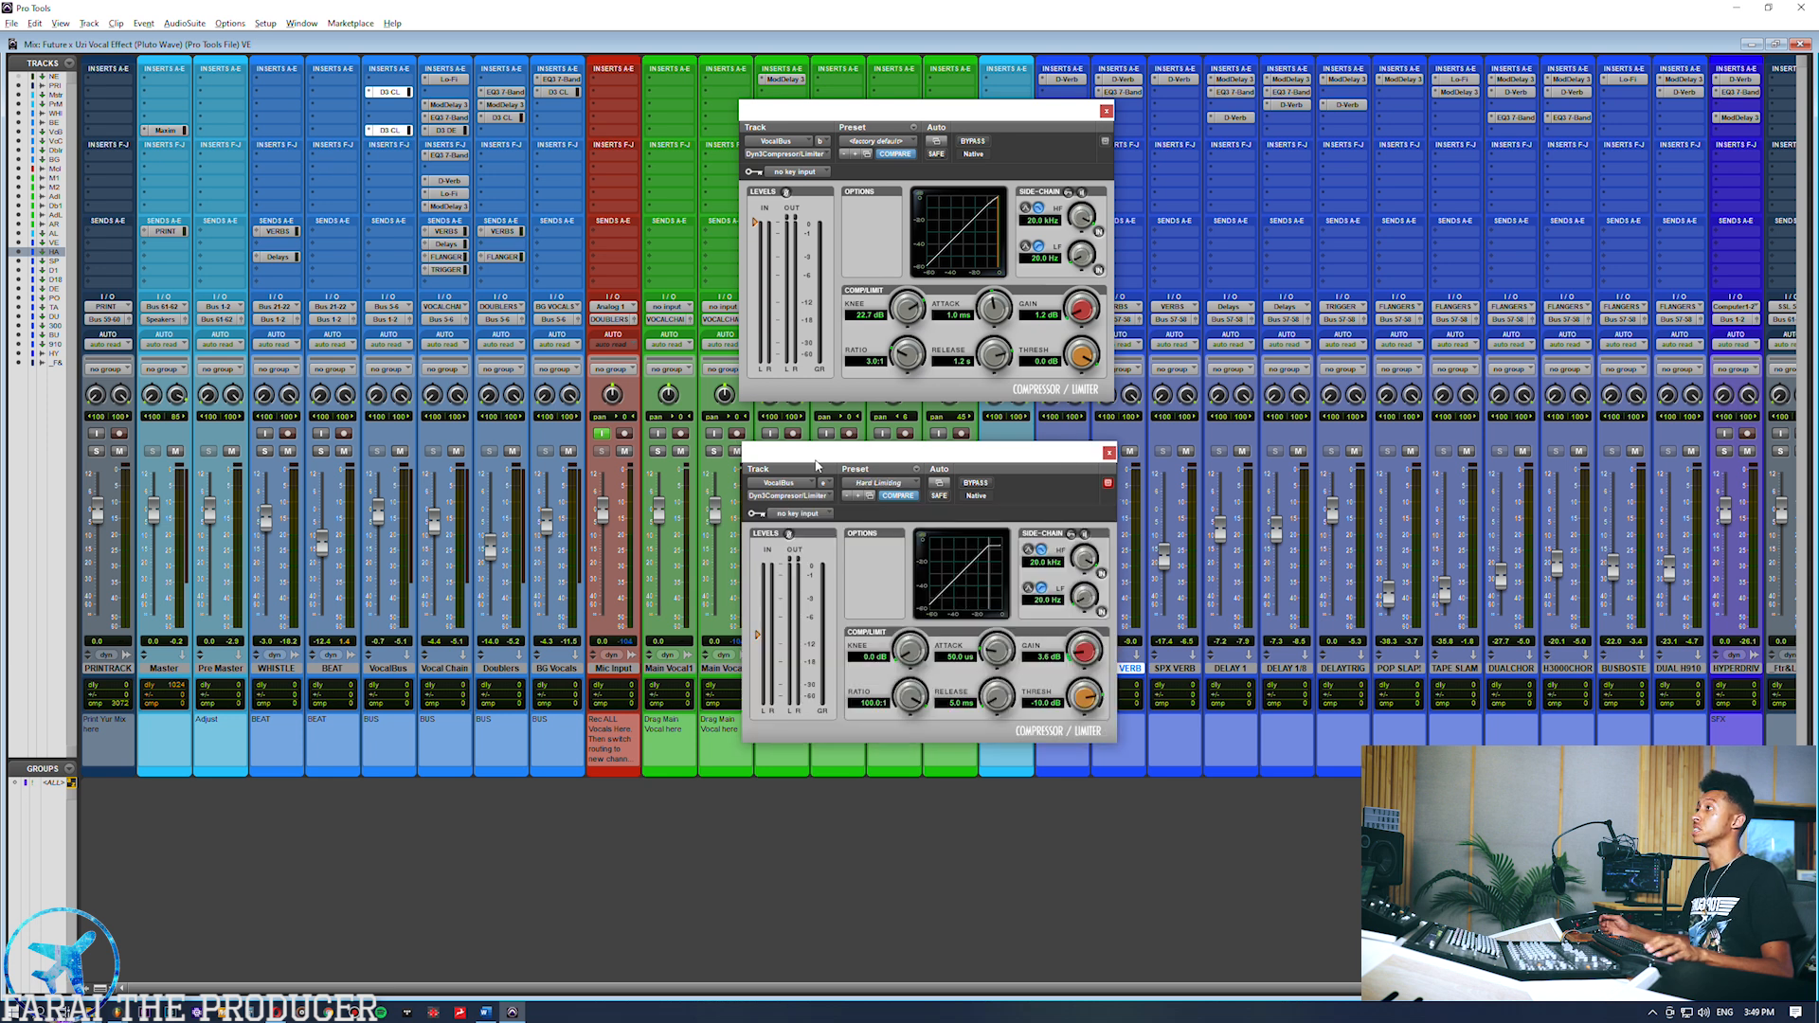
{"action": "left_click_drag", "start_coordinate": [819, 464], "coordinate": [820, 431]}
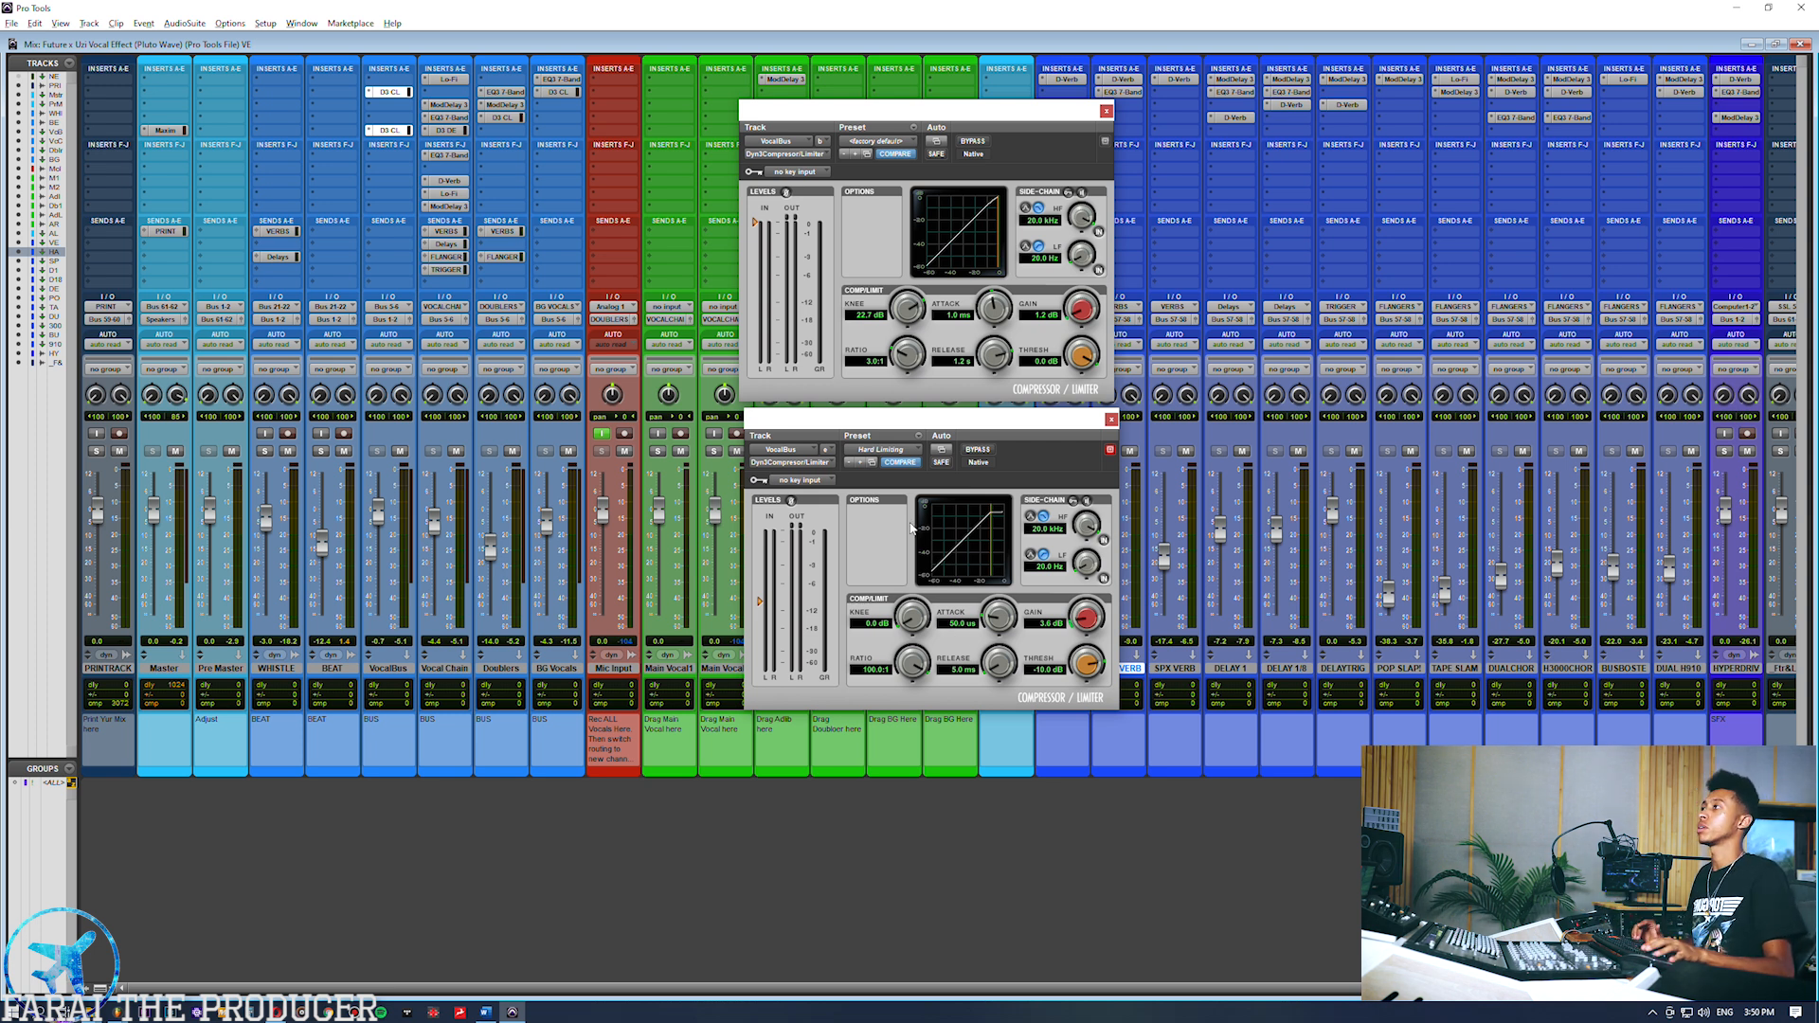
Play the song while lowering the threshold of the first VocalBus compressor, and return it to 0.0 dB.
{"action": "key", "text": "space"}
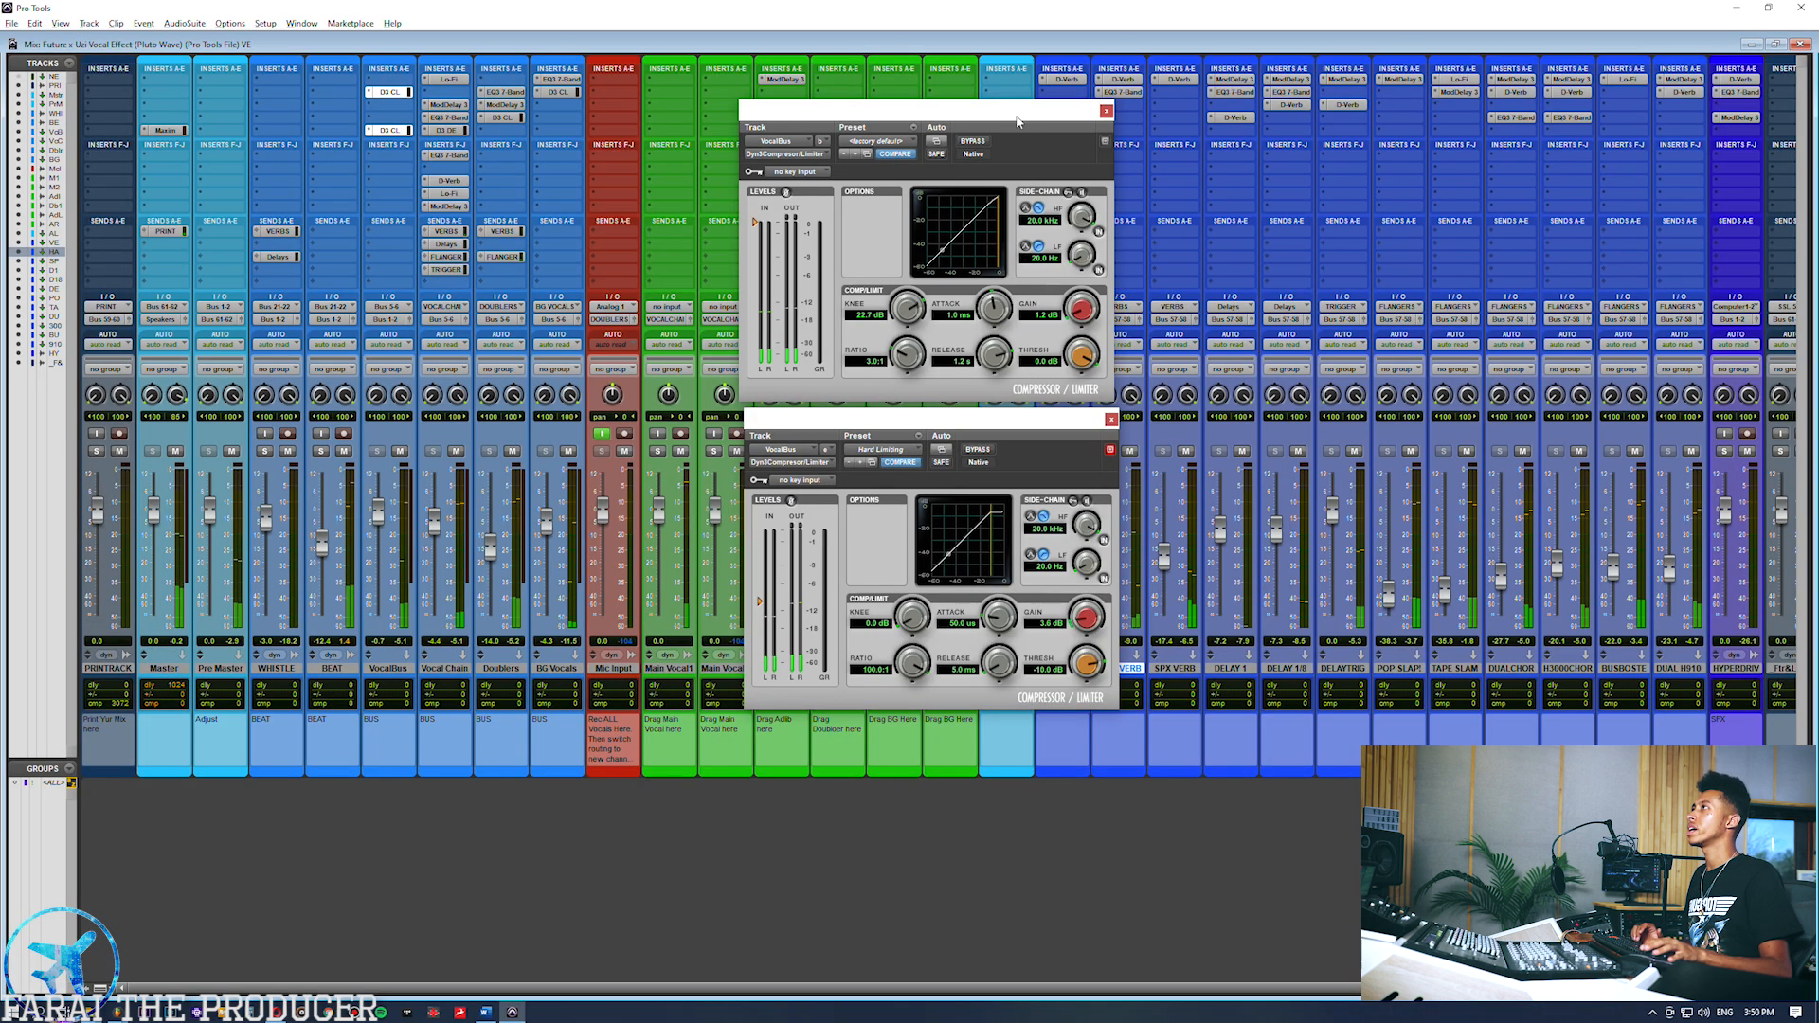
{"action": "left_click_drag", "start_coordinate": [1074, 346], "coordinate": [1066, 430]}
{"action": "left_click_drag", "start_coordinate": [1083, 343], "coordinate": [1084, 340]}
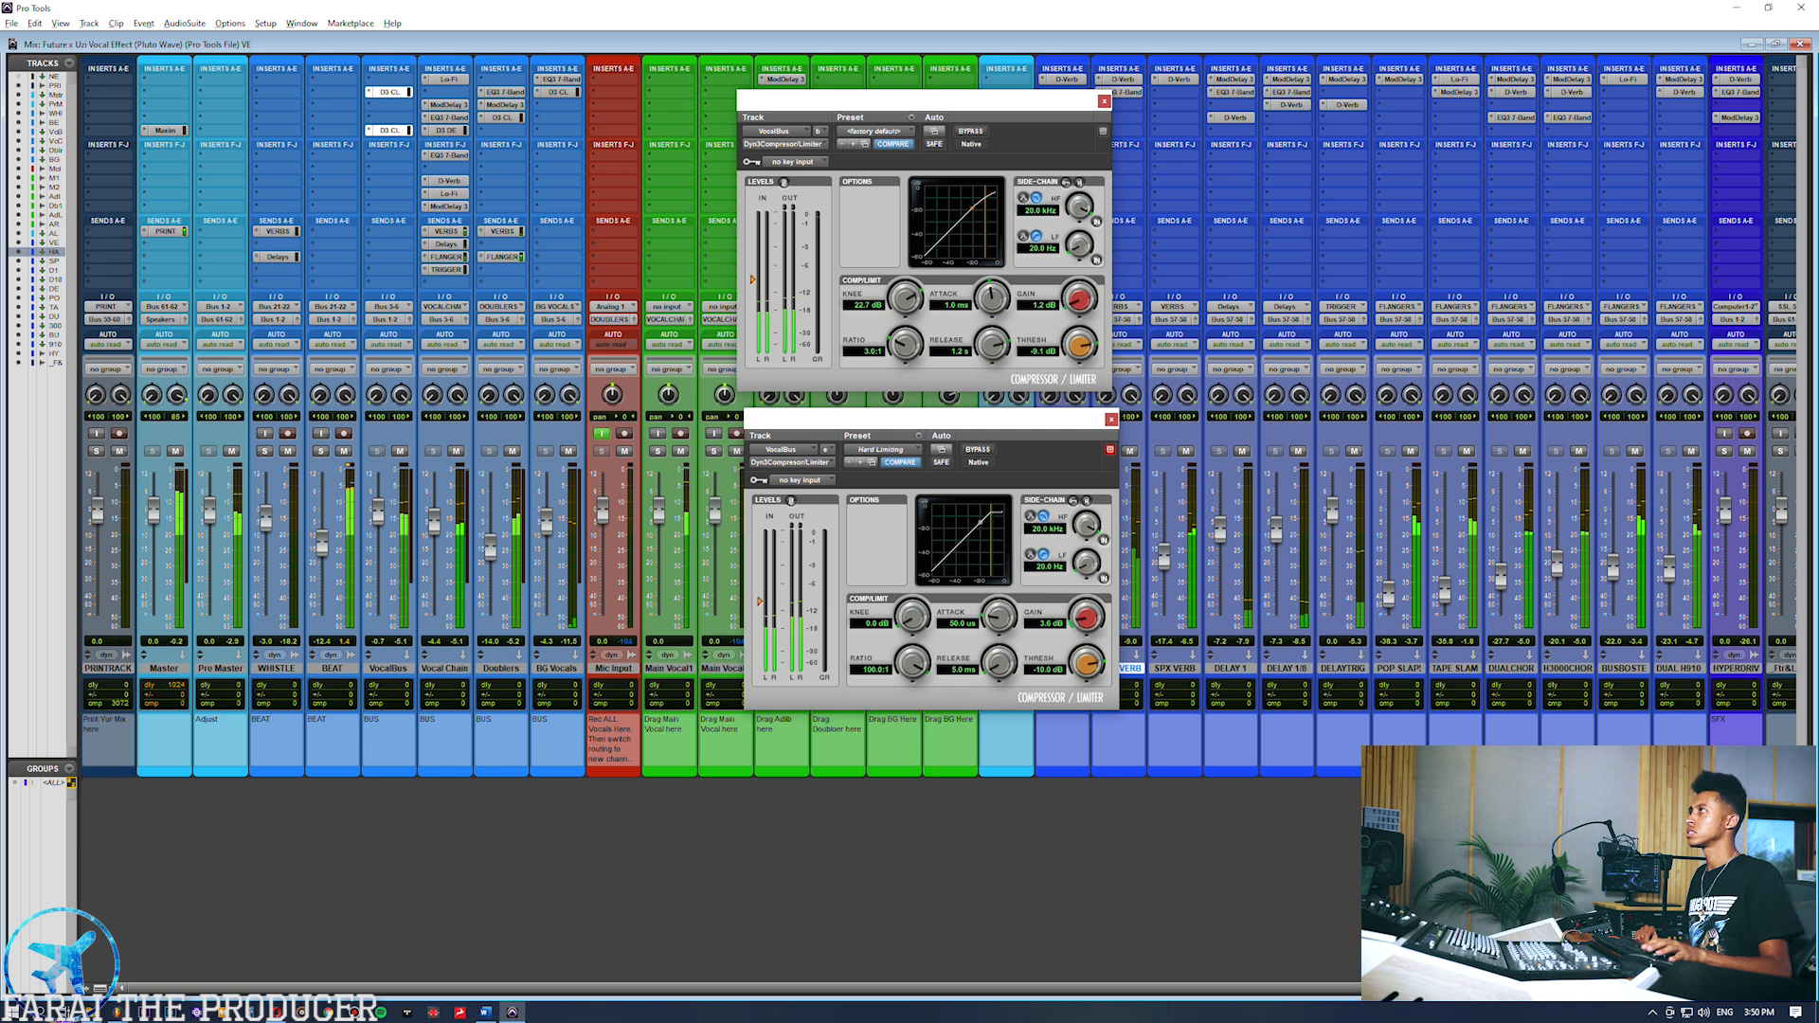
{"action": "left_click_drag", "start_coordinate": [1079, 346], "coordinate": [1100, 4]}
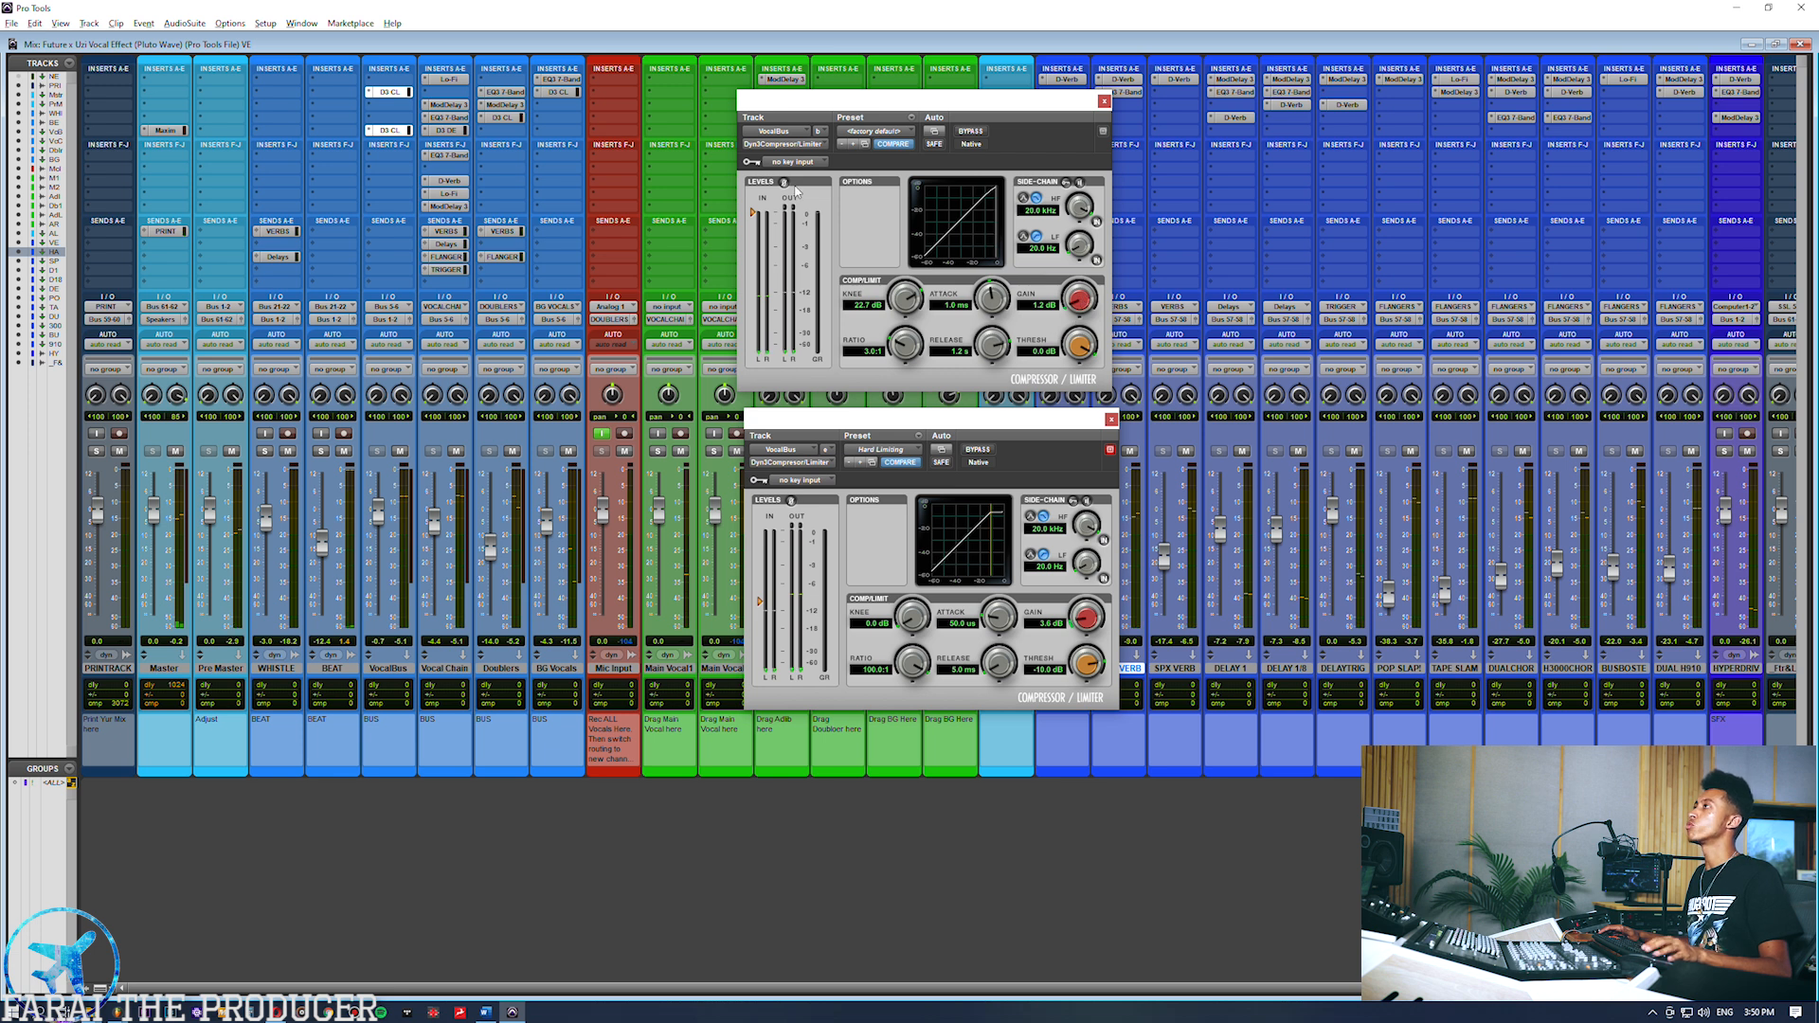
Realign the two VocalBus compressor windows to review their settings, and close both.
{"action": "left_click_drag", "start_coordinate": [874, 107], "coordinate": [885, 112]}
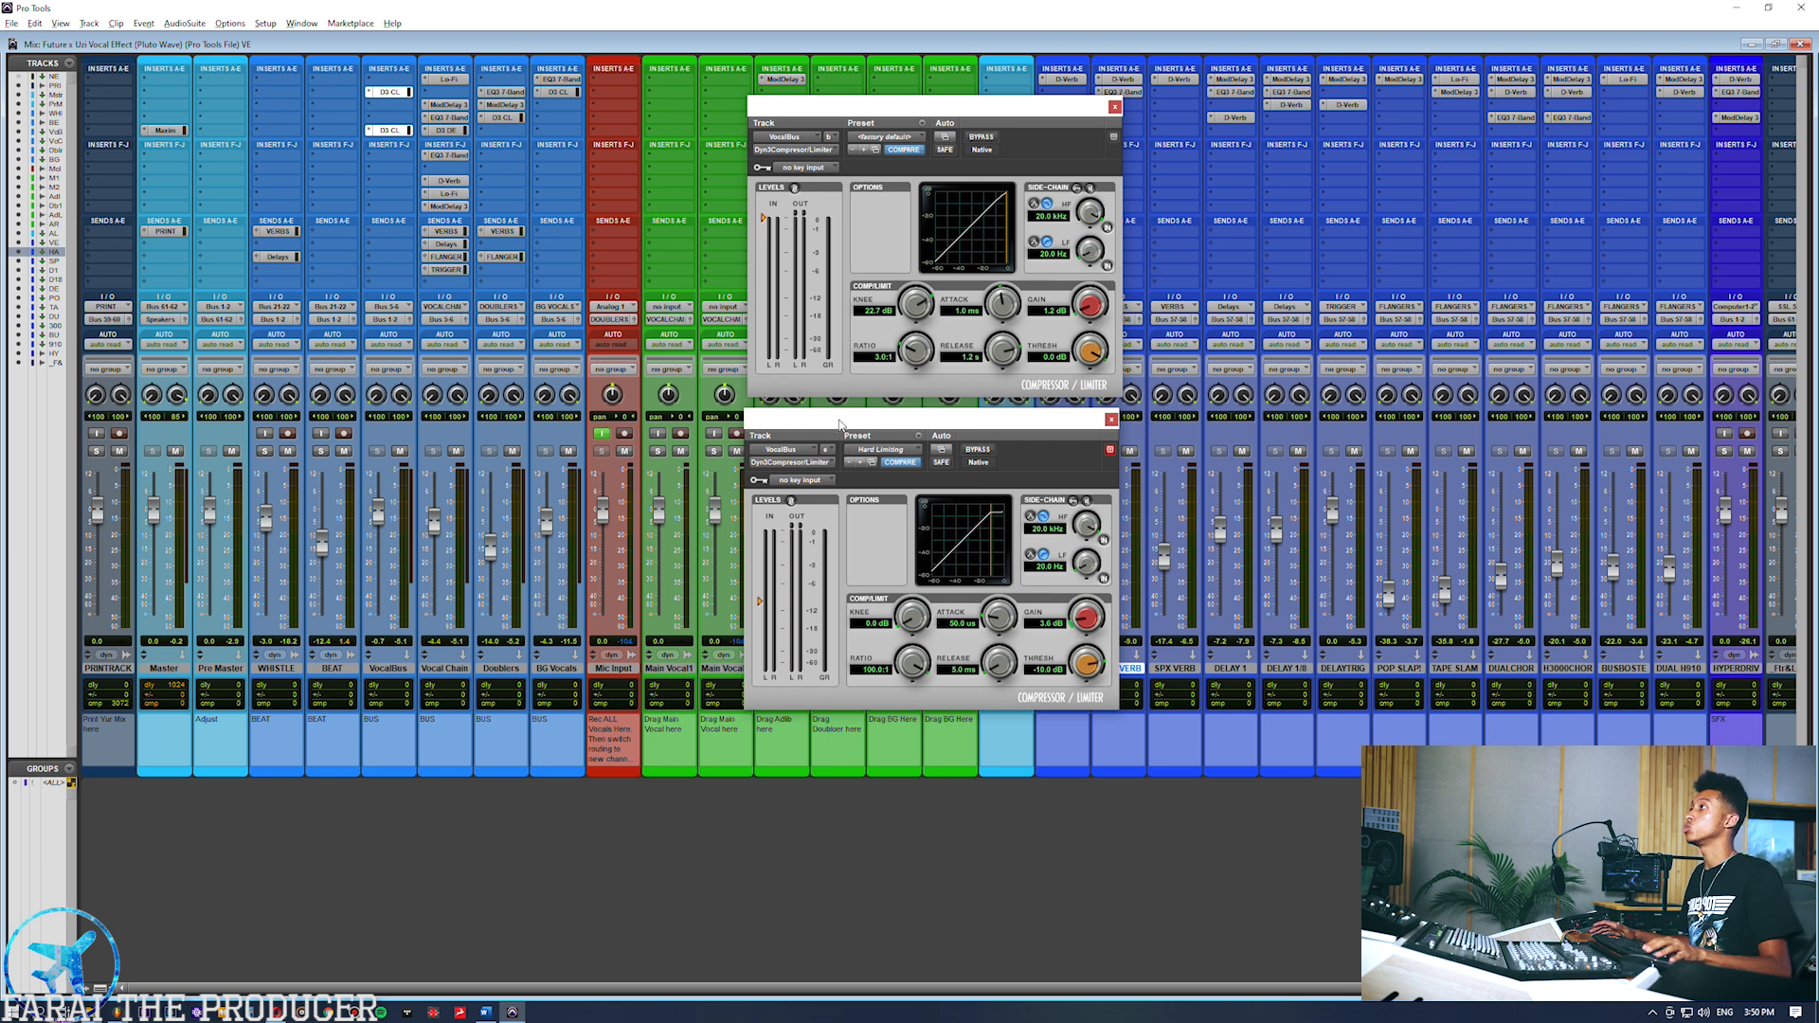
{"action": "left_click_drag", "start_coordinate": [841, 463], "coordinate": [850, 471]}
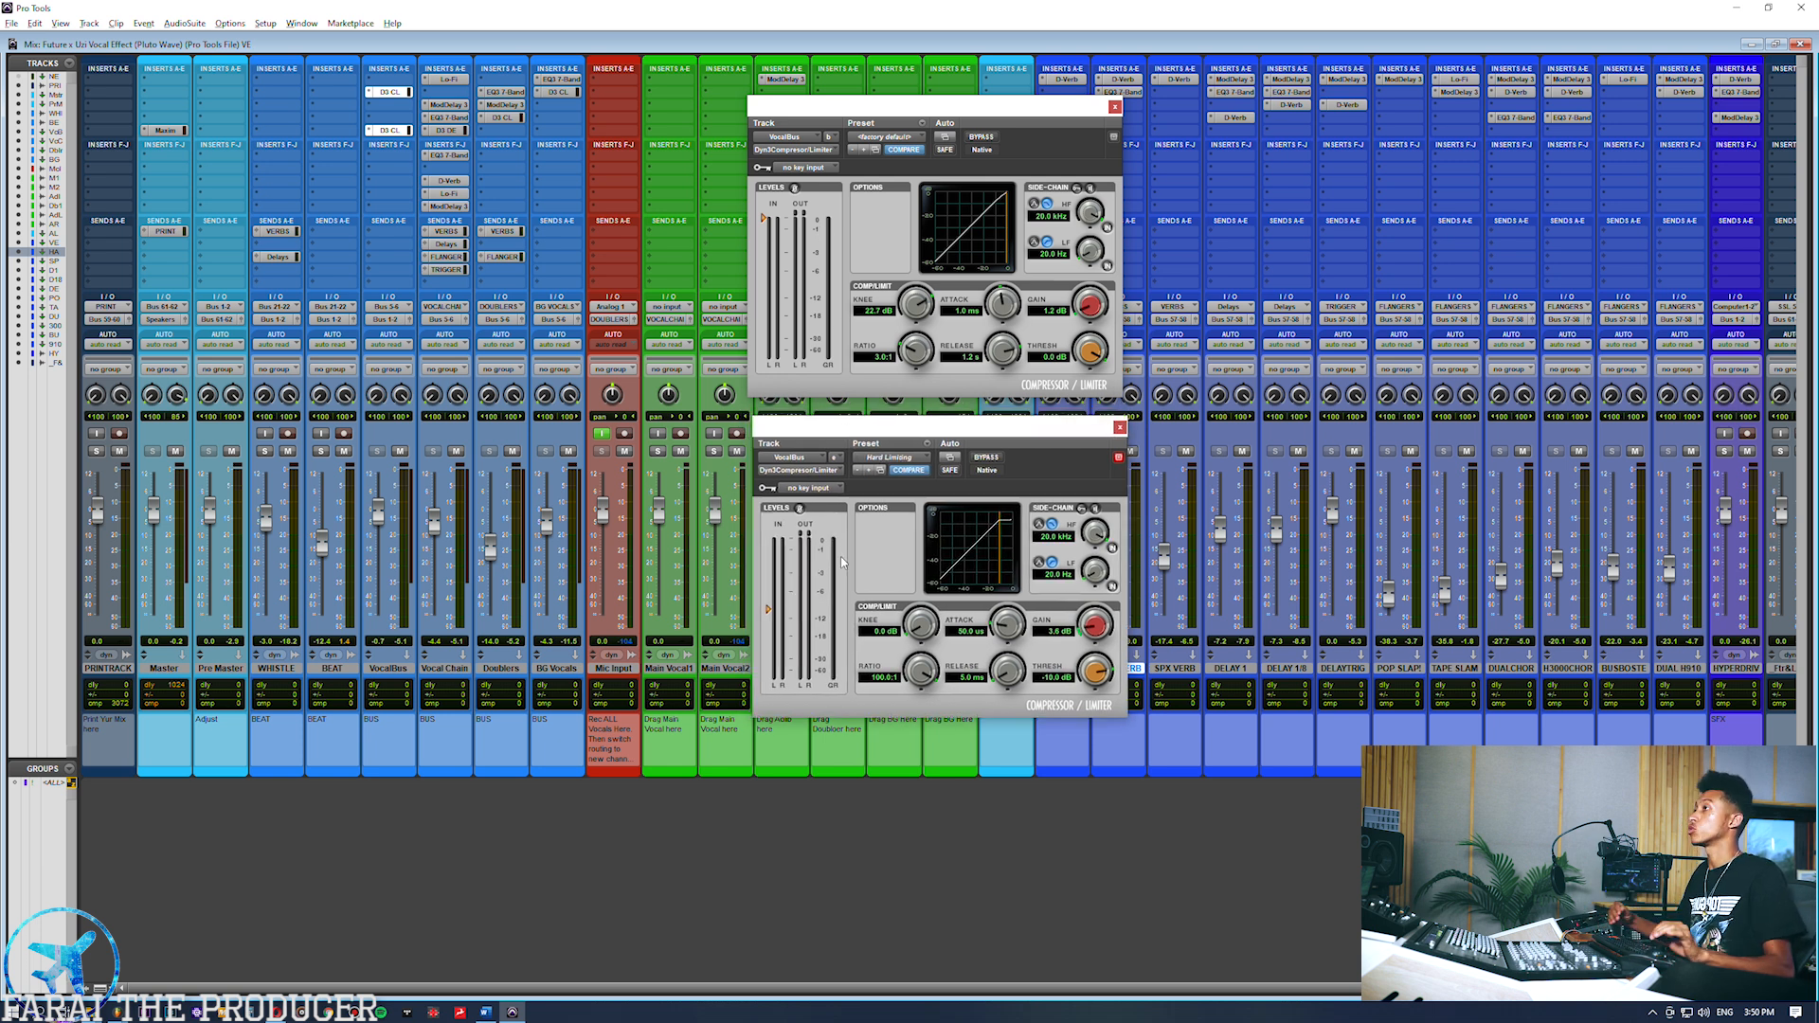
{"action": "left_click", "coordinate": [389, 130]}
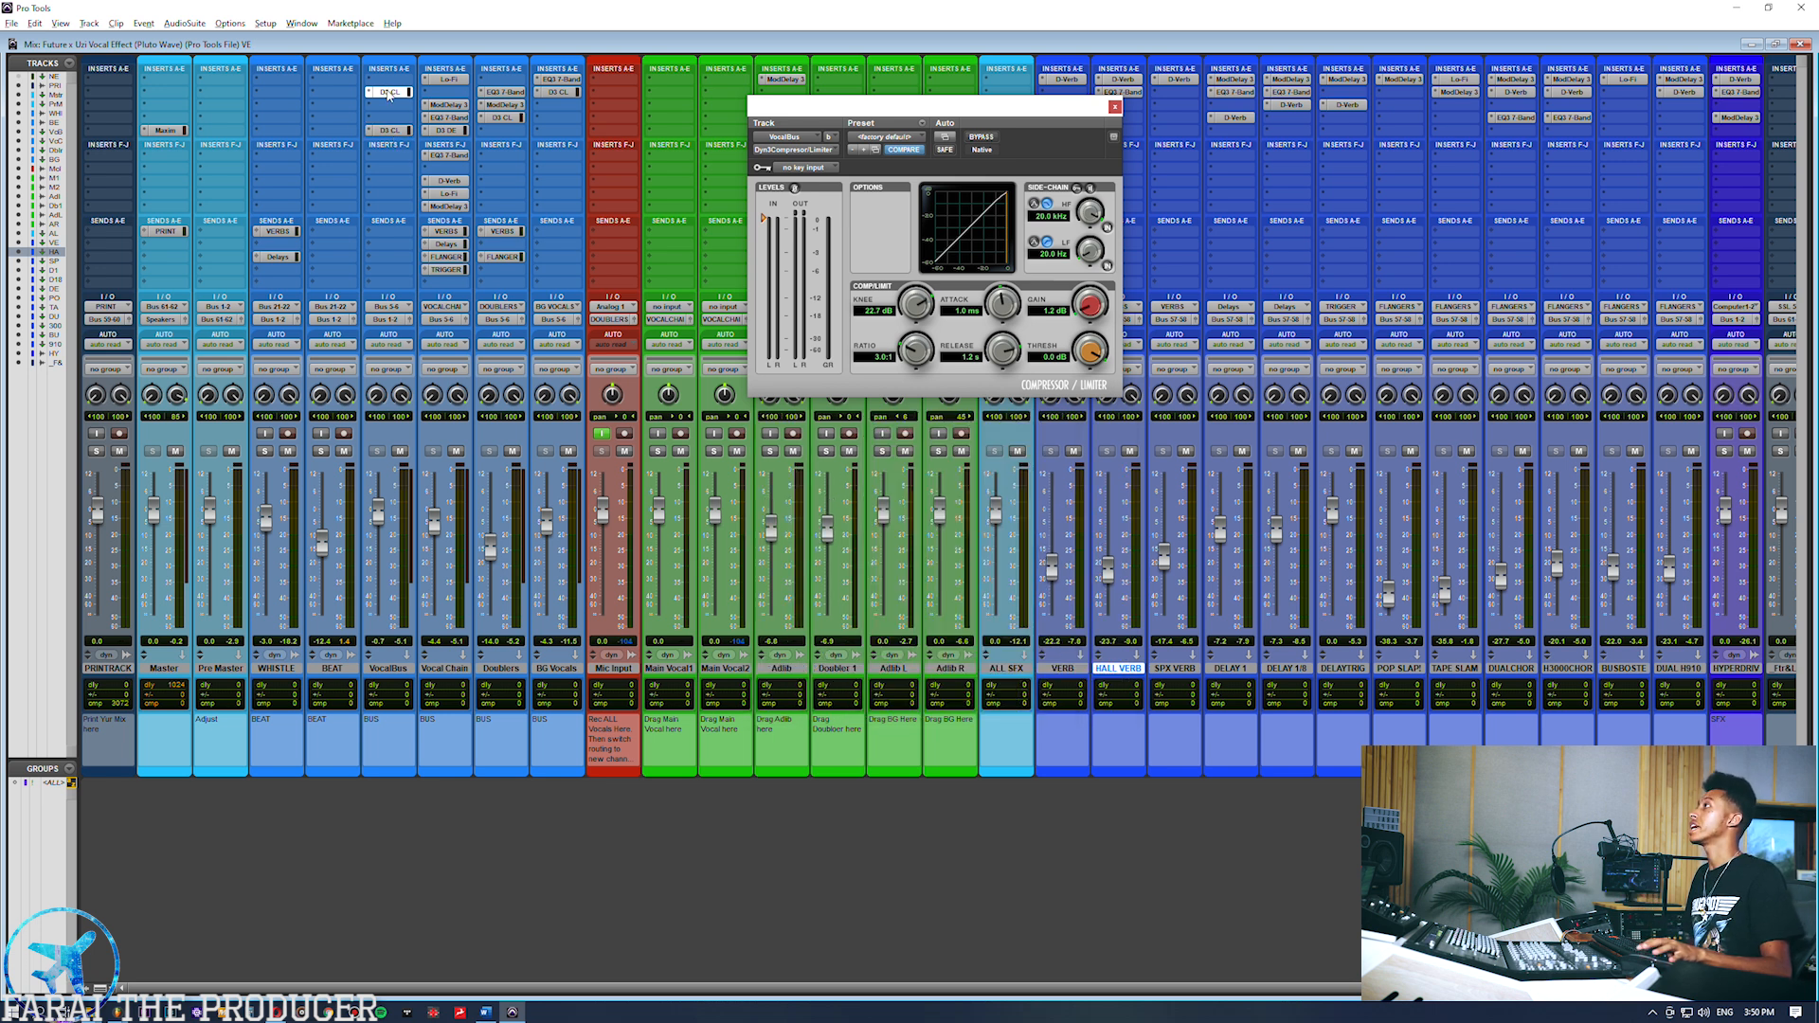
{"action": "left_click", "coordinate": [1116, 106]}
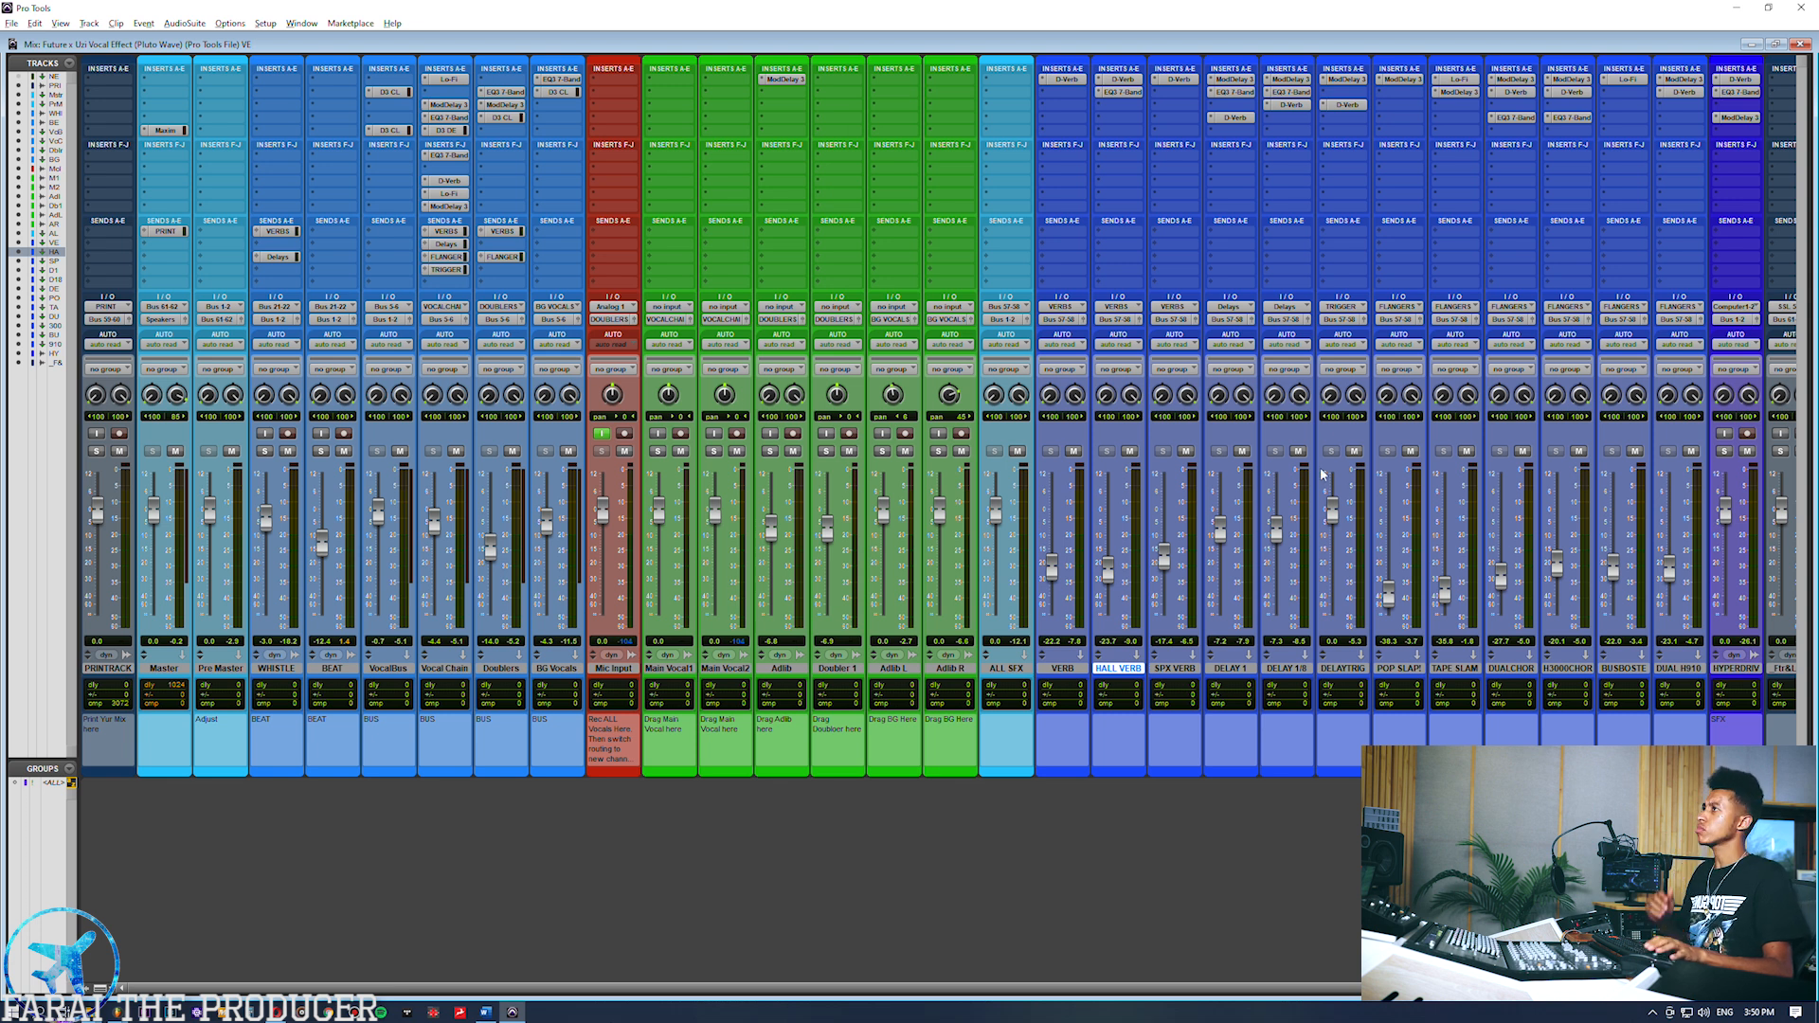
Open and close the D-Verb inserts on the VERB, HALL VERB and SPX VERB channels to review their settings.
{"action": "left_click", "coordinate": [1068, 80]}
{"action": "left_click", "coordinate": [1068, 80]}
{"action": "left_click", "coordinate": [1124, 79]}
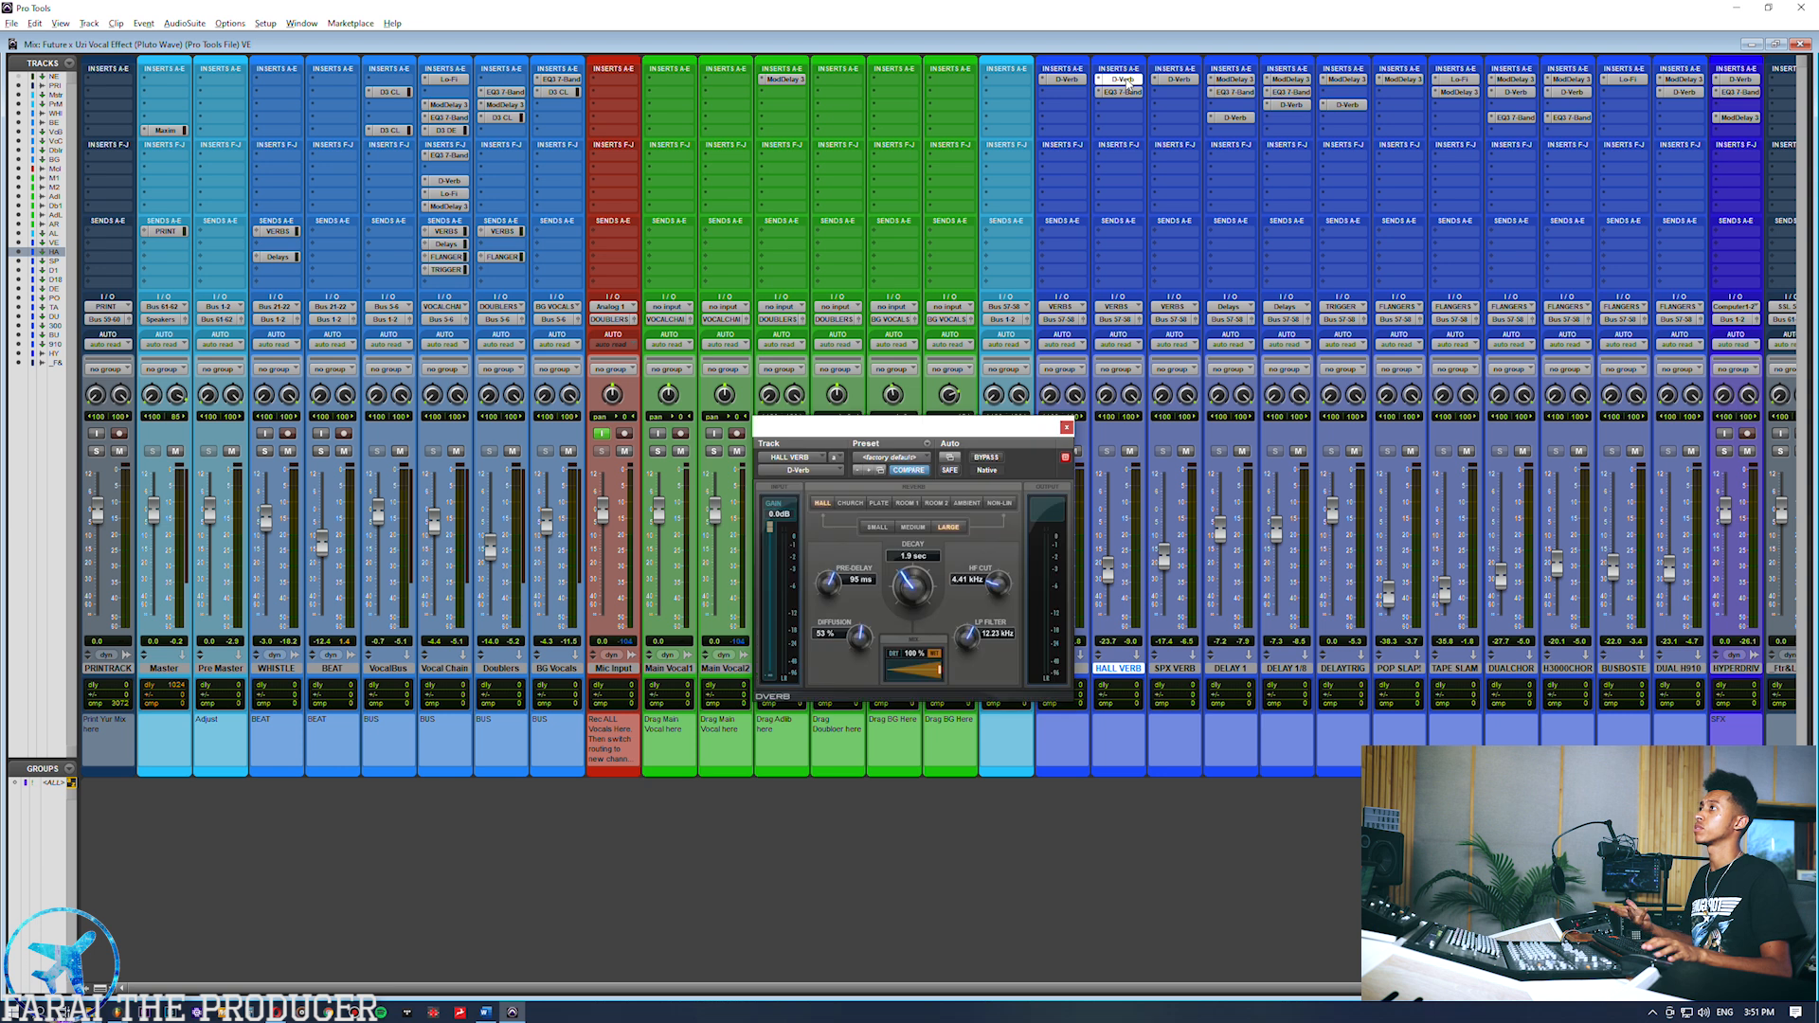
{"action": "left_click", "coordinate": [1124, 80]}
{"action": "left_click", "coordinate": [1179, 79]}
{"action": "left_click", "coordinate": [1178, 79]}
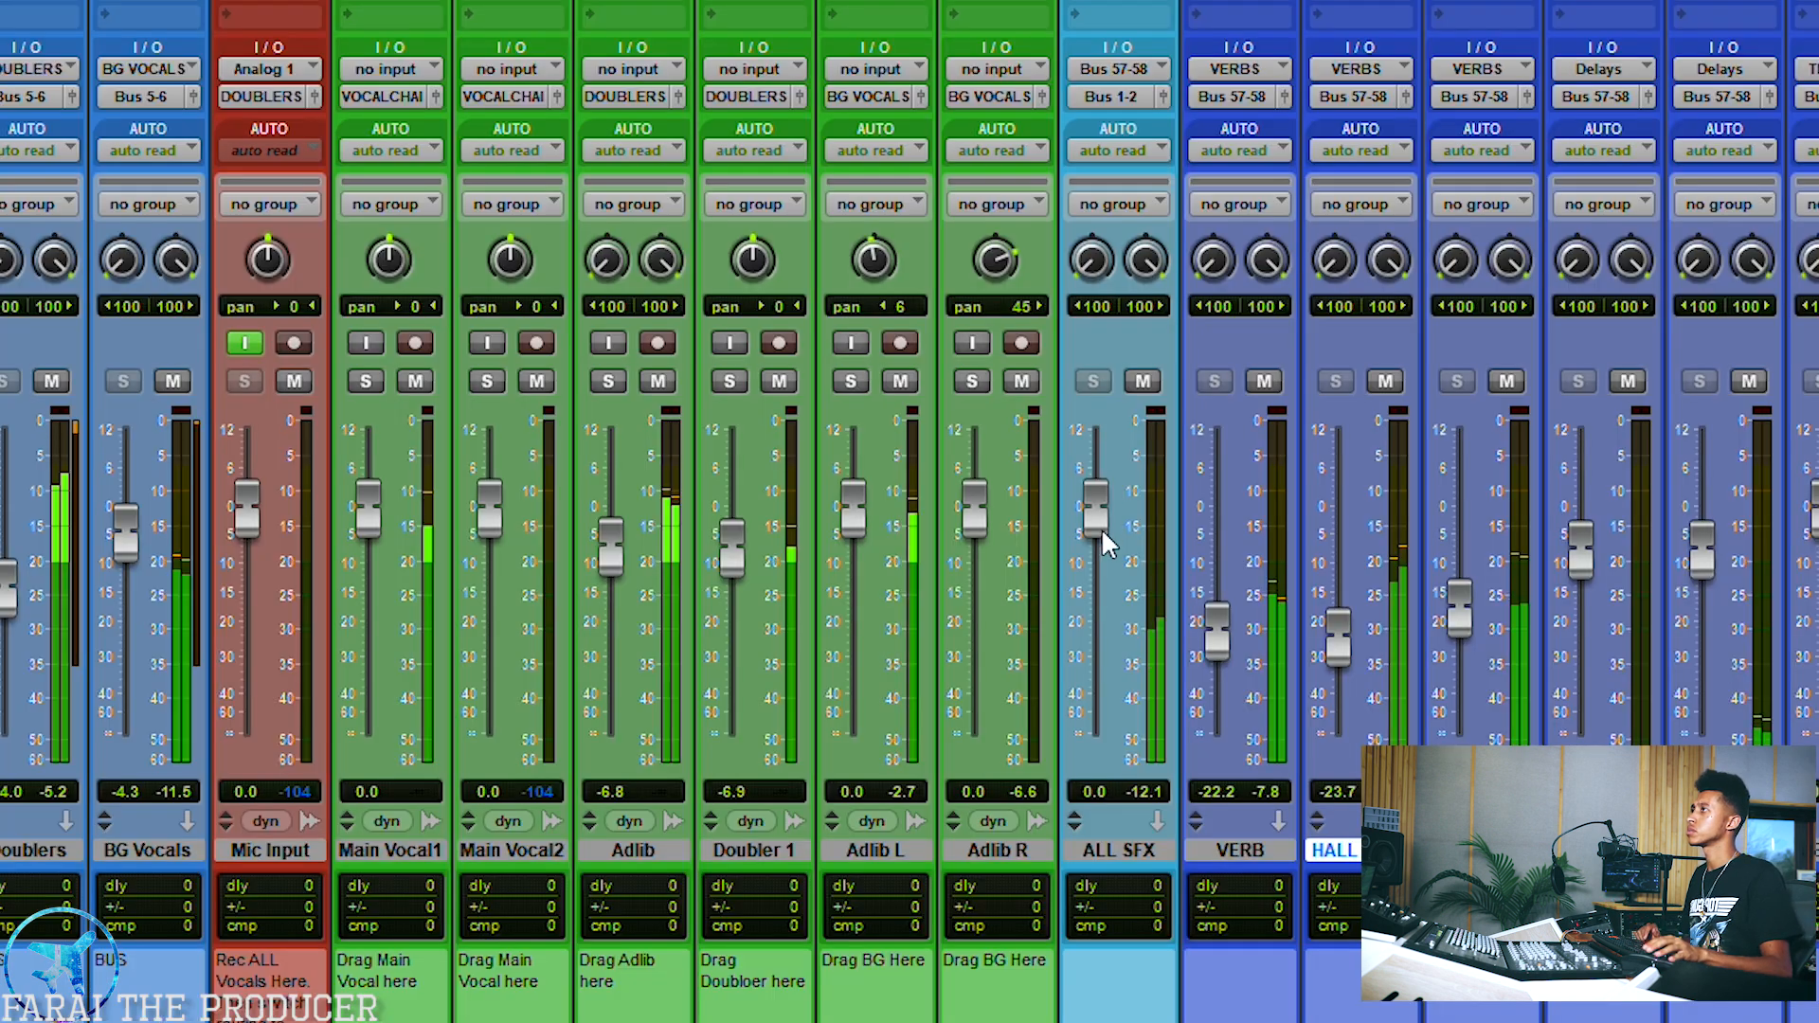
Test the ALL SFX fader during playback at full attenuation and at +12.0 dB, resetting it to 0.0 each time.
{"action": "left_click_drag", "start_coordinate": [996, 512], "coordinate": [1001, 611]}
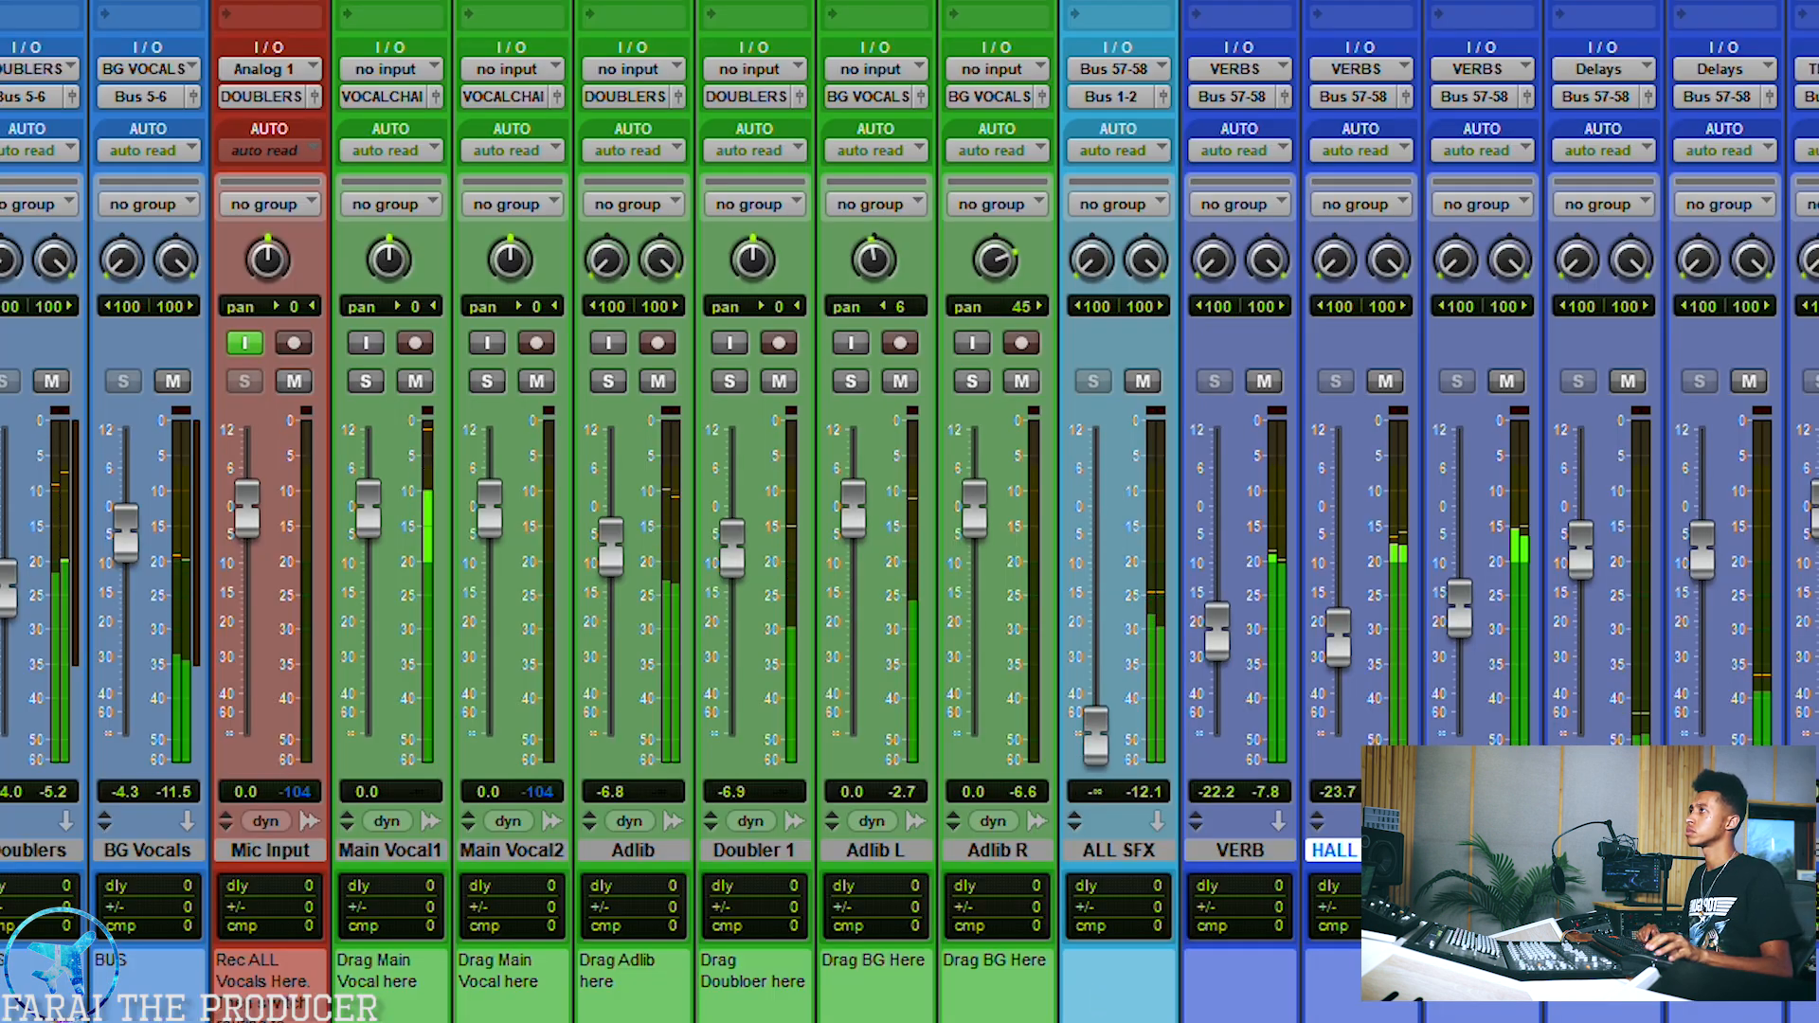
{"action": "left_click", "coordinate": [1099, 732], "text": "alt"}
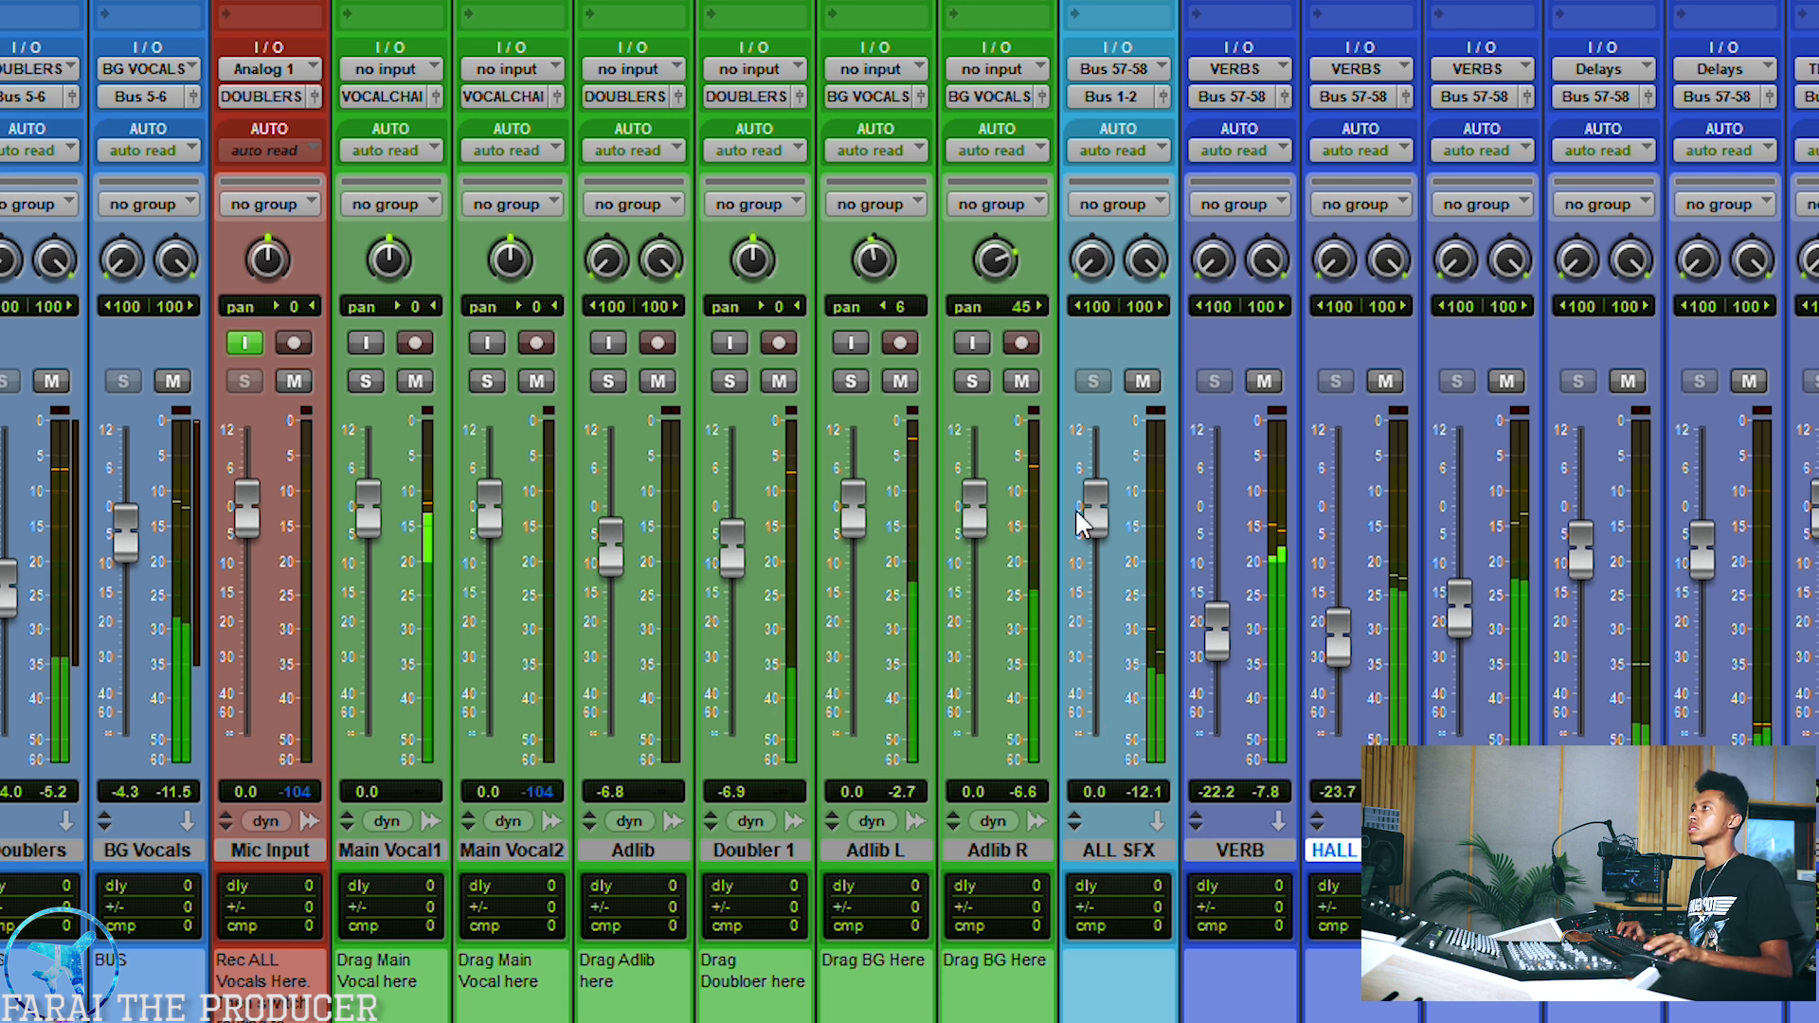
{"action": "left_click_drag", "start_coordinate": [1096, 507], "coordinate": [1098, 353]}
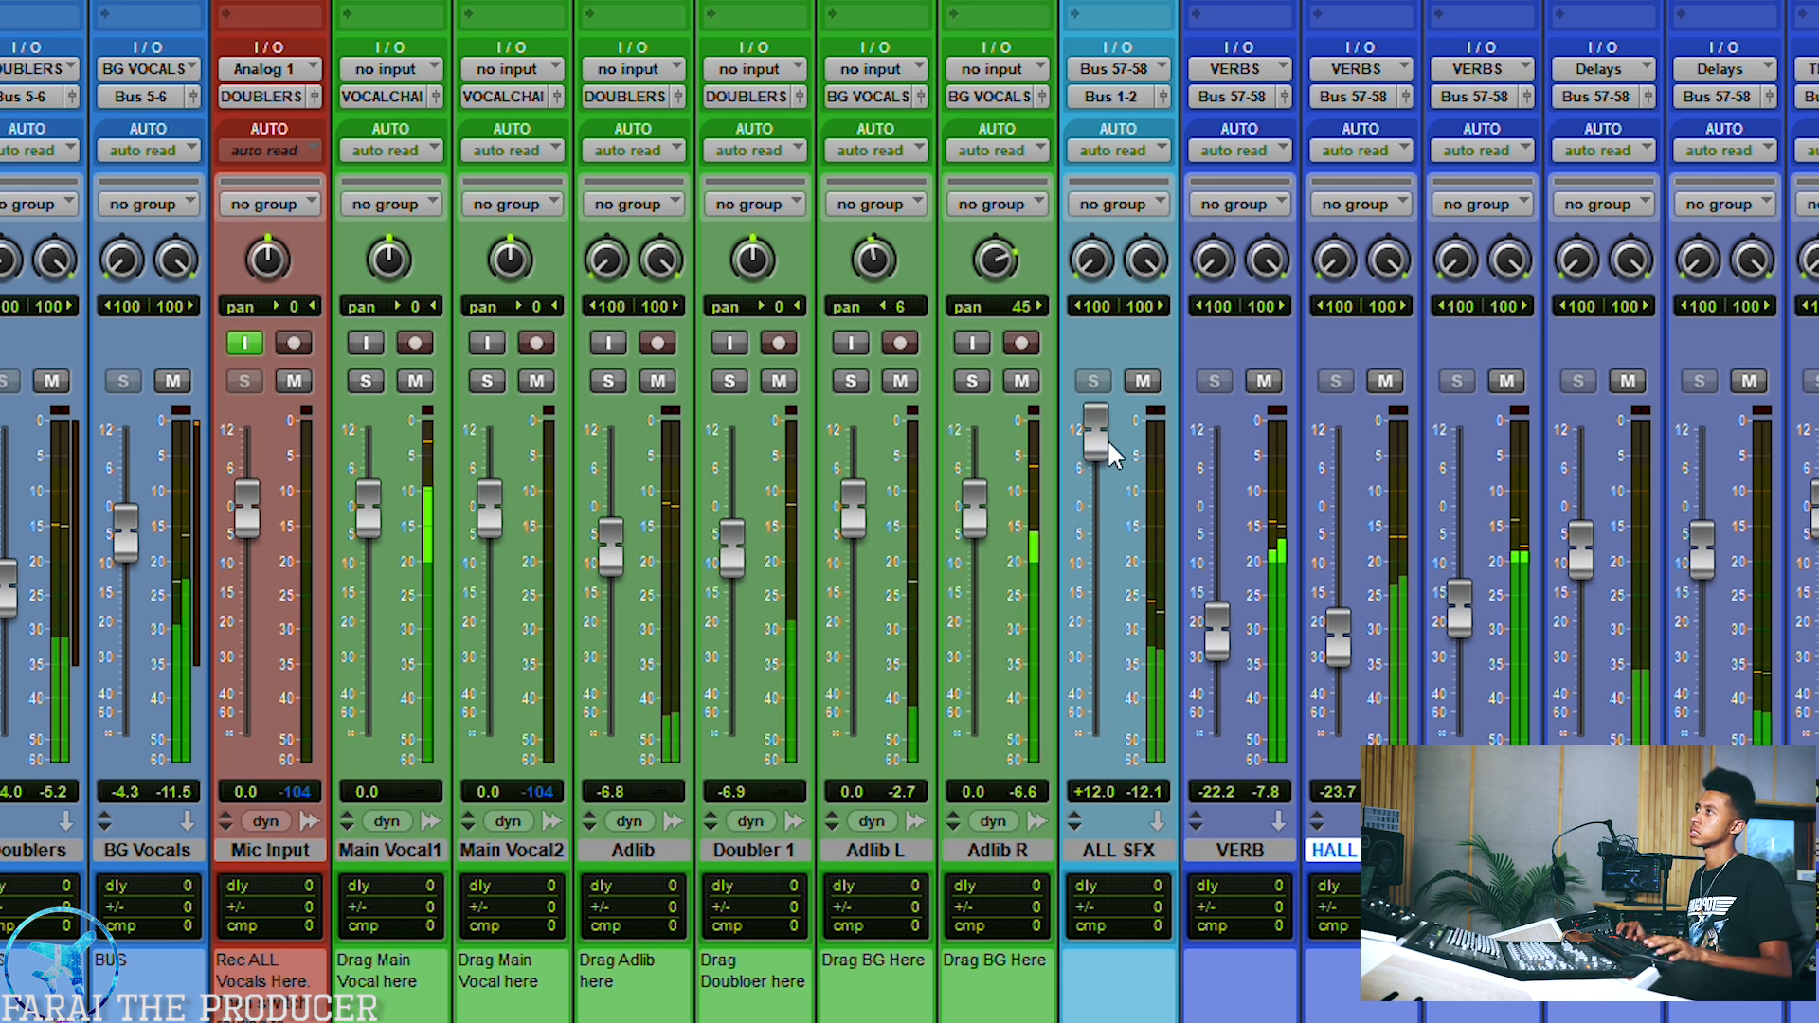
{"action": "left_click", "coordinate": [1101, 506], "text": "alt"}
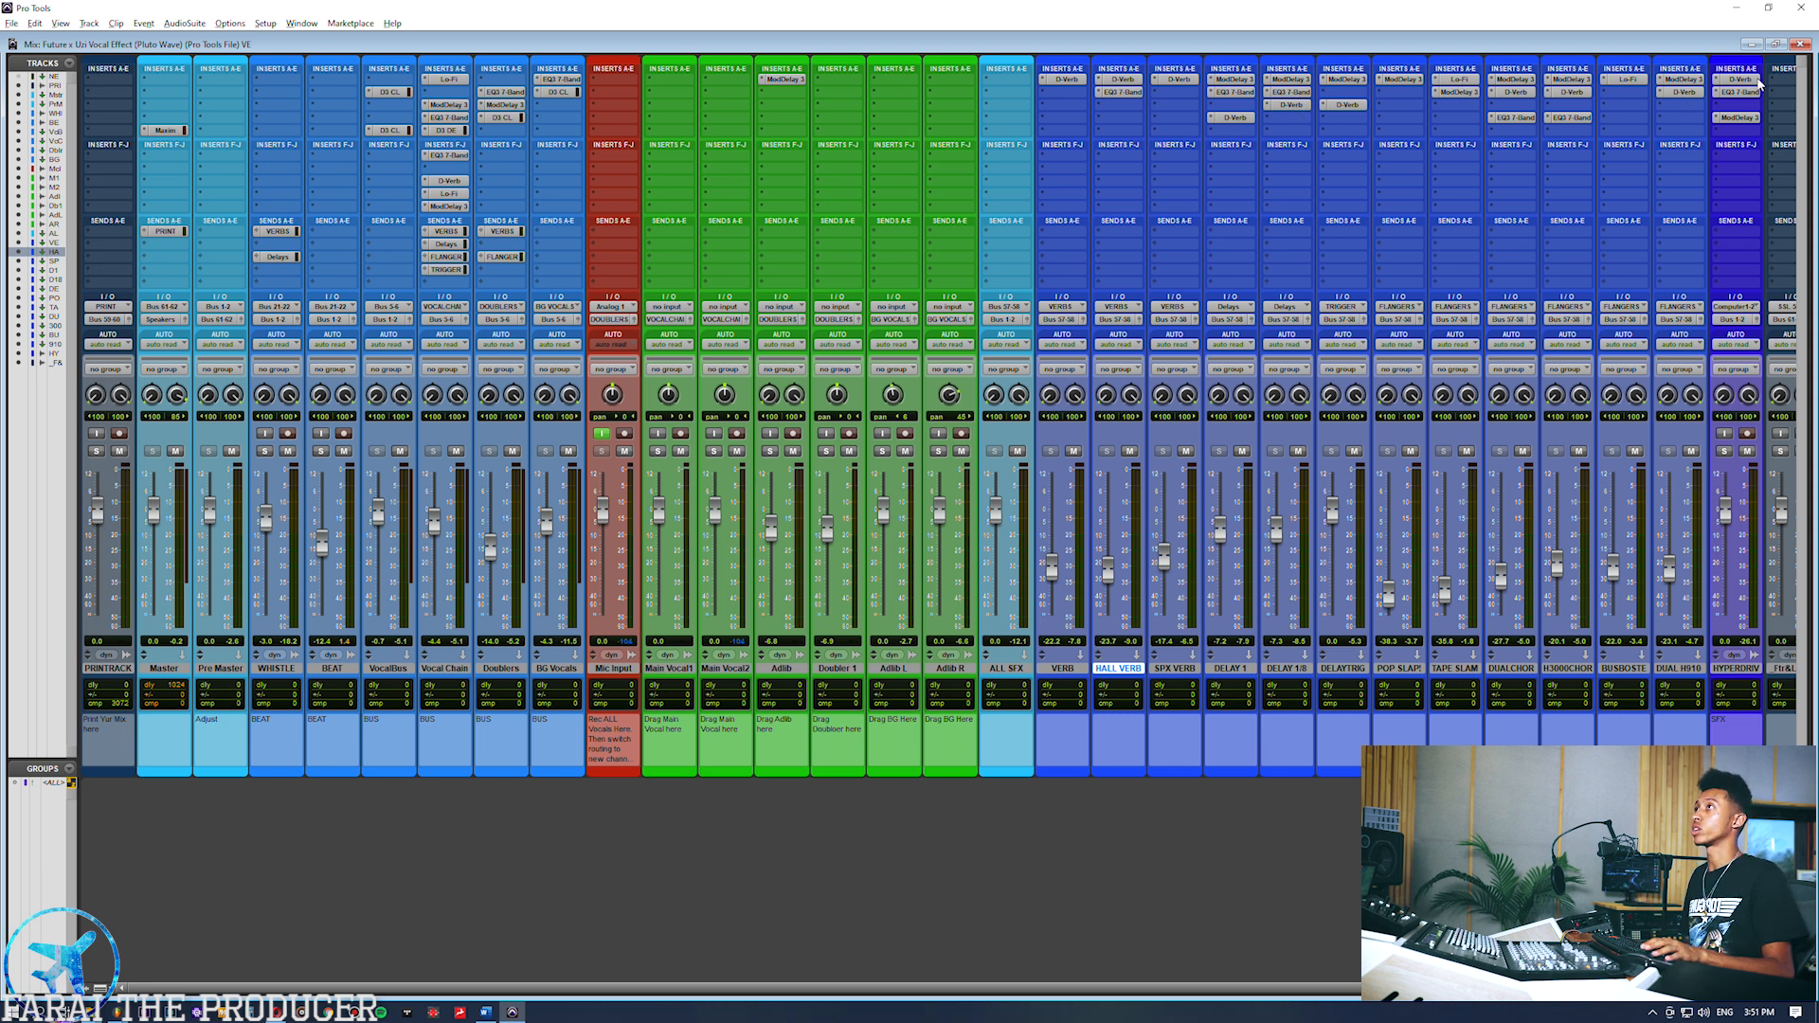
{"action": "scroll", "coordinate": [1184, 557], "scroll_direction": "right", "scroll_amount": 2}
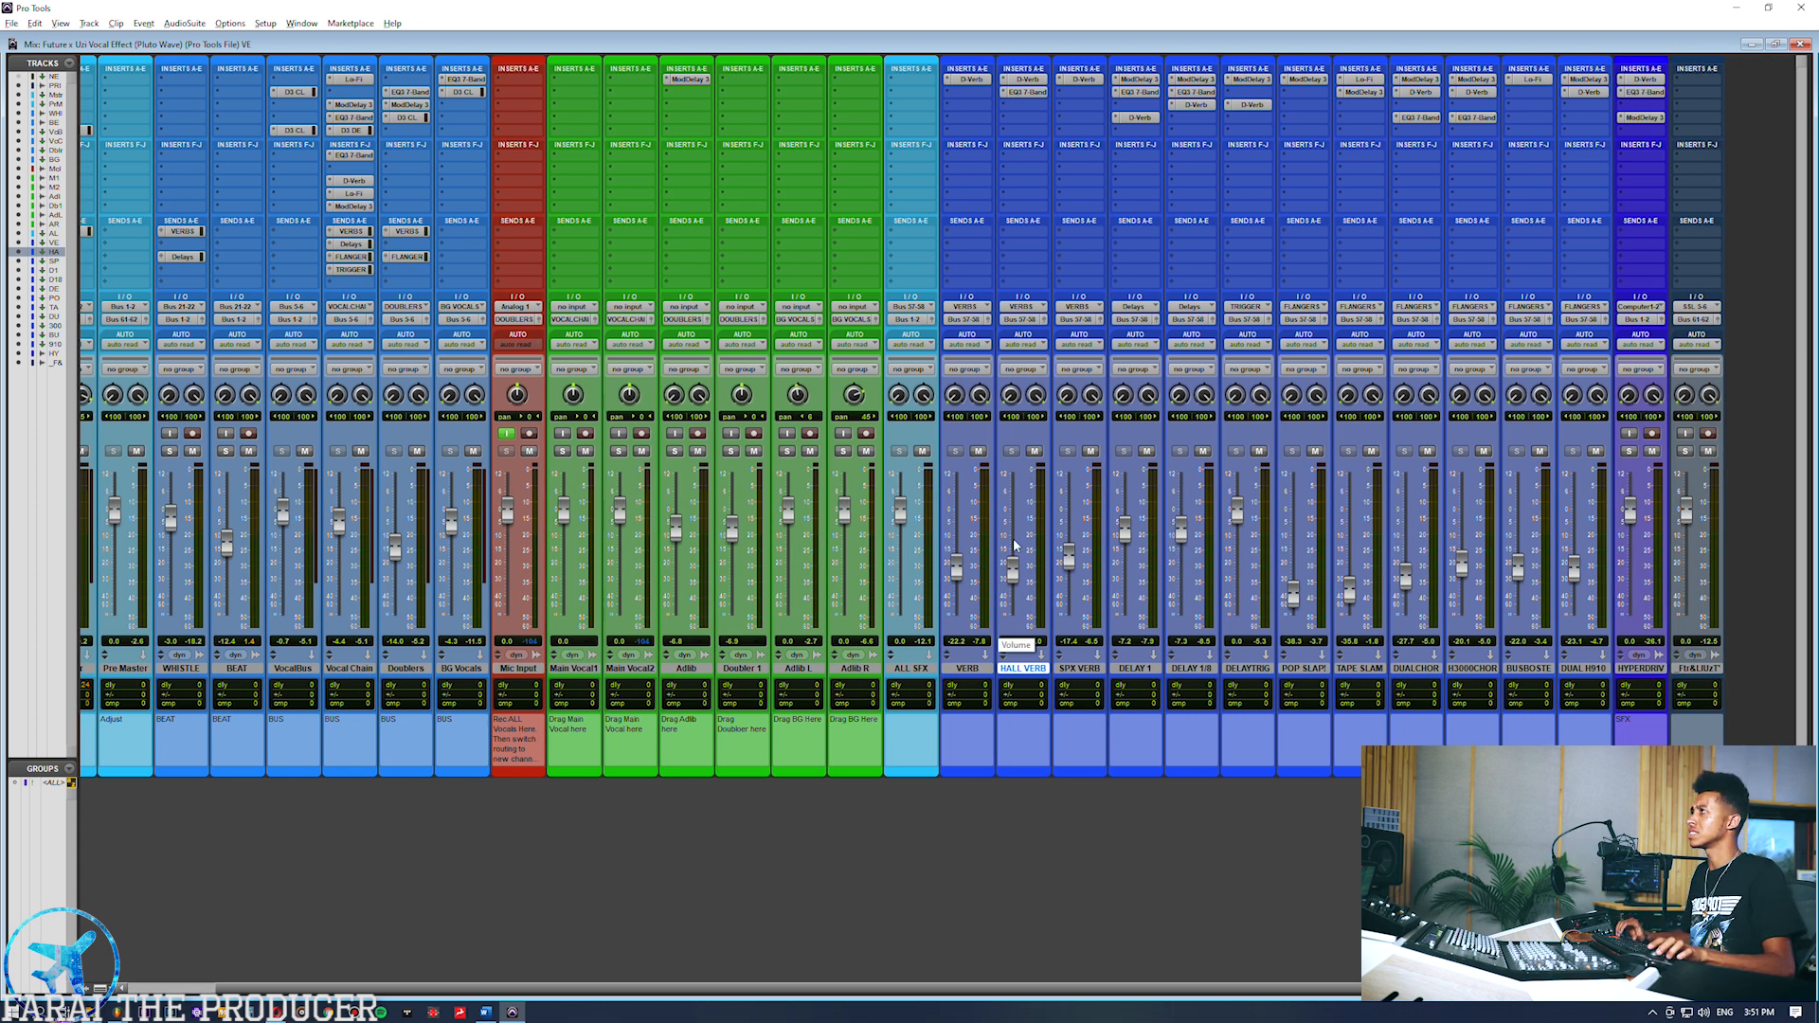
{"action": "scroll", "coordinate": [1014, 546], "scroll_direction": "left", "scroll_amount": 2}
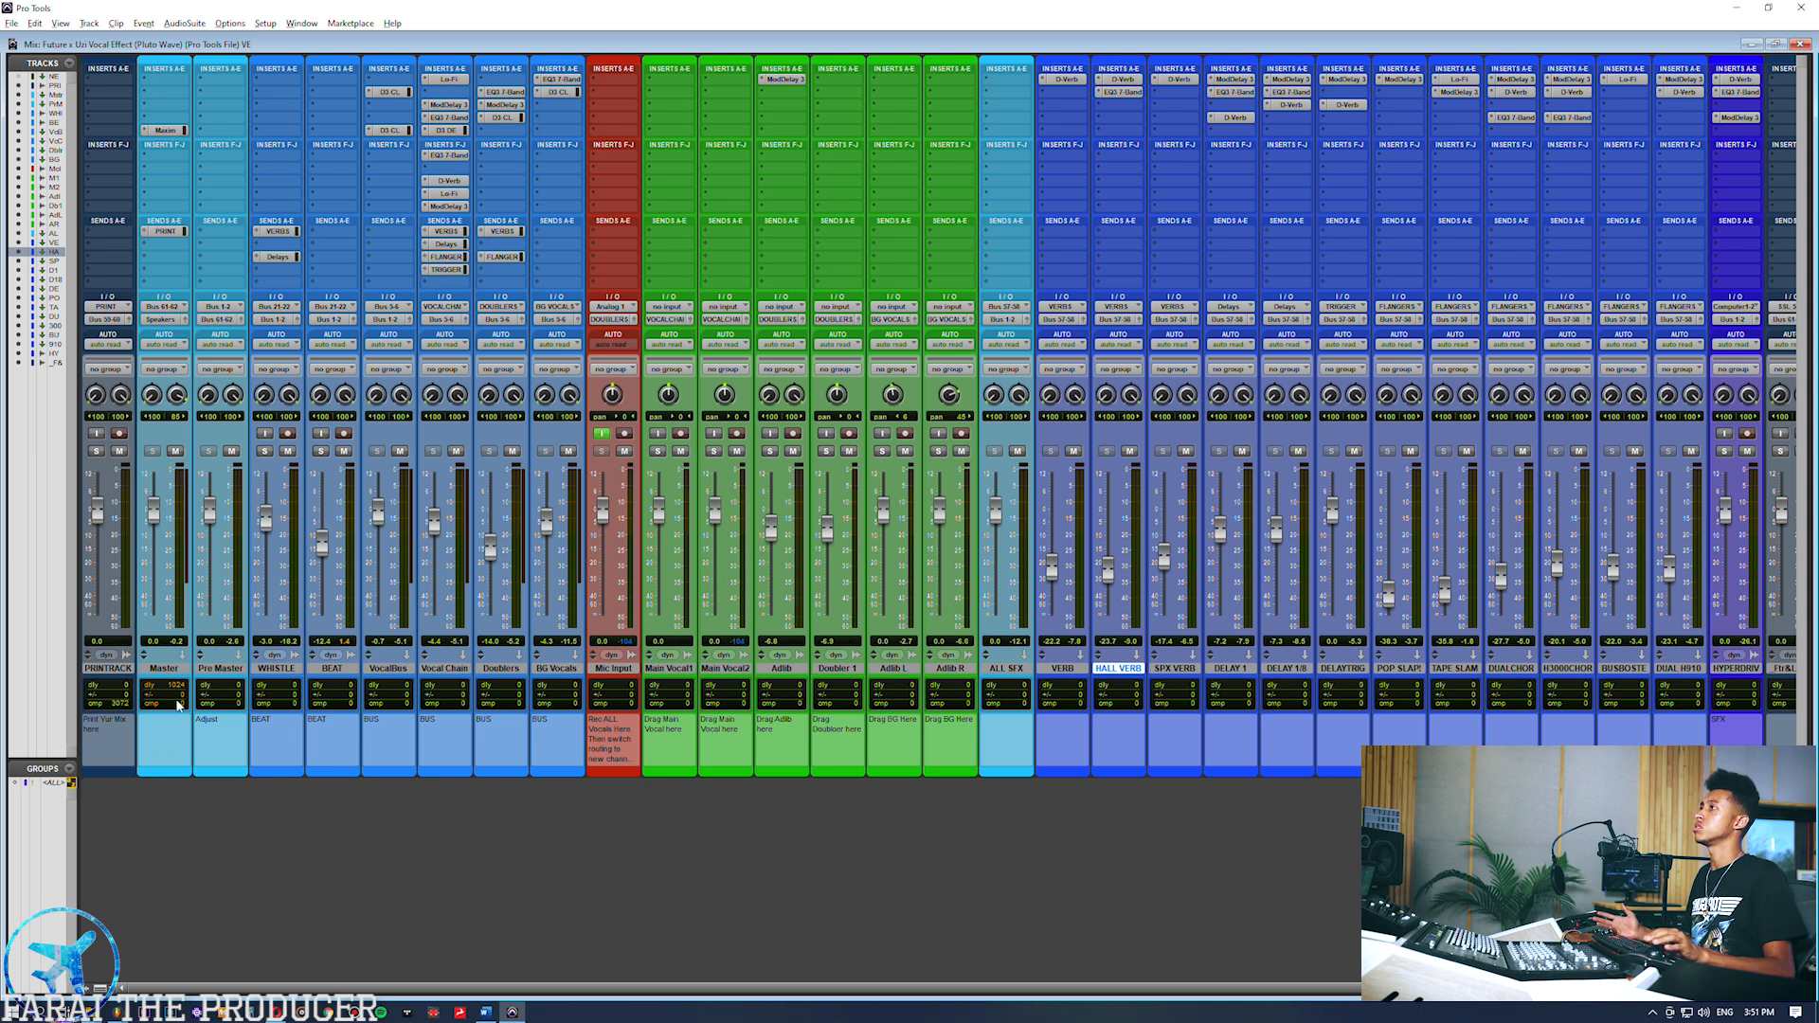
{"action": "scroll", "coordinate": [955, 701], "scroll_direction": "right", "scroll_amount": 2}
{"action": "scroll", "coordinate": [954, 701], "scroll_direction": "left", "scroll_amount": 2}
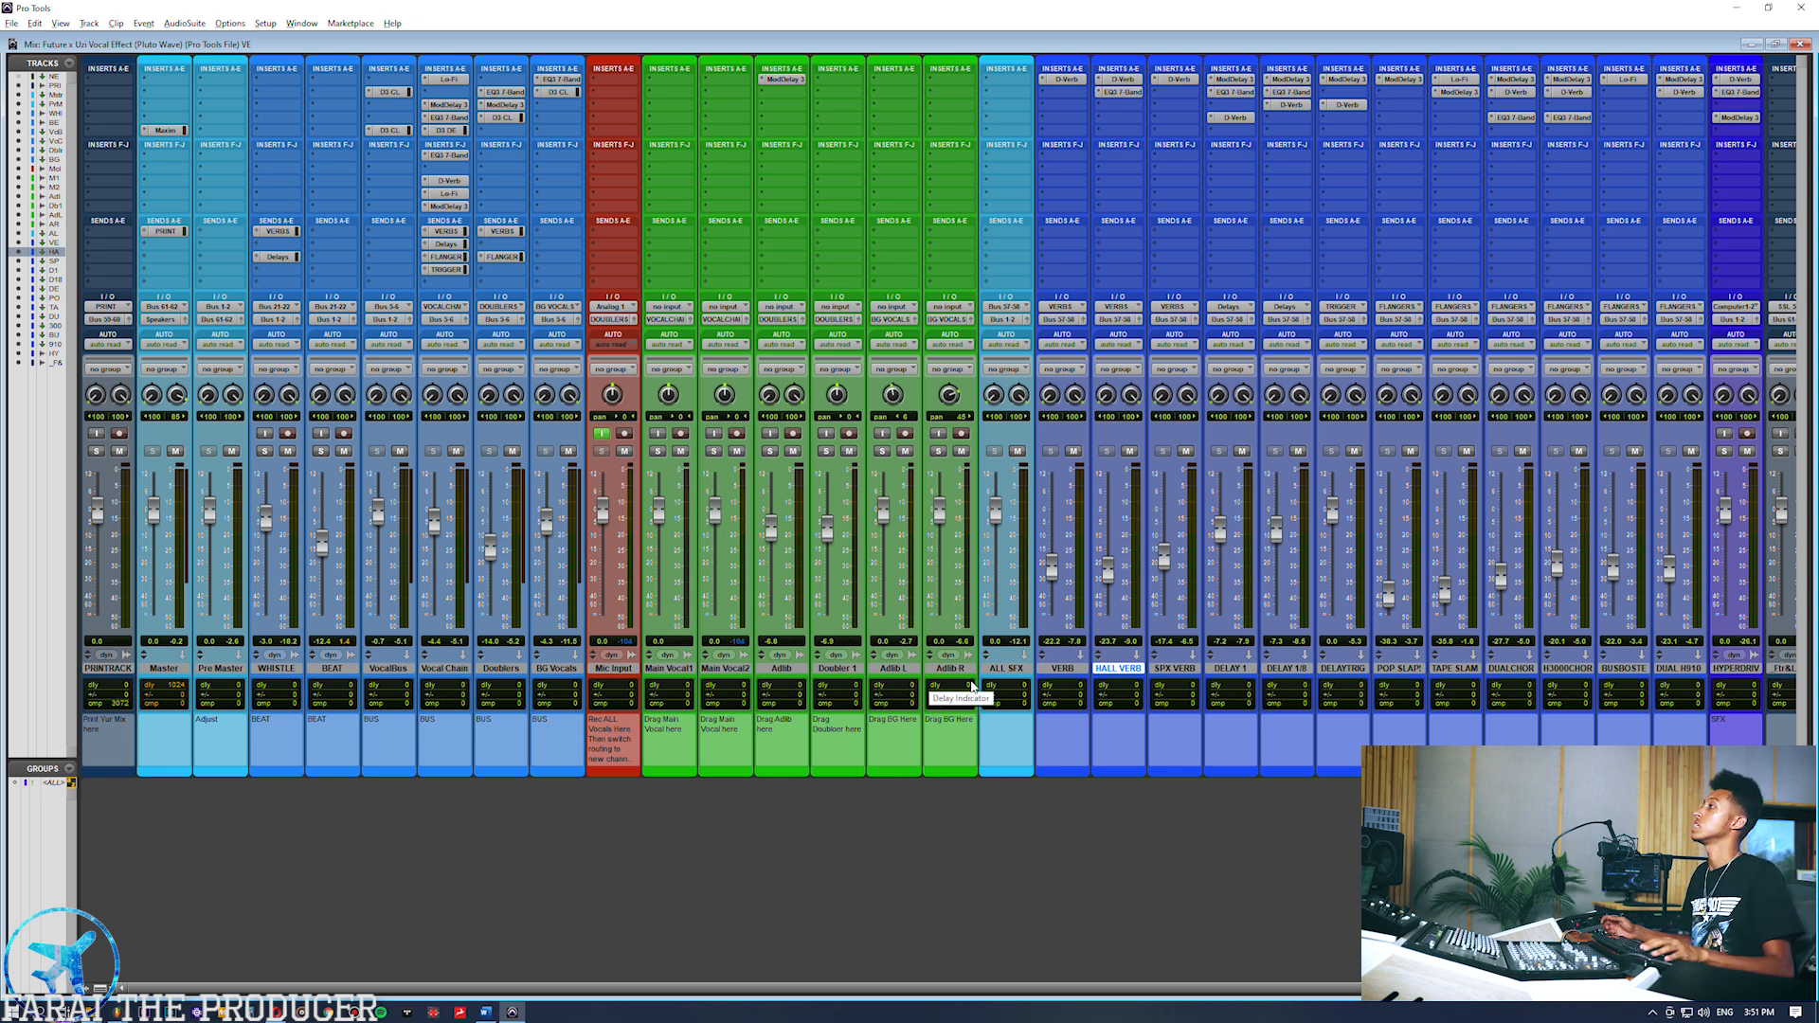
Review the Maxim limiter and the PRINT send on the Master channel, closing each window.
{"action": "left_click", "coordinate": [166, 130]}
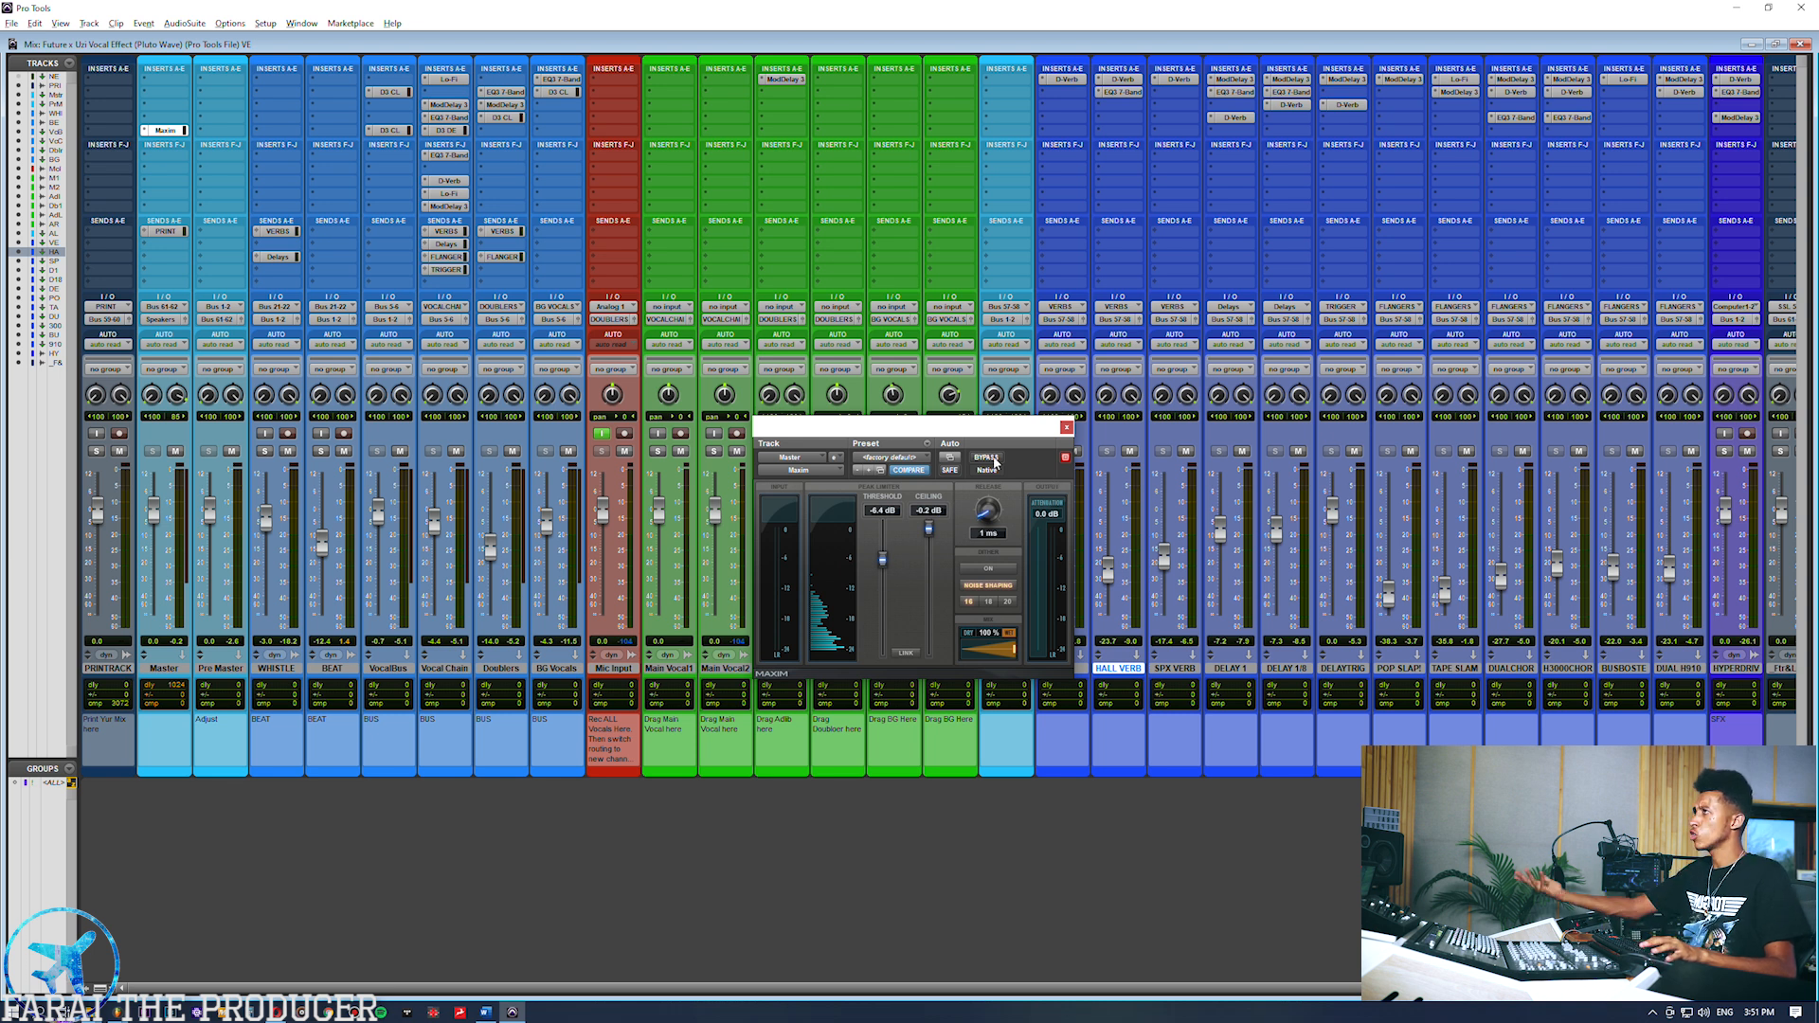
{"action": "left_click_drag", "start_coordinate": [985, 438], "coordinate": [1066, 435]}
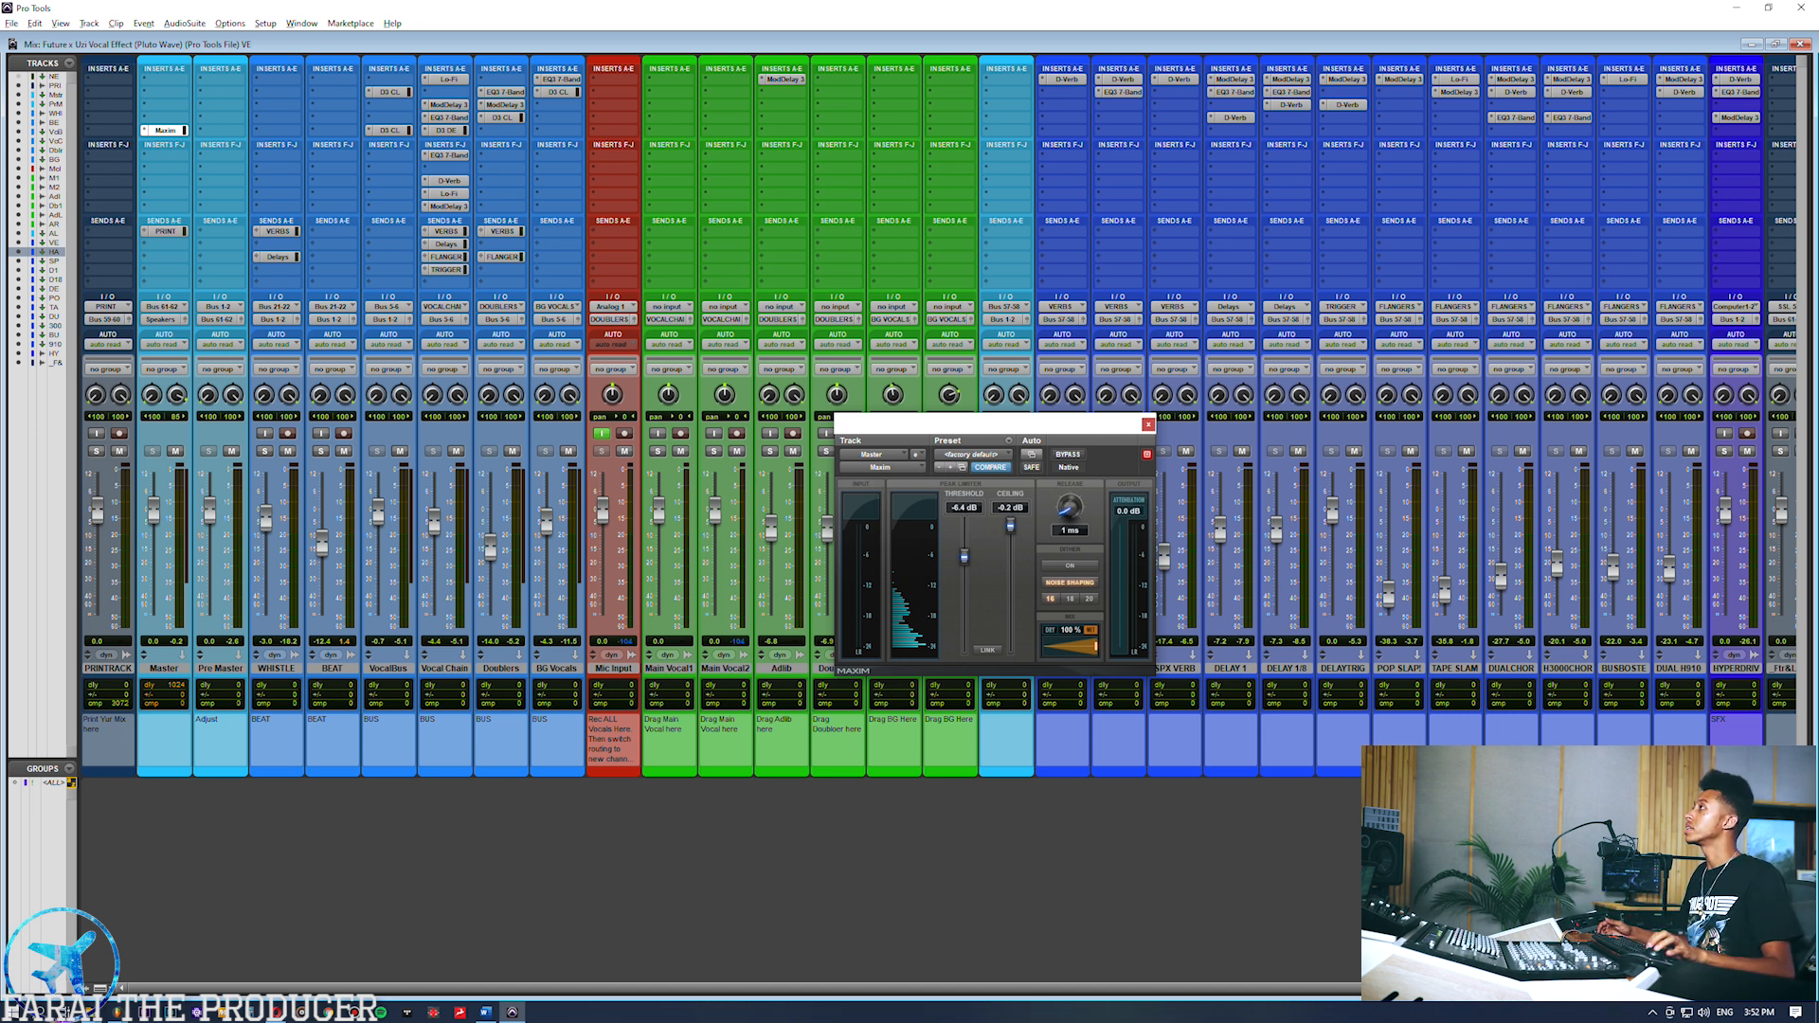
{"action": "left_click", "coordinate": [1148, 424]}
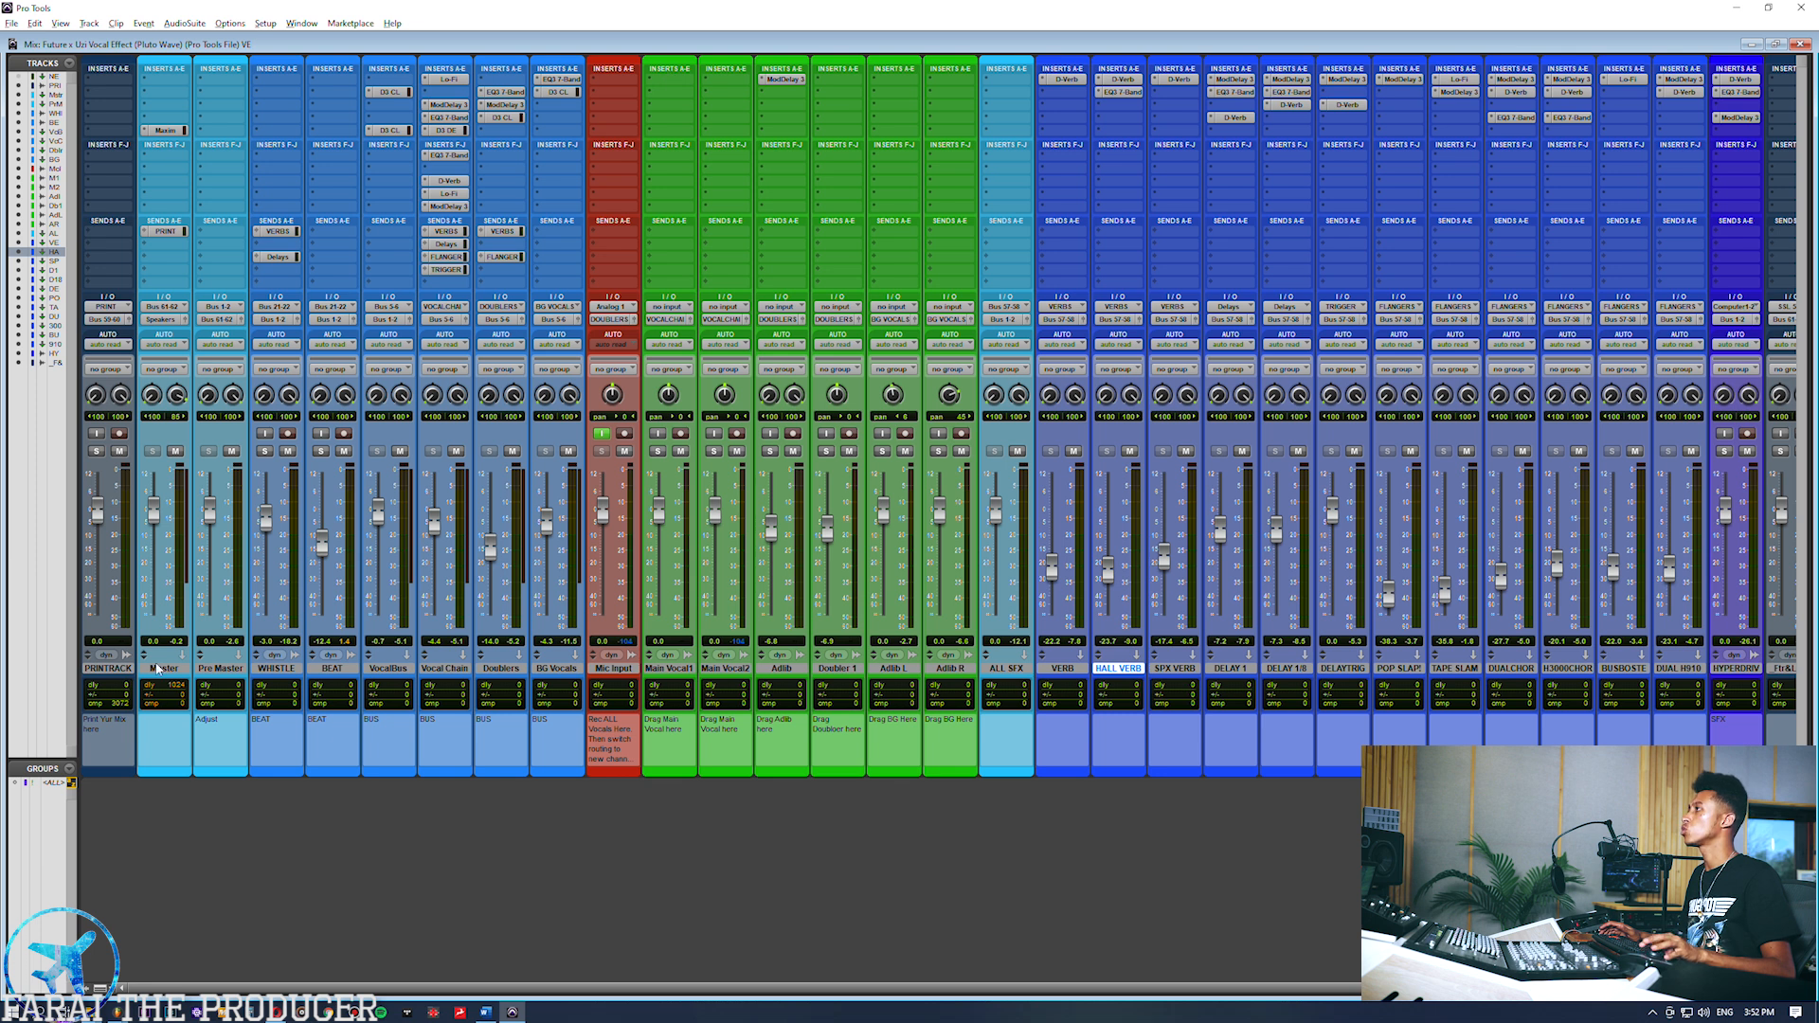
{"action": "left_click", "coordinate": [161, 669]}
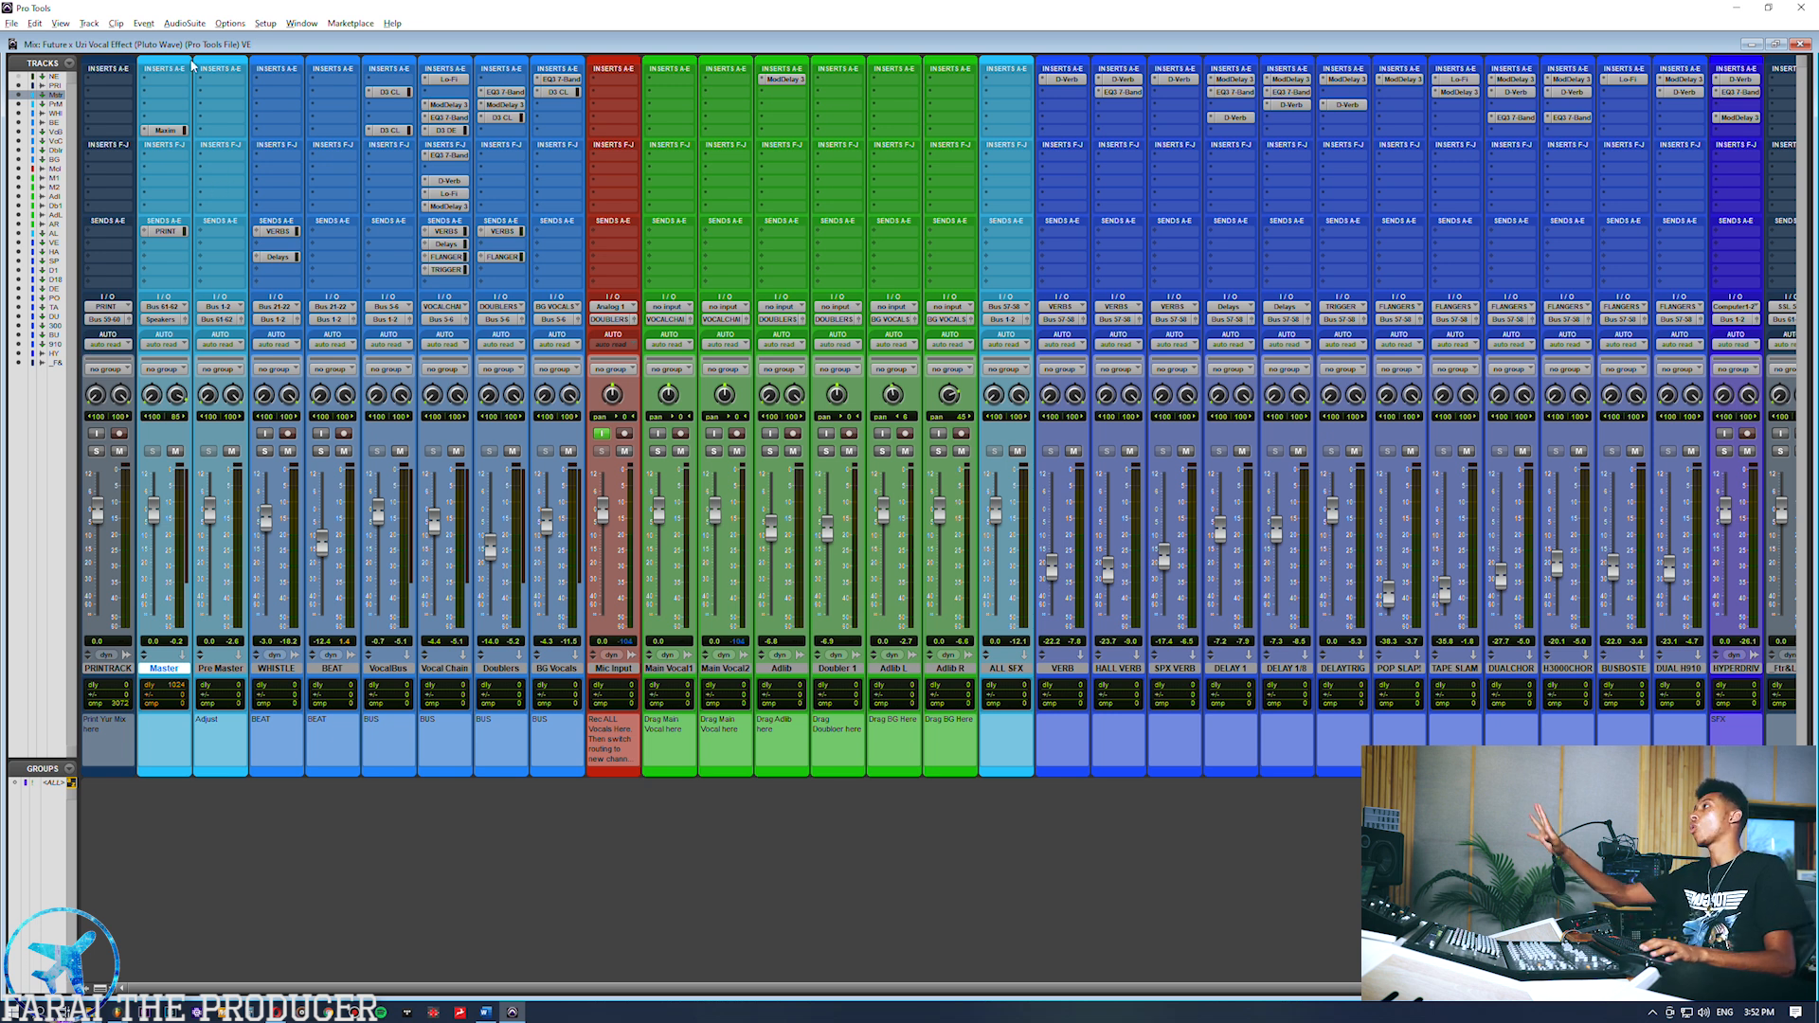
{"action": "left_click", "coordinate": [163, 233]}
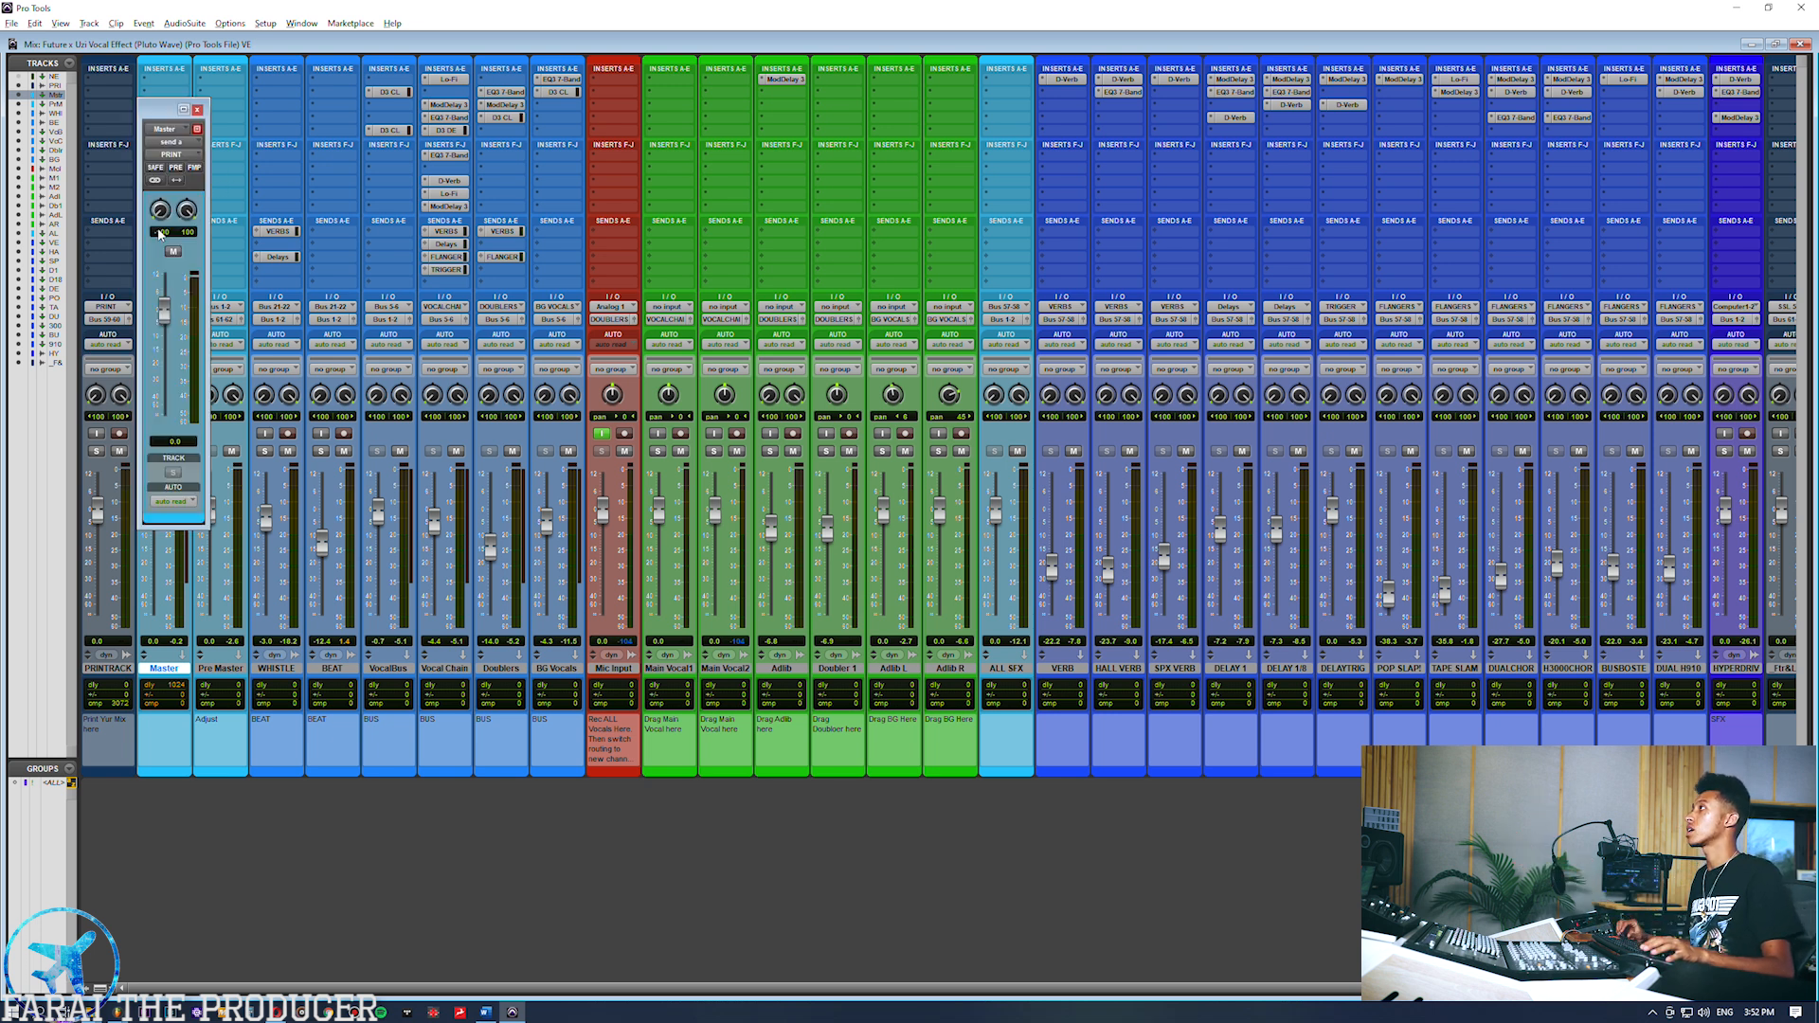
{"action": "left_click", "coordinate": [198, 109]}
Enable input monitoring and record arming on the PRINT TRACK, and bring it into view in the Edit window.
{"action": "left_click", "coordinate": [96, 433]}
{"action": "left_click", "coordinate": [118, 435]}
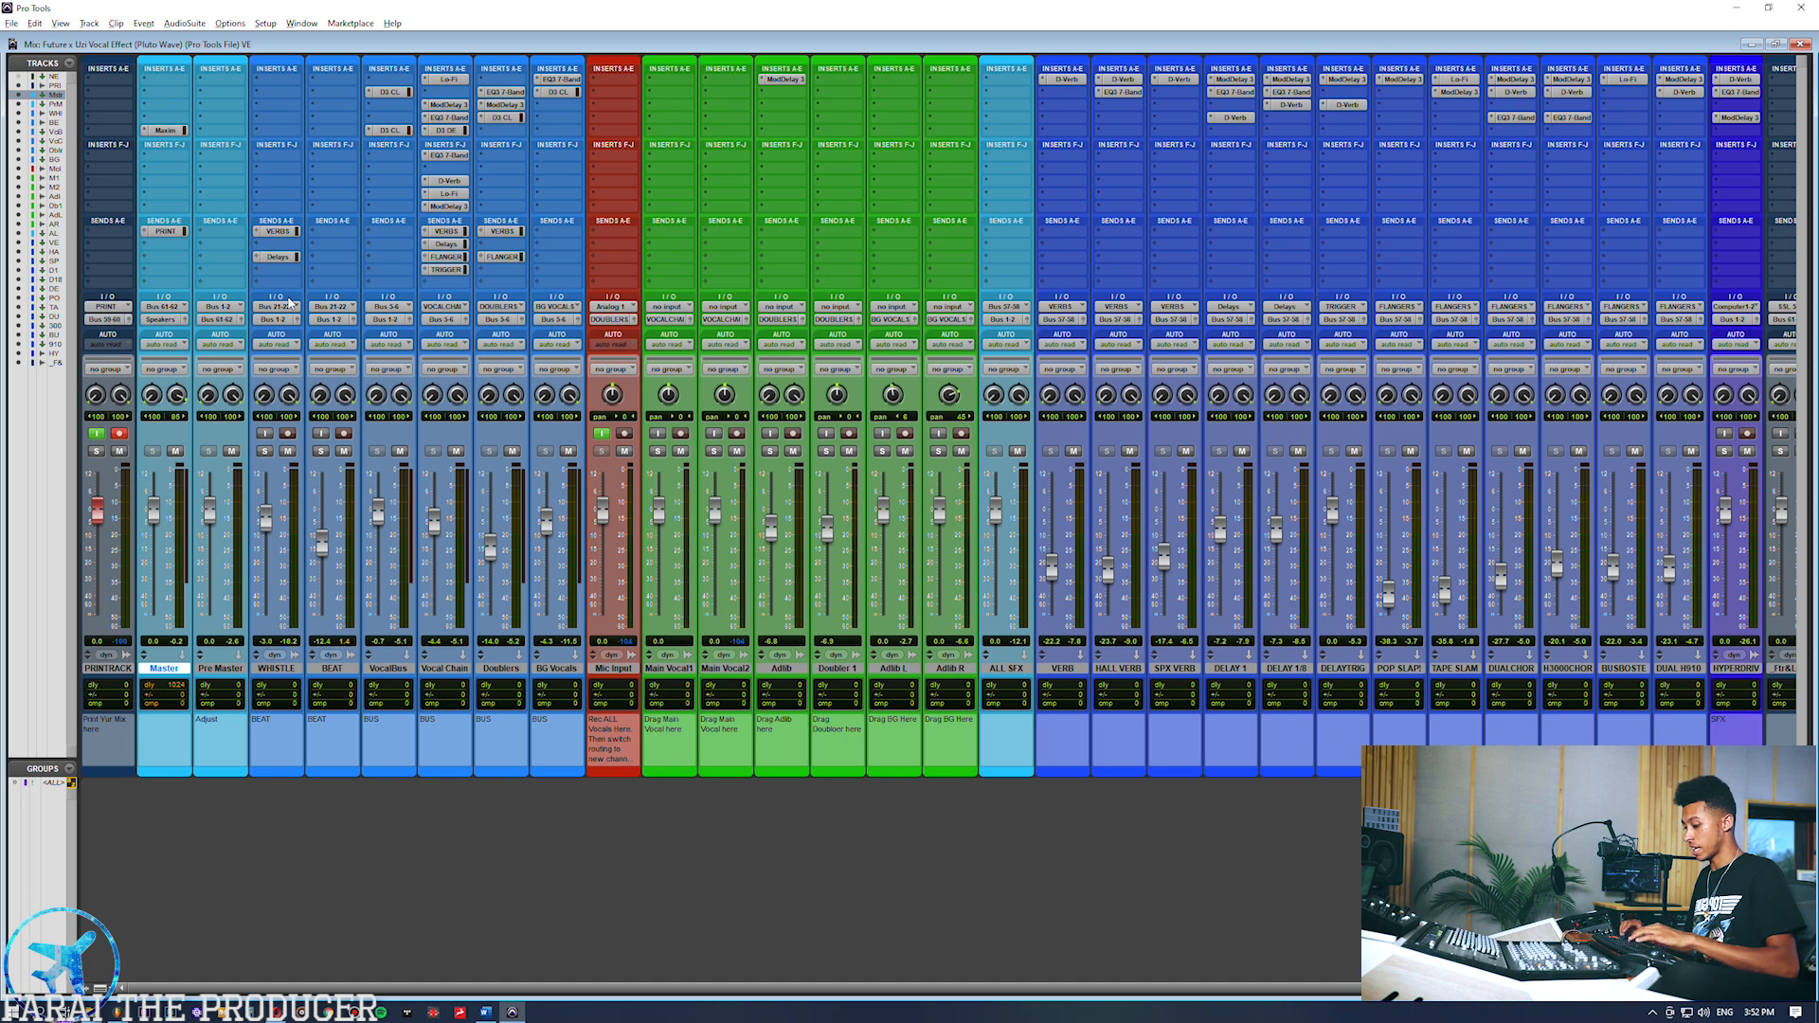
{"action": "key", "text": "ctrl+equal"}
{"action": "scroll", "coordinate": [417, 589], "scroll_direction": "down", "scroll_amount": 5}
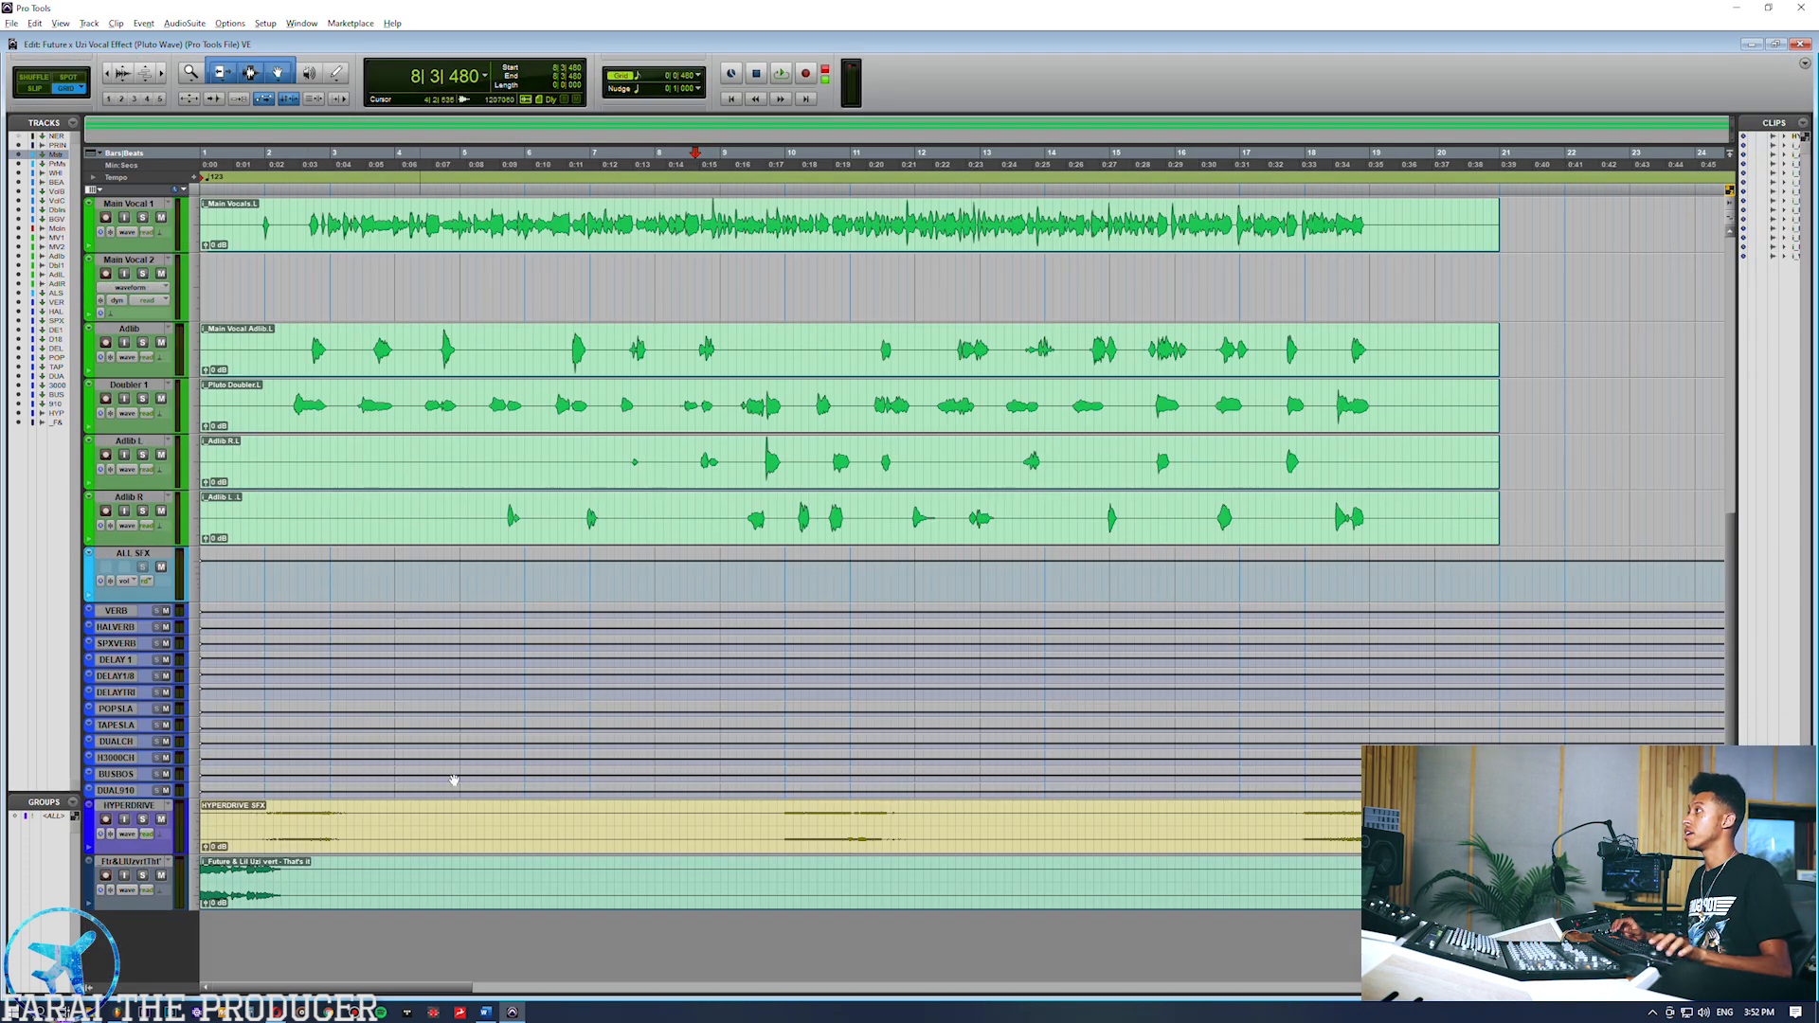
{"action": "scroll", "coordinate": [629, 581], "scroll_direction": "up", "scroll_amount": 5}
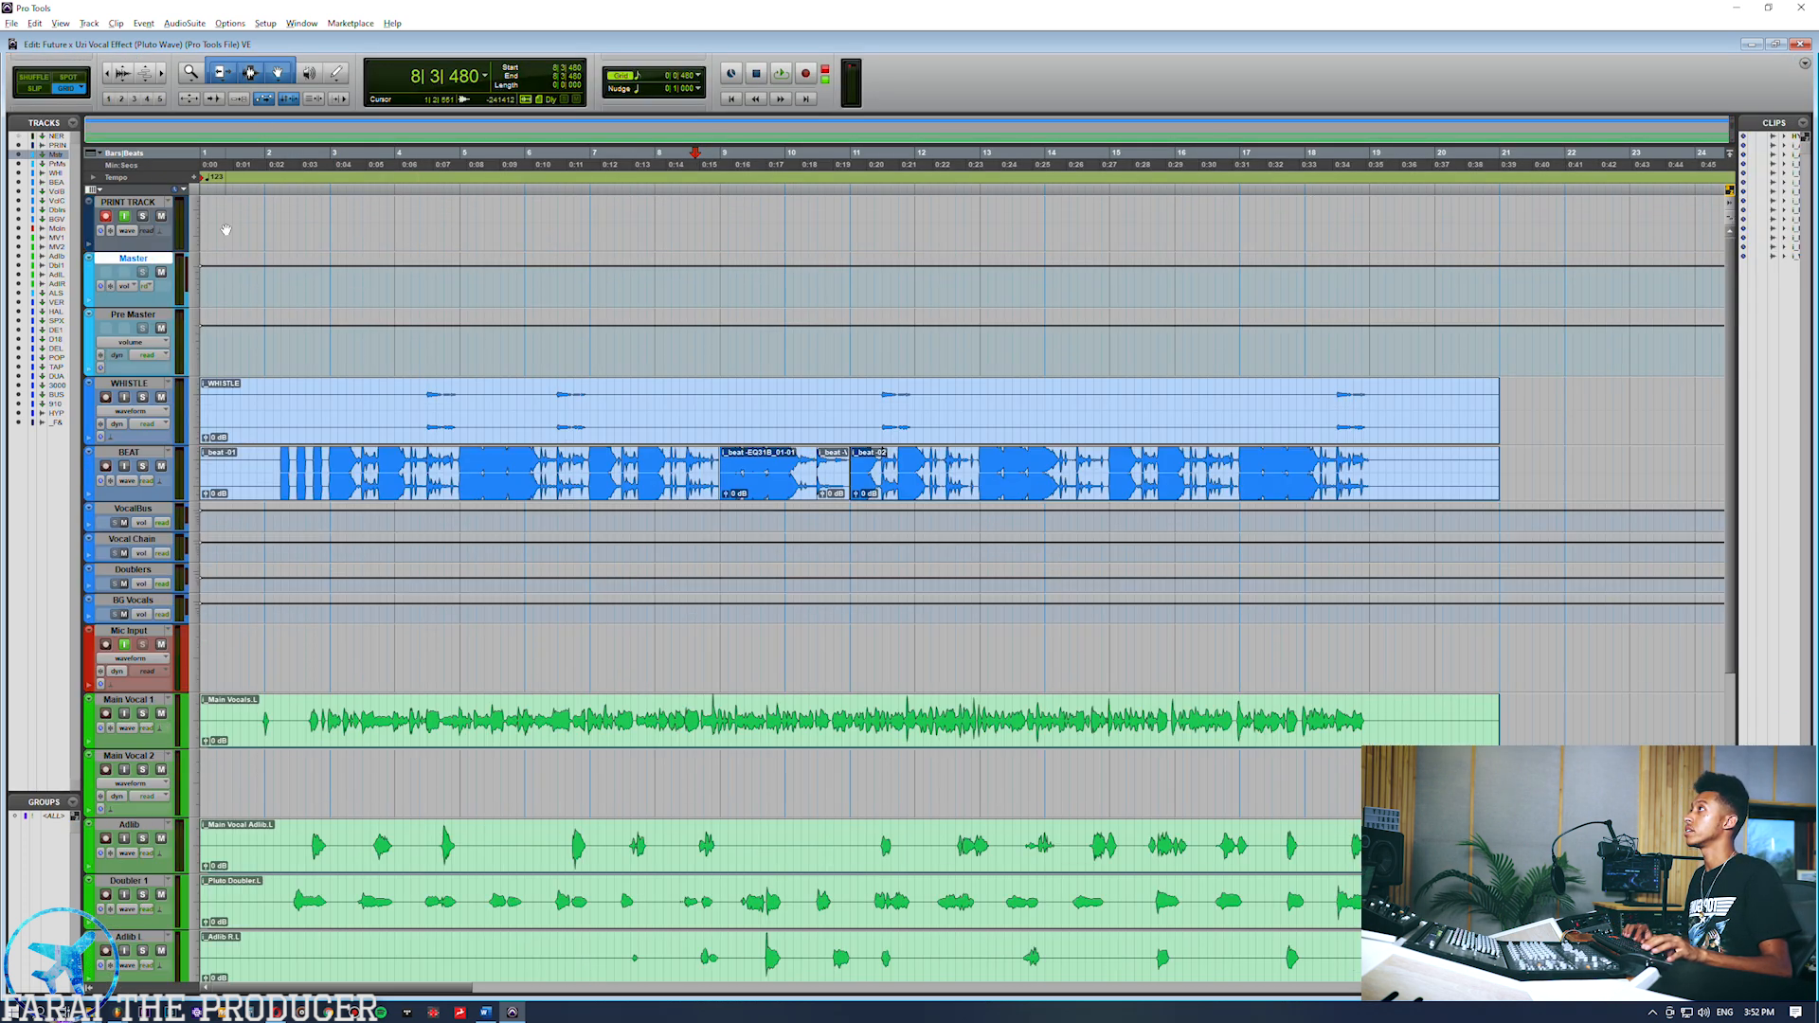
Briefly play the song from the start, and record about three bars of the mix onto the PRINT TRACK.
{"action": "left_click", "coordinate": [732, 100]}
{"action": "key", "text": "space"}
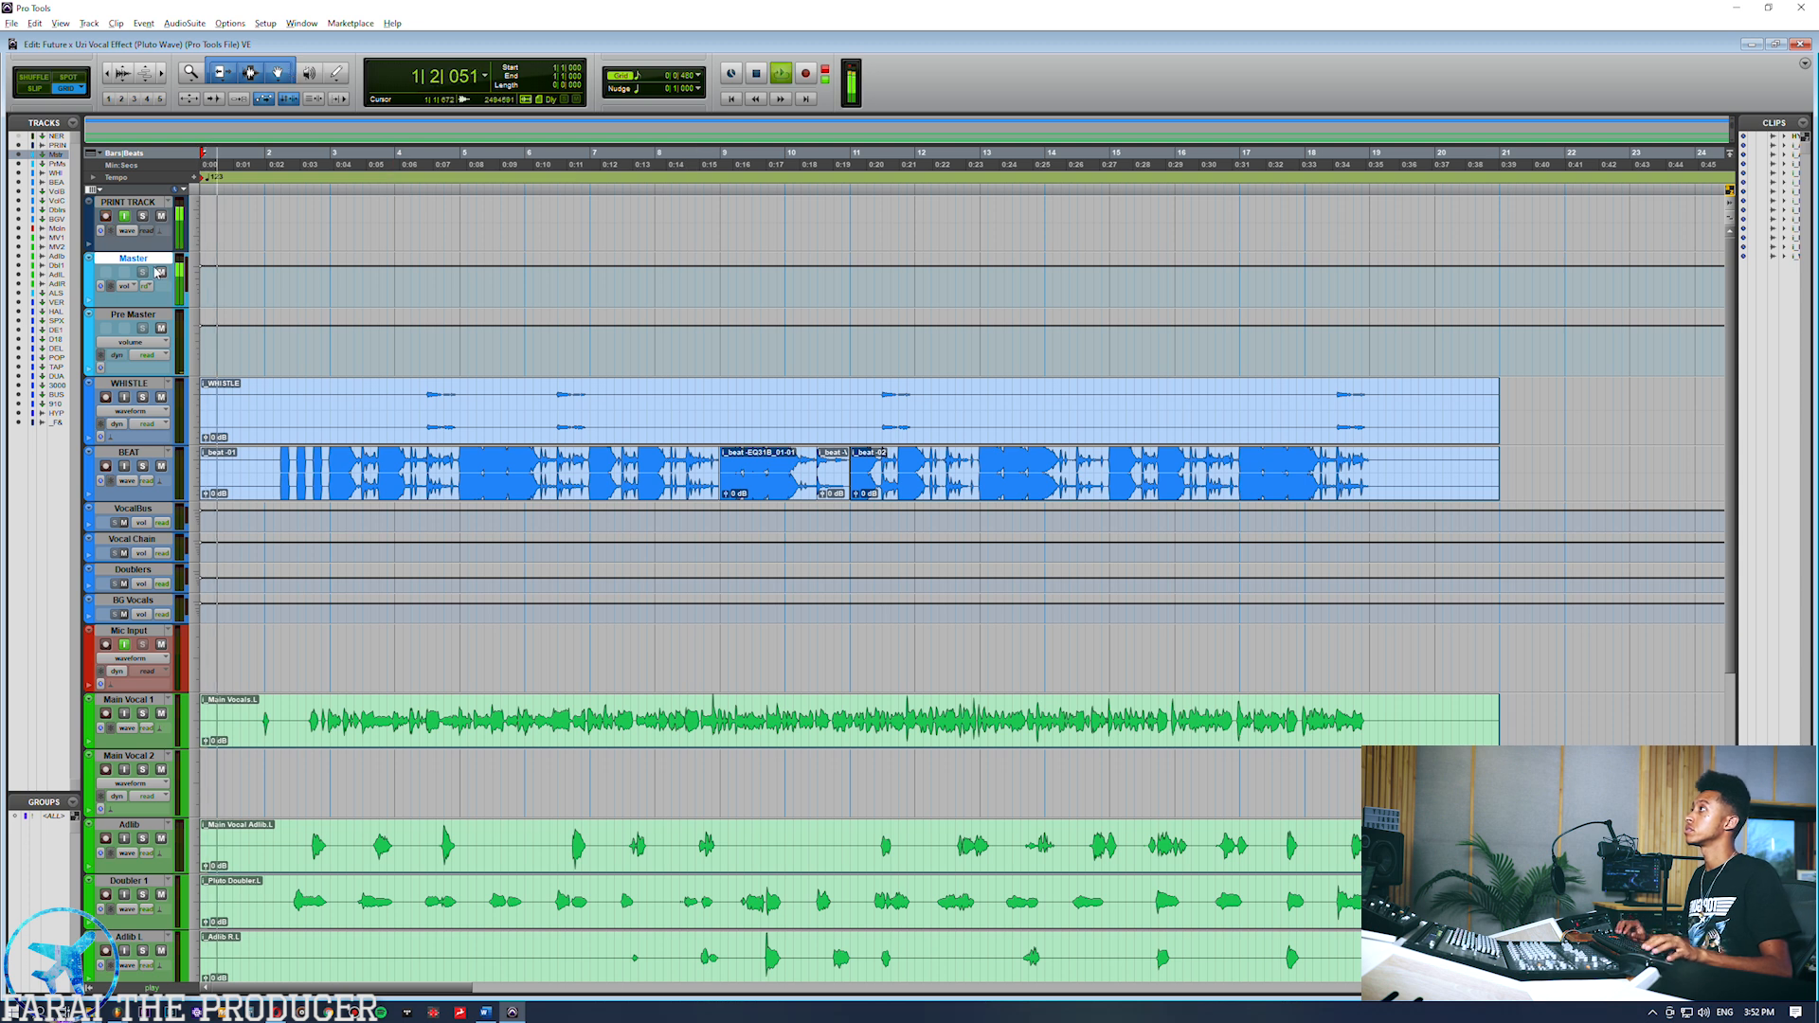
{"action": "key", "text": "space"}
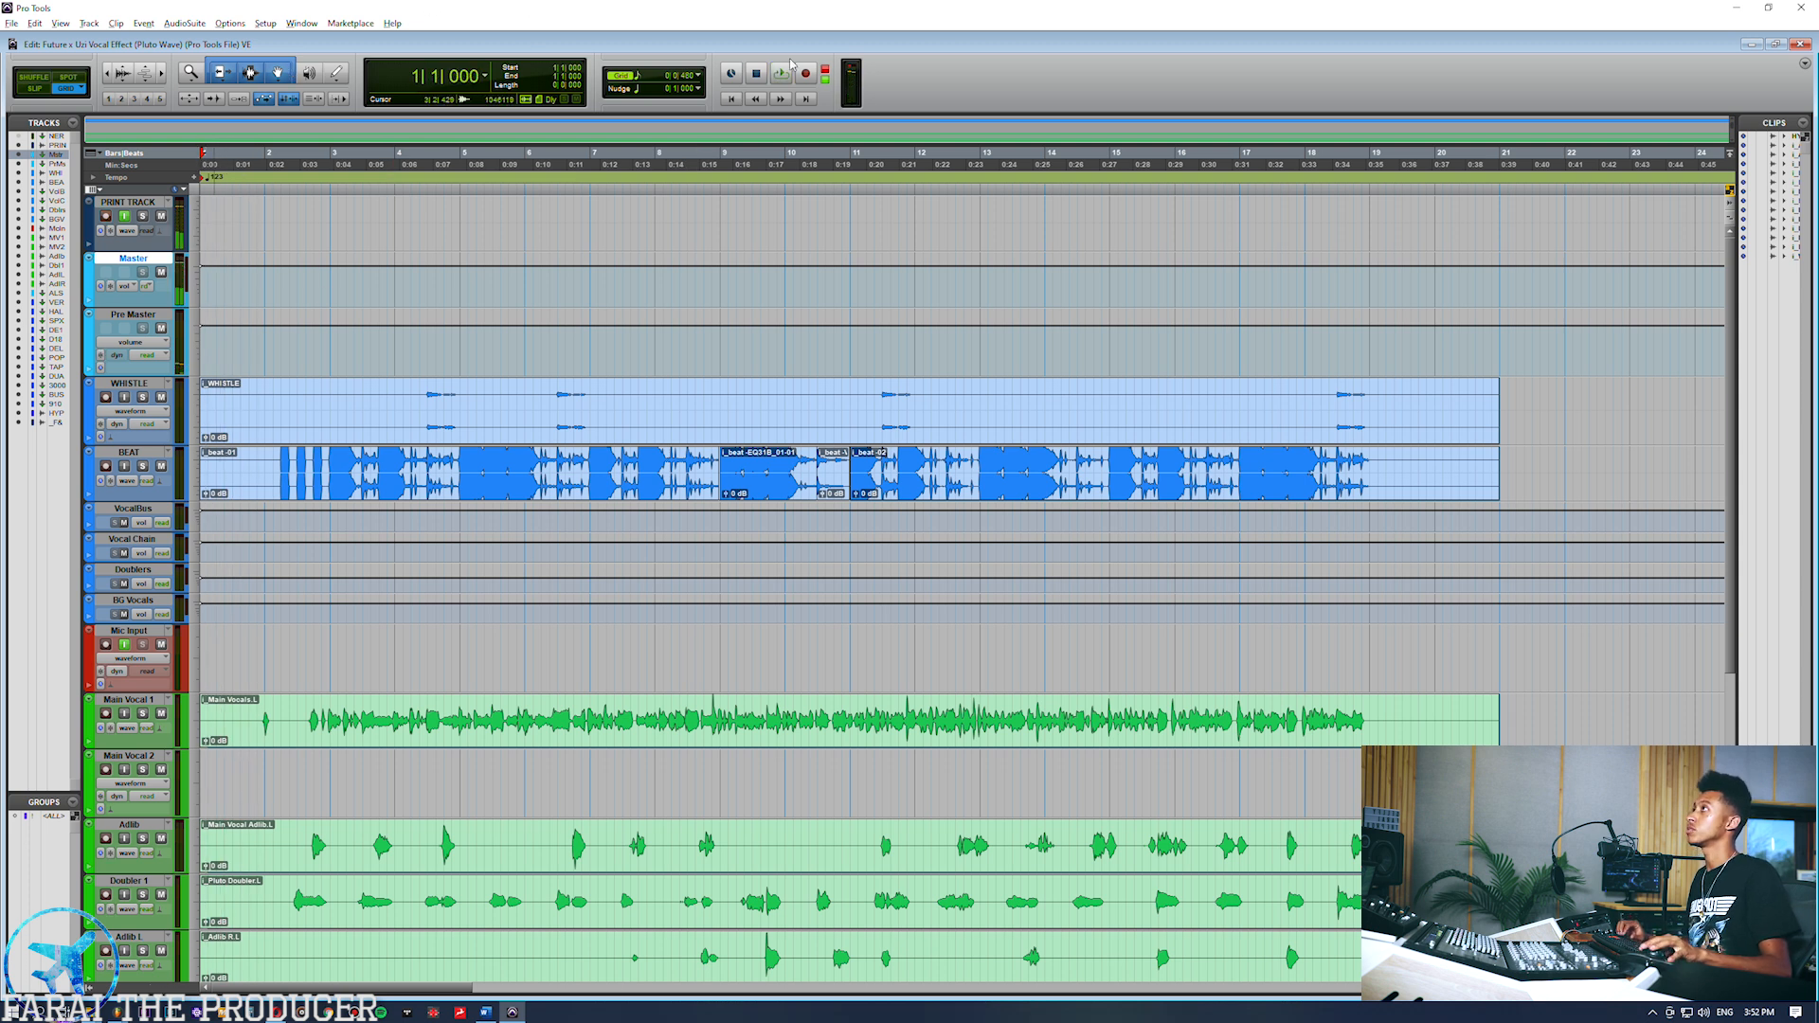
{"action": "left_click", "coordinate": [804, 74]}
{"action": "key", "text": "space"}
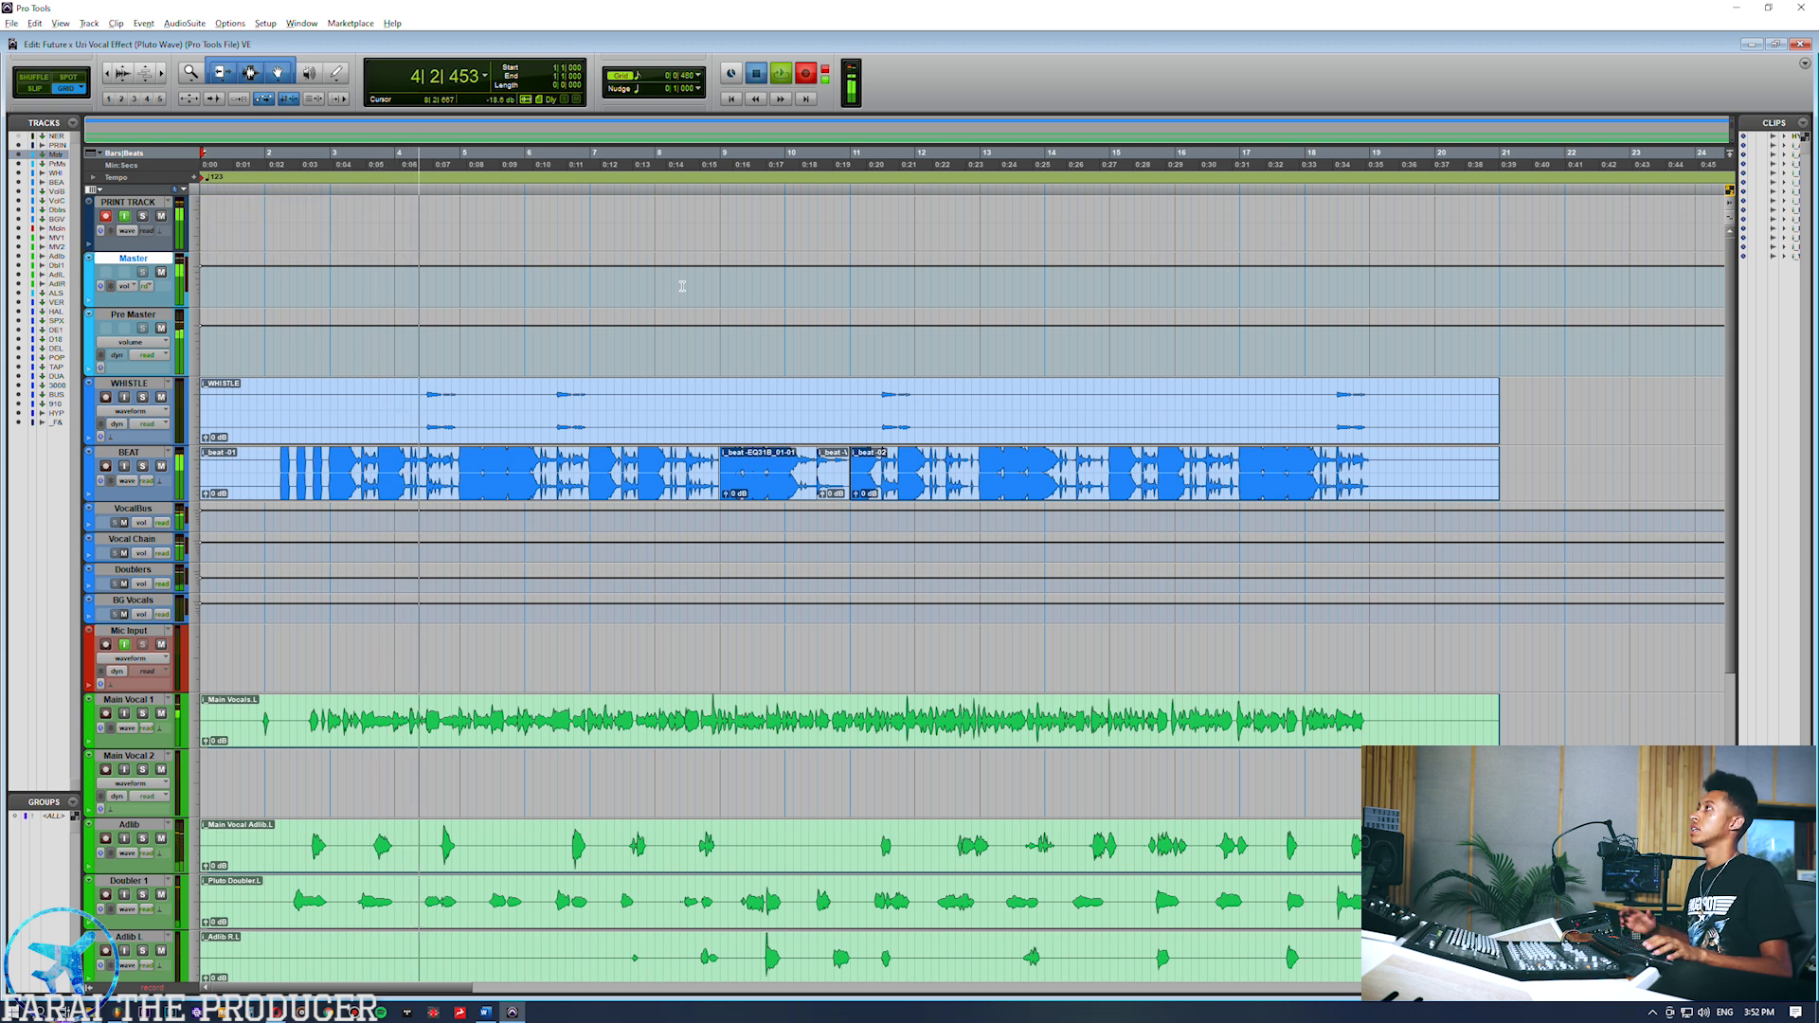
{"action": "key", "text": "space"}
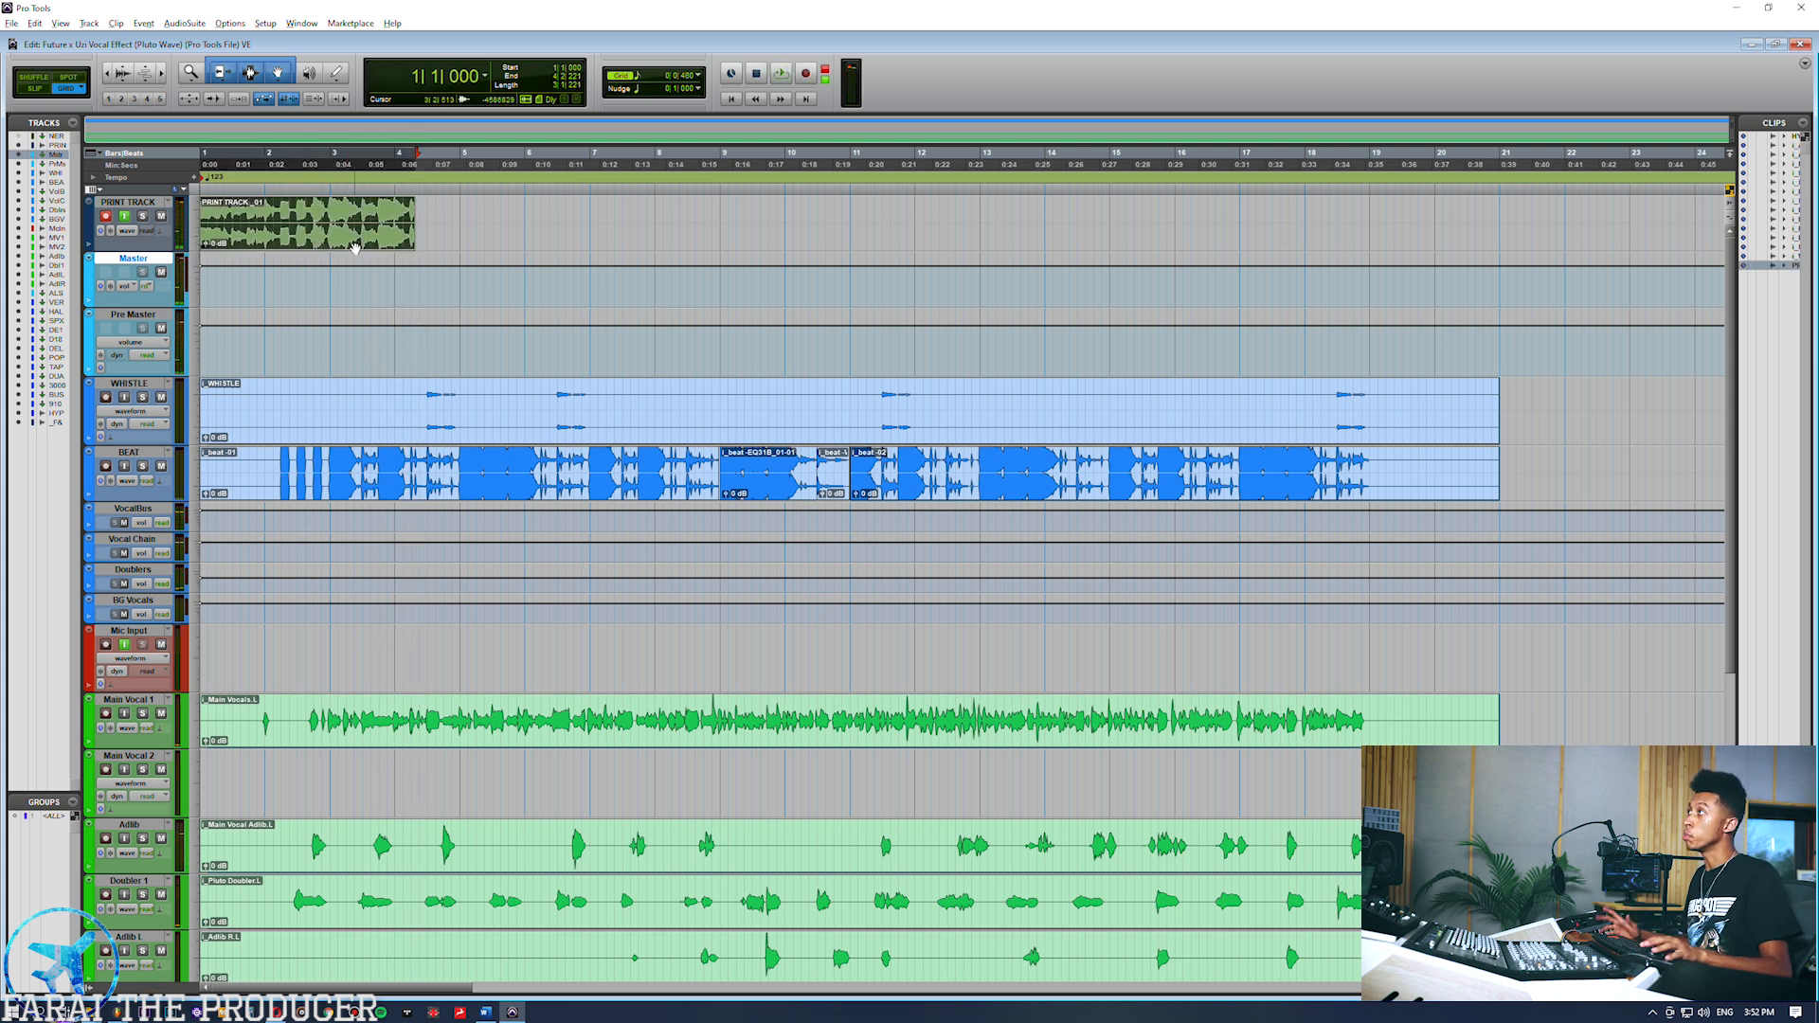
Solo the PRINT TRACK with input monitoring and record arming off, undo its recorded pass, and return to the Mix window.
{"action": "left_click", "coordinate": [142, 218]}
{"action": "left_click", "coordinate": [125, 217]}
{"action": "left_click", "coordinate": [106, 216]}
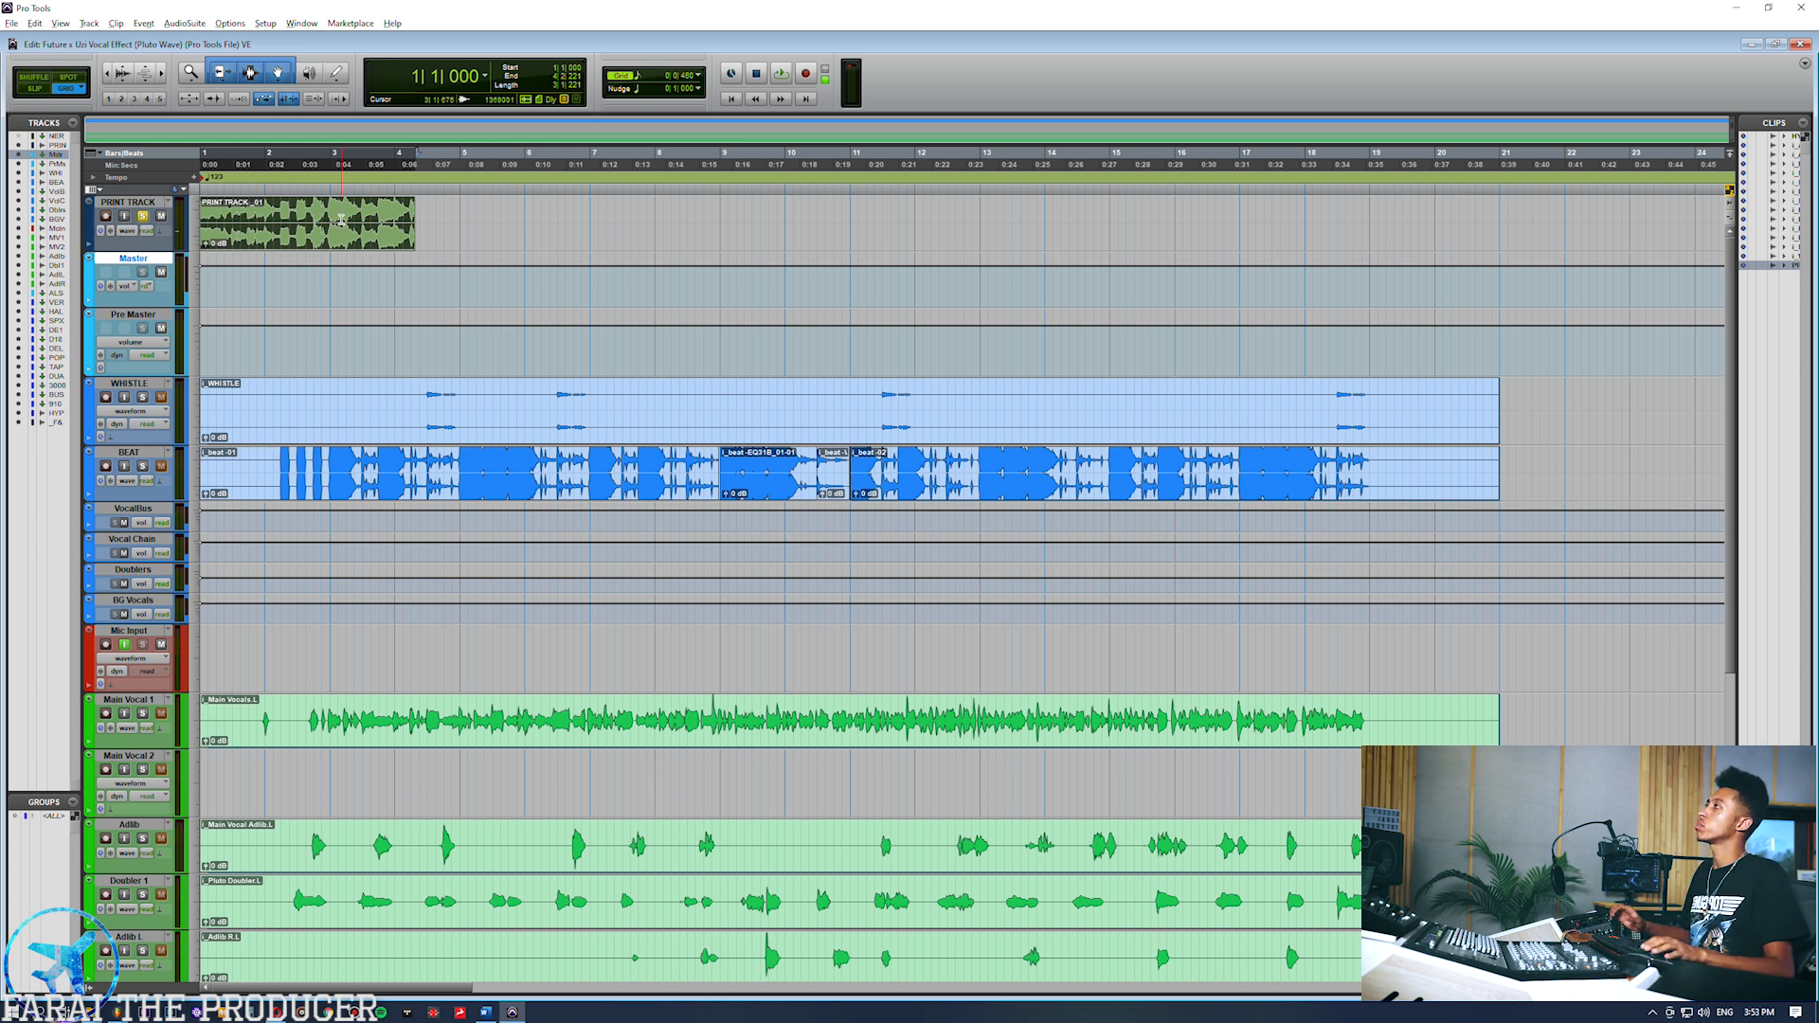
{"action": "key", "text": "ctrl+z"}
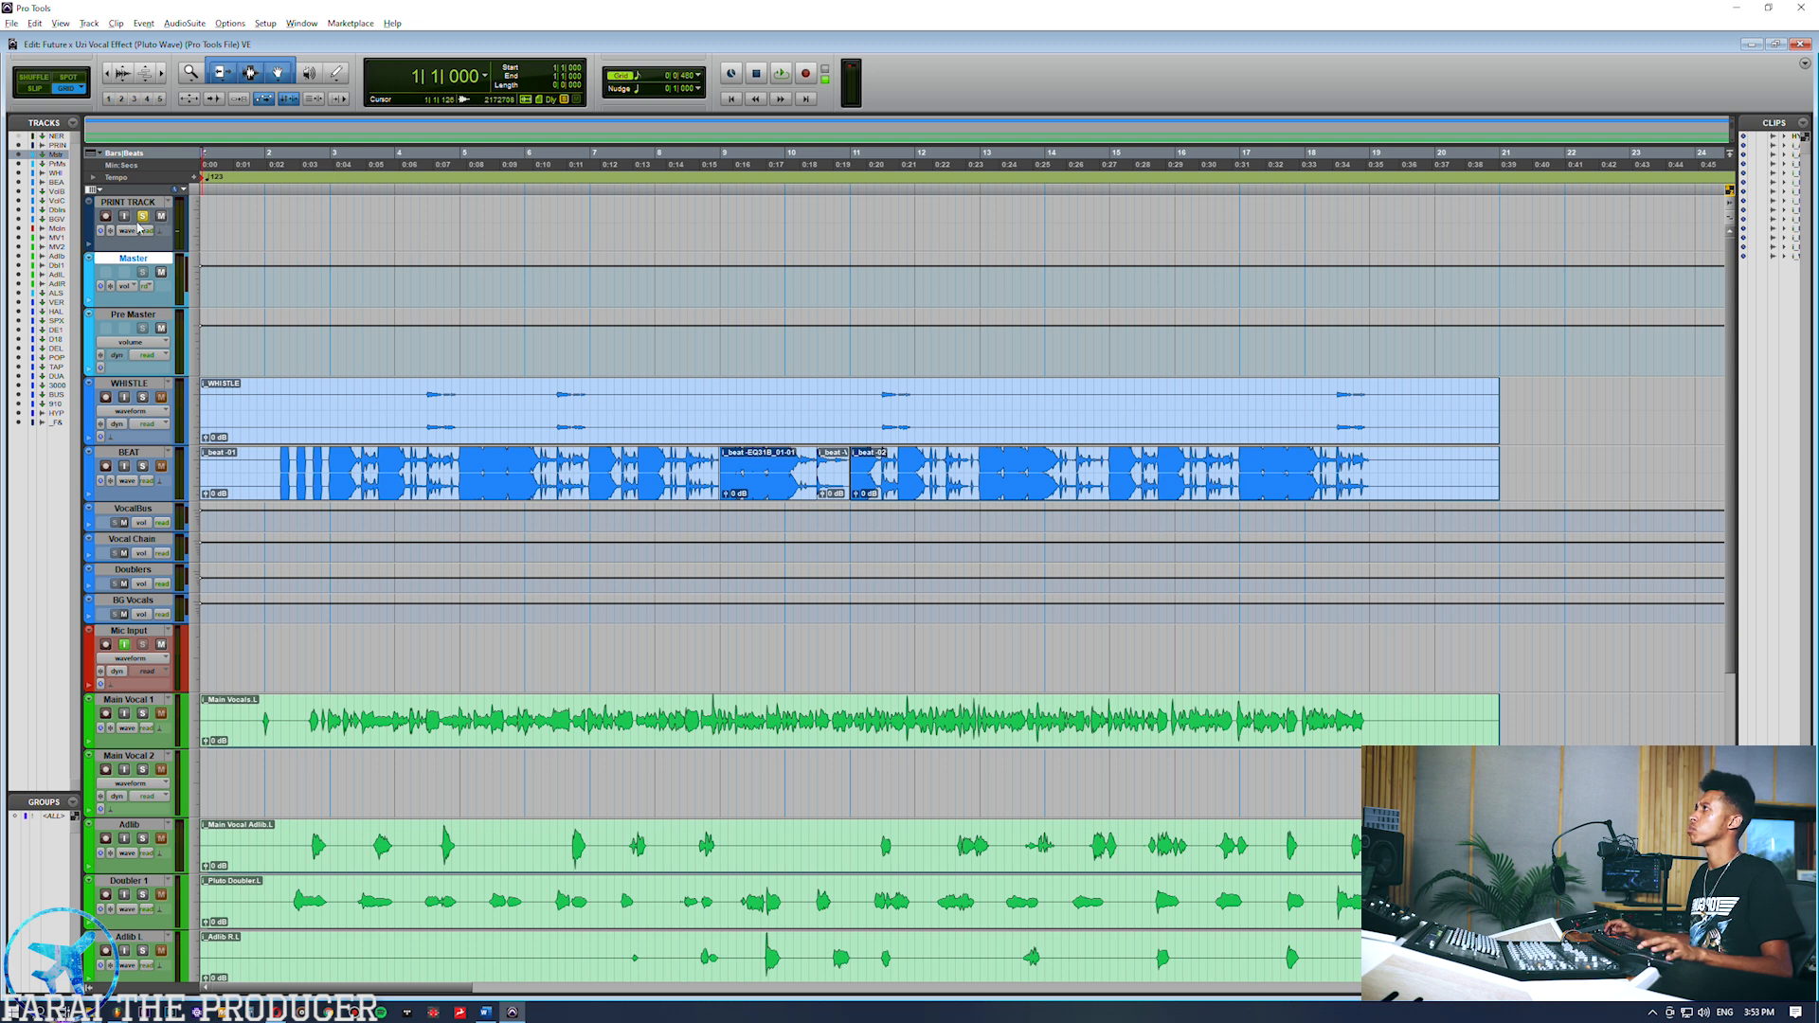
{"action": "key", "text": "ctrl+equal"}
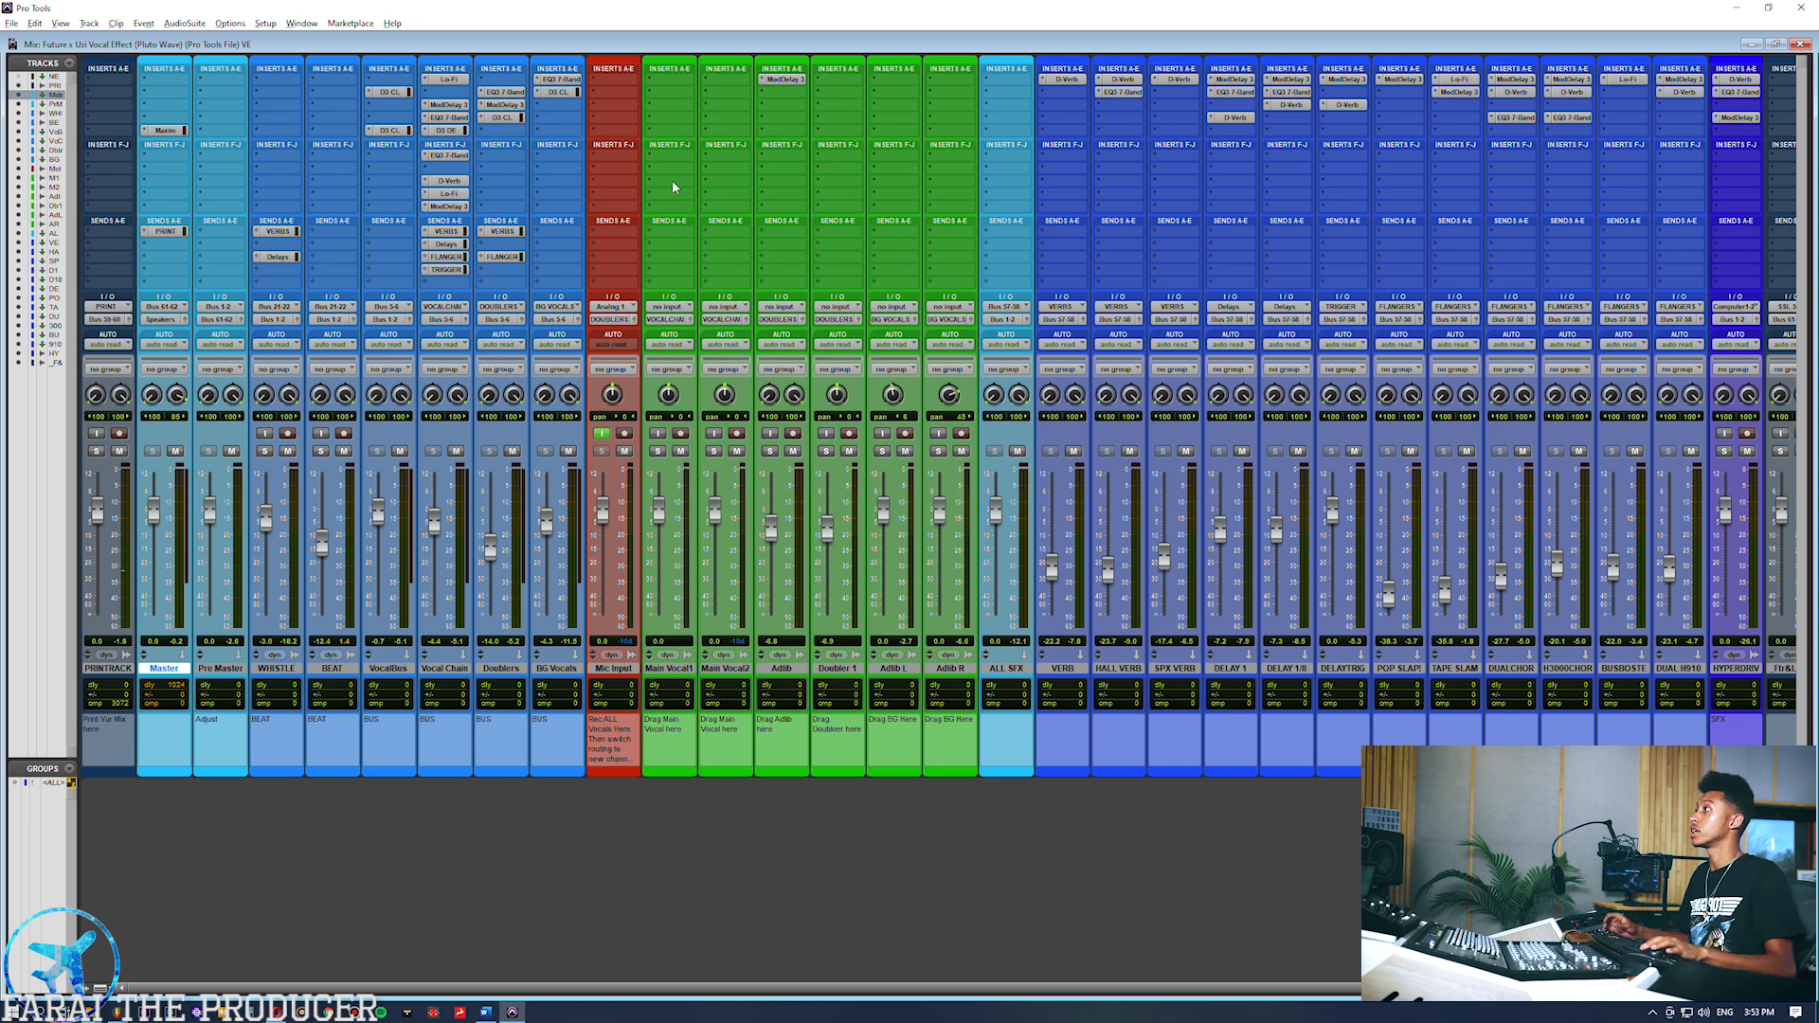
Select the PRINT TRACK, WHISTLE, BEAT, ALL SFX and Master channels in turn to point out their place in the routing.
{"action": "left_click", "coordinate": [107, 668]}
{"action": "left_click", "coordinate": [112, 728]}
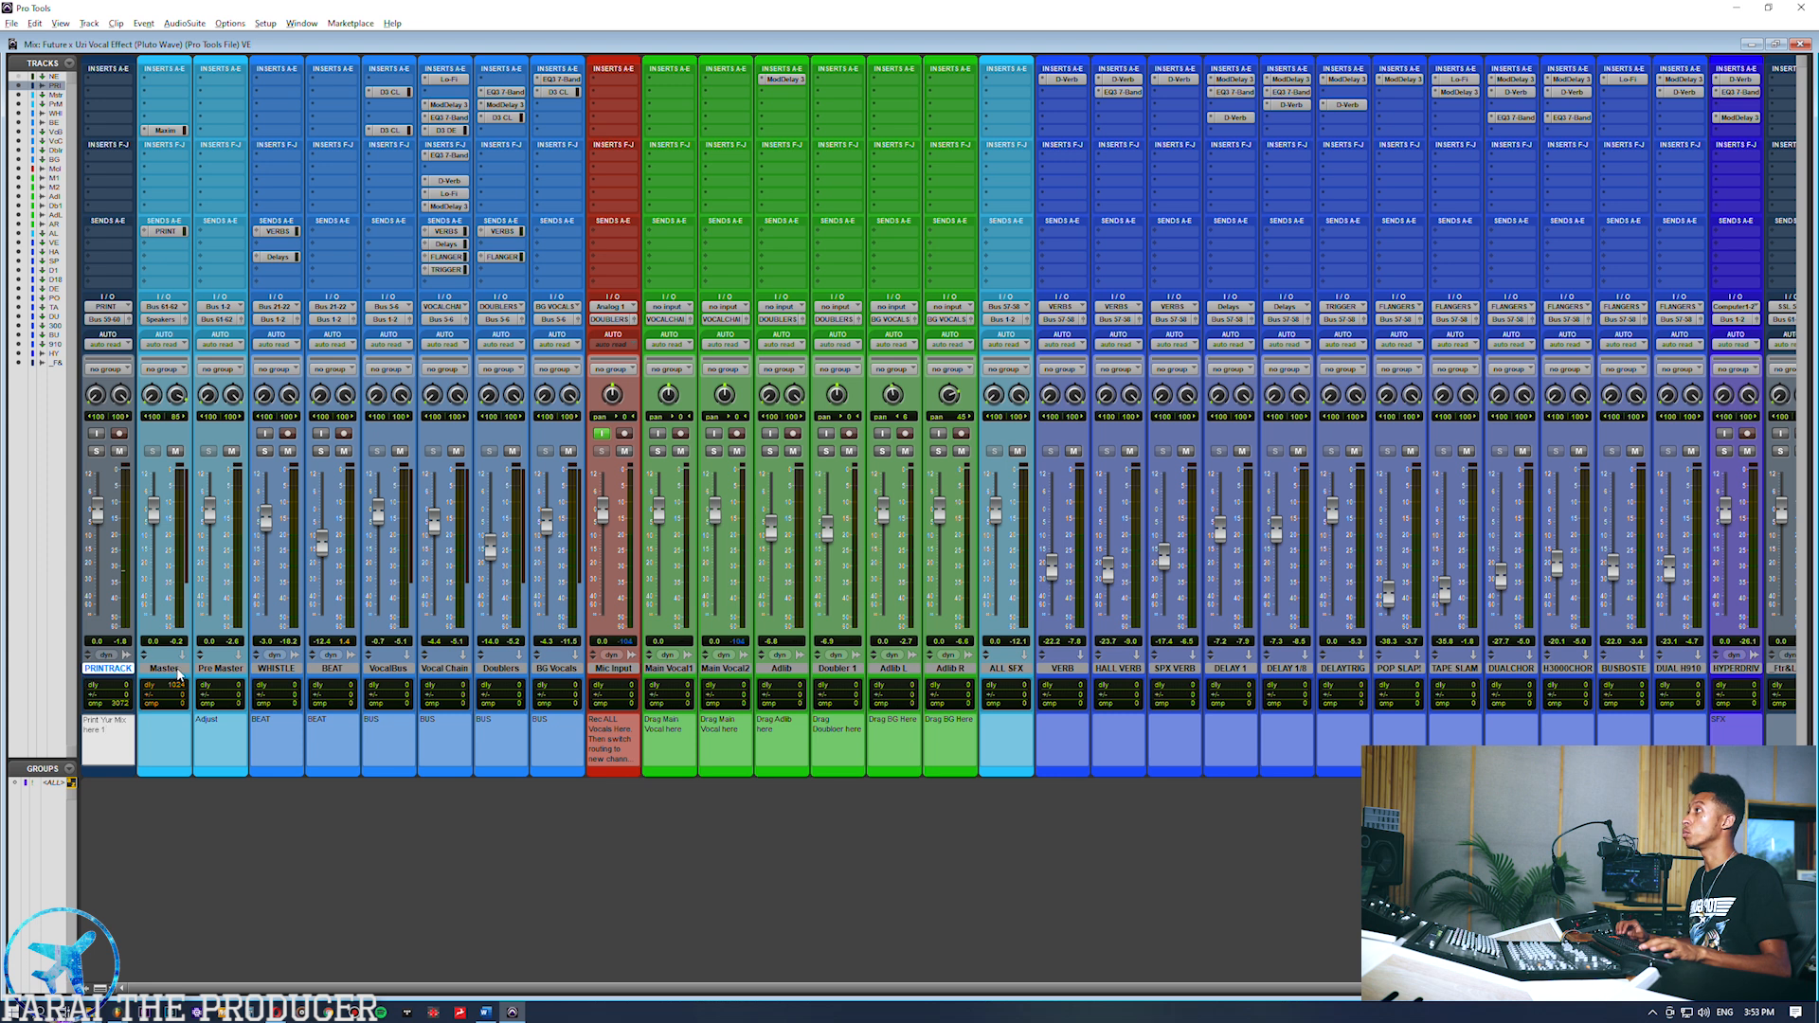
{"action": "right_click", "coordinate": [118, 668]}
{"action": "left_click", "coordinate": [286, 668]}
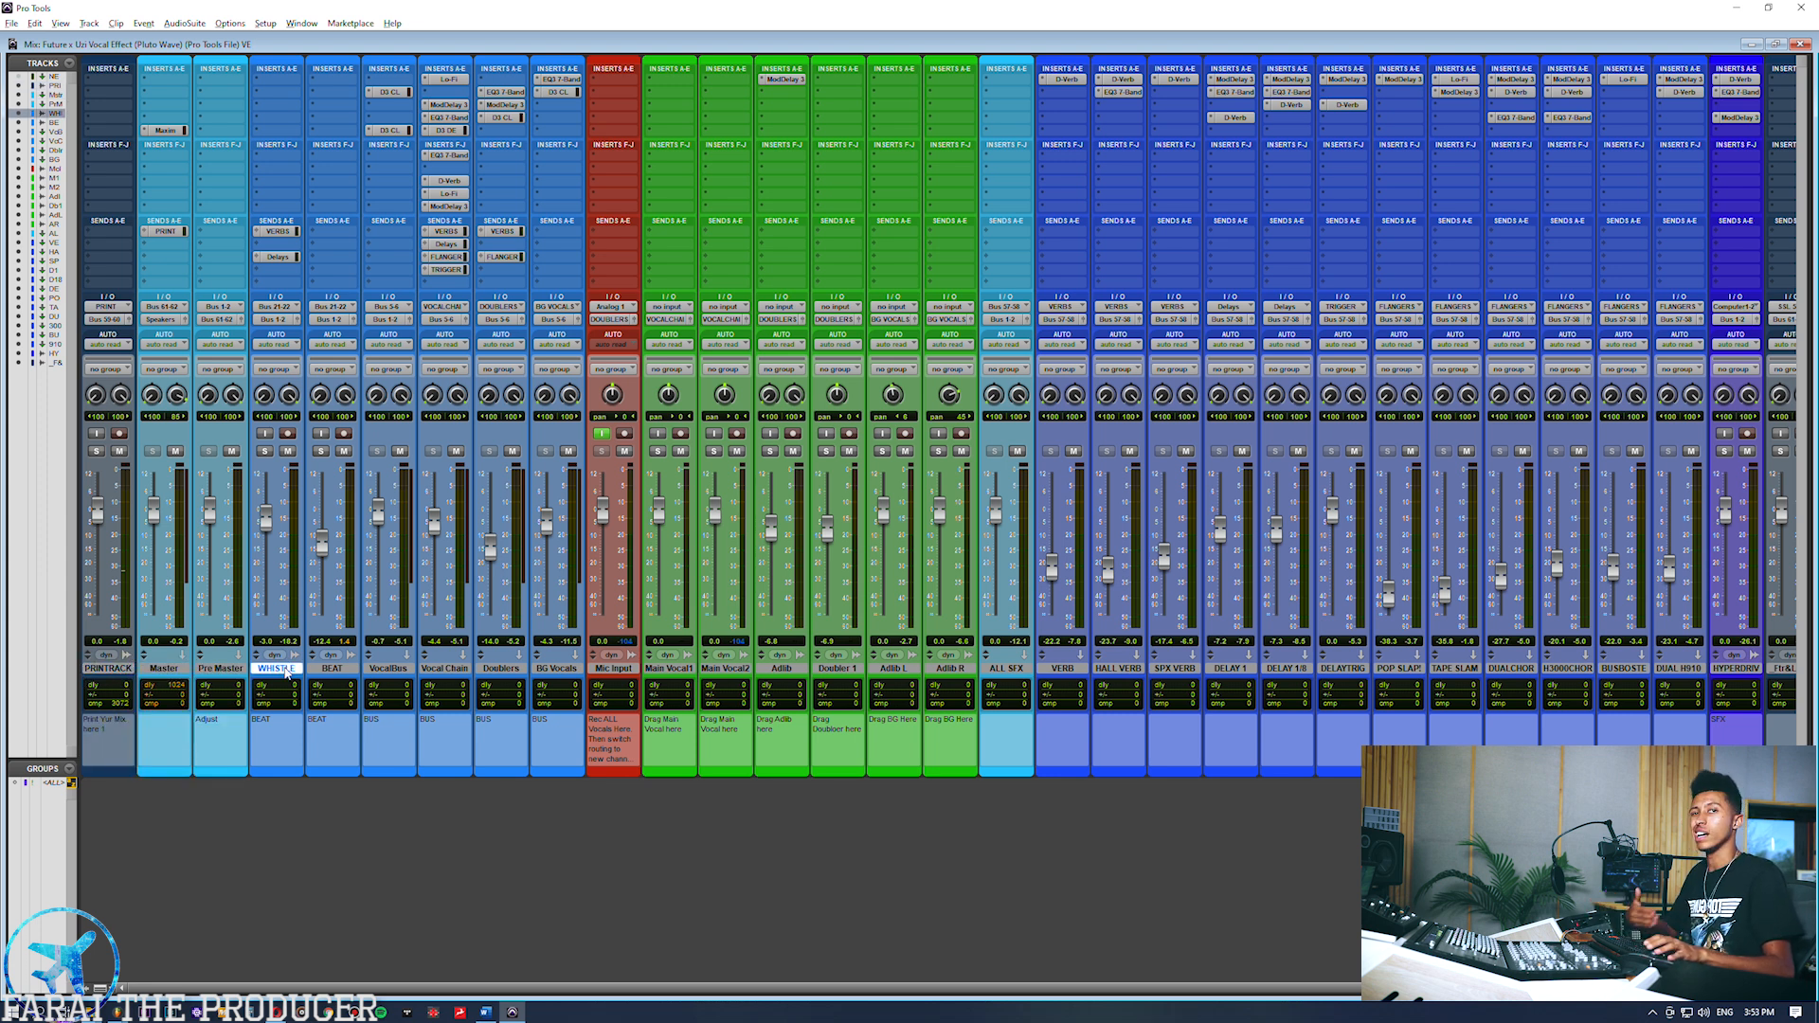
{"action": "left_click", "coordinate": [107, 668]}
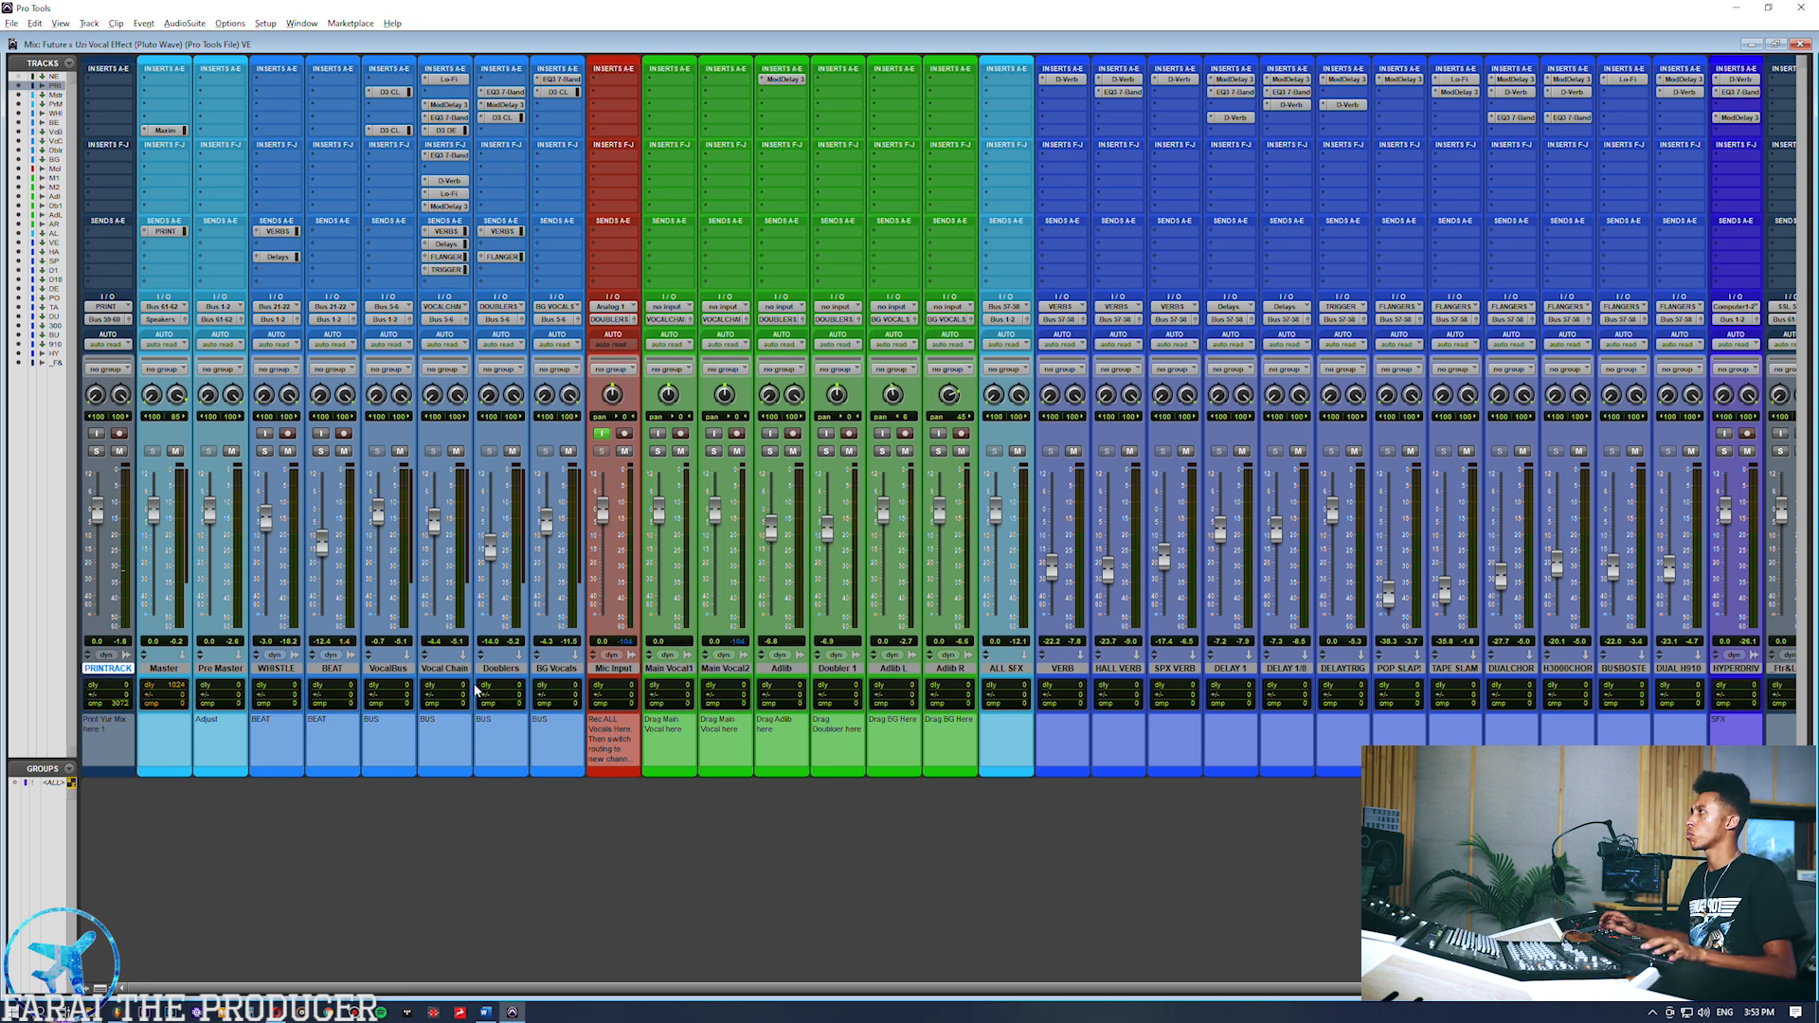
{"action": "left_click", "coordinate": [333, 669]}
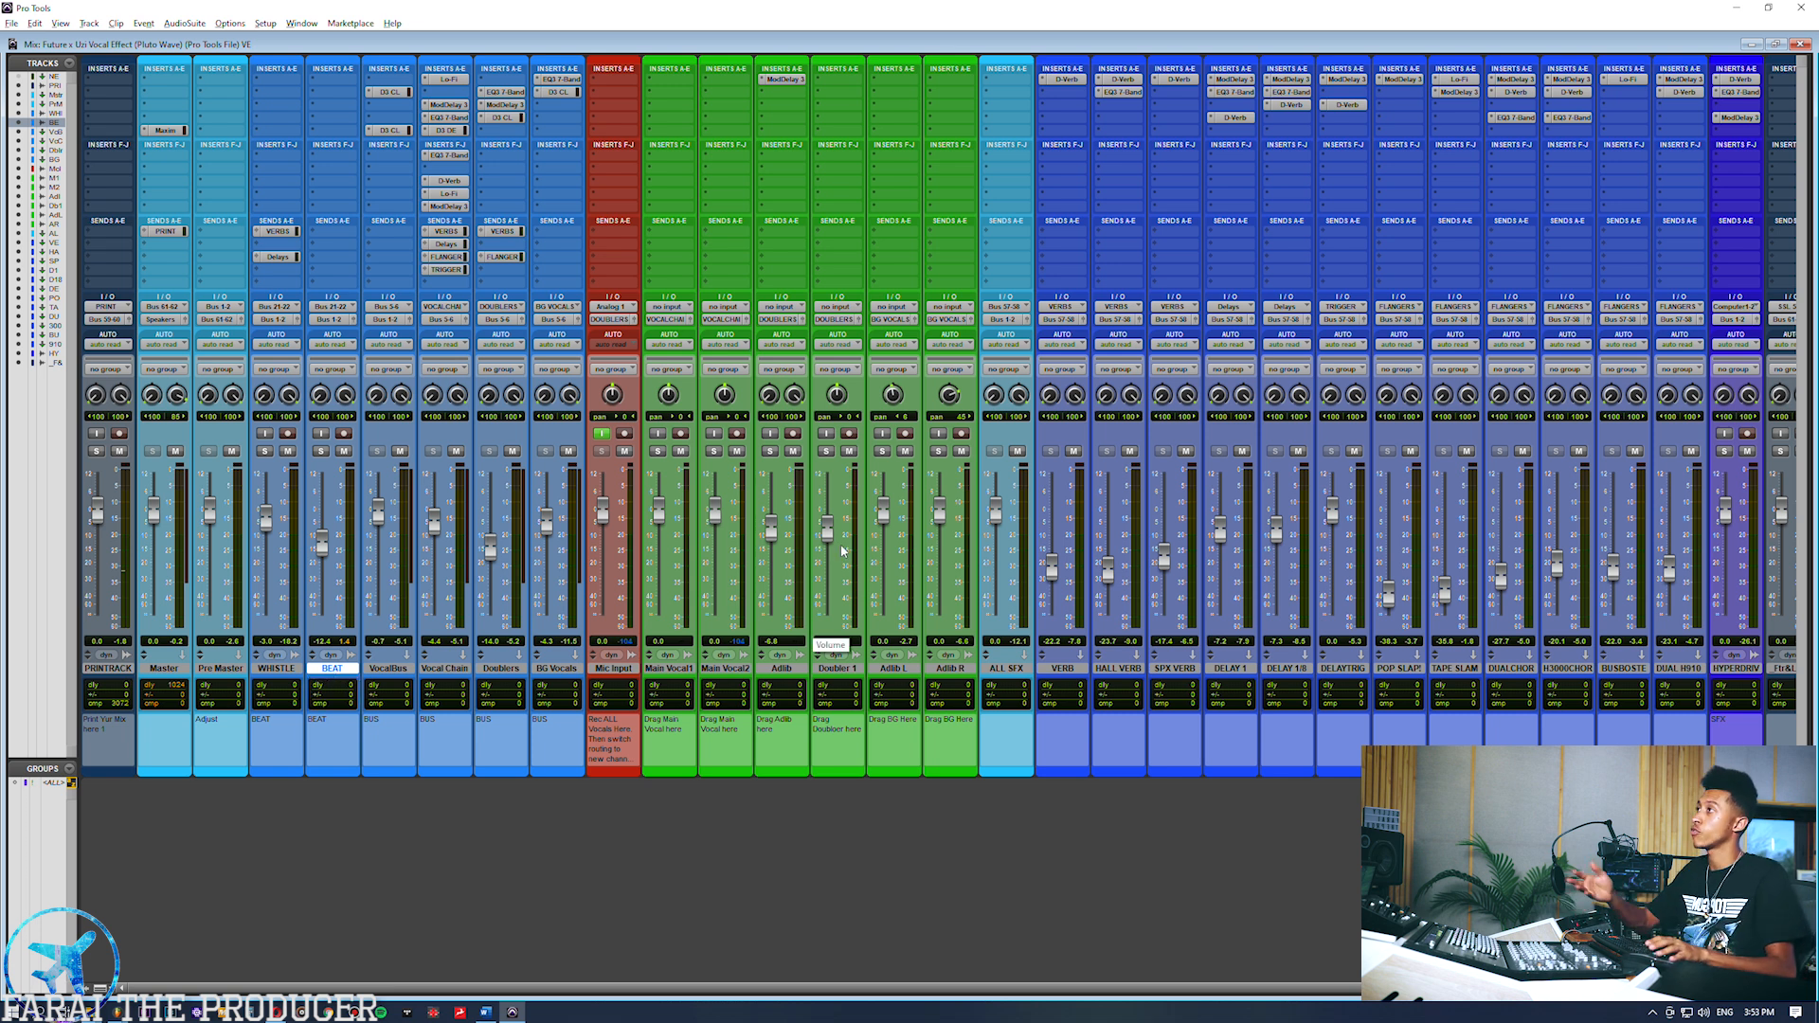
{"action": "left_click", "coordinate": [1008, 671]}
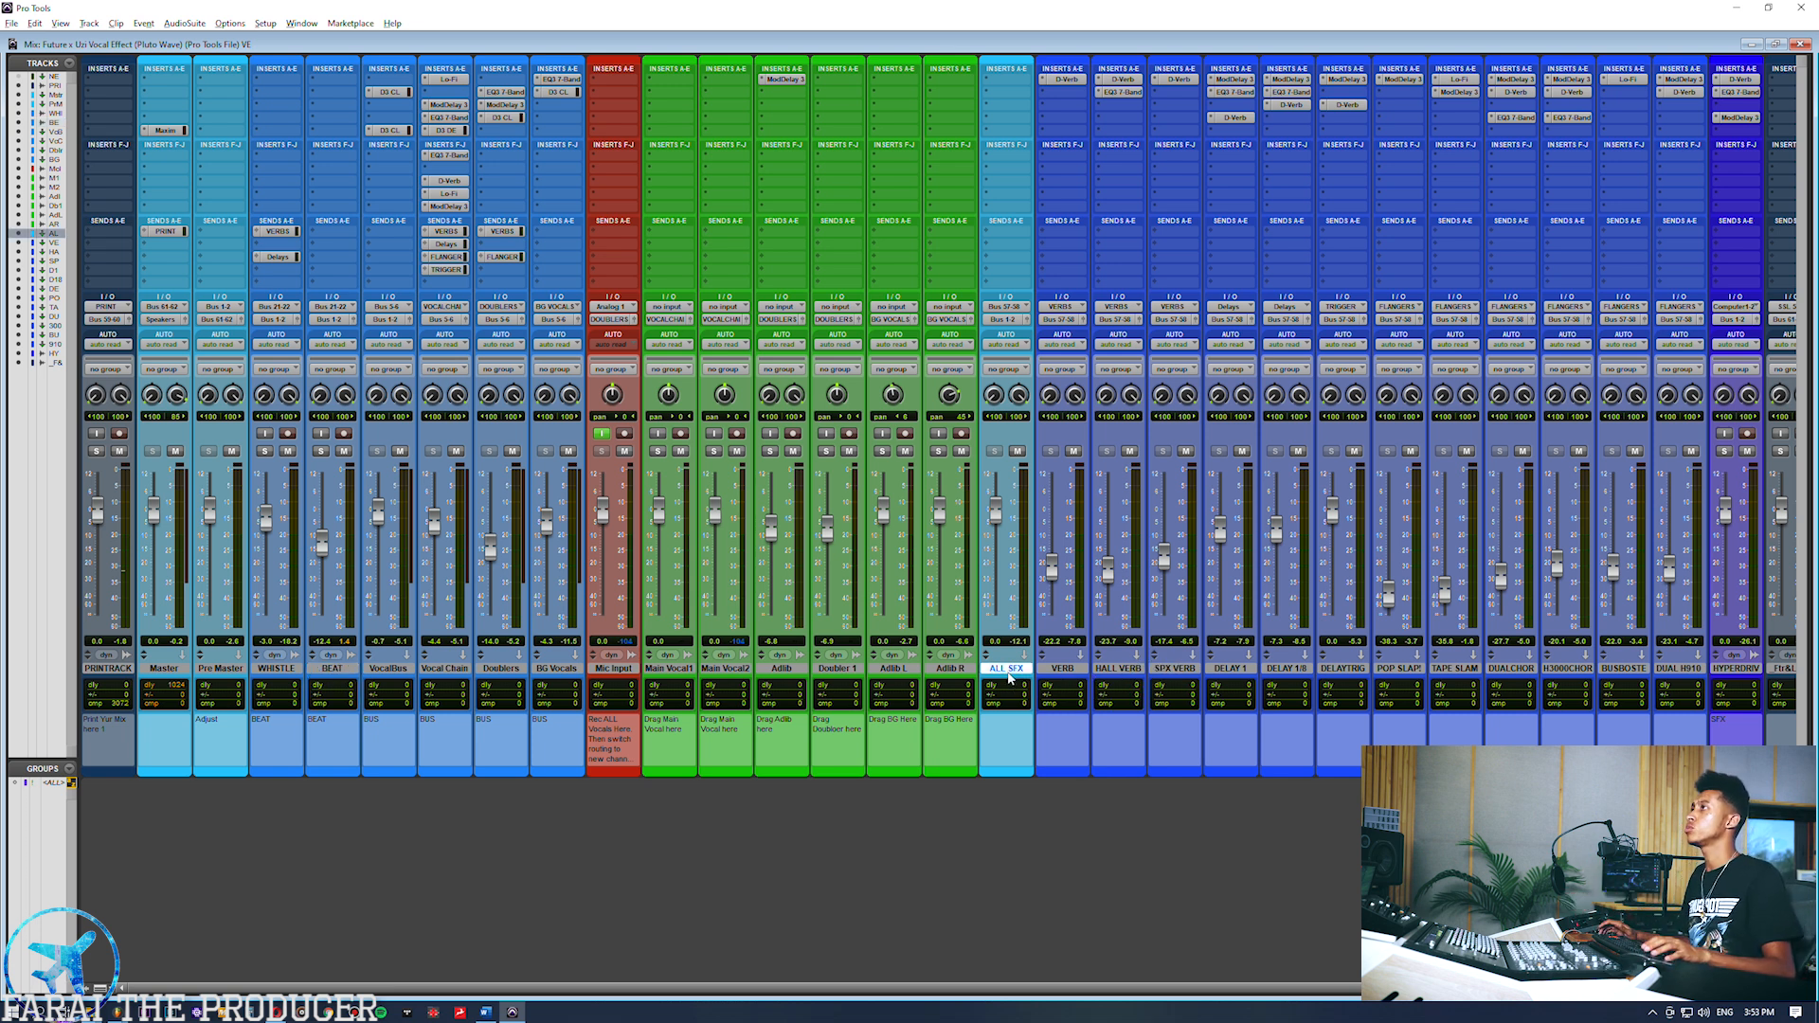
{"action": "left_click", "coordinate": [98, 669]}
{"action": "left_click", "coordinate": [165, 669]}
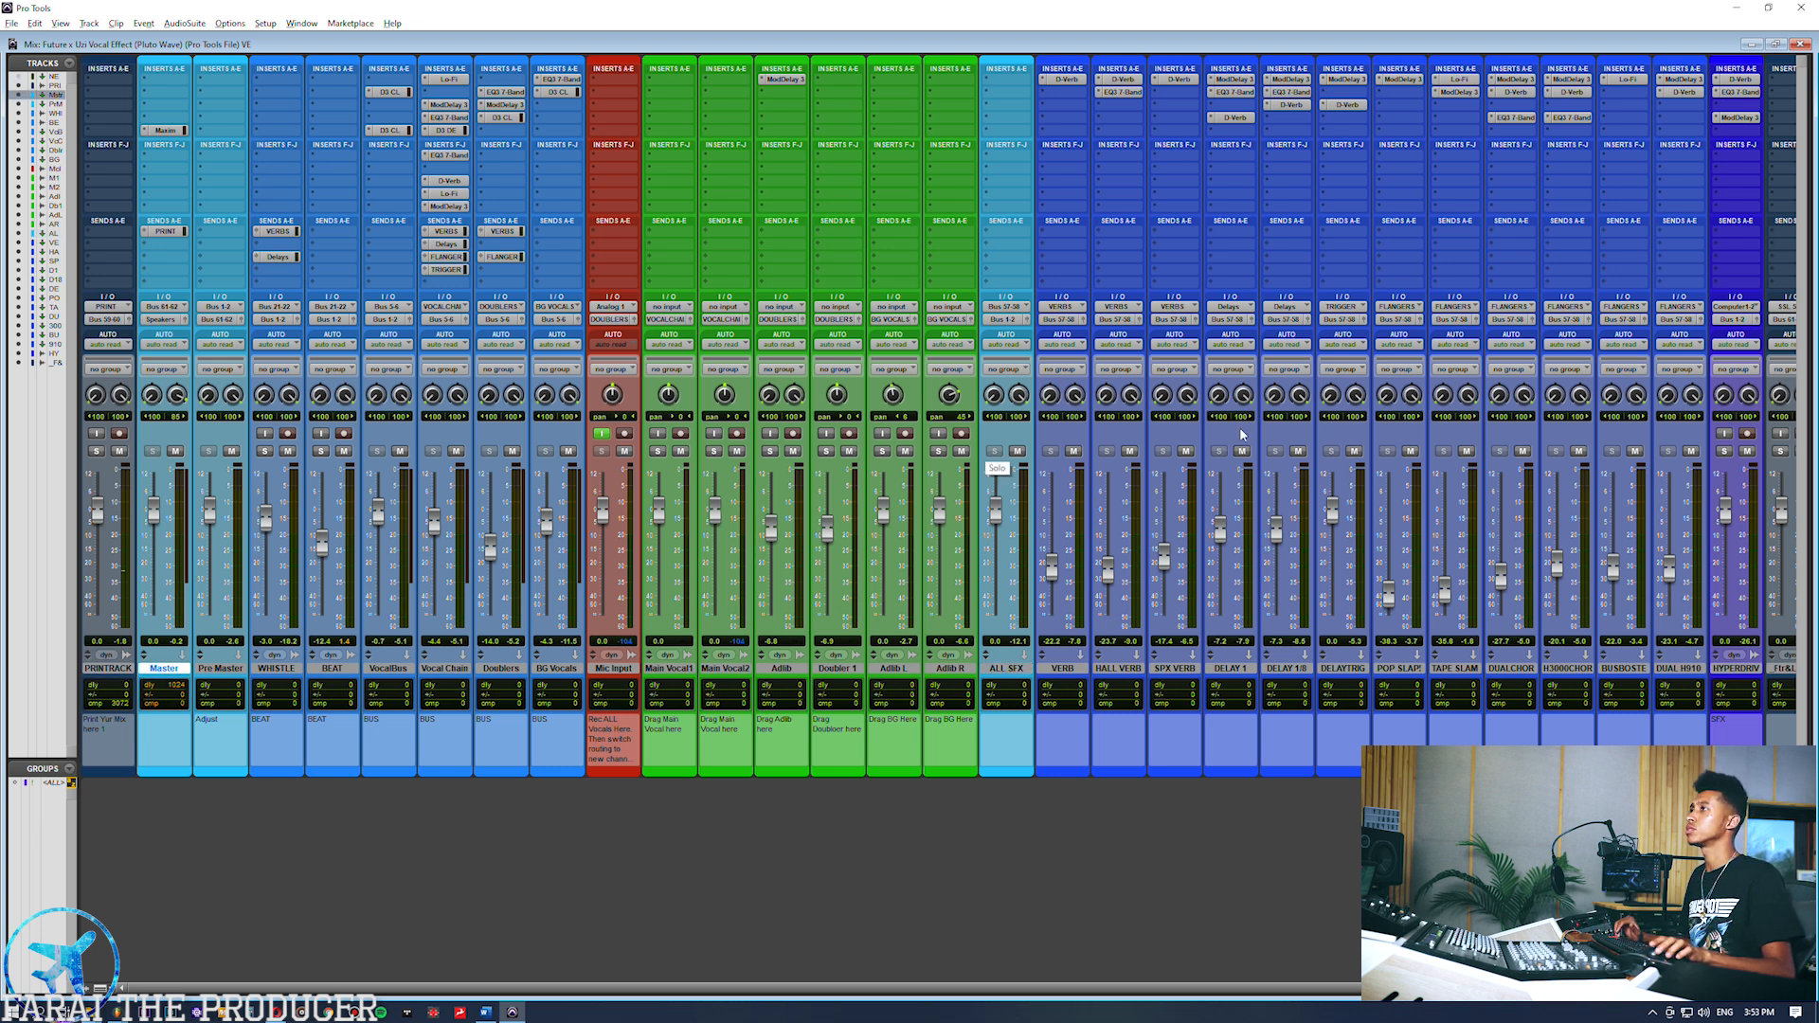
Open and close the EQ3 7-Band, de-esser and Lo-Fi inserts on the Vocal Chain channel, and dismiss the Auto Backup message.
{"action": "scroll", "coordinate": [1240, 434], "scroll_direction": "right", "scroll_amount": 2}
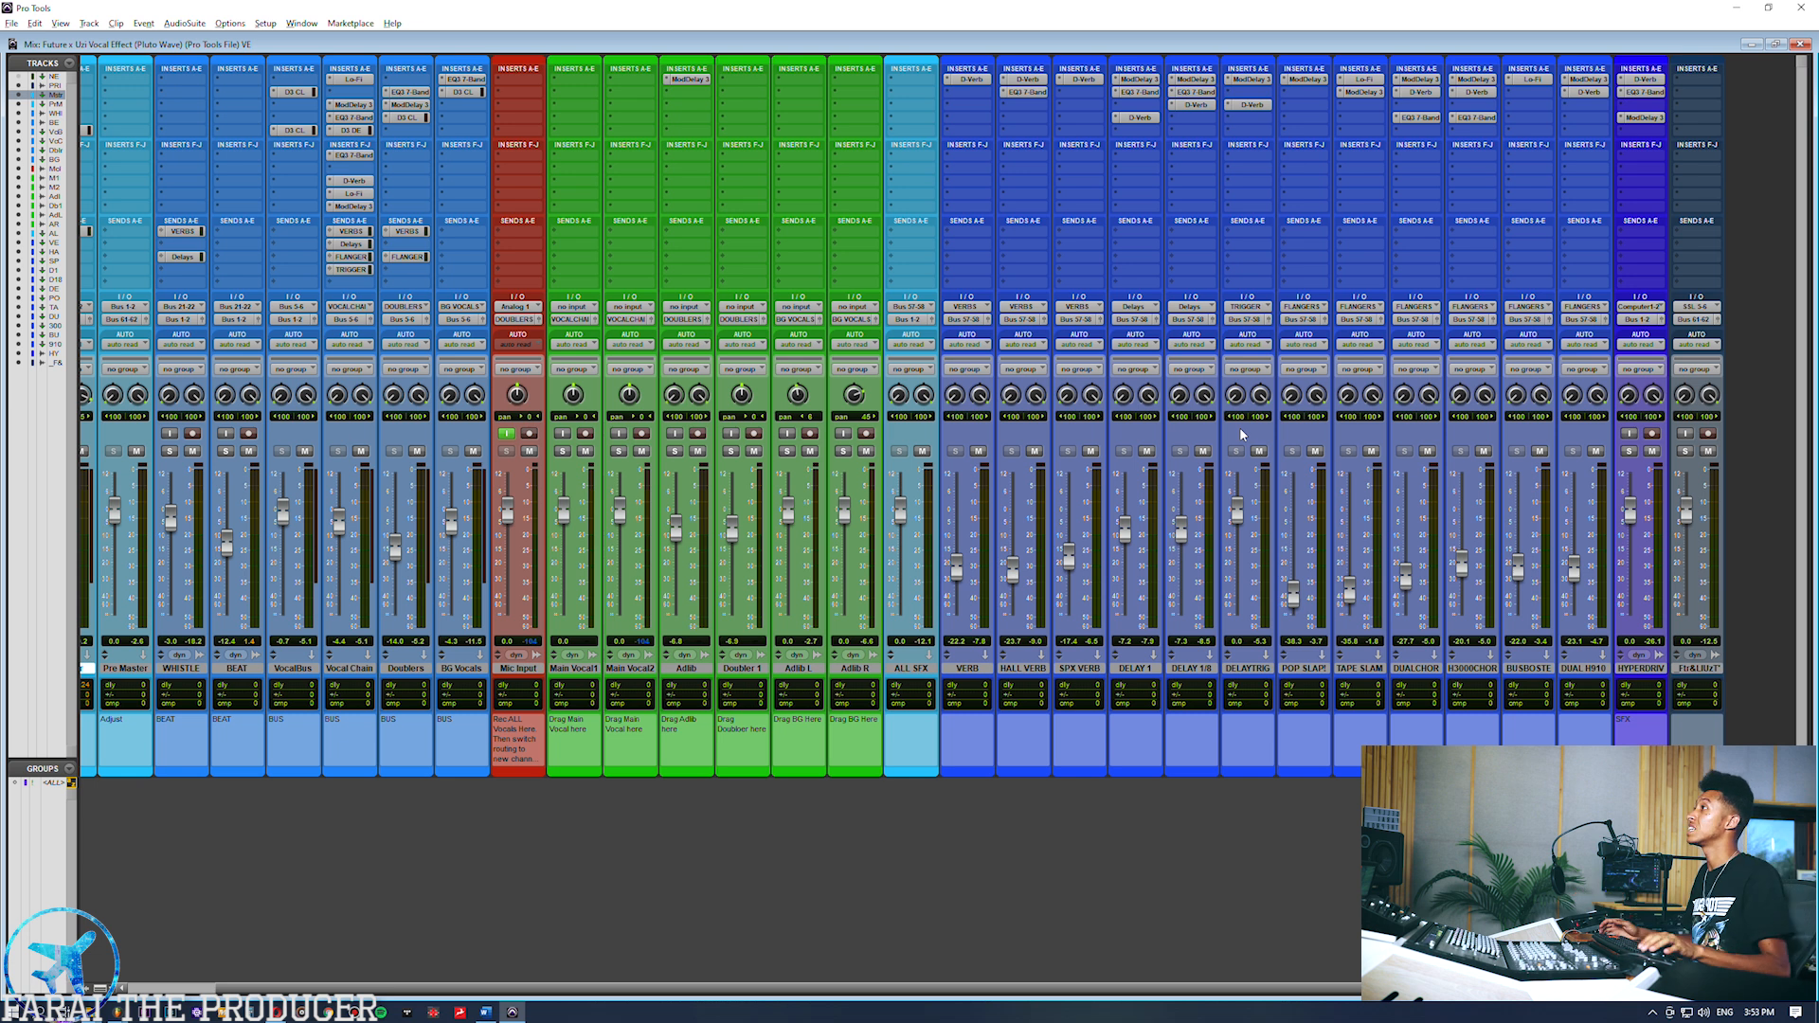
{"action": "left_click", "coordinate": [346, 117]}
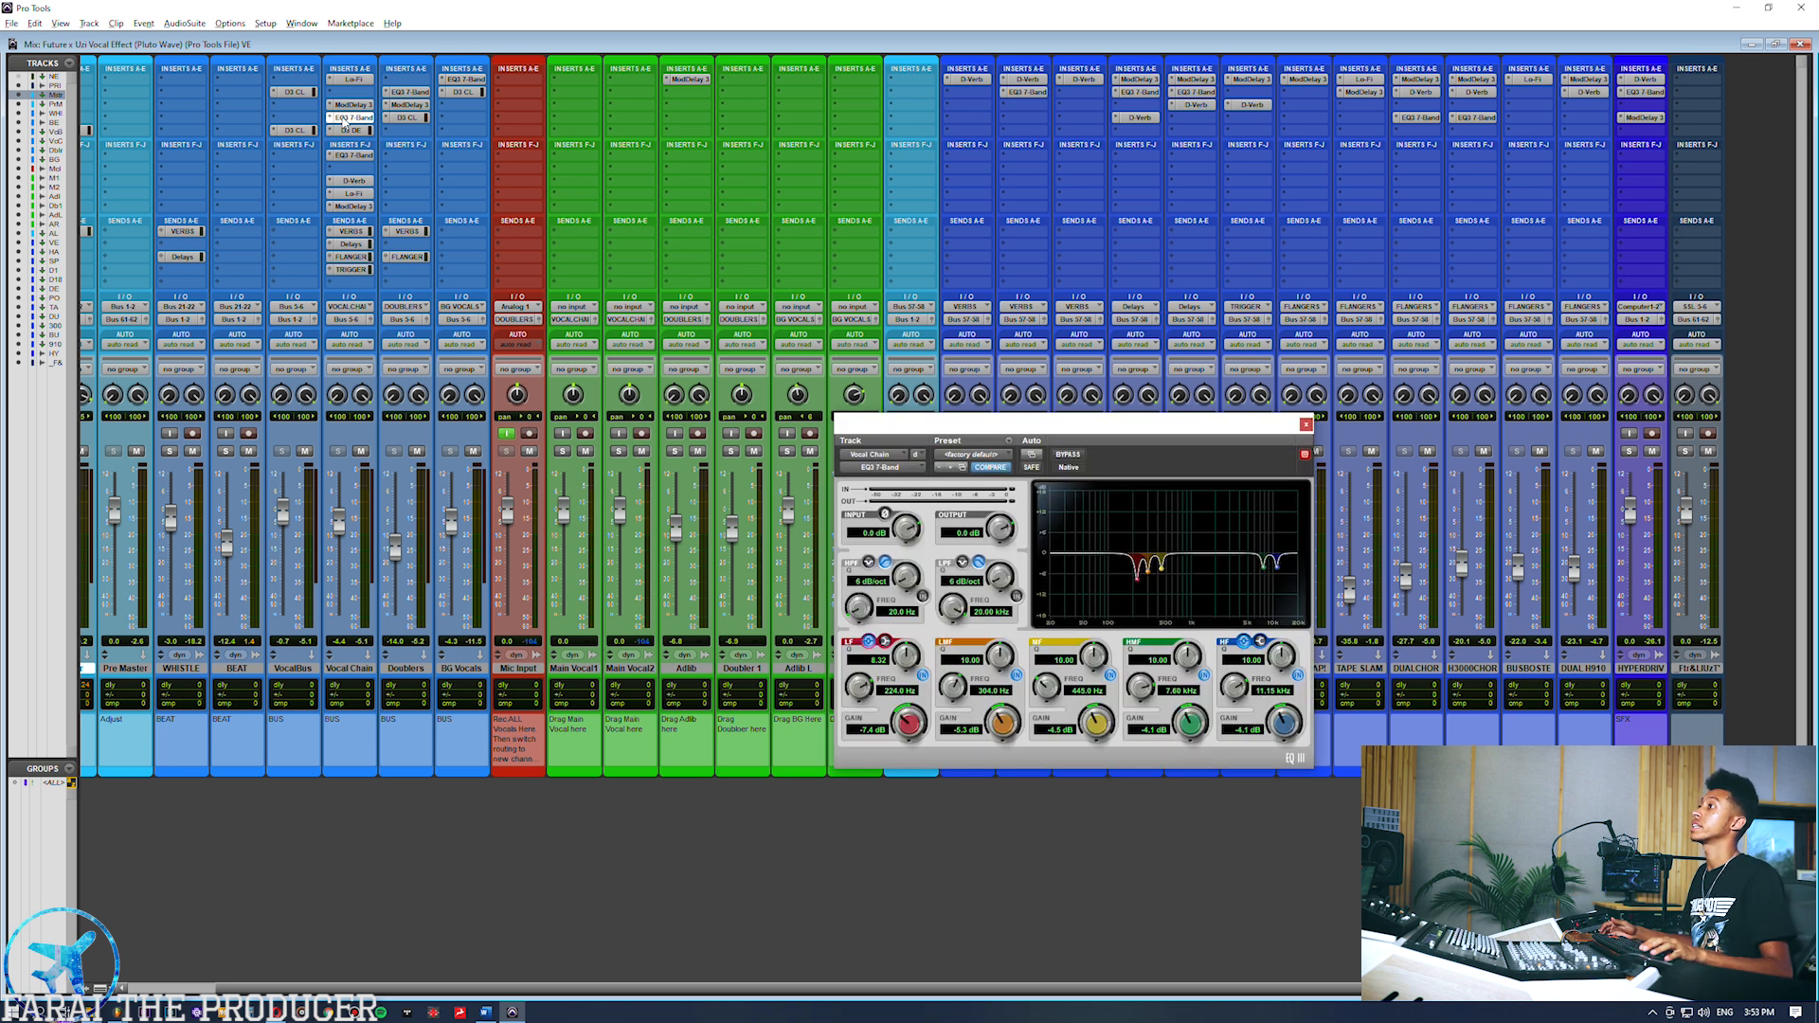
{"action": "left_click", "coordinate": [345, 119]}
{"action": "left_click", "coordinate": [349, 131]}
{"action": "left_click", "coordinate": [348, 131]}
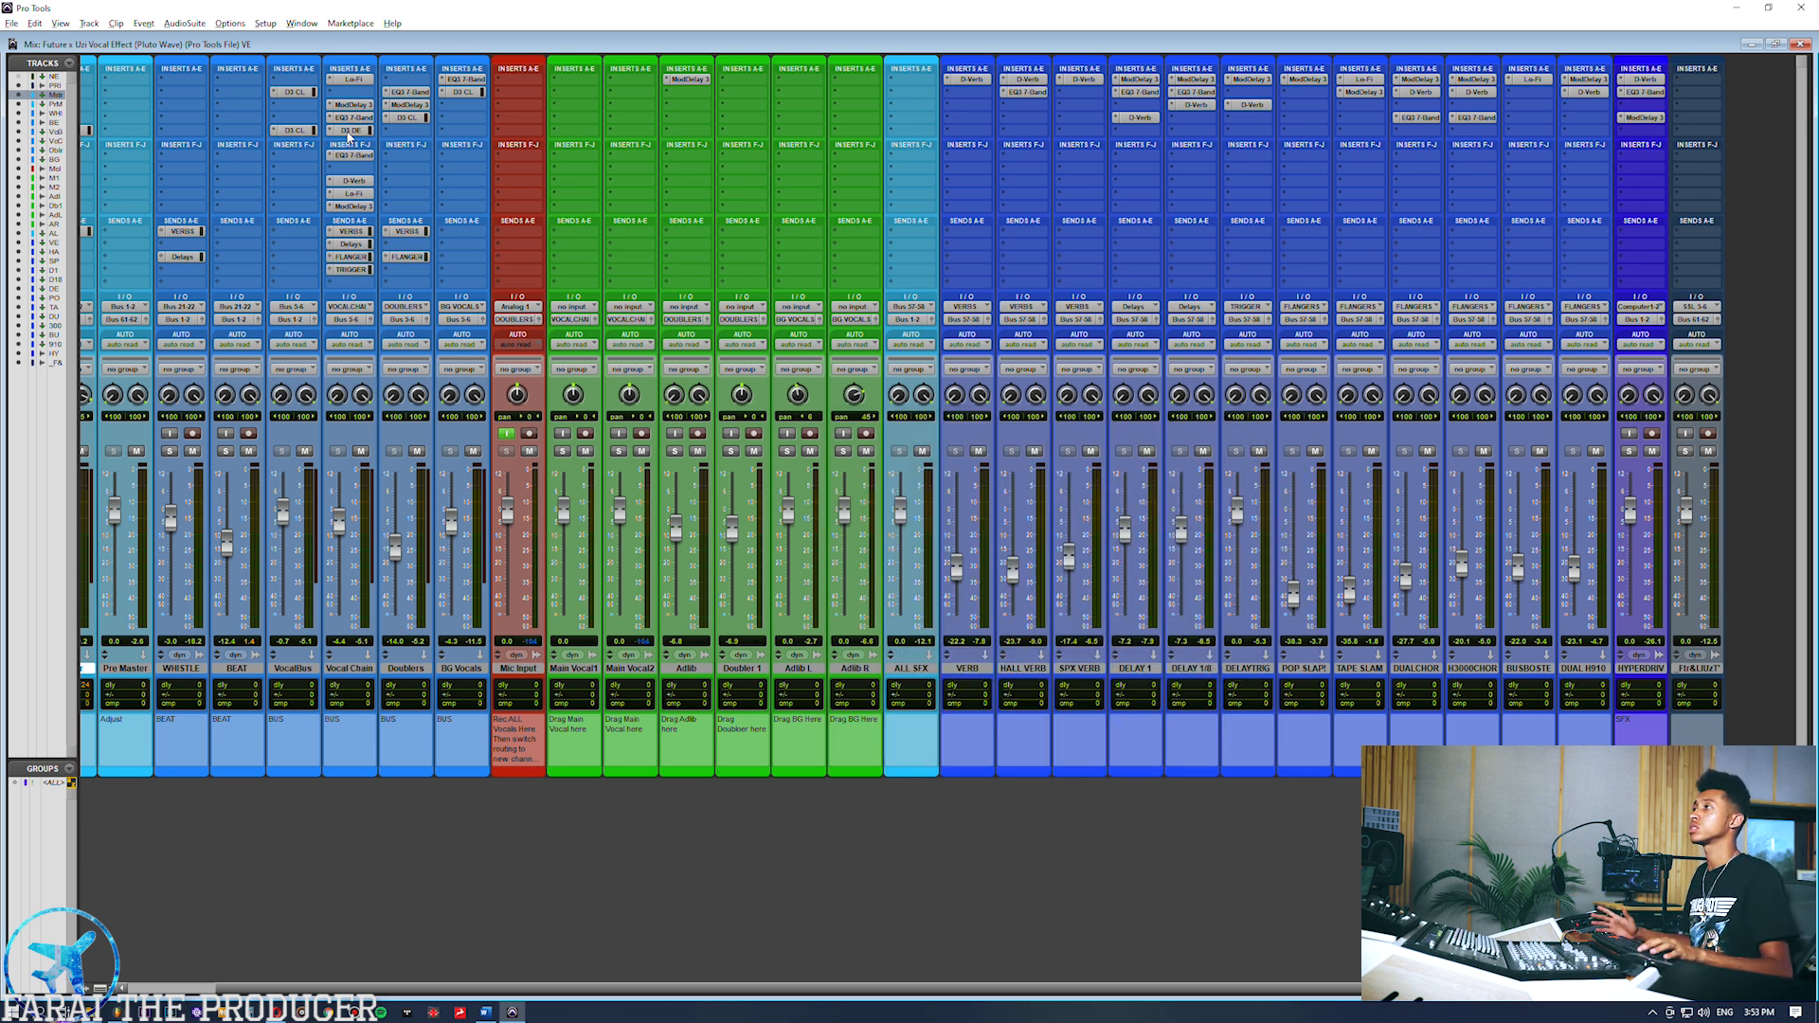
{"action": "left_click", "coordinate": [347, 194]}
{"action": "left_click", "coordinate": [347, 194]}
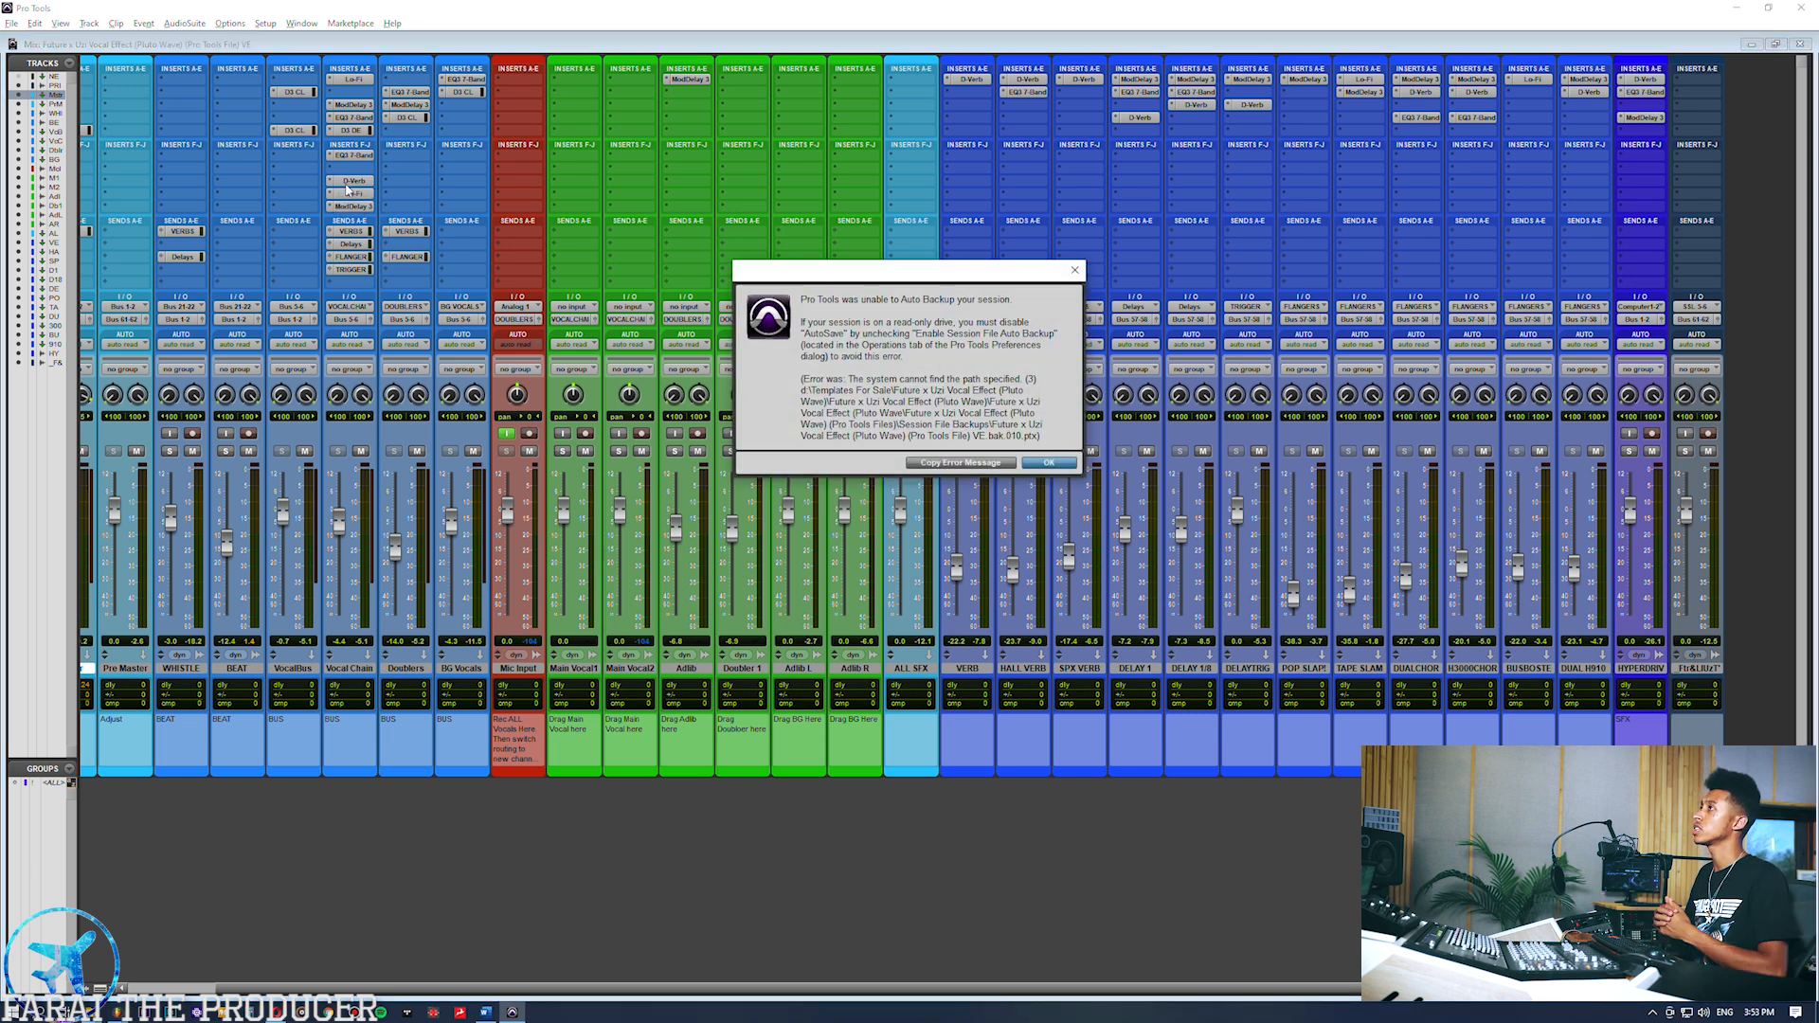
{"action": "key", "text": "Return"}
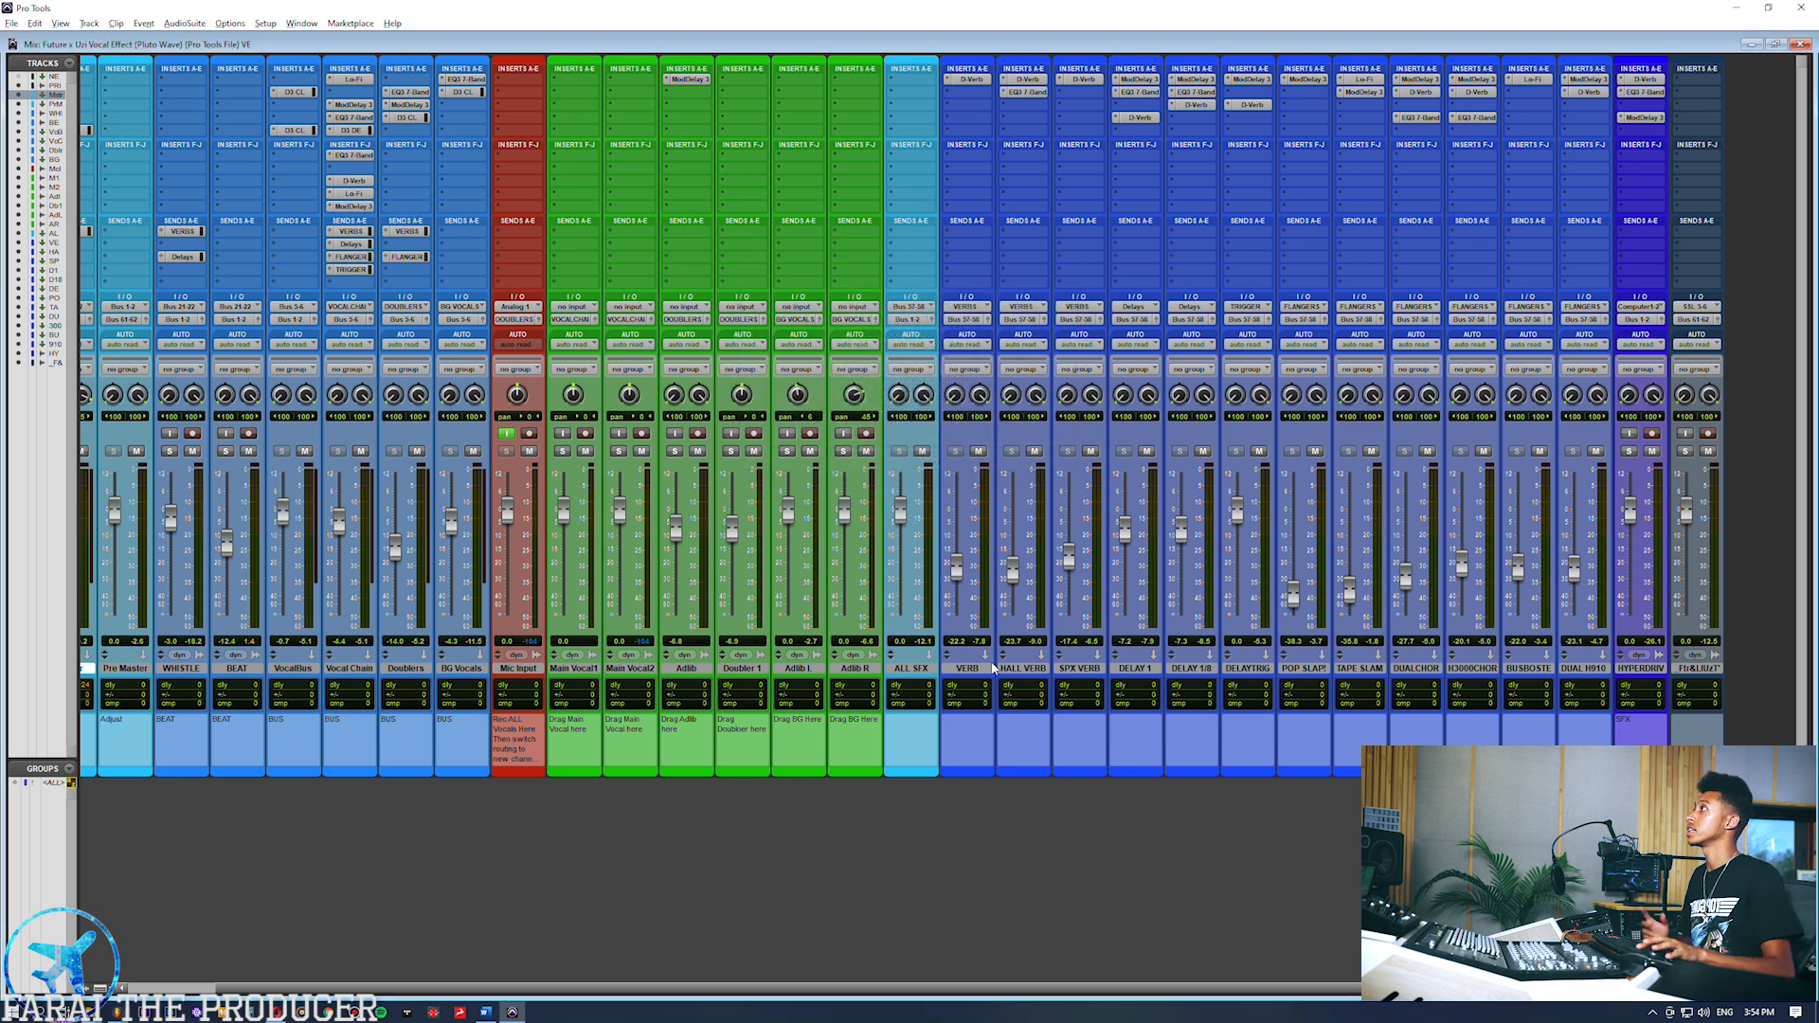